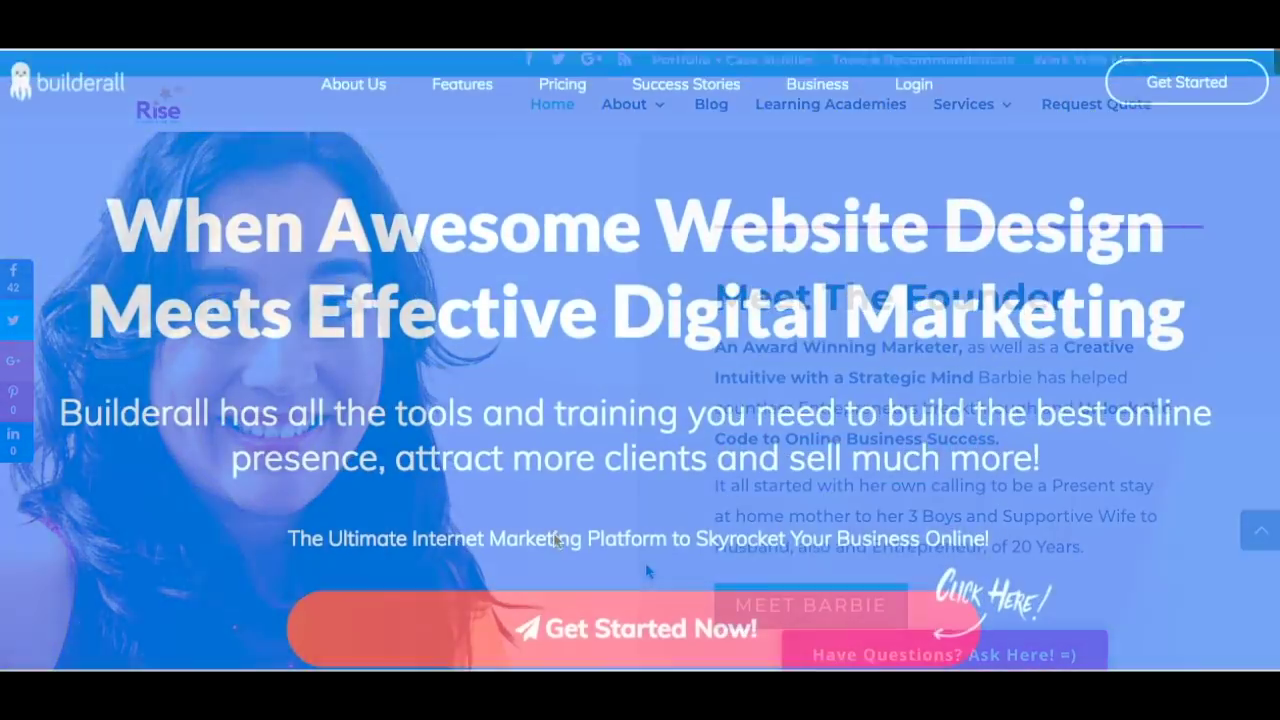
Scroll past the CREATE, SELL MORE, builders and tools sections to the e-mail and social integrations.
{"action": "scroll", "coordinate": [555, 538], "scroll_direction": "down", "scroll_amount": 15}
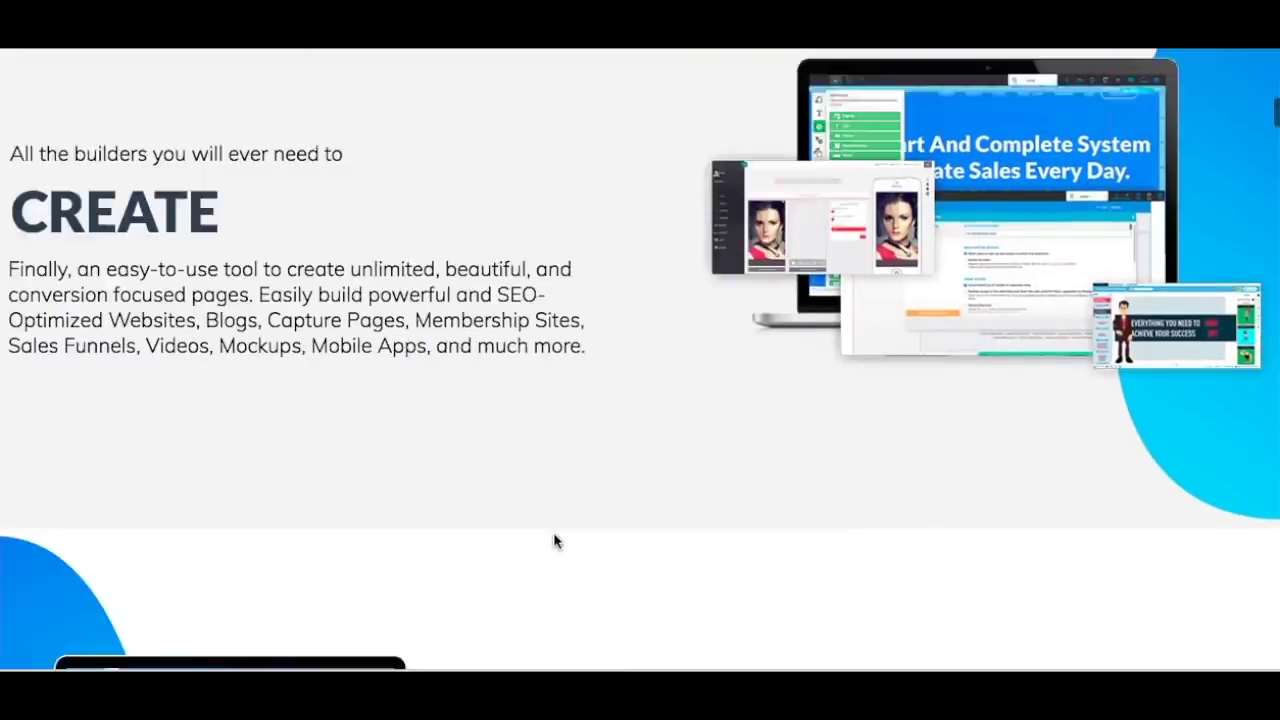
{"action": "scroll", "coordinate": [557, 541], "scroll_direction": "down", "scroll_amount": 9}
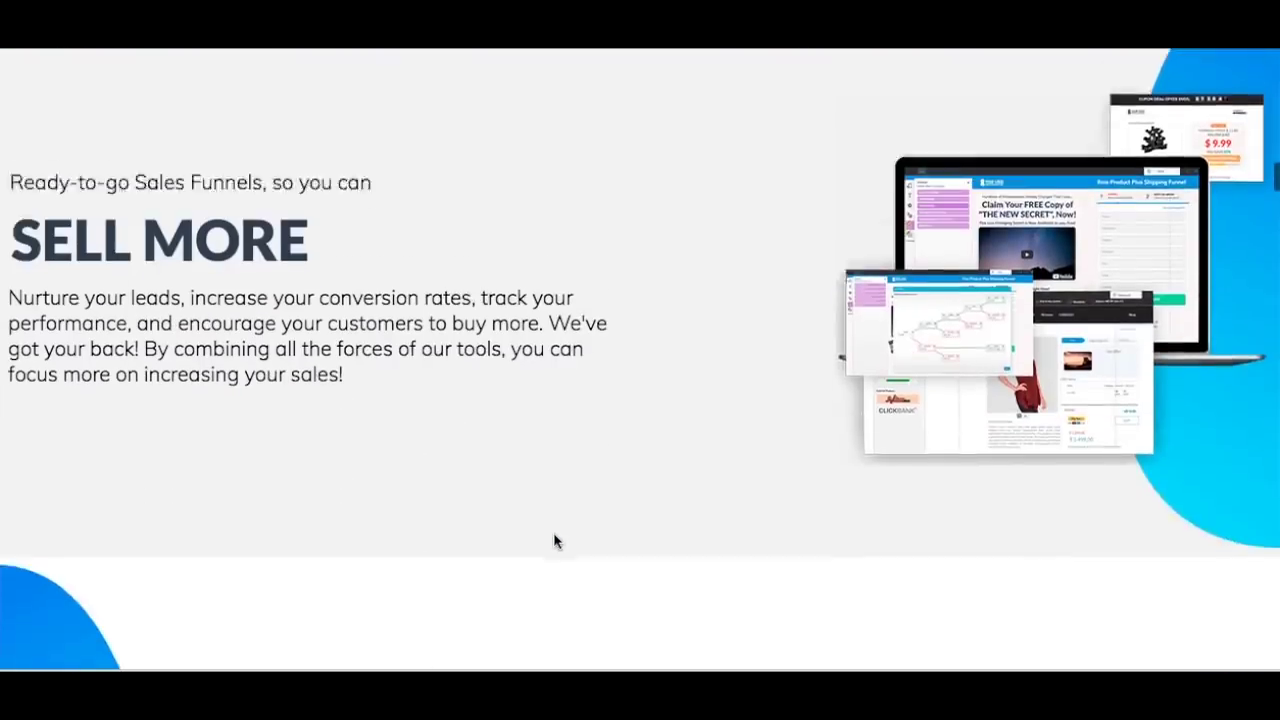
{"action": "scroll", "coordinate": [557, 541], "scroll_direction": "down", "scroll_amount": 15}
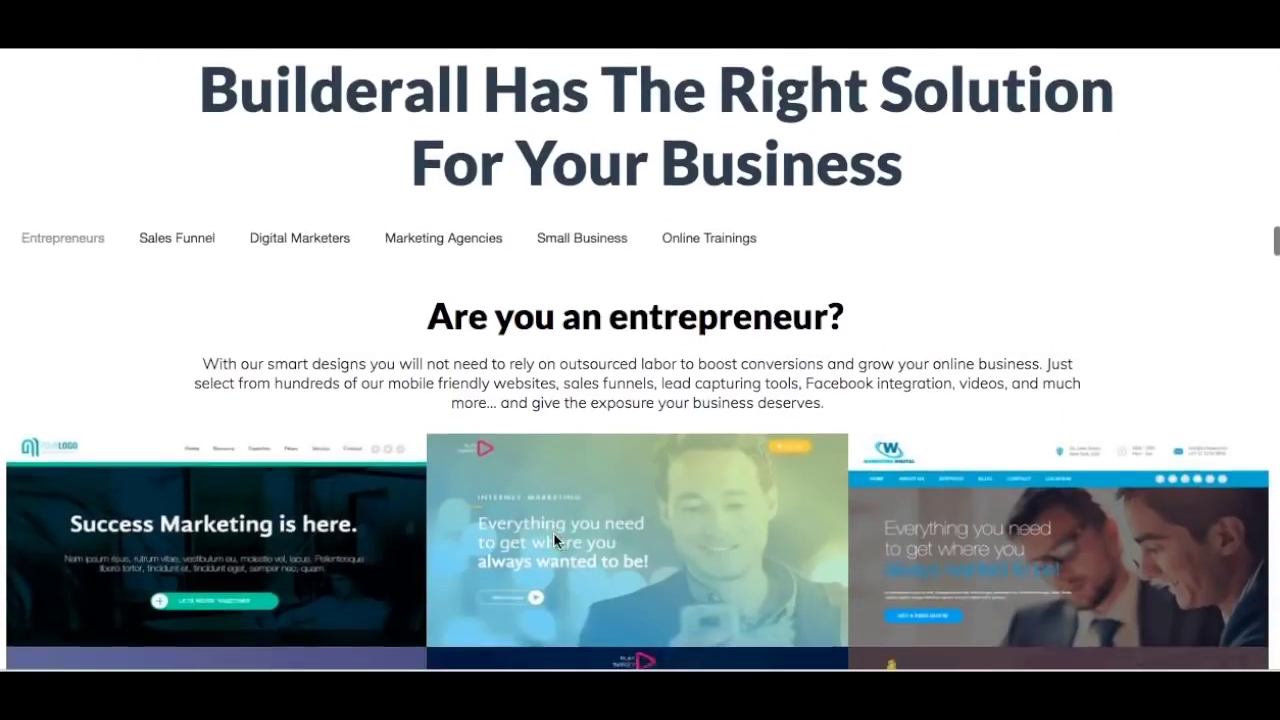
{"action": "scroll", "coordinate": [555, 538], "scroll_direction": "down", "scroll_amount": 9}
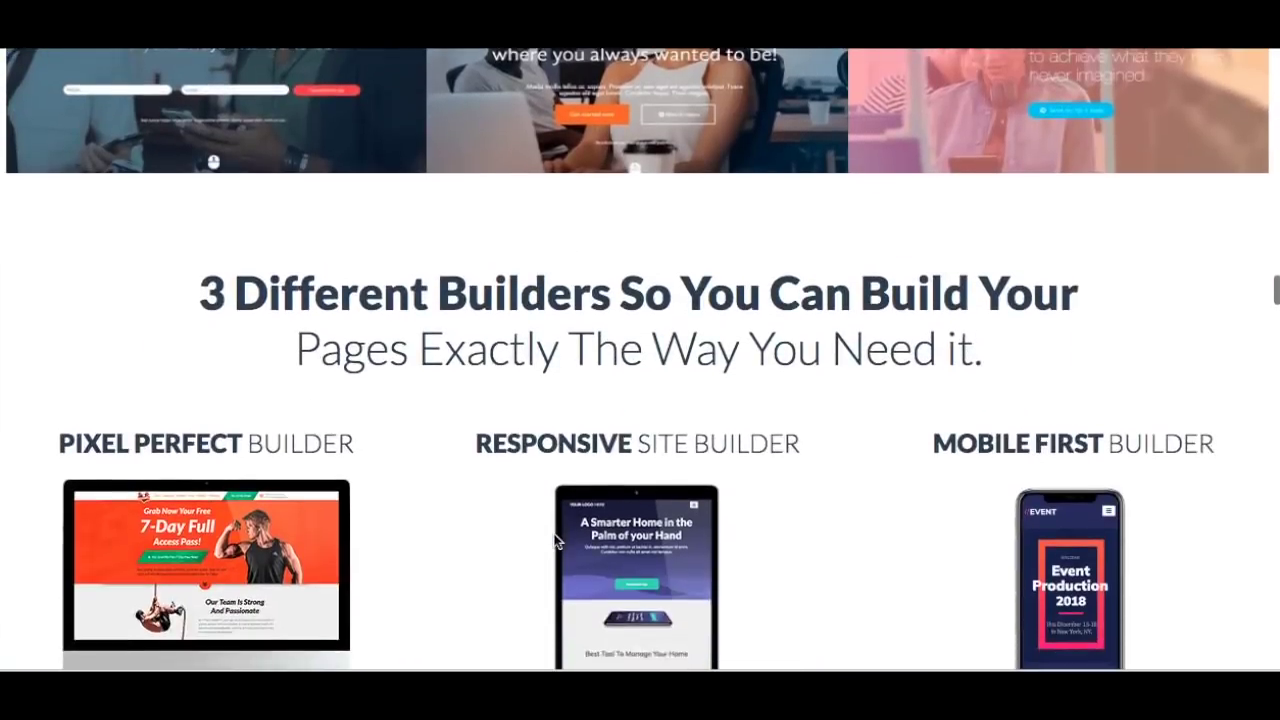
{"action": "scroll", "coordinate": [555, 540], "scroll_direction": "down", "scroll_amount": 6}
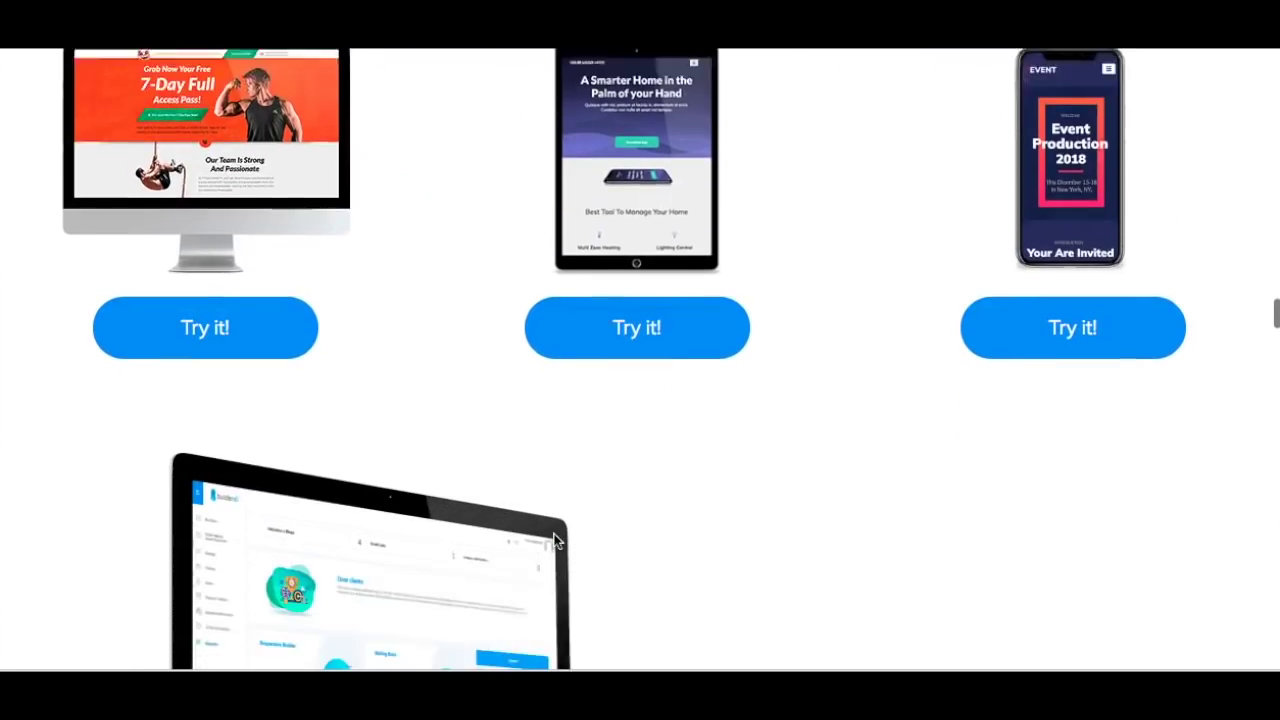
{"action": "scroll", "coordinate": [557, 541], "scroll_direction": "down", "scroll_amount": 5}
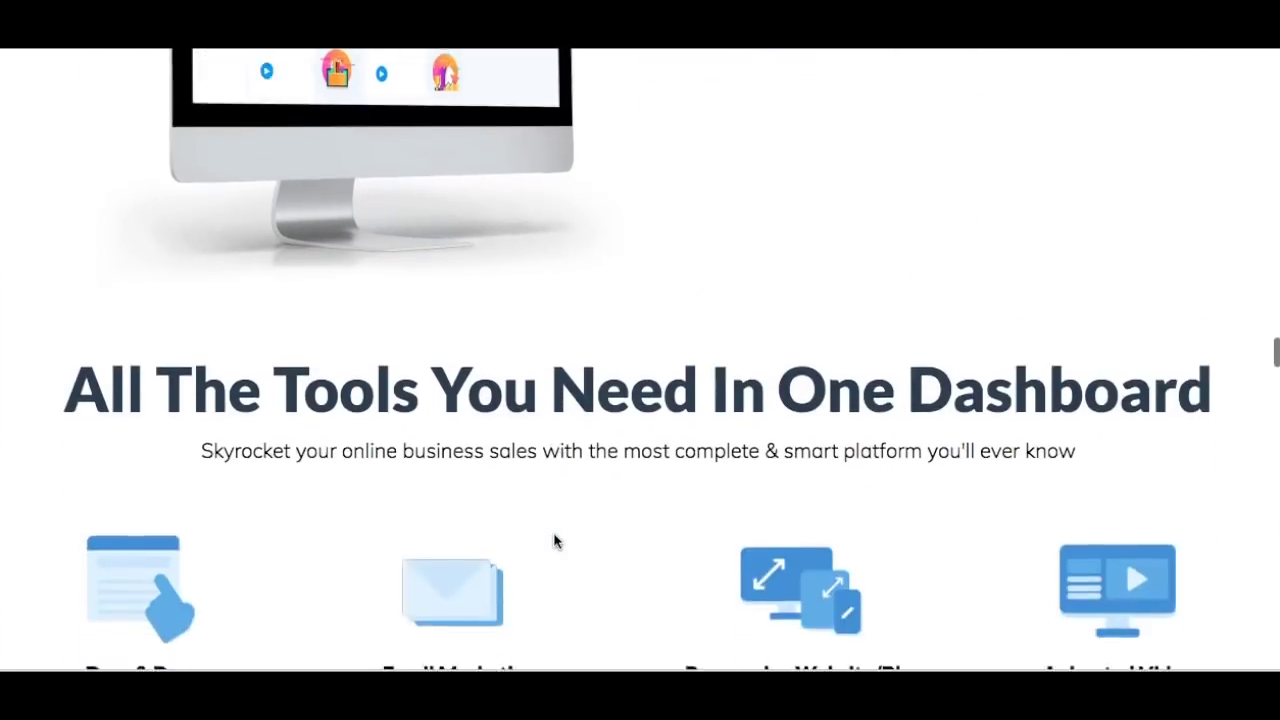
{"action": "scroll", "coordinate": [555, 541], "scroll_direction": "down", "scroll_amount": 10}
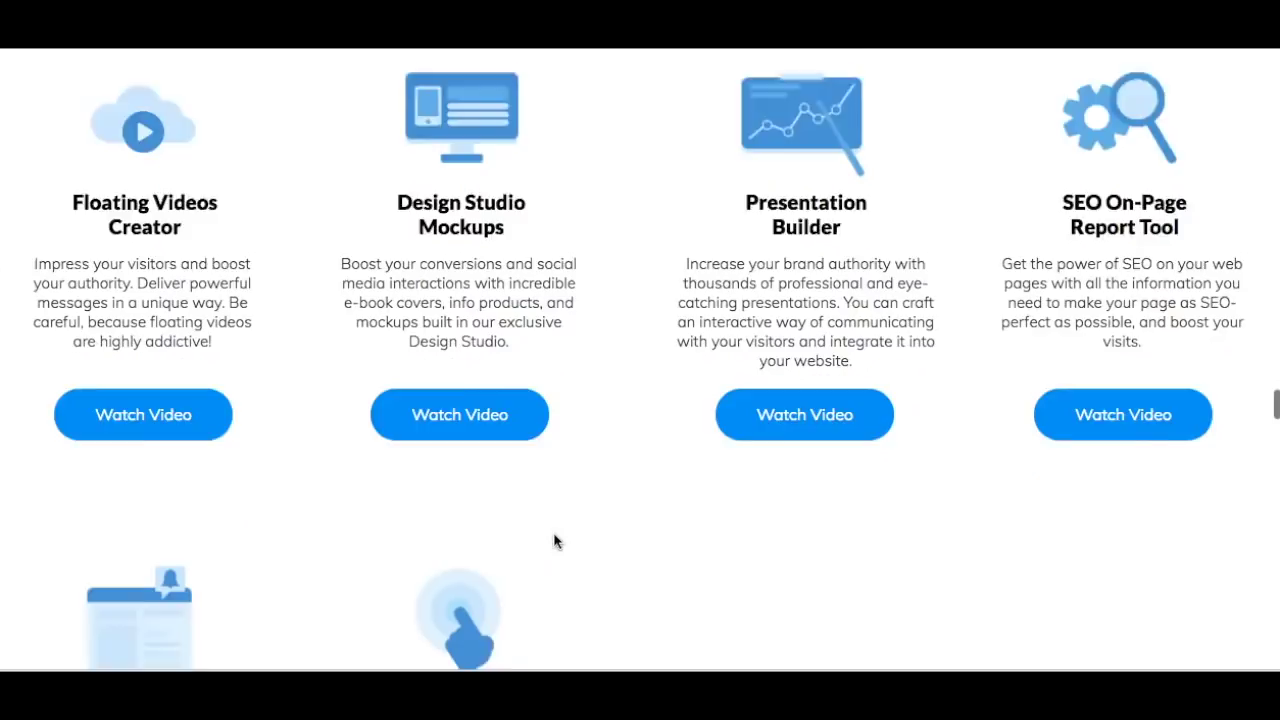
{"action": "scroll", "coordinate": [555, 541], "scroll_direction": "down", "scroll_amount": 7}
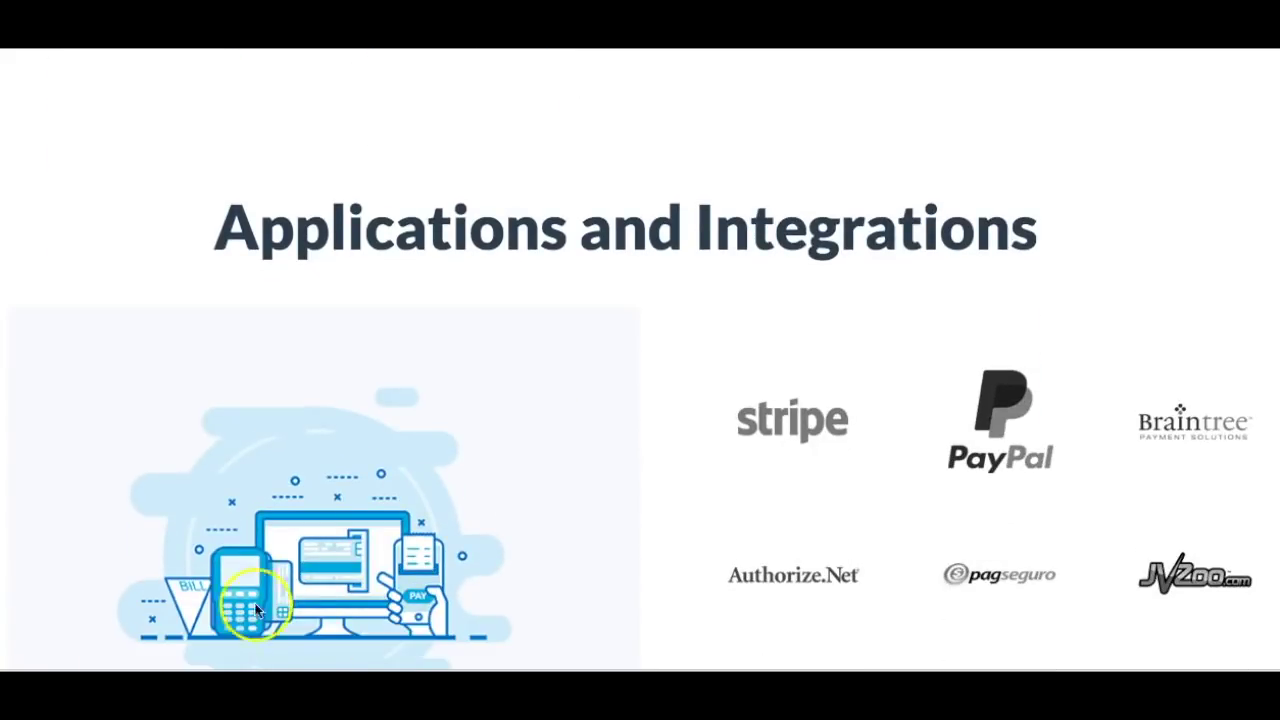
{"action": "scroll", "coordinate": [373, 478], "scroll_direction": "down", "scroll_amount": 2}
{"action": "scroll", "coordinate": [373, 478], "scroll_direction": "down", "scroll_amount": 12}
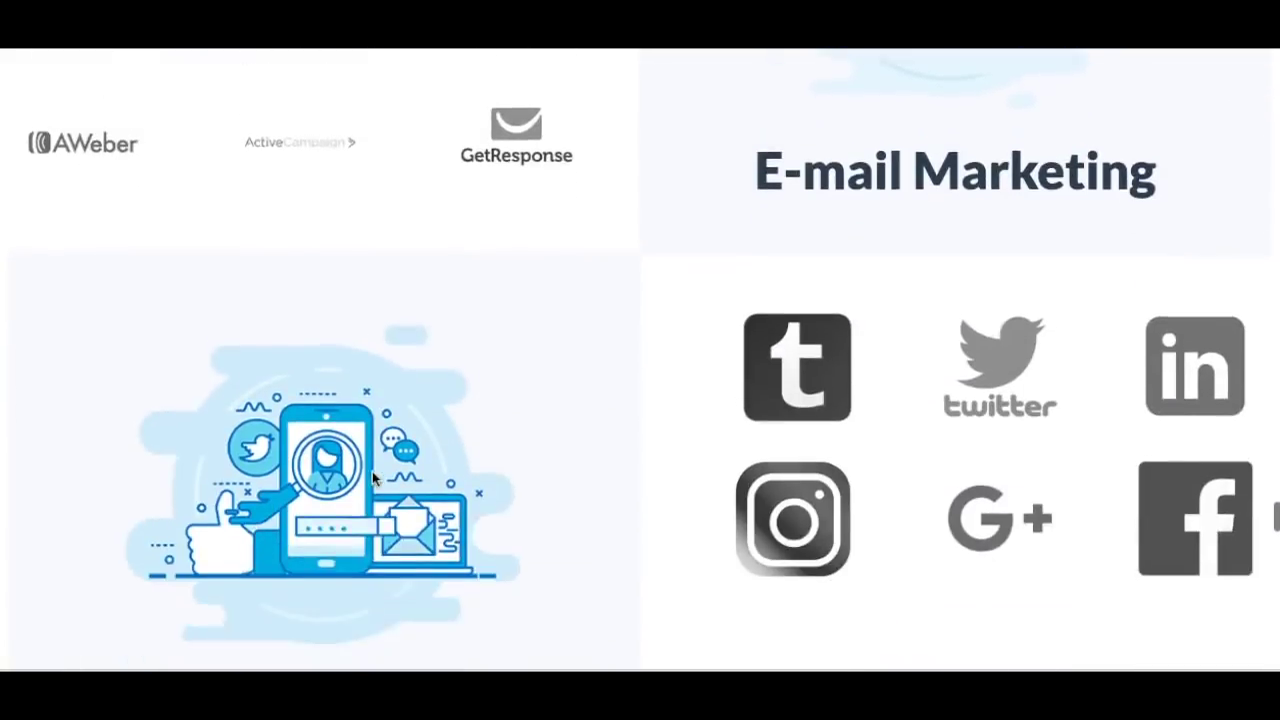
{"action": "scroll", "coordinate": [373, 478], "scroll_direction": "down", "scroll_amount": 5}
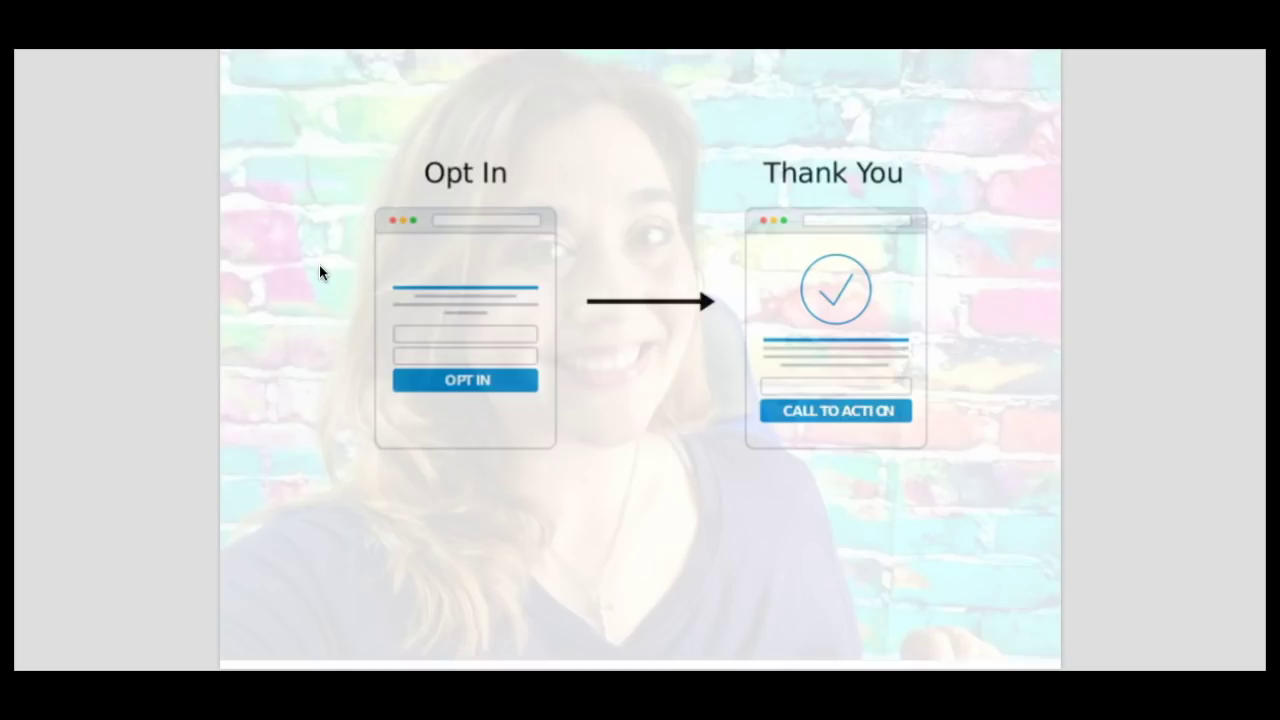
Advance the presentation to the MUST WORK BACKWARDS slide.
{"action": "key", "text": "Right"}
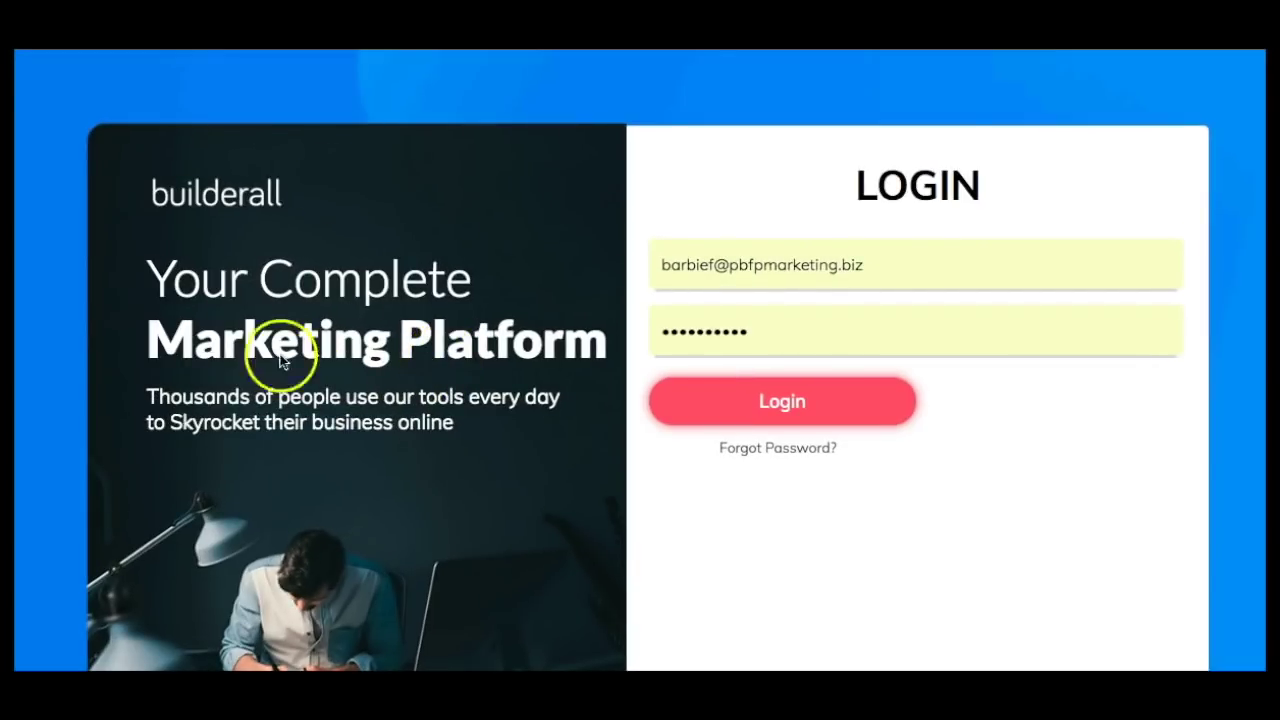
Log in and expand Builders > Drag and Drop Pixel Perfect to show My sites and New website.
{"action": "left_click", "coordinate": [784, 400]}
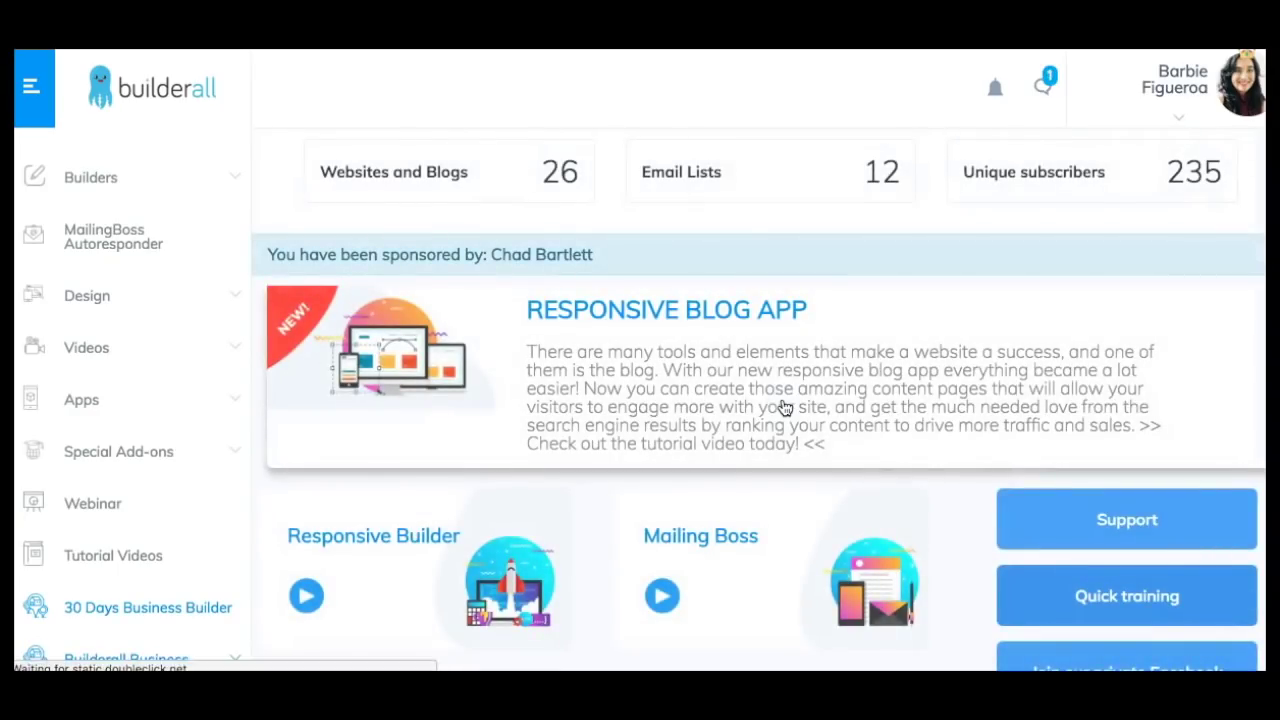
{"action": "left_click", "coordinate": [91, 180]}
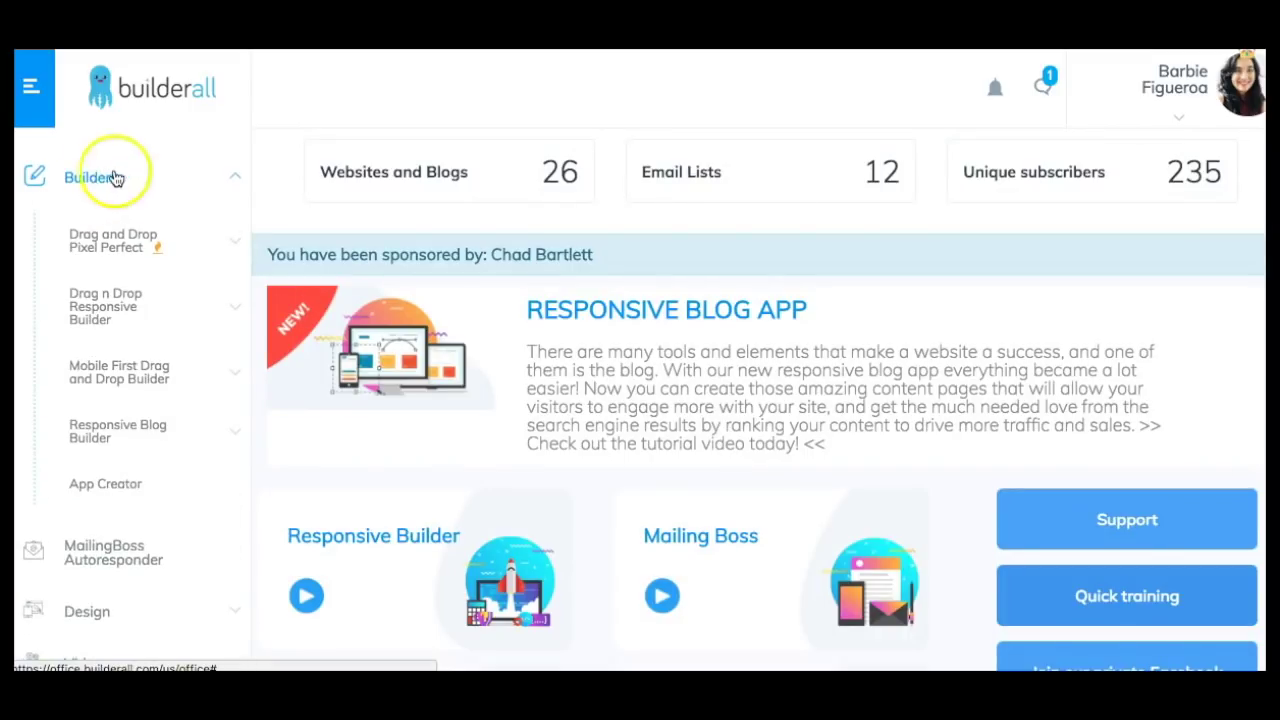
{"action": "left_click", "coordinate": [92, 255]}
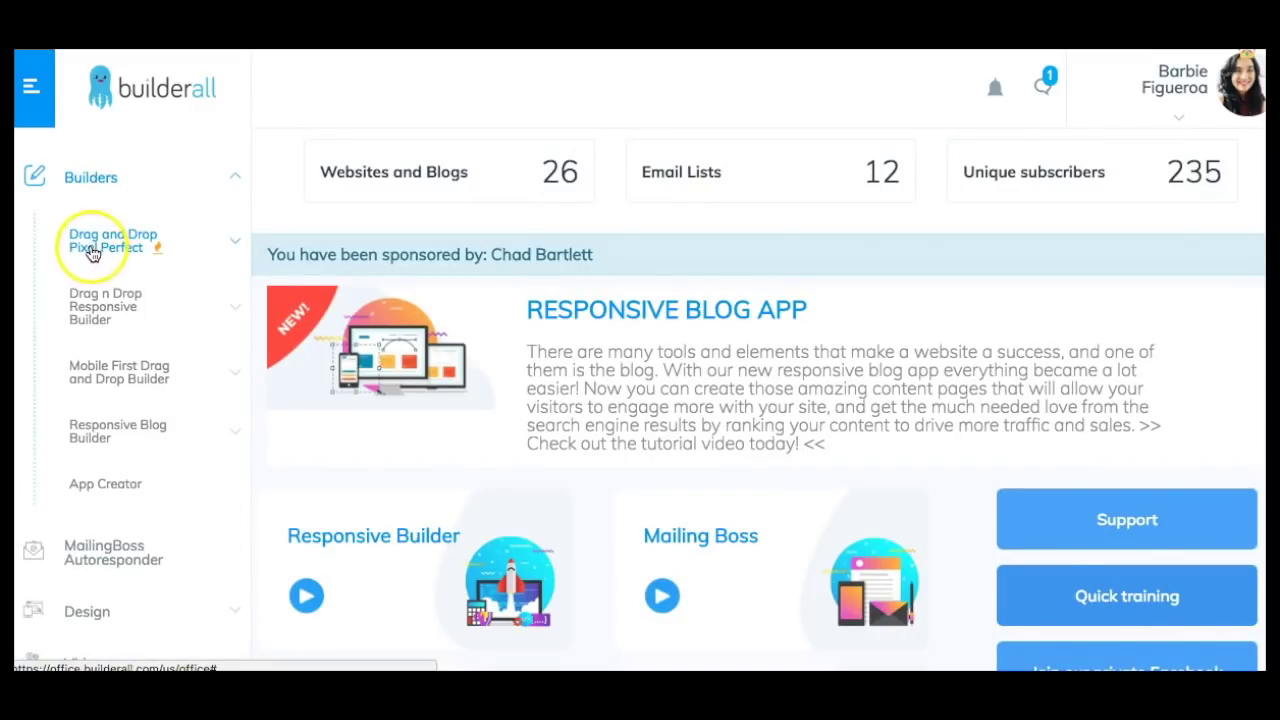
{"action": "left_click", "coordinate": [92, 249]}
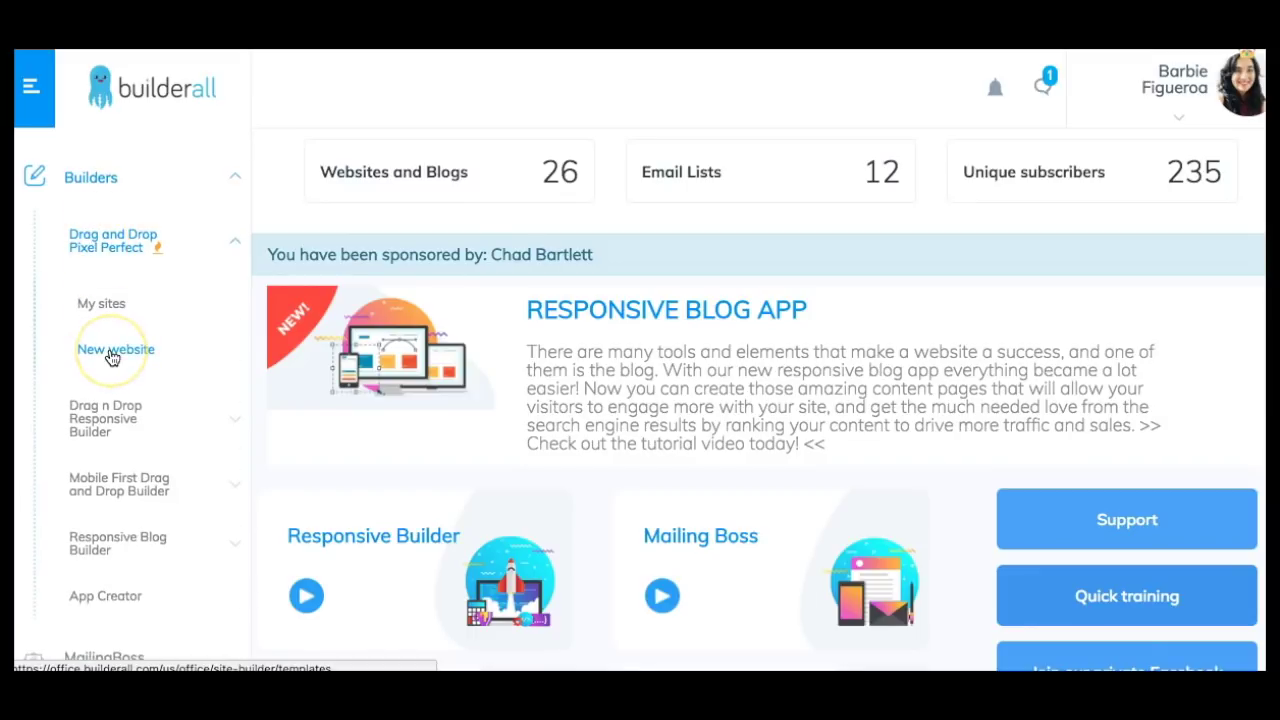
Start a new Pixel Perfect website and filter the templates to the Blank Page category.
{"action": "left_click", "coordinate": [112, 358]}
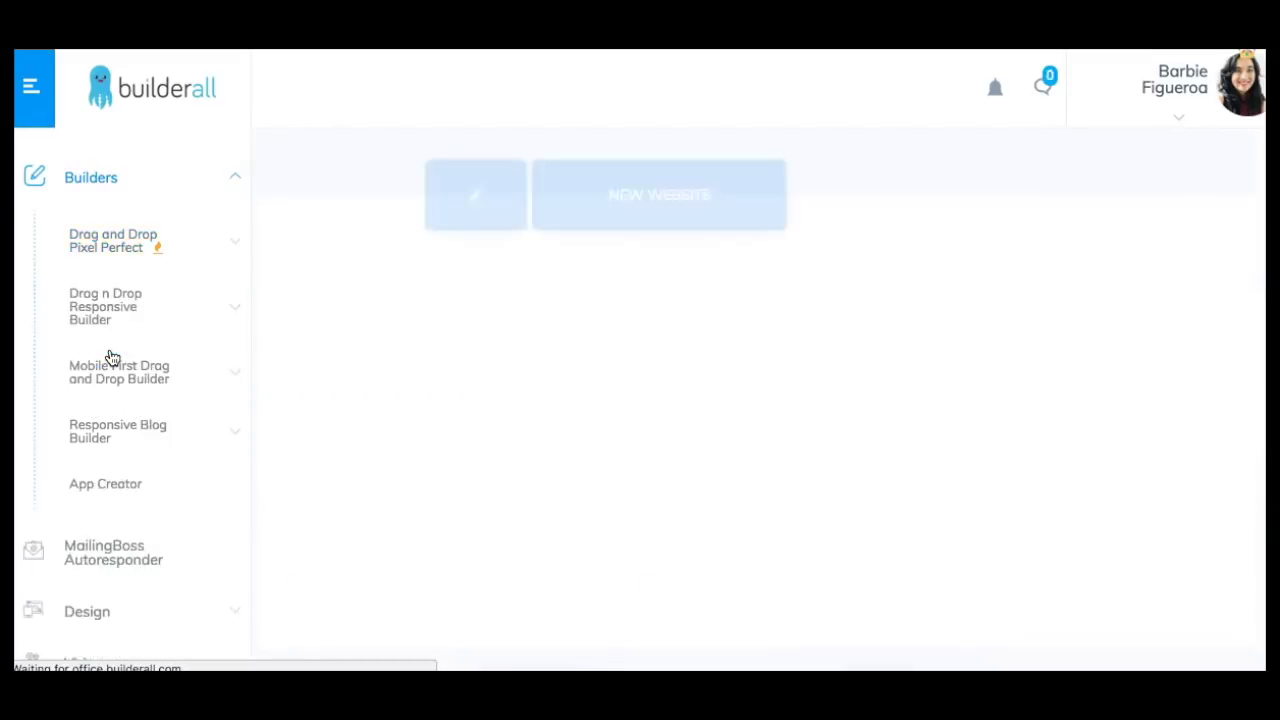
{"action": "left_click", "coordinate": [312, 208]}
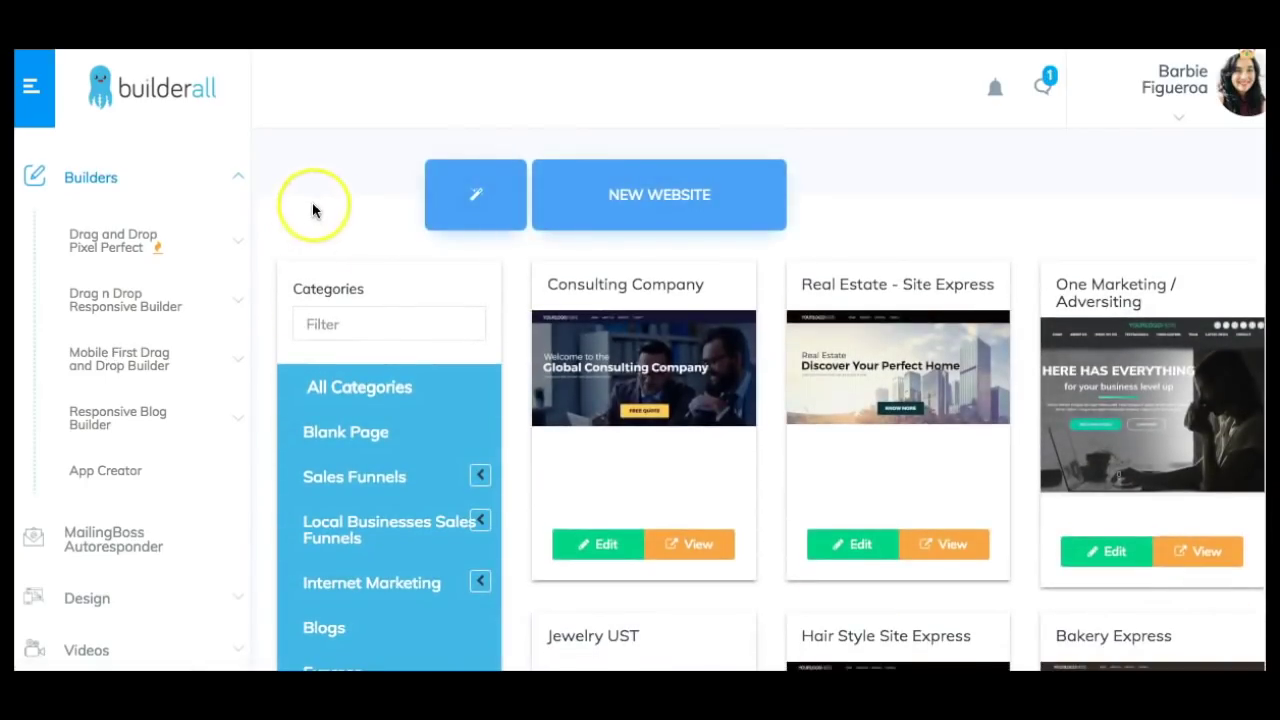
{"action": "scroll", "coordinate": [320, 197], "scroll_direction": "down", "scroll_amount": 3}
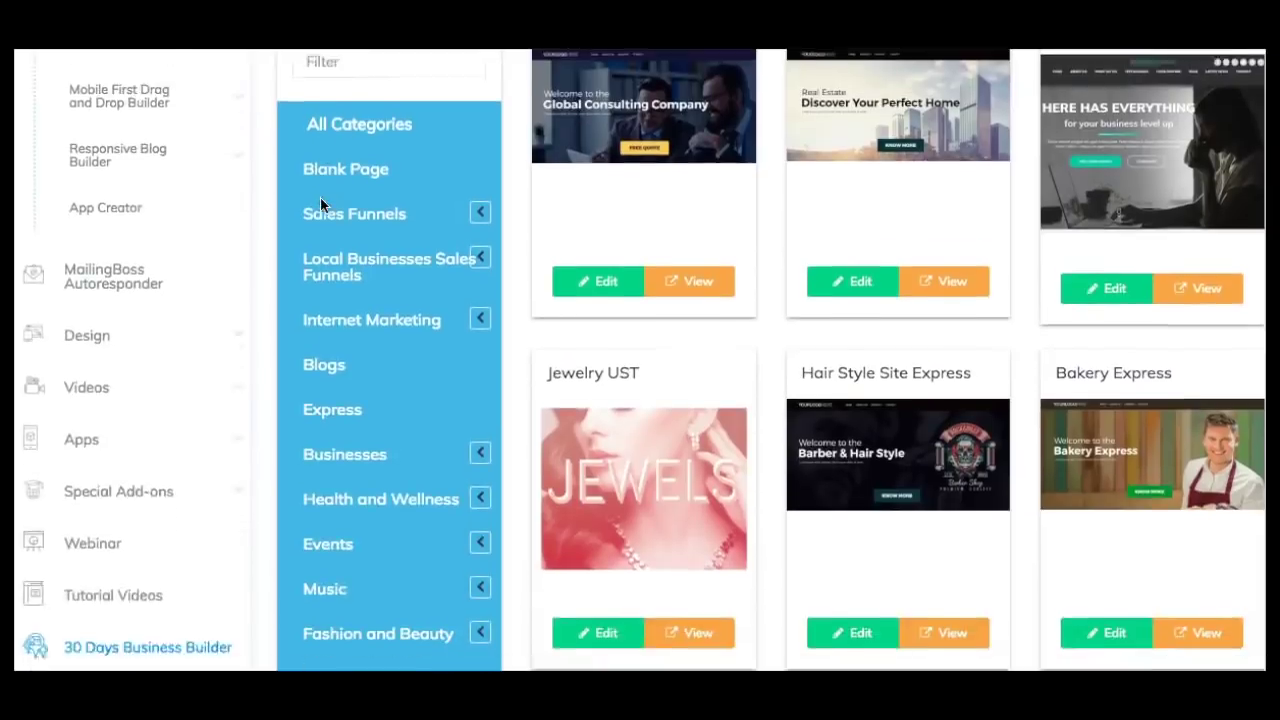
{"action": "left_click", "coordinate": [338, 110]}
{"action": "left_click", "coordinate": [337, 189]}
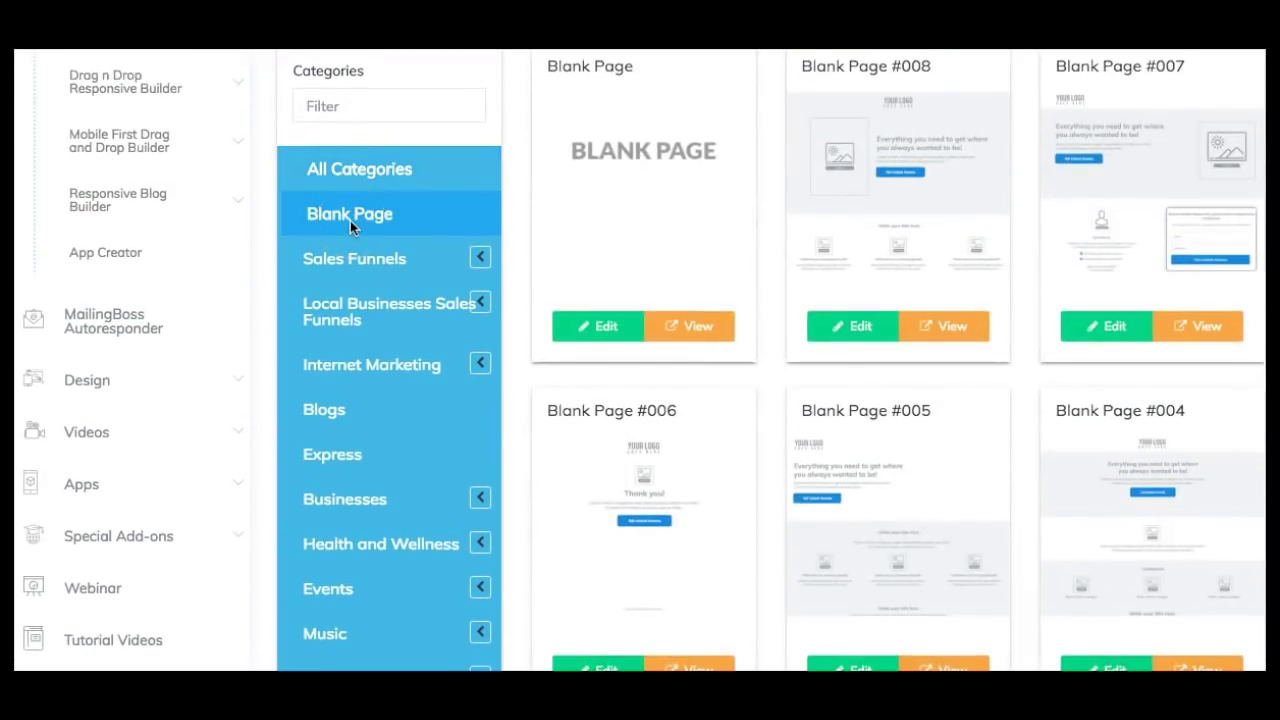
{"action": "scroll", "coordinate": [876, 226], "scroll_direction": "down", "scroll_amount": 2}
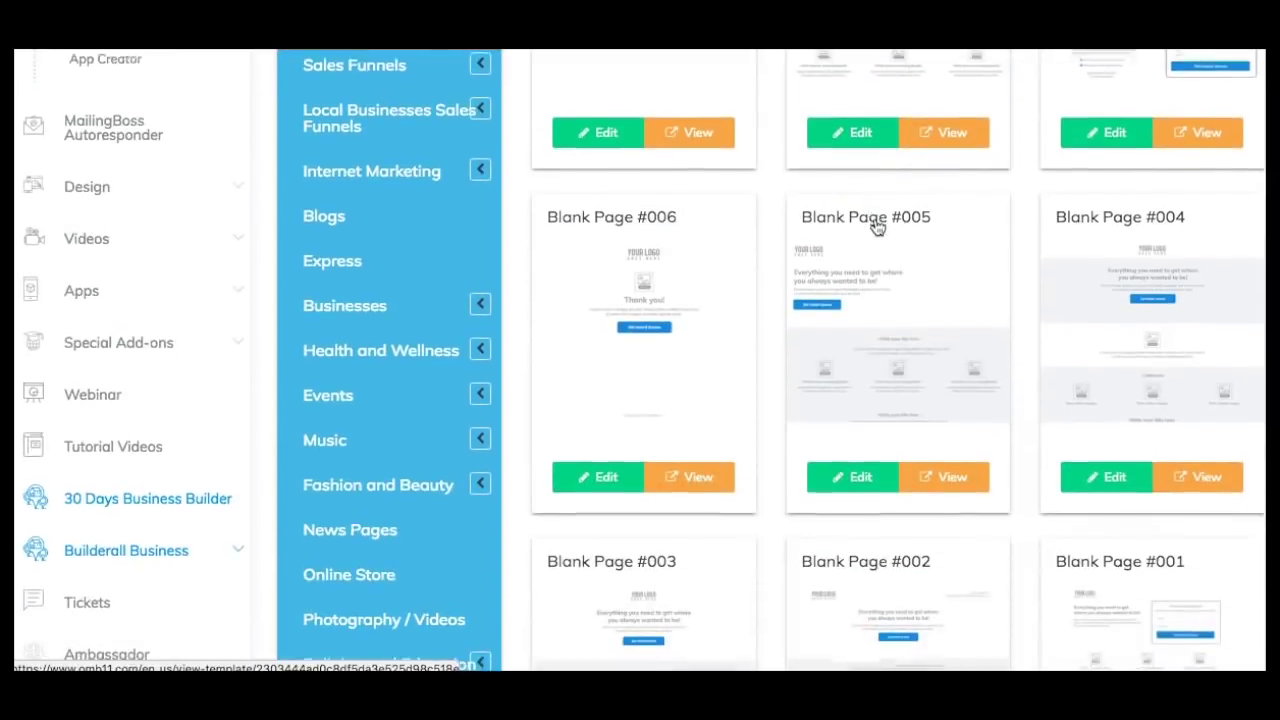
{"action": "scroll", "coordinate": [876, 226], "scroll_direction": "down", "scroll_amount": 6}
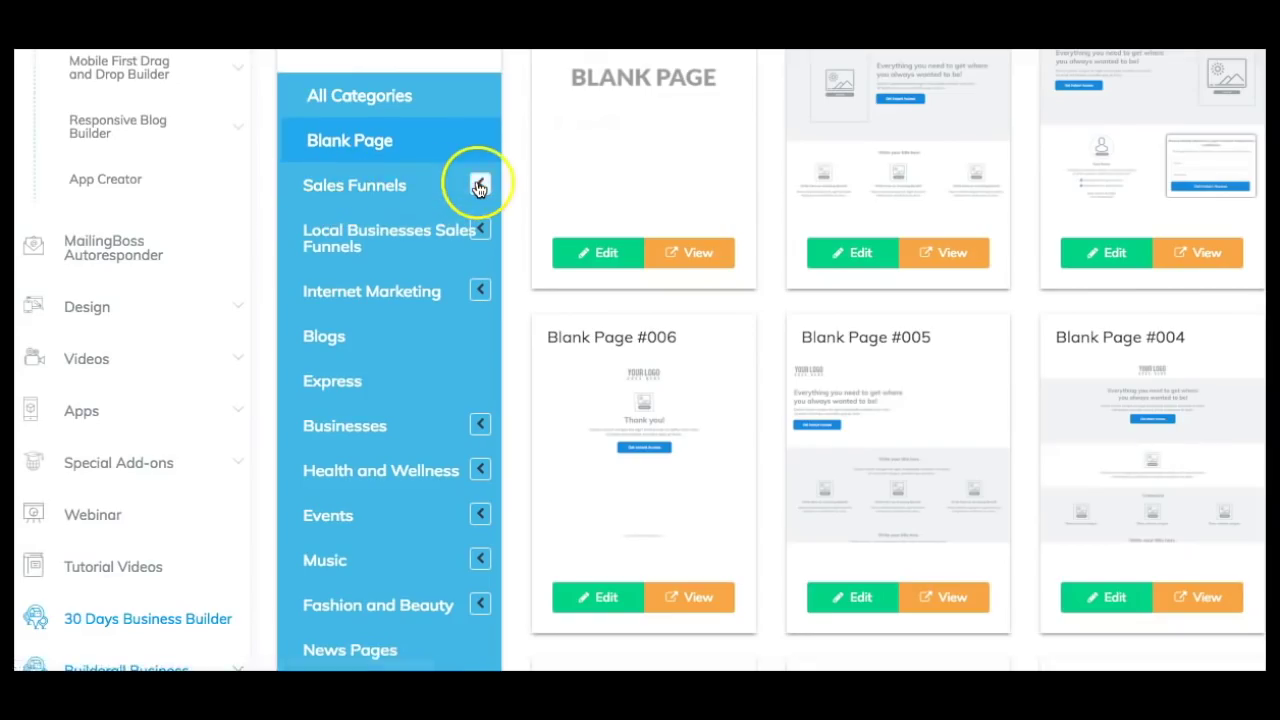
Browse the Sales Funnels Ebook Magnet and Giveaway templates, then edit the Blank Page template.
{"action": "left_click", "coordinate": [479, 184]}
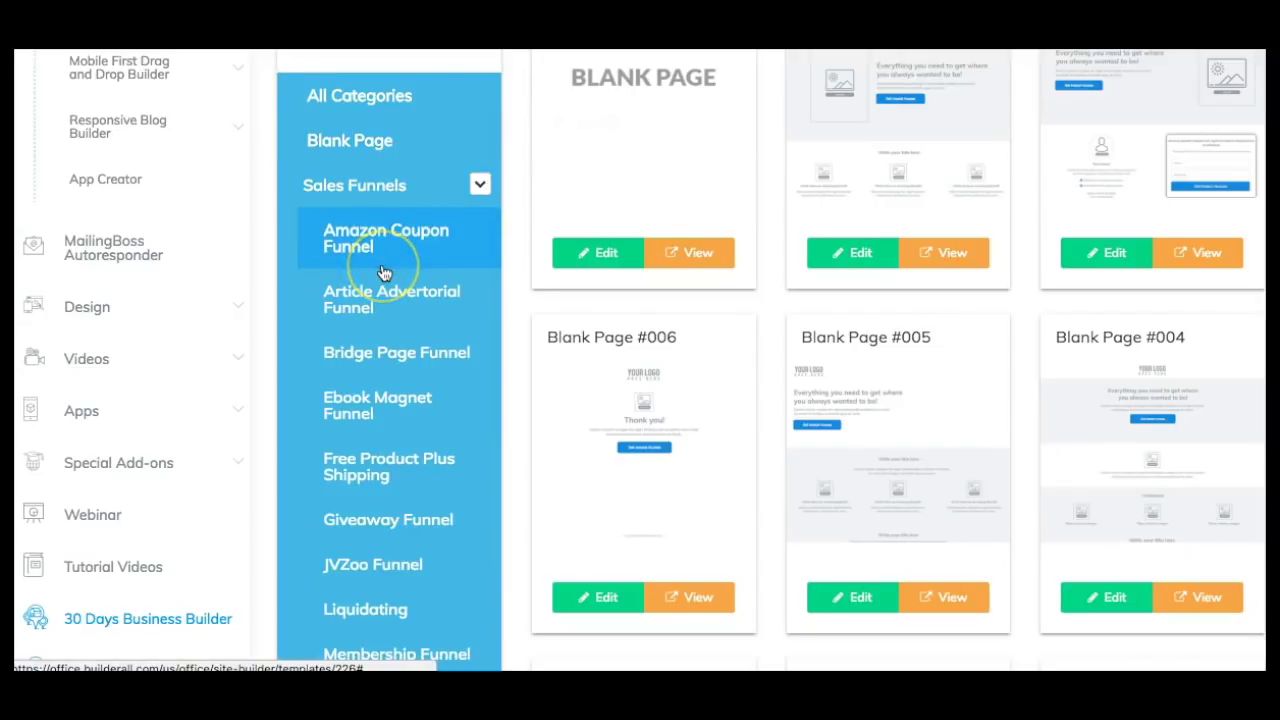
{"action": "scroll", "coordinate": [383, 272], "scroll_direction": "down", "scroll_amount": 1}
{"action": "scroll", "coordinate": [380, 273], "scroll_direction": "down", "scroll_amount": 1}
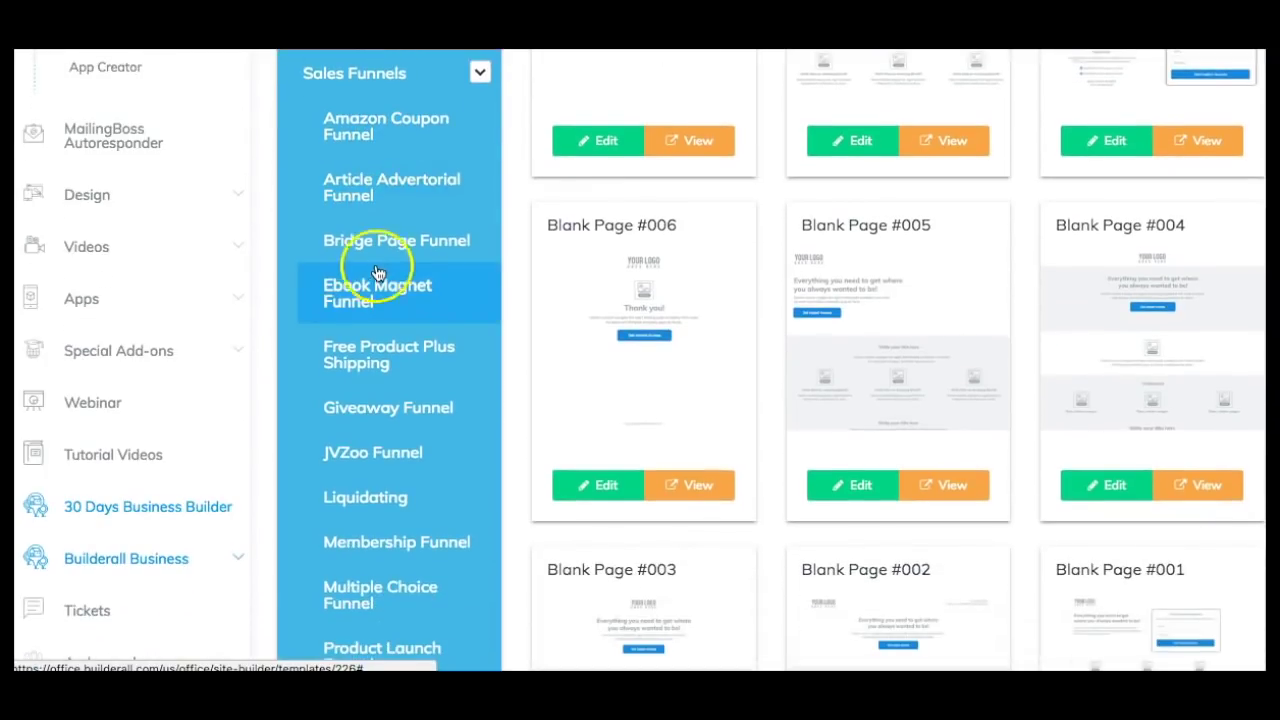
{"action": "left_click", "coordinate": [348, 297]}
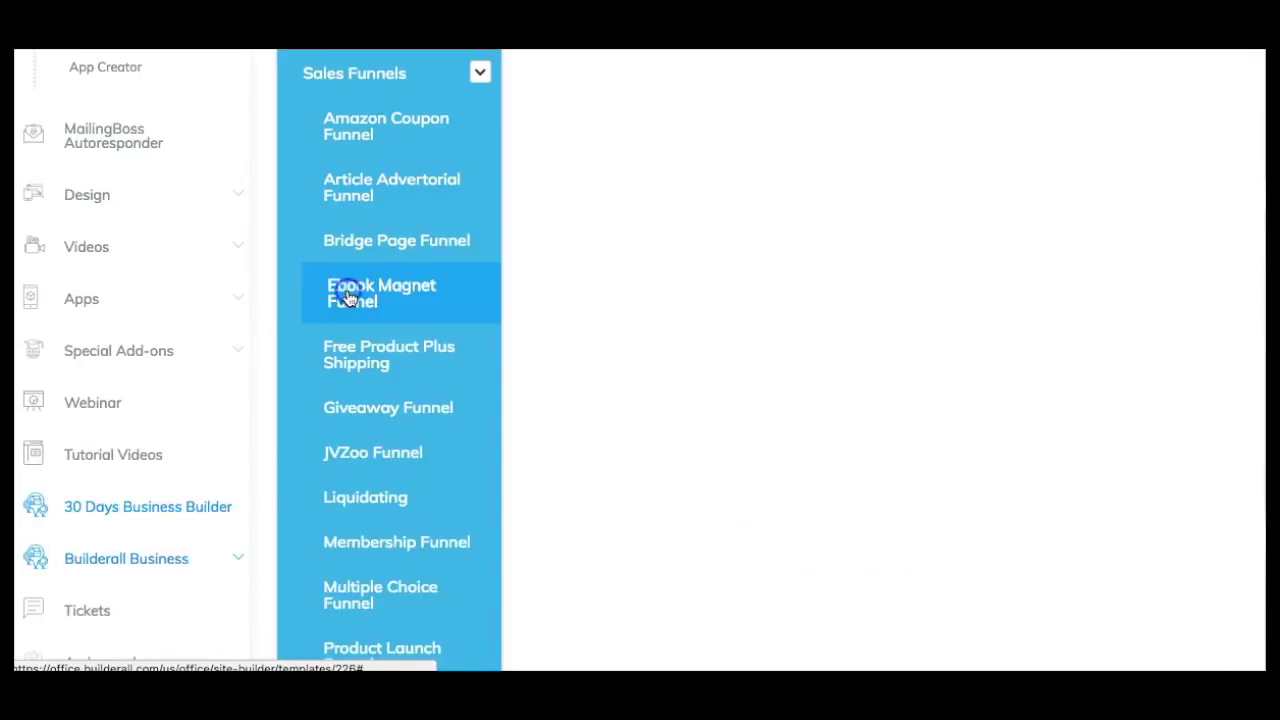
{"action": "scroll", "coordinate": [345, 295], "scroll_direction": "up", "scroll_amount": 3}
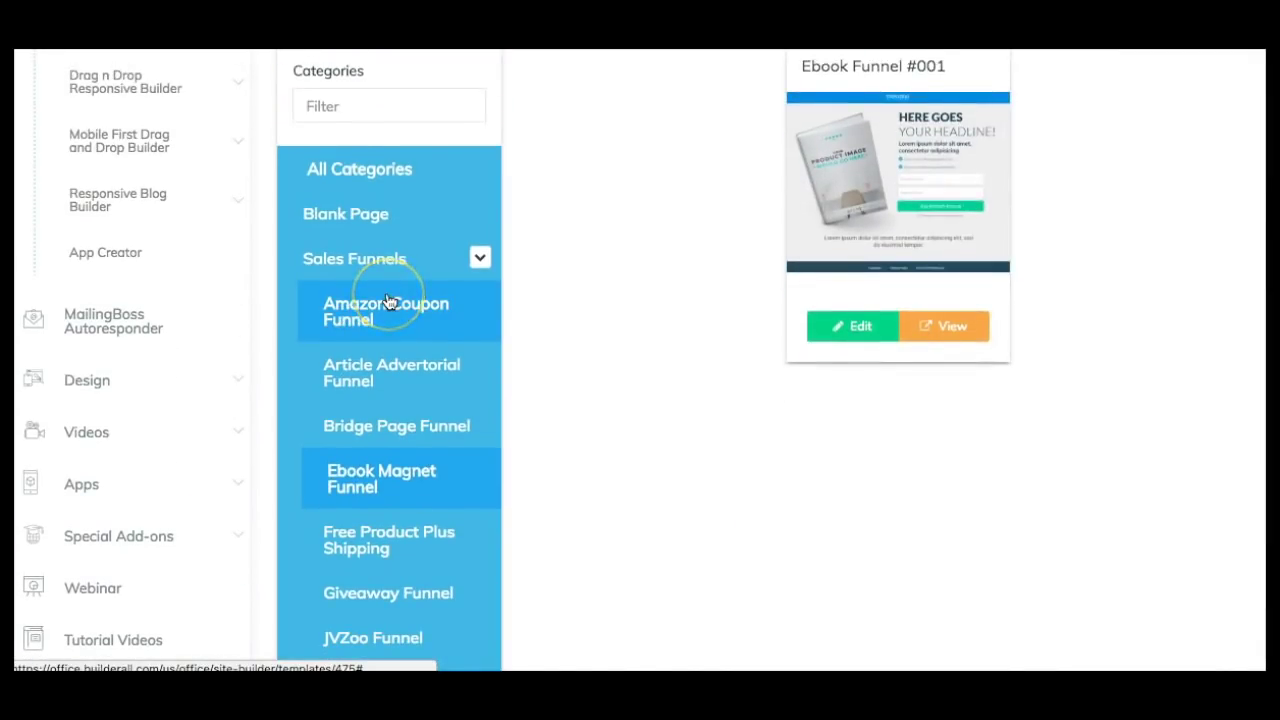
{"action": "scroll", "coordinate": [388, 303], "scroll_direction": "down", "scroll_amount": 4}
{"action": "left_click", "coordinate": [357, 358]}
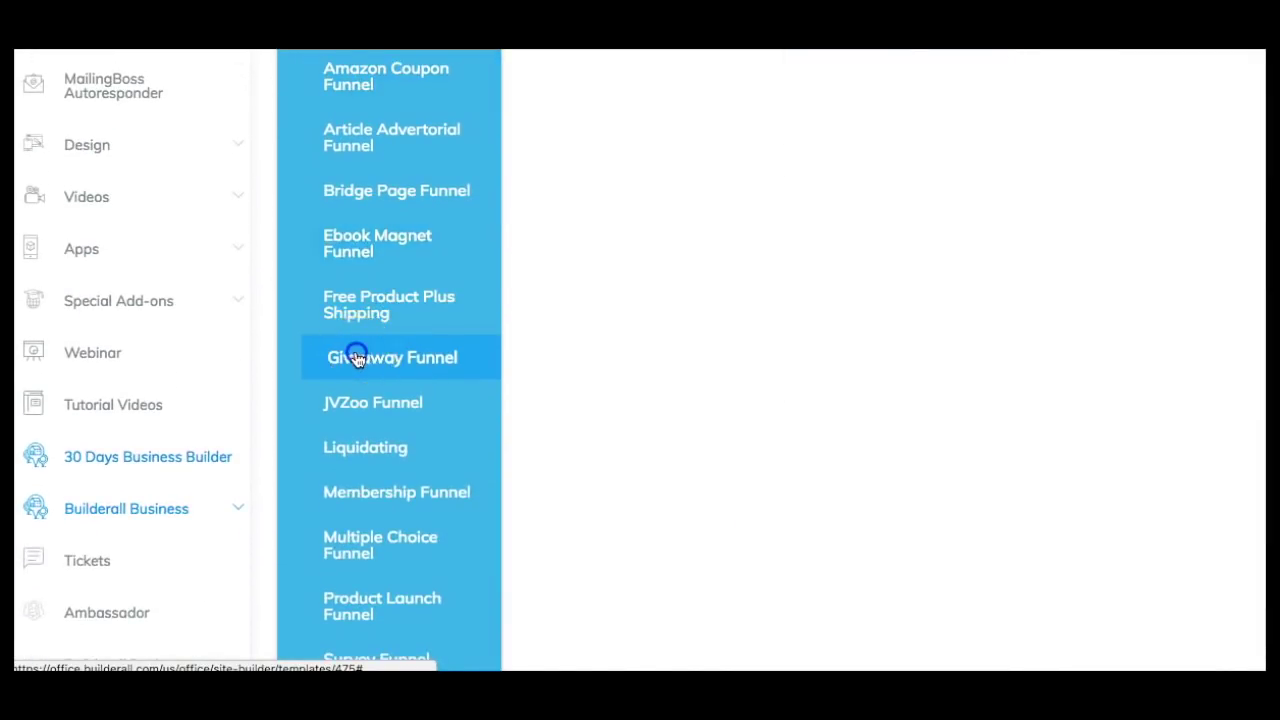
{"action": "scroll", "coordinate": [364, 300], "scroll_direction": "up", "scroll_amount": 4}
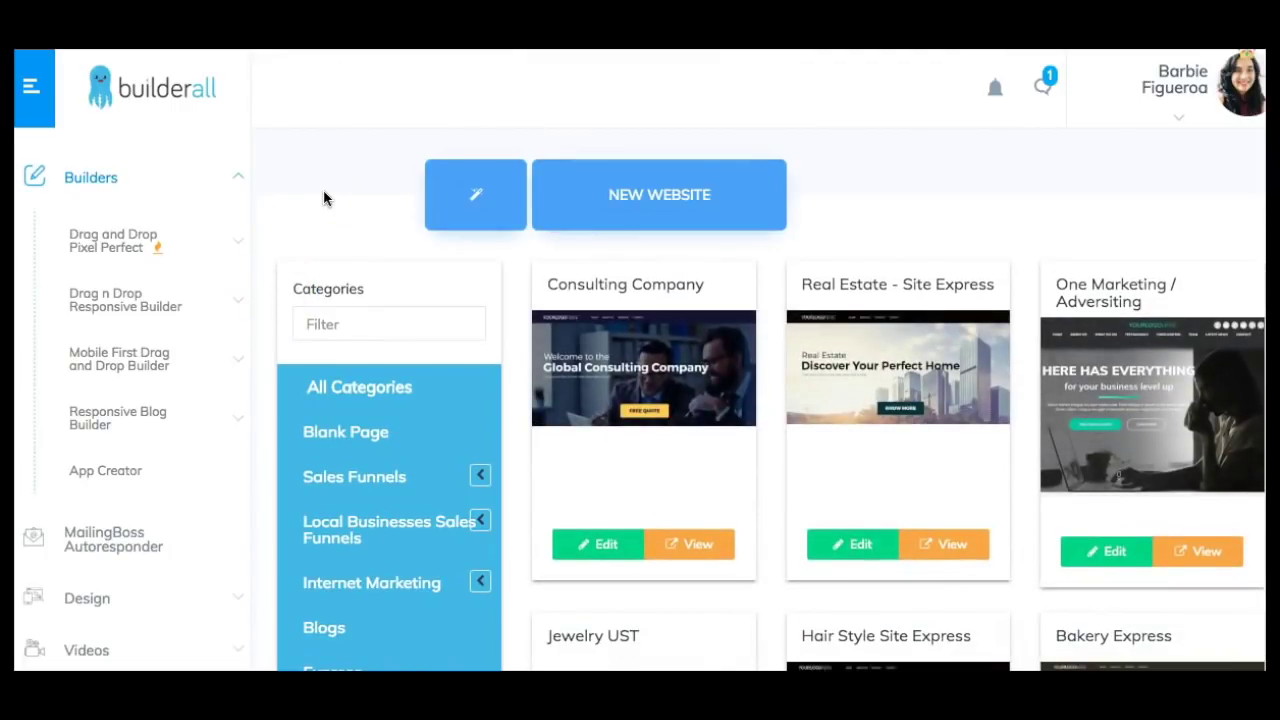
{"action": "scroll", "coordinate": [323, 196], "scroll_direction": "down", "scroll_amount": 1}
{"action": "left_click", "coordinate": [345, 362]}
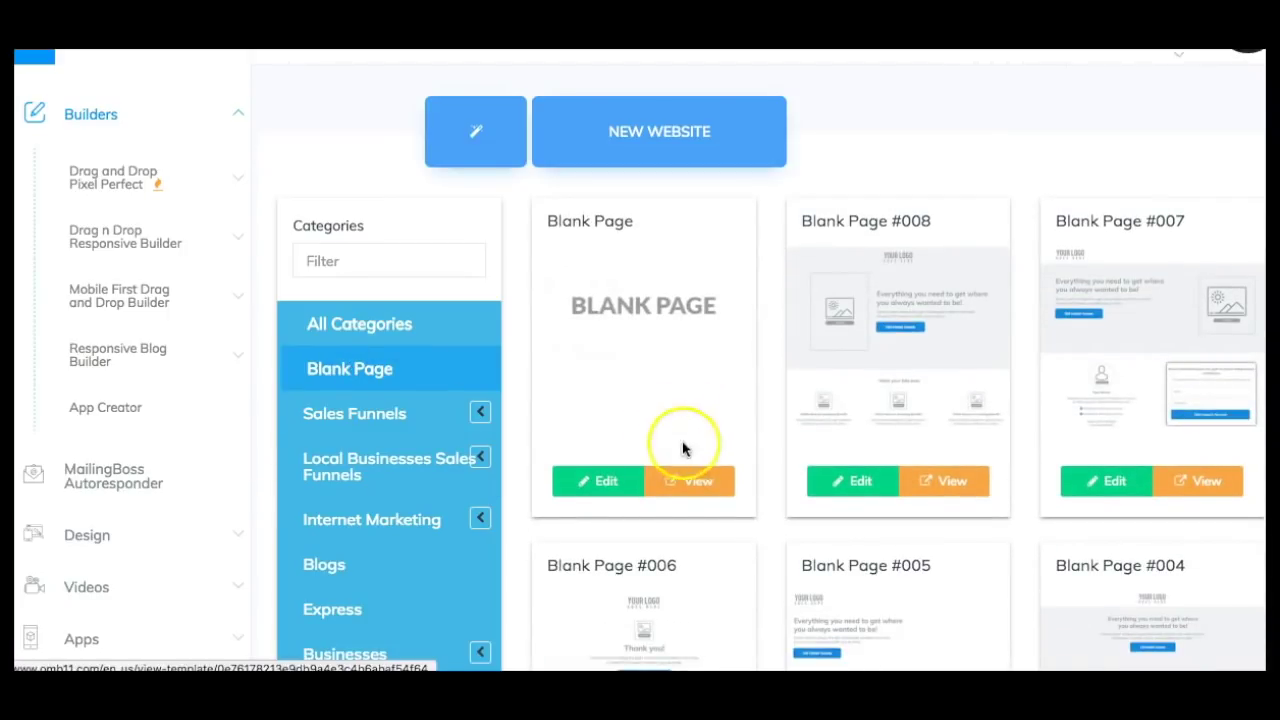
{"action": "left_click", "coordinate": [609, 483]}
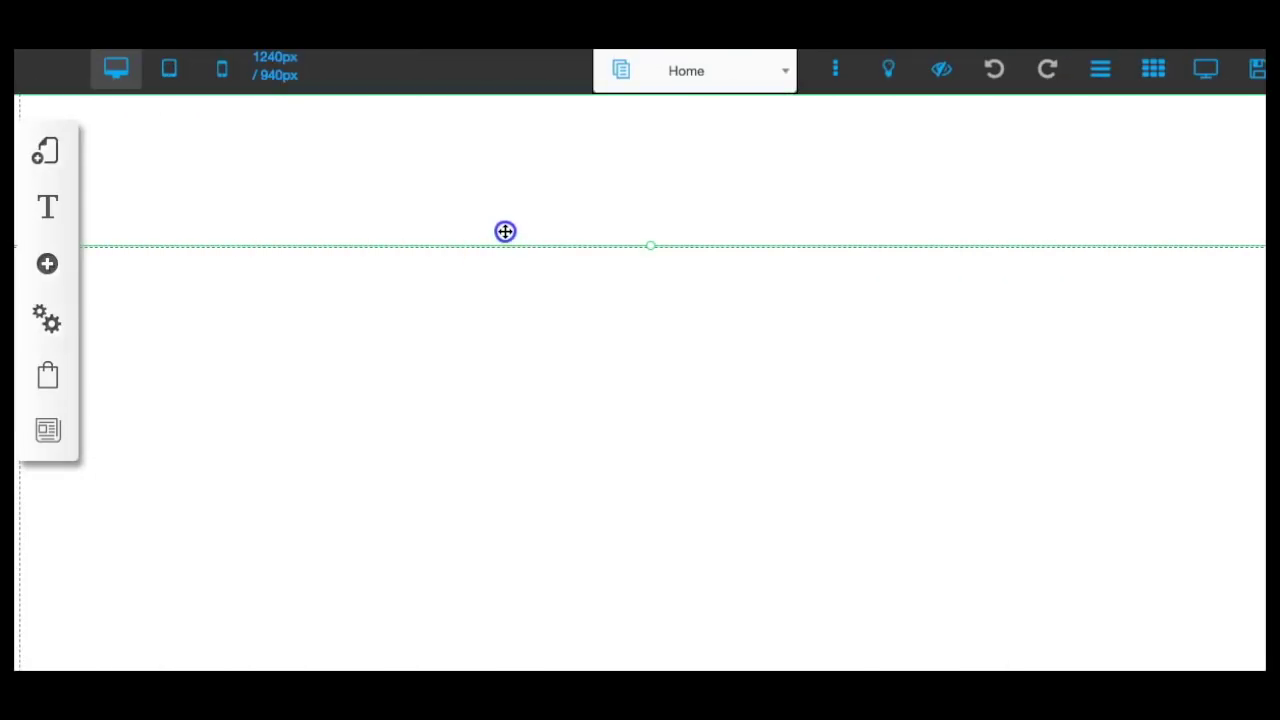
Deselect the page section and choose Banner from the Add element list.
{"action": "left_click_drag", "start_coordinate": [631, 240], "coordinate": [654, 138]}
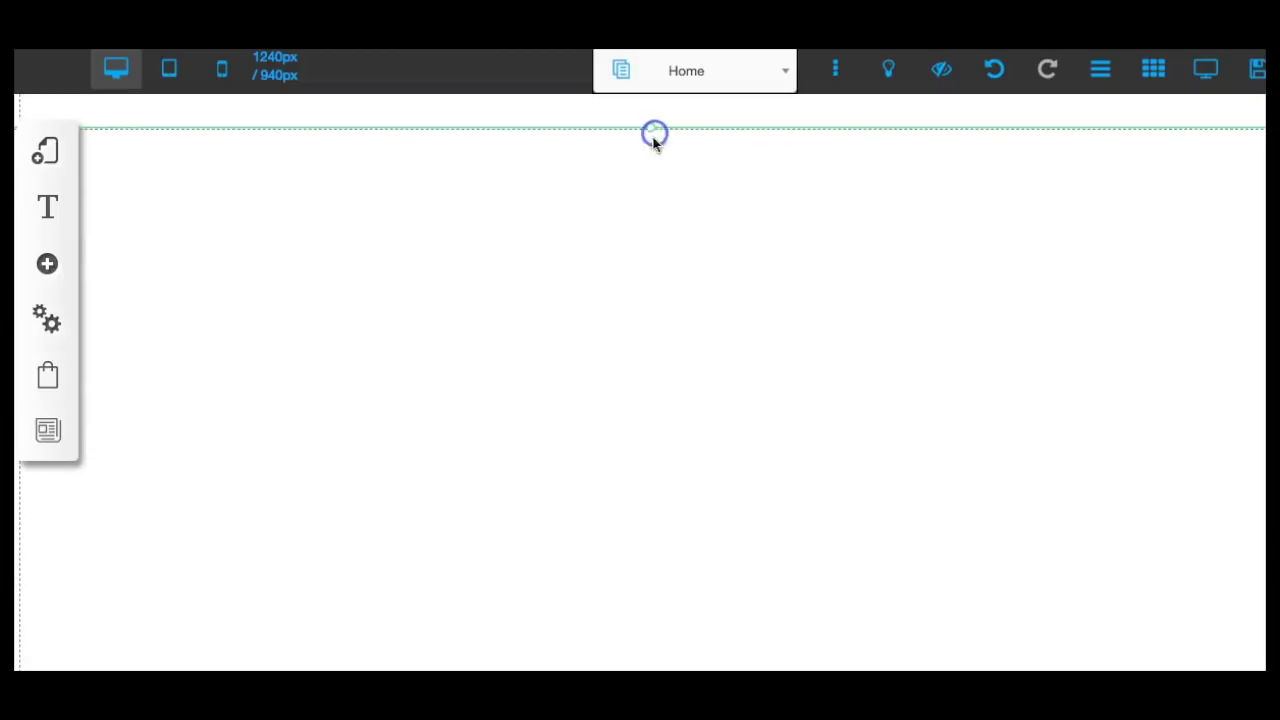
{"action": "left_click", "coordinate": [603, 232]}
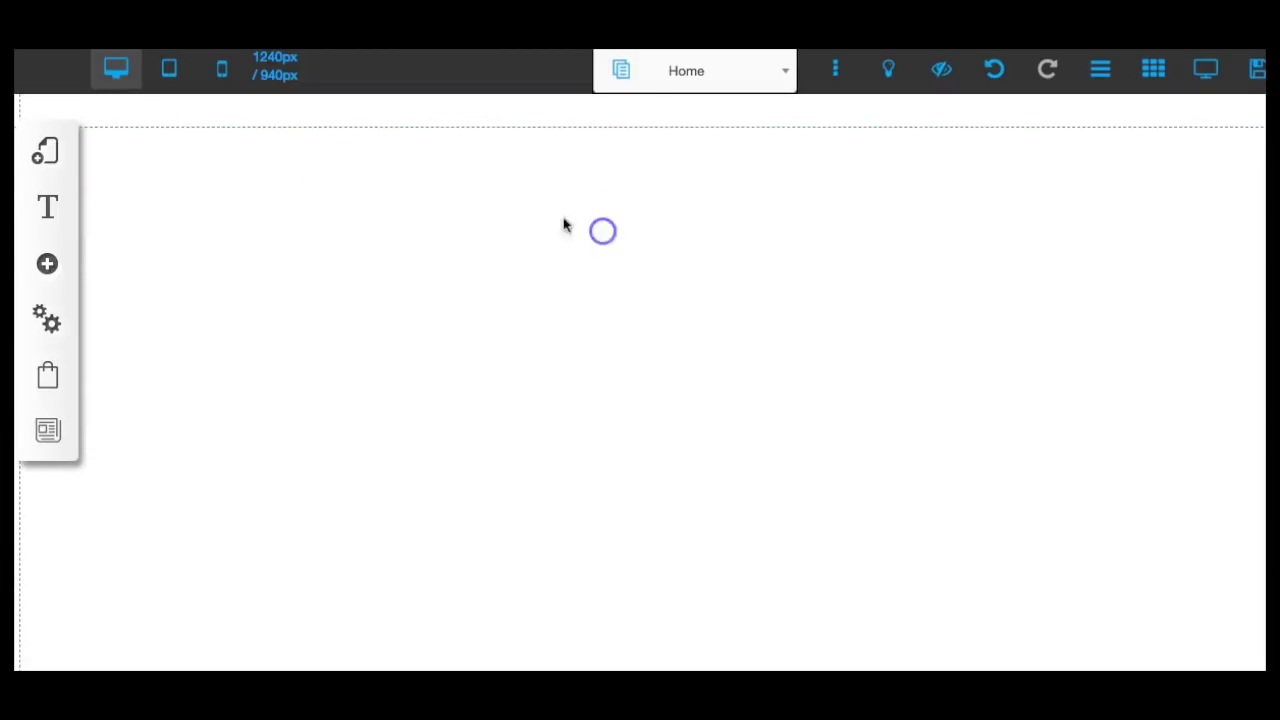
{"action": "left_click", "coordinate": [47, 266]}
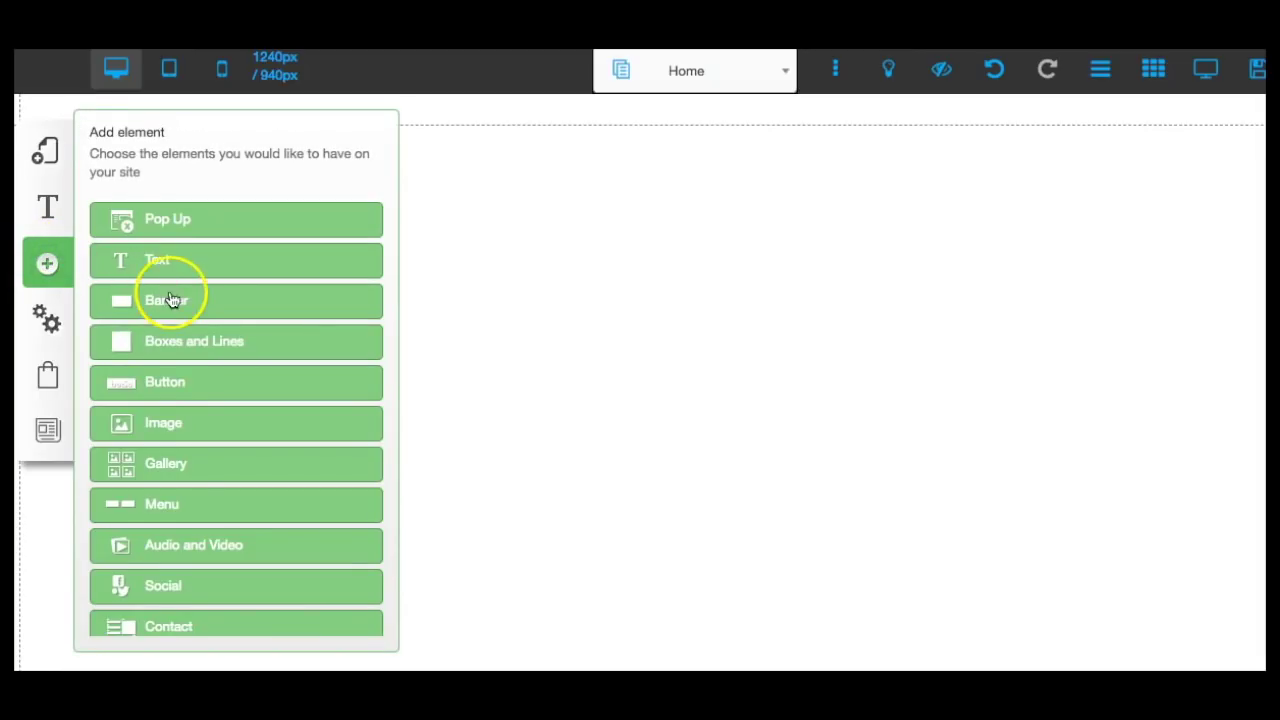
{"action": "left_click", "coordinate": [170, 300]}
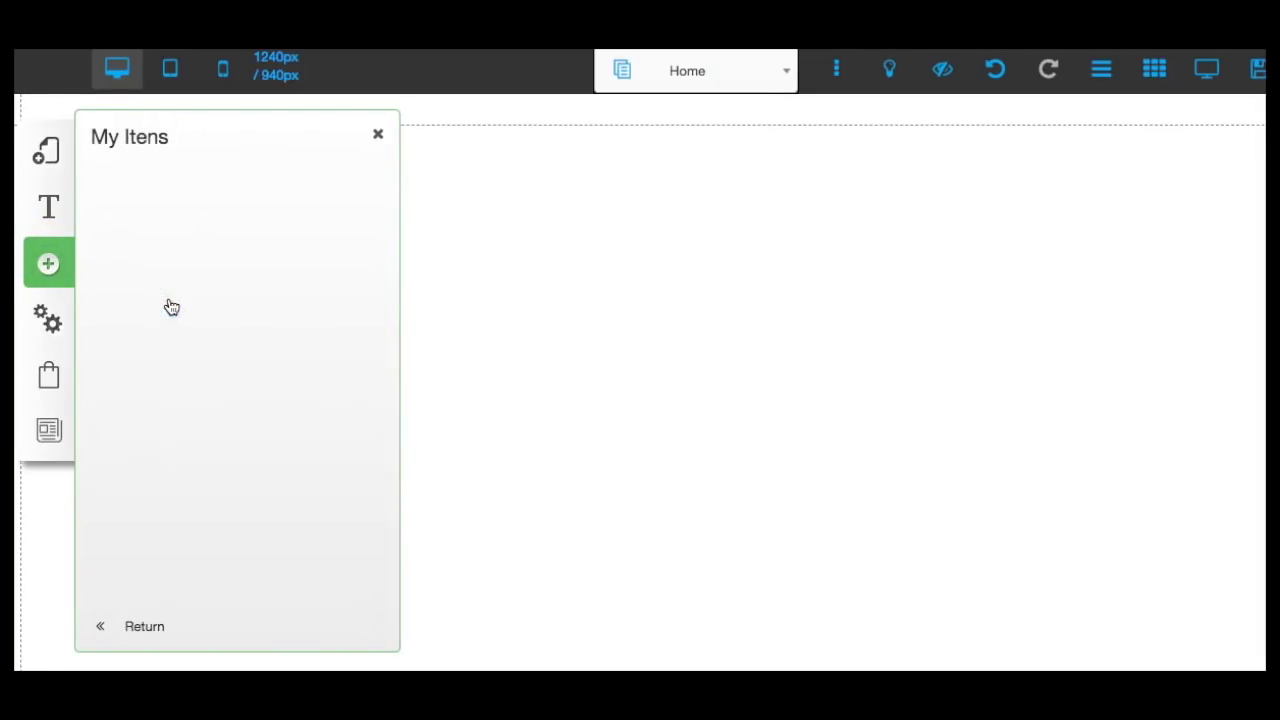
{"action": "left_click_drag", "start_coordinate": [325, 290], "coordinate": [300, 278]}
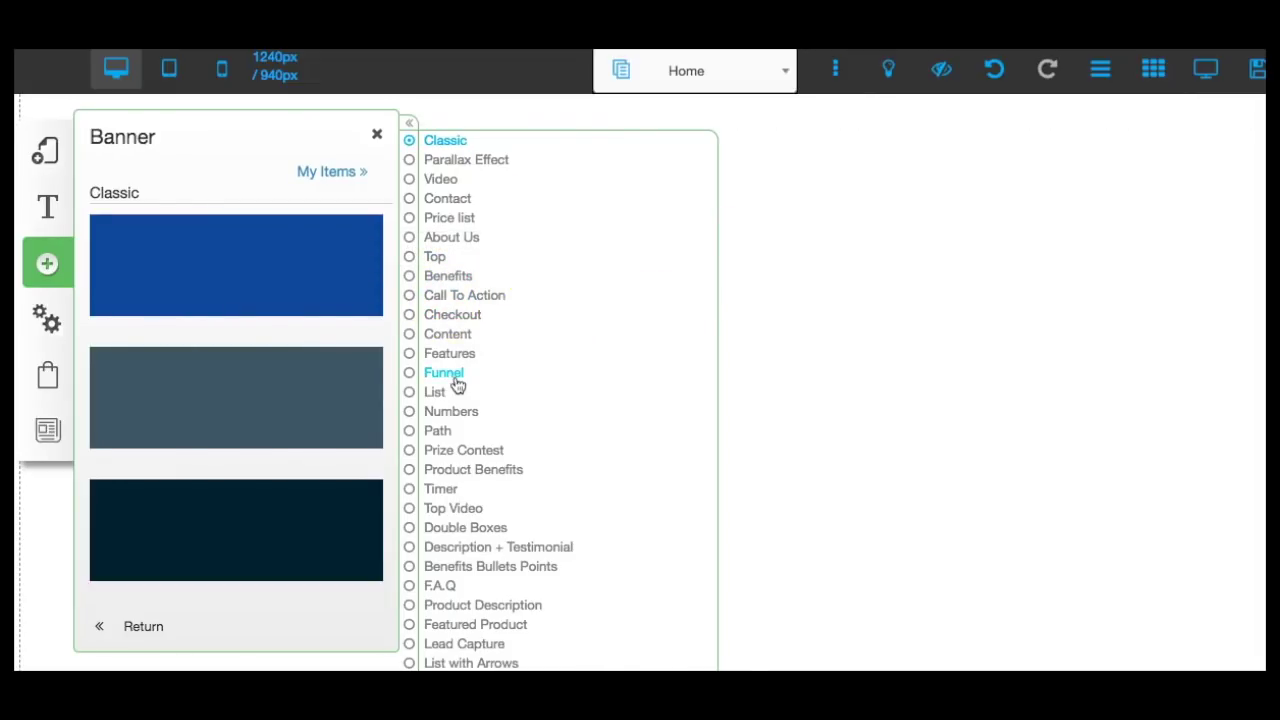
{"action": "mouse_move", "coordinate": [345, 418]}
{"action": "left_mouse_down"}
{"action": "mouse_move", "coordinate": [394, 294]}
{"action": "mouse_move", "coordinate": [393, 305]}
{"action": "left_mouse_up"}
{"action": "scroll", "coordinate": [391, 305], "scroll_direction": "down", "scroll_amount": 10}
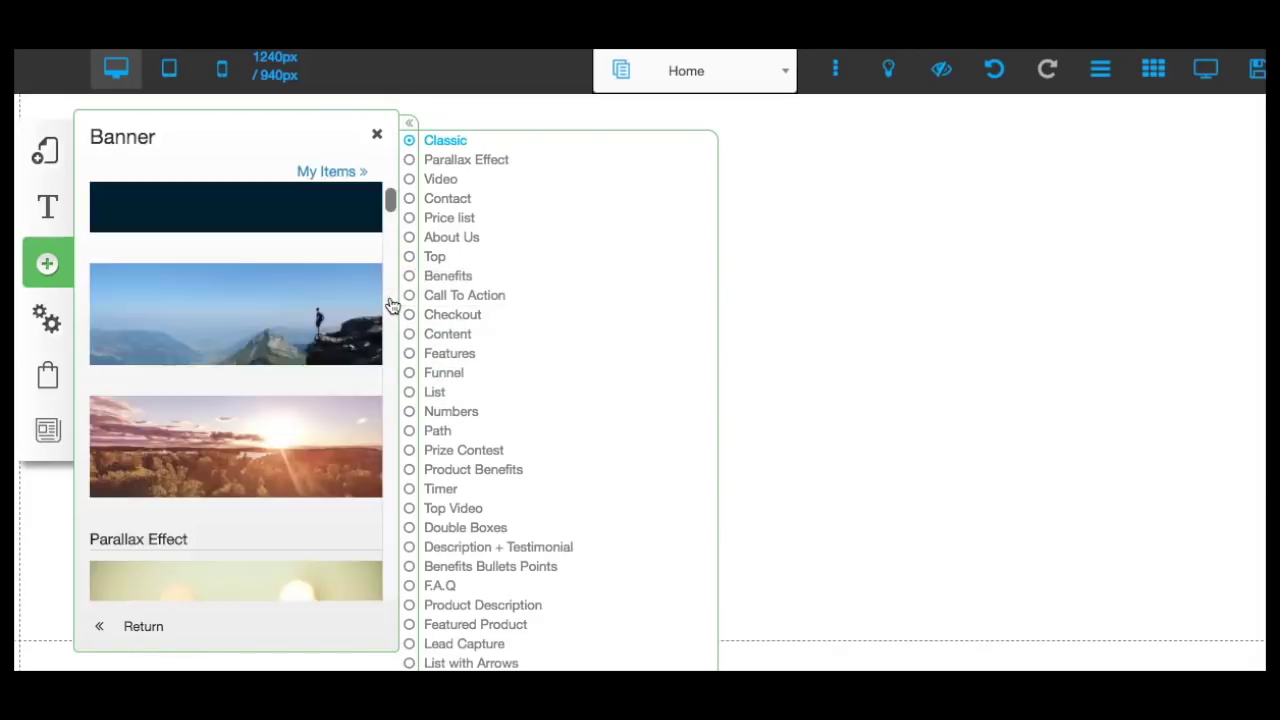
{"action": "scroll", "coordinate": [391, 305], "scroll_direction": "down", "scroll_amount": 10}
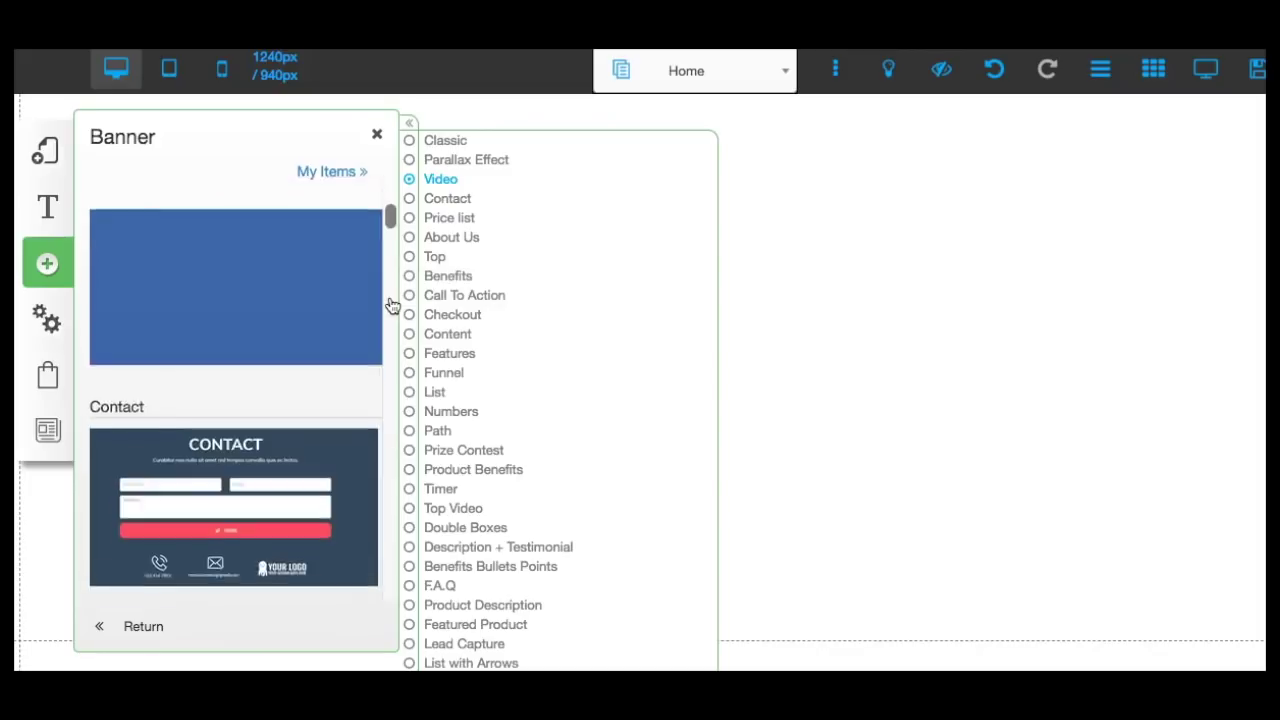
{"action": "scroll", "coordinate": [391, 305], "scroll_direction": "down", "scroll_amount": 10}
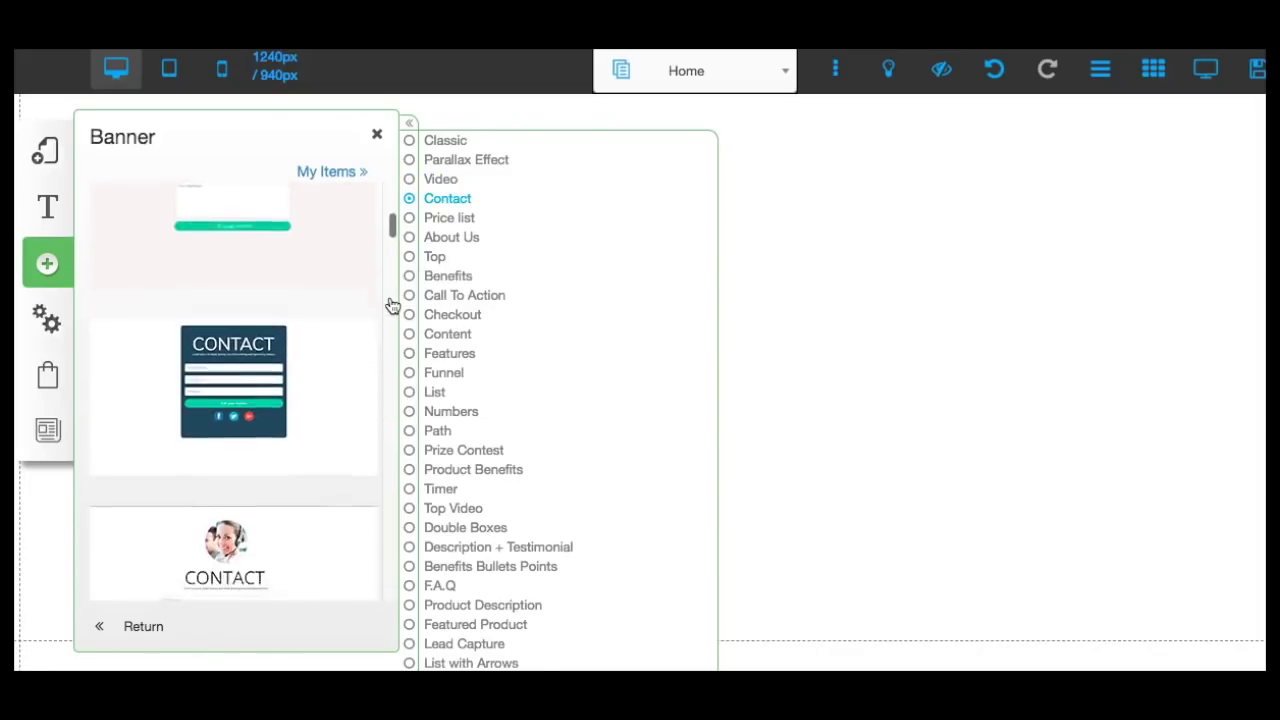
{"action": "scroll", "coordinate": [391, 305], "scroll_direction": "down", "scroll_amount": 10}
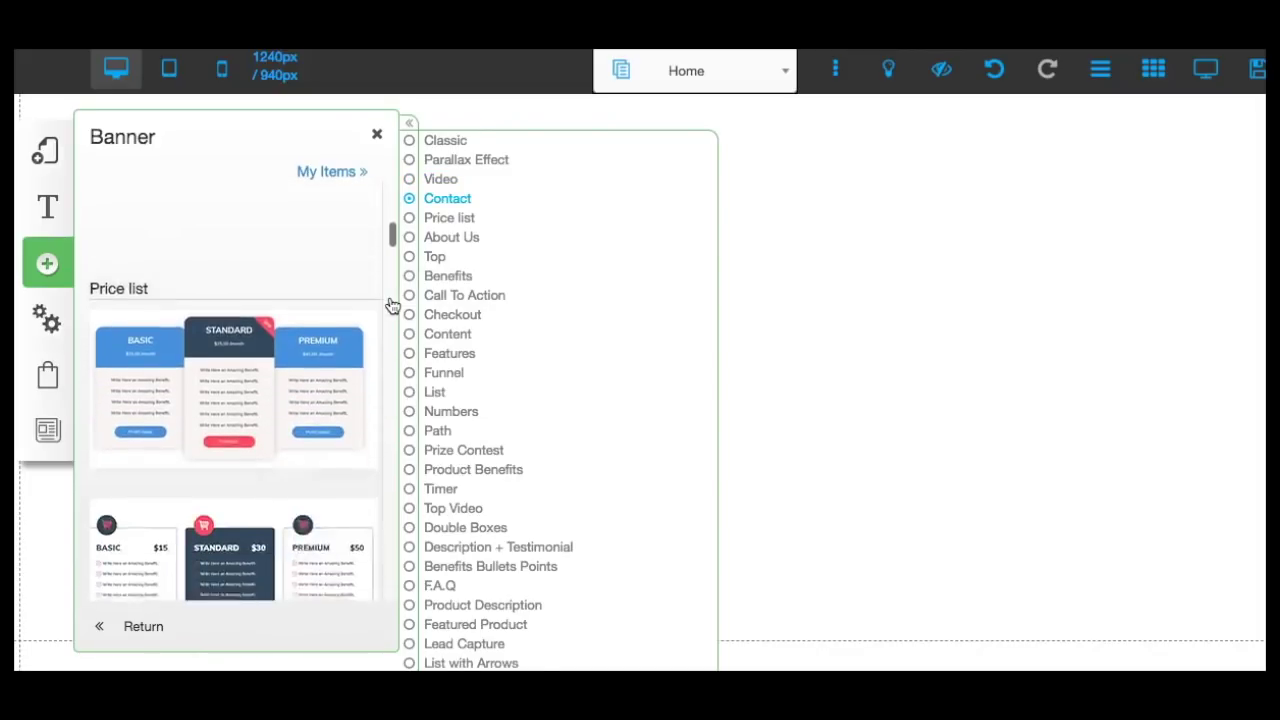
{"action": "scroll", "coordinate": [391, 305], "scroll_direction": "down", "scroll_amount": 8}
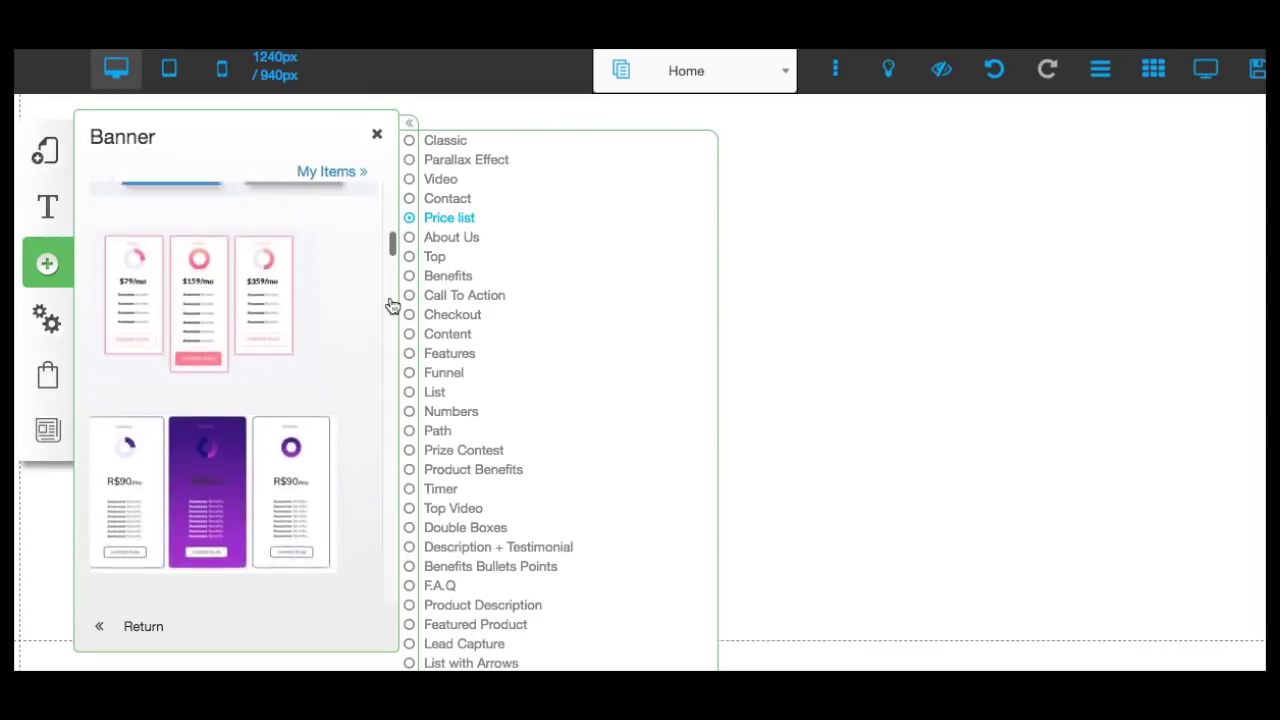
{"action": "scroll", "coordinate": [391, 305], "scroll_direction": "down", "scroll_amount": 6}
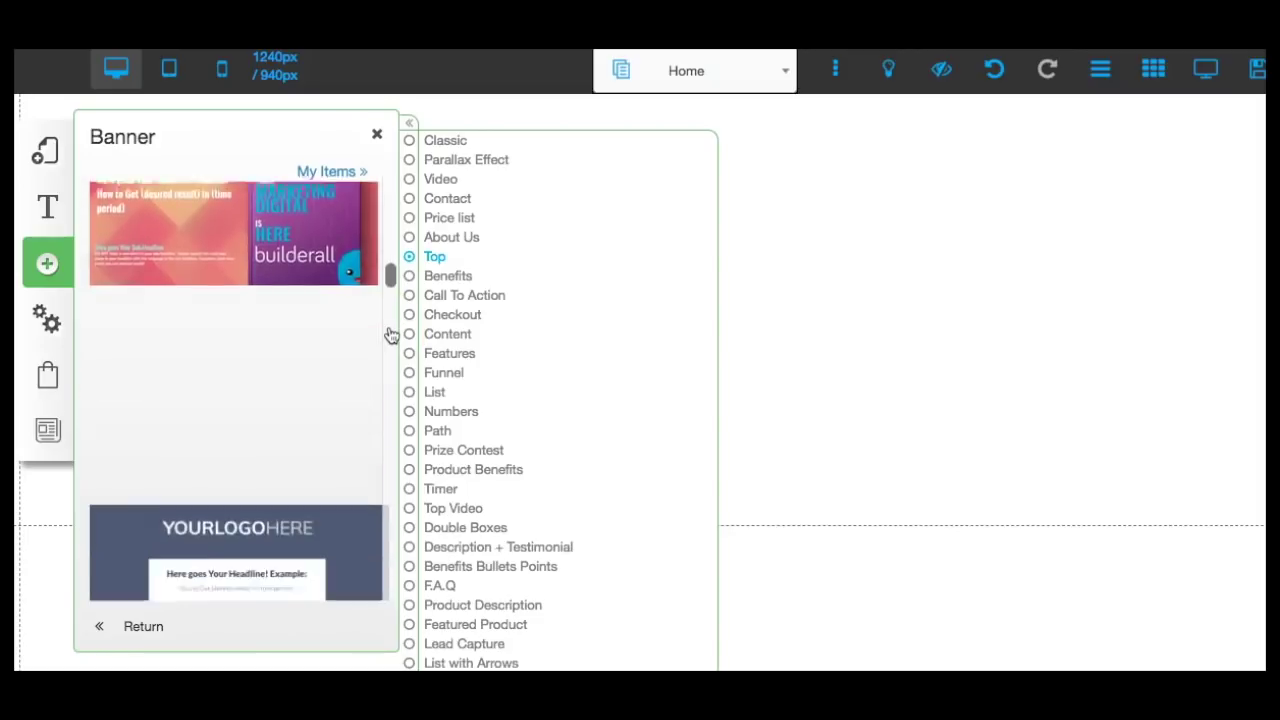
{"action": "scroll", "coordinate": [391, 335], "scroll_direction": "down", "scroll_amount": 2}
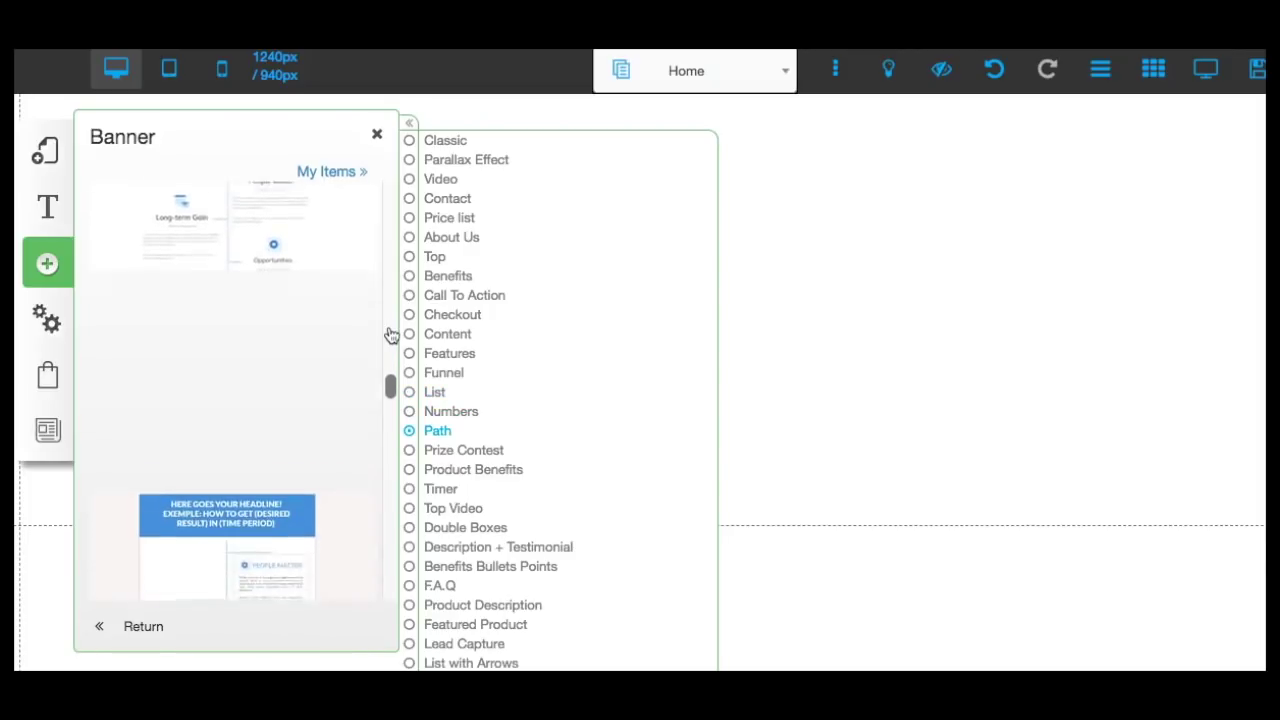
Scroll the banner thumbnails past F.A.Q and Featured Product to the Lead Capture designs.
{"action": "scroll", "coordinate": [391, 335], "scroll_direction": "down", "scroll_amount": 5}
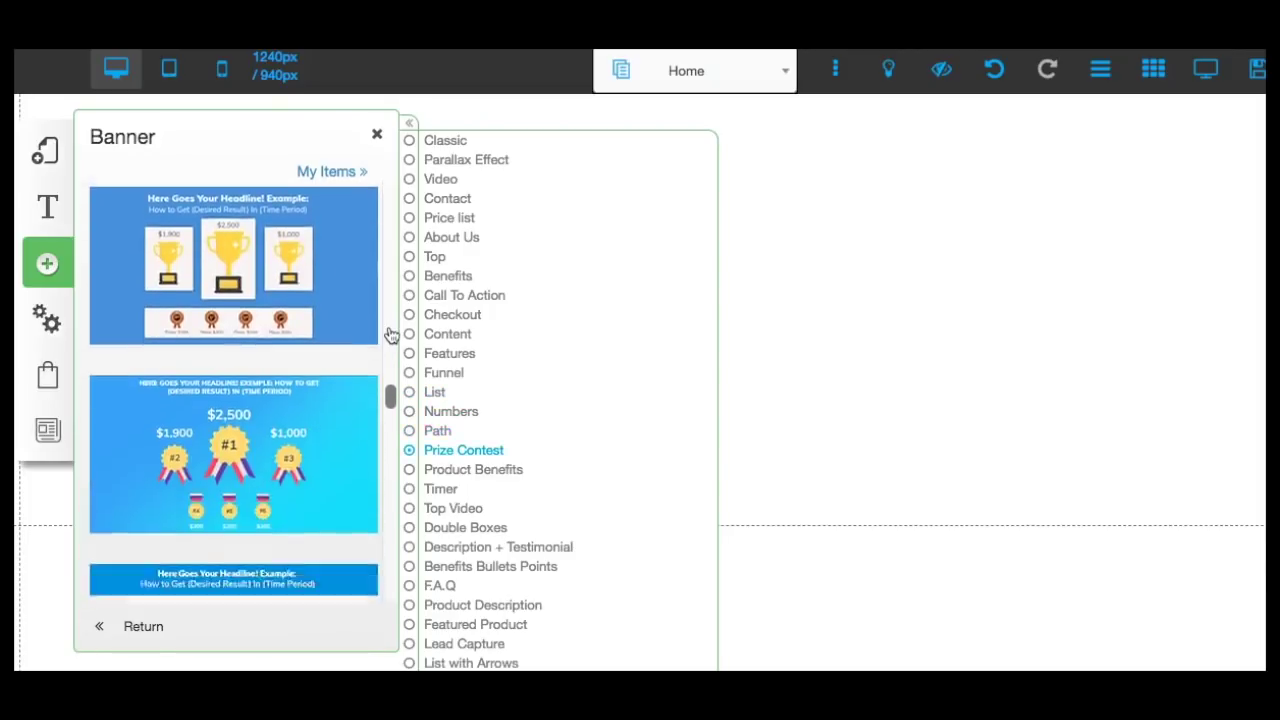
{"action": "scroll", "coordinate": [391, 335], "scroll_direction": "down", "scroll_amount": 5}
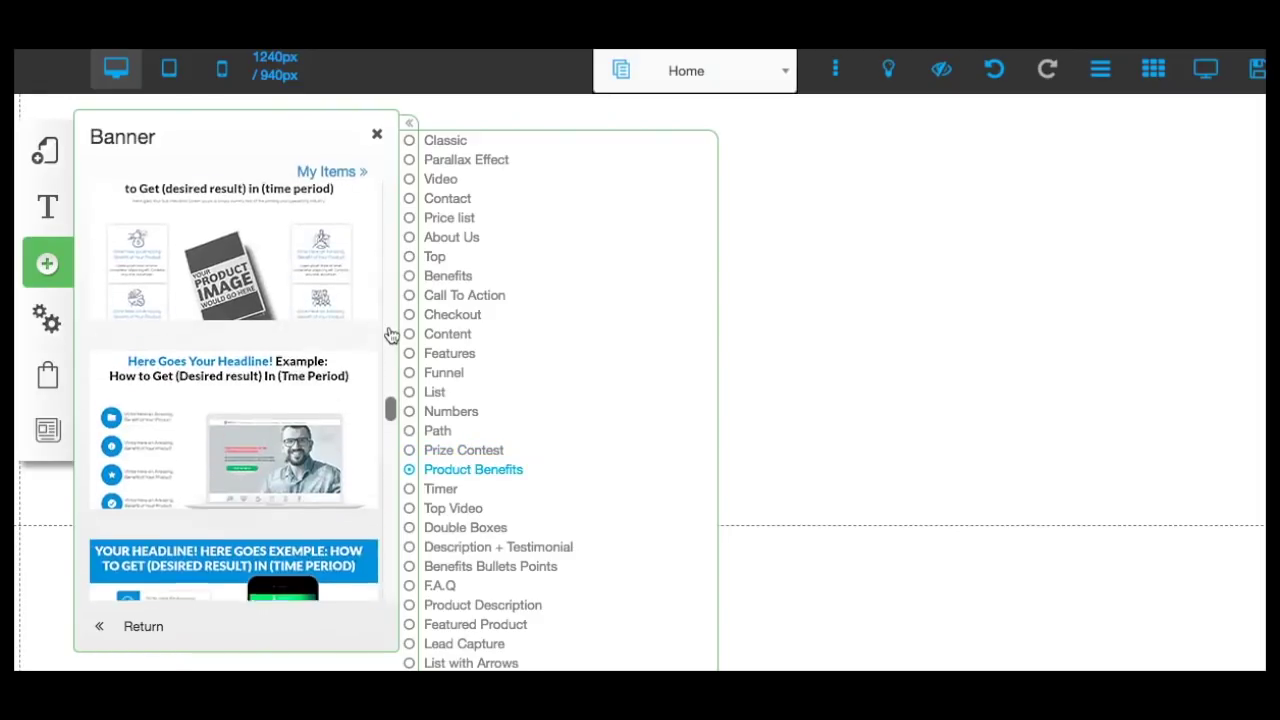
{"action": "scroll", "coordinate": [391, 335], "scroll_direction": "down", "scroll_amount": 5}
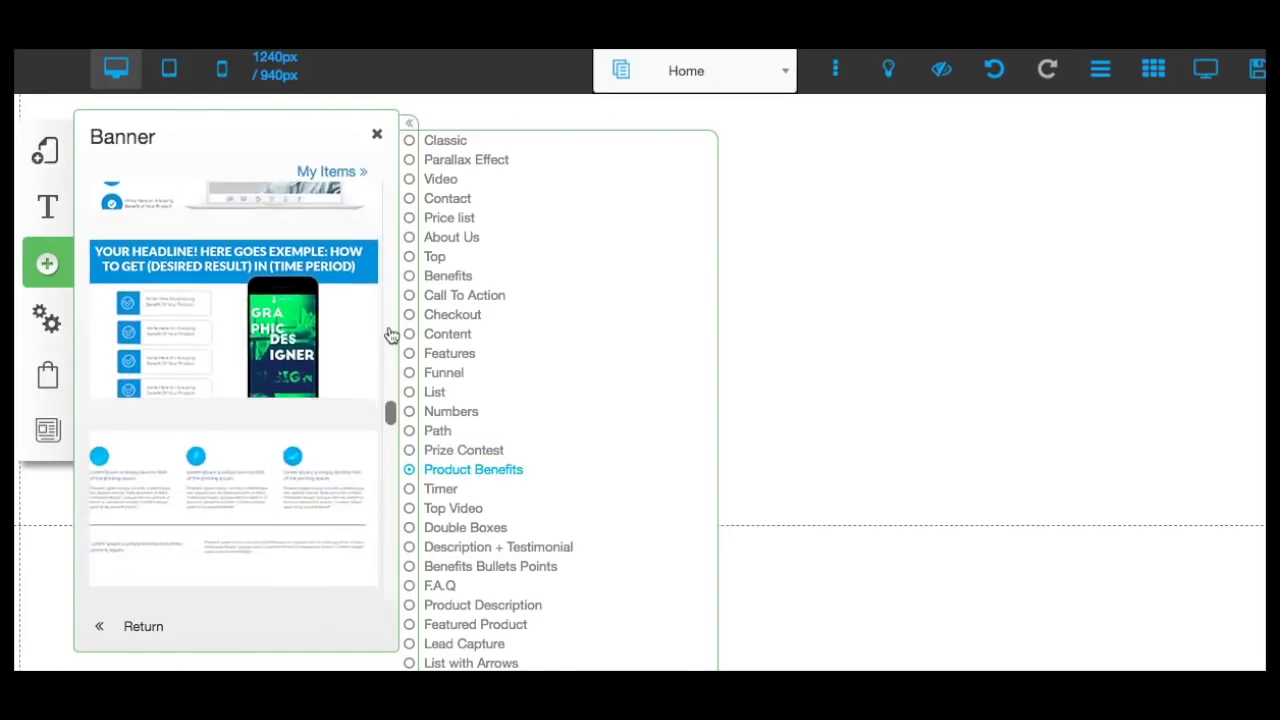
{"action": "scroll", "coordinate": [391, 335], "scroll_direction": "down", "scroll_amount": 1}
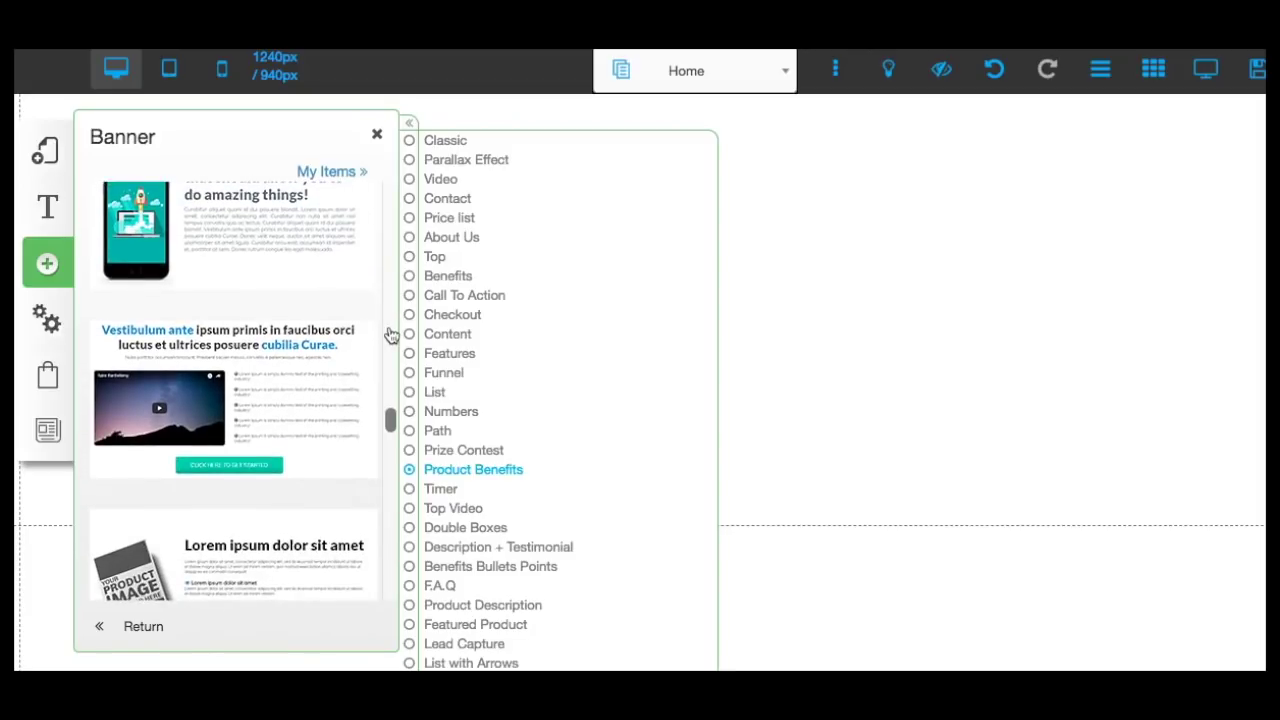
{"action": "scroll", "coordinate": [391, 335], "scroll_direction": "down", "scroll_amount": 5}
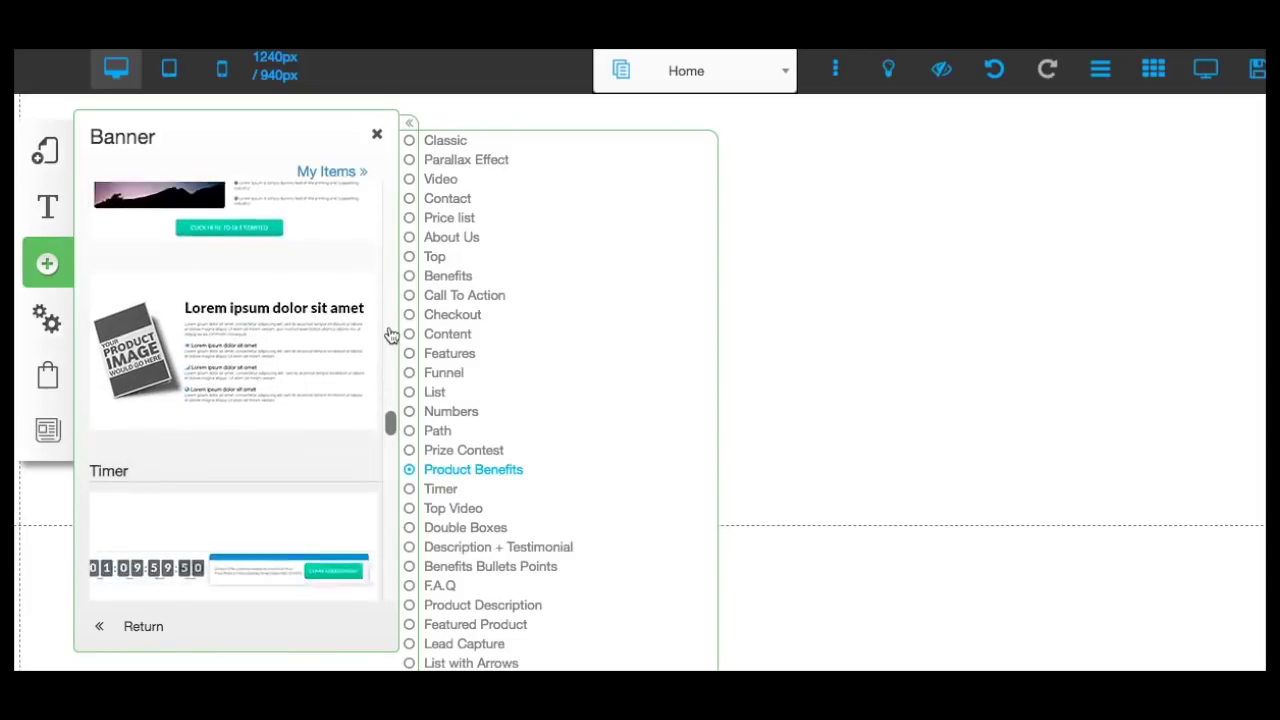
{"action": "scroll", "coordinate": [391, 335], "scroll_direction": "down", "scroll_amount": 5}
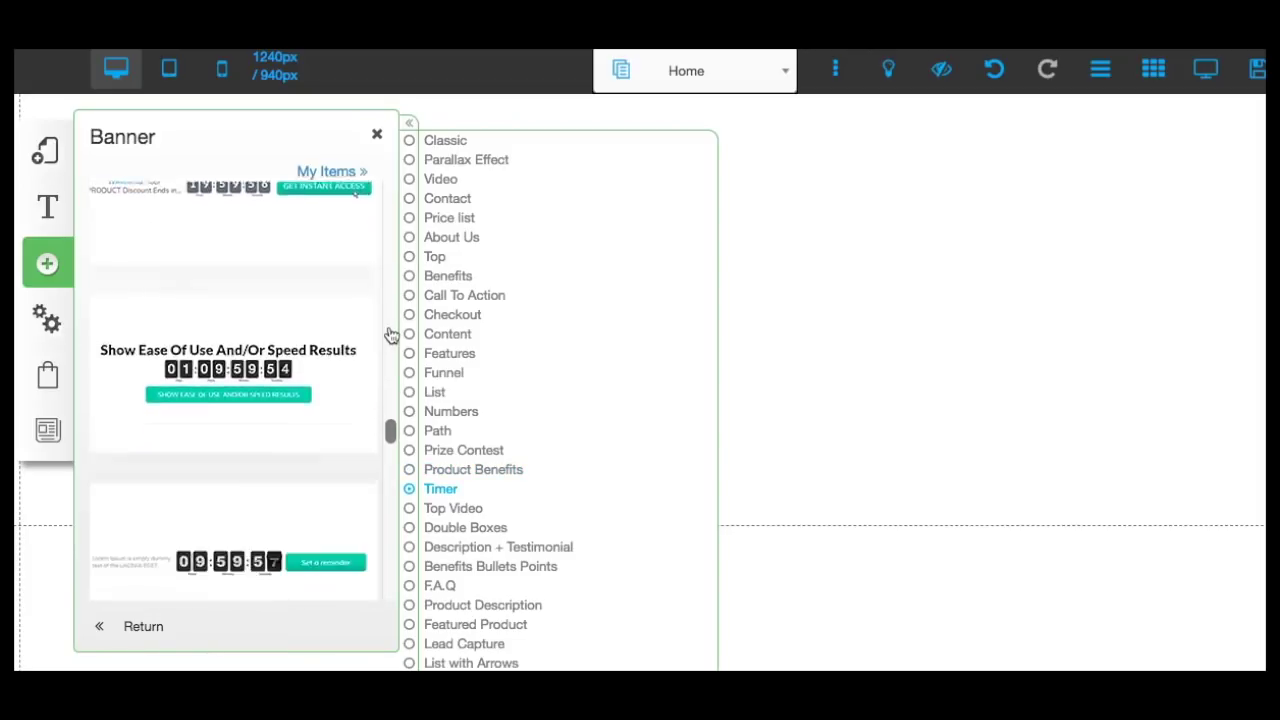
{"action": "scroll", "coordinate": [391, 335], "scroll_direction": "down", "scroll_amount": 5}
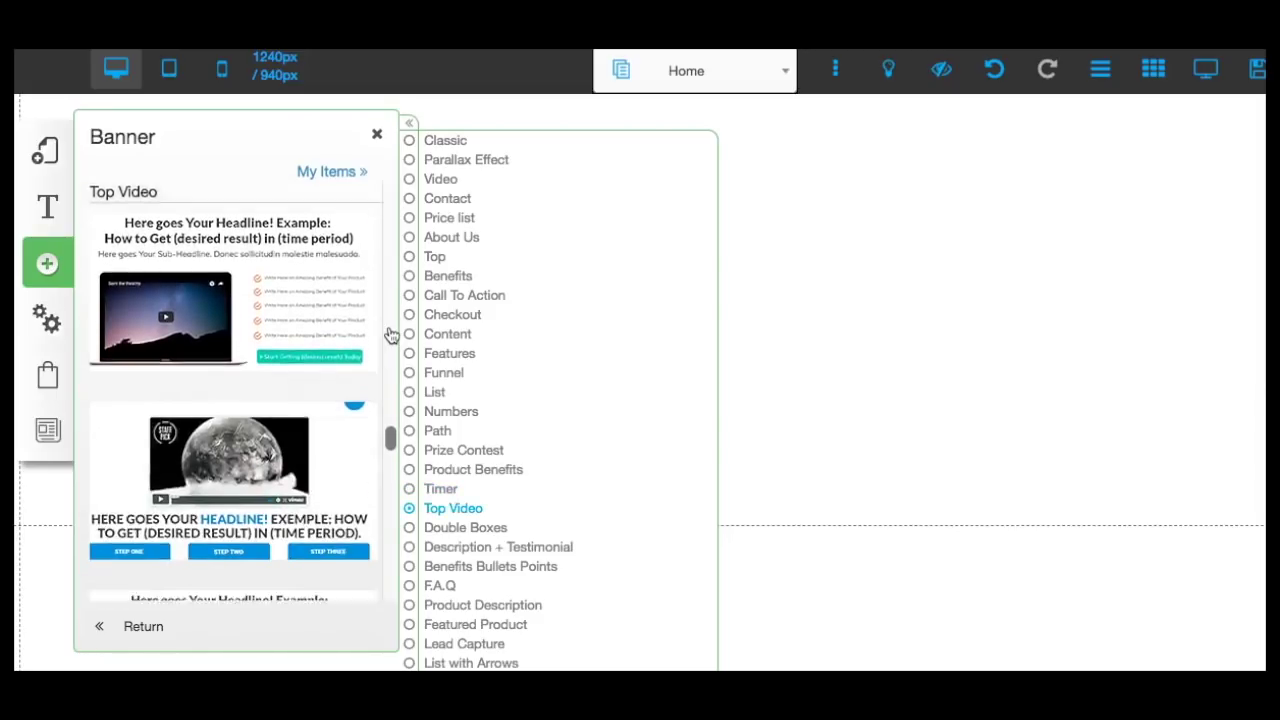
{"action": "scroll", "coordinate": [391, 335], "scroll_direction": "down", "scroll_amount": 5}
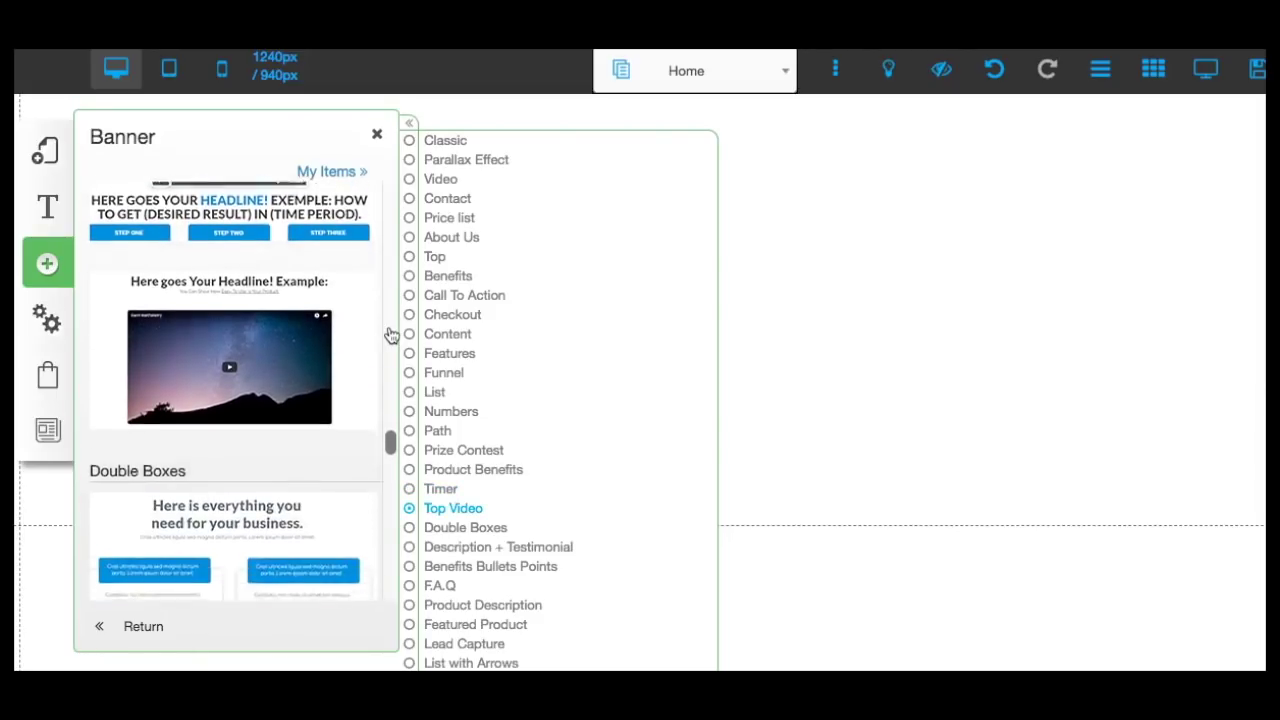
{"action": "scroll", "coordinate": [391, 335], "scroll_direction": "down", "scroll_amount": 5}
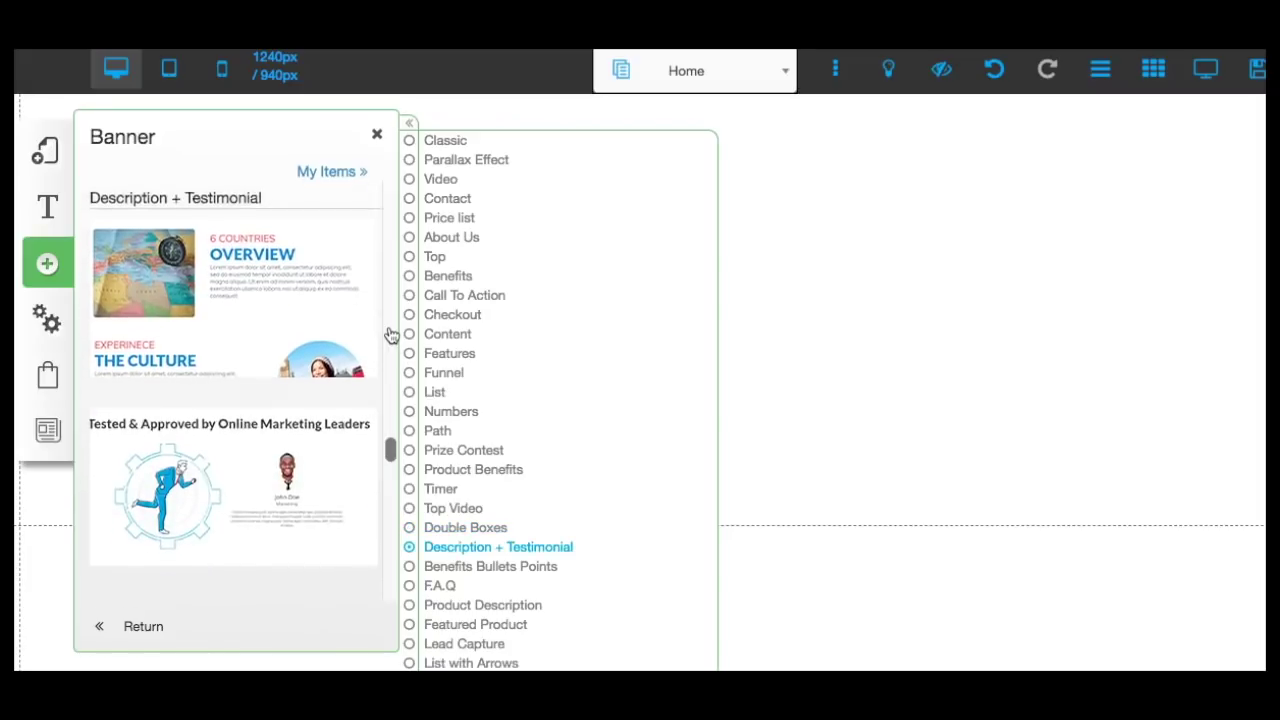
{"action": "scroll", "coordinate": [391, 335], "scroll_direction": "down", "scroll_amount": 5}
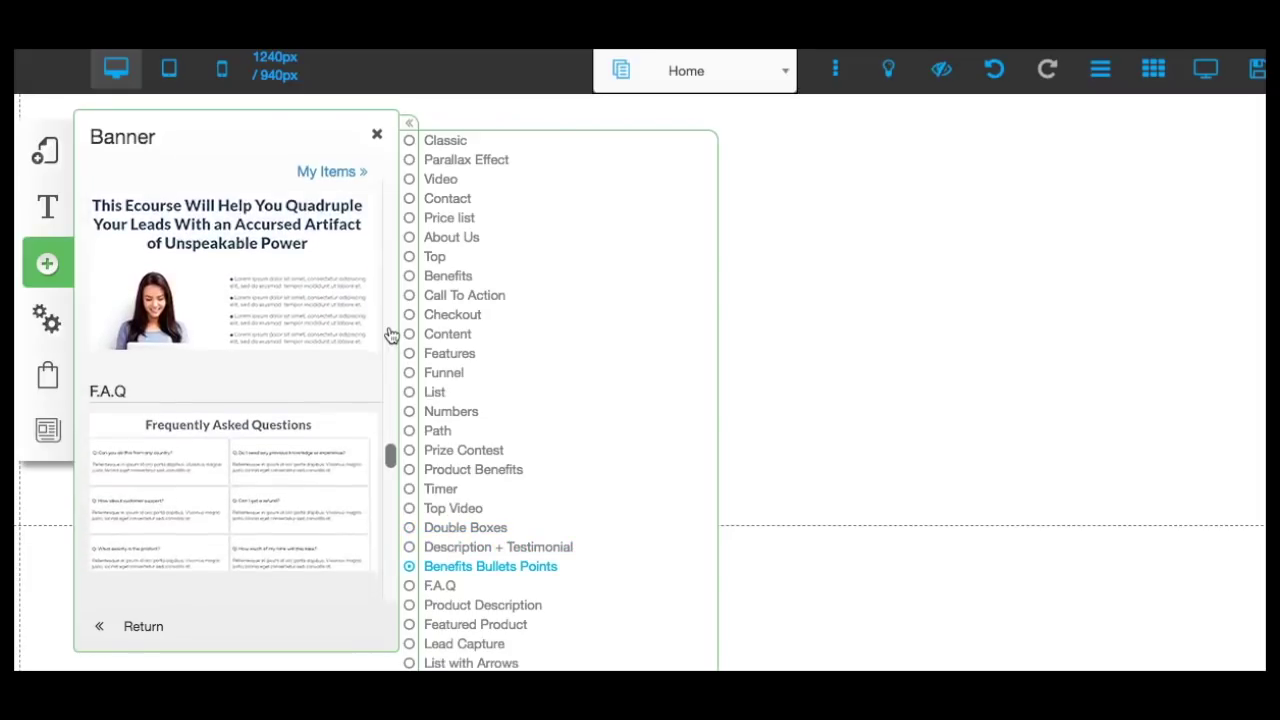
{"action": "scroll", "coordinate": [391, 335], "scroll_direction": "down", "scroll_amount": 5}
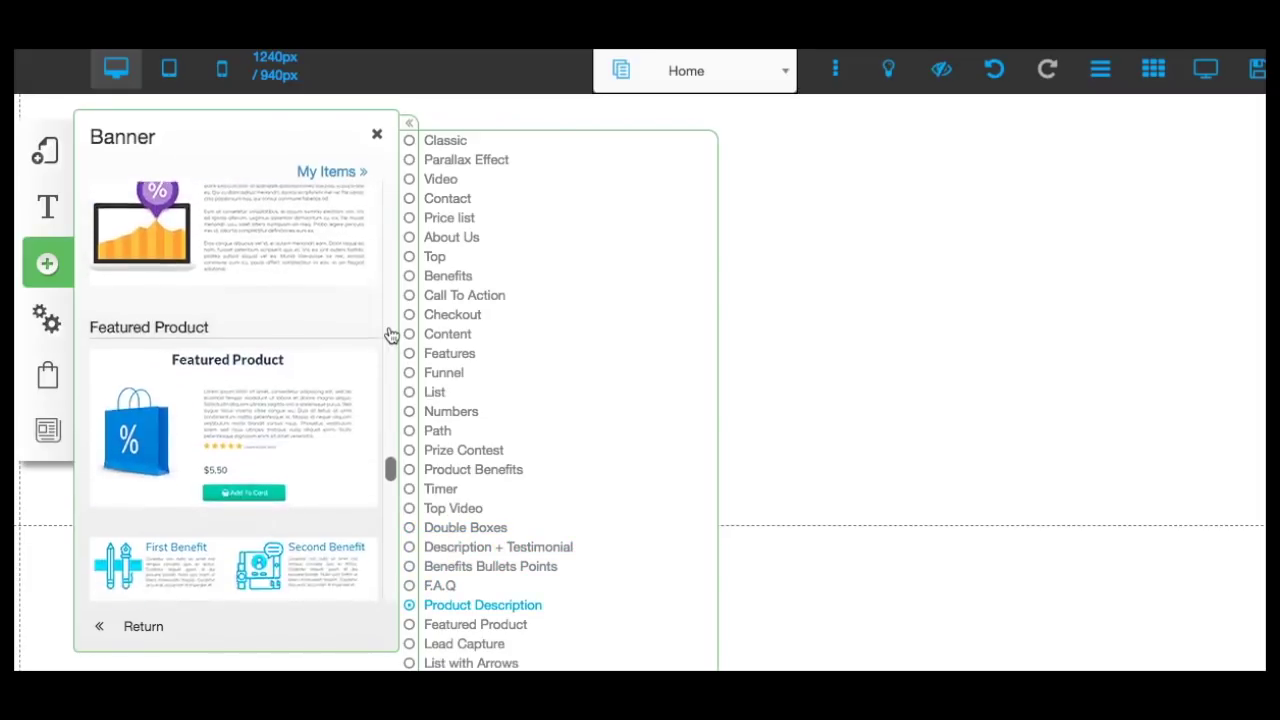
{"action": "scroll", "coordinate": [391, 335], "scroll_direction": "down", "scroll_amount": 5}
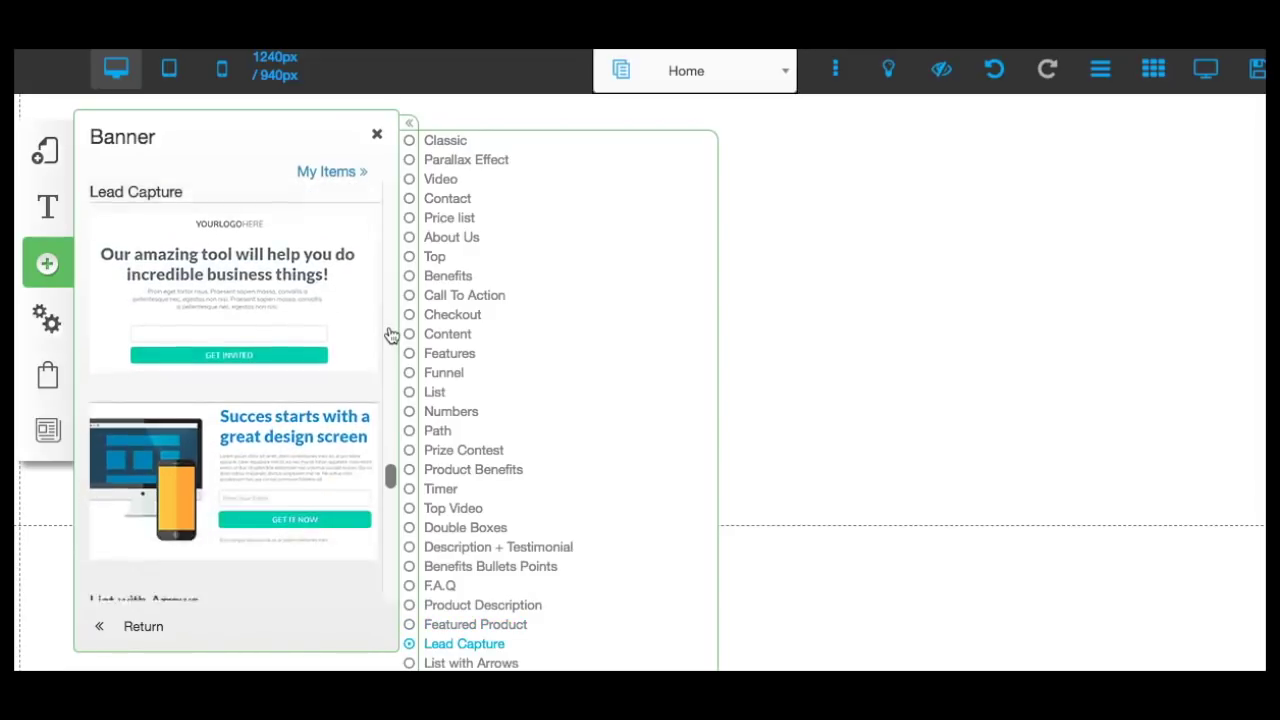
{"action": "scroll", "coordinate": [391, 335], "scroll_direction": "down", "scroll_amount": 3}
{"action": "scroll", "coordinate": [391, 335], "scroll_direction": "up", "scroll_amount": 2}
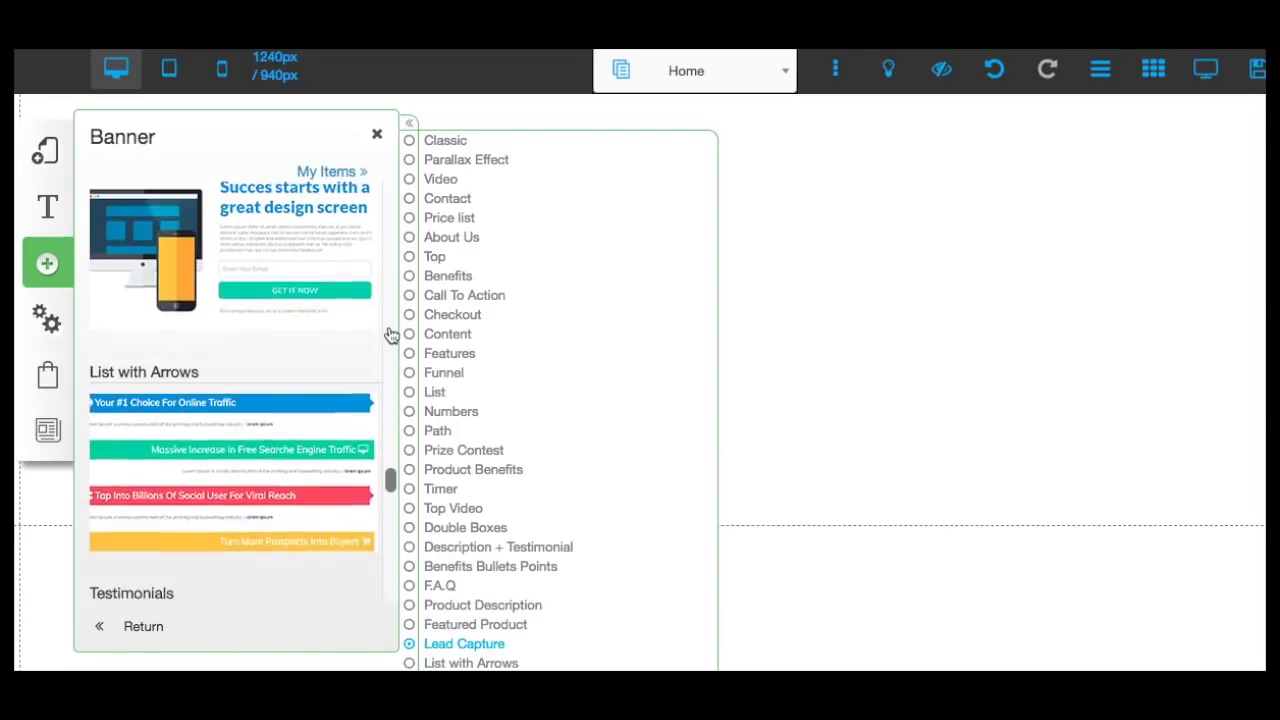
{"action": "scroll", "coordinate": [391, 335], "scroll_direction": "up", "scroll_amount": 5}
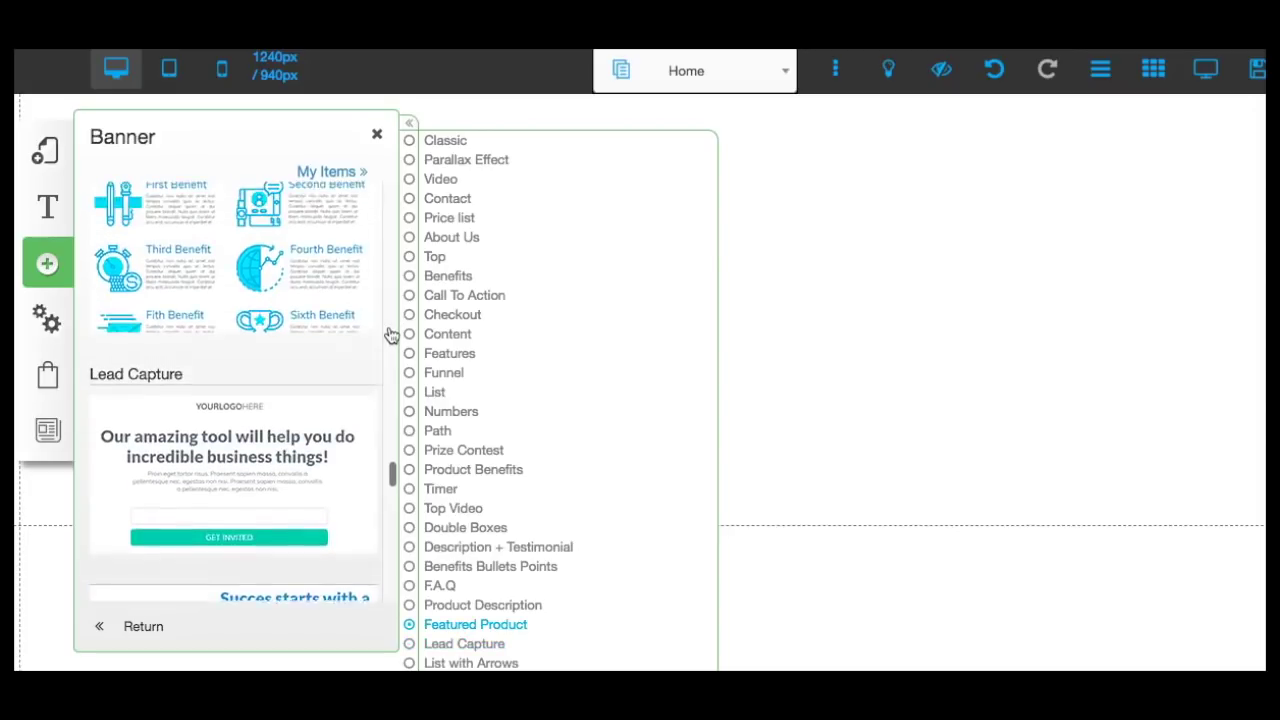
{"action": "scroll", "coordinate": [391, 335], "scroll_direction": "down", "scroll_amount": 4}
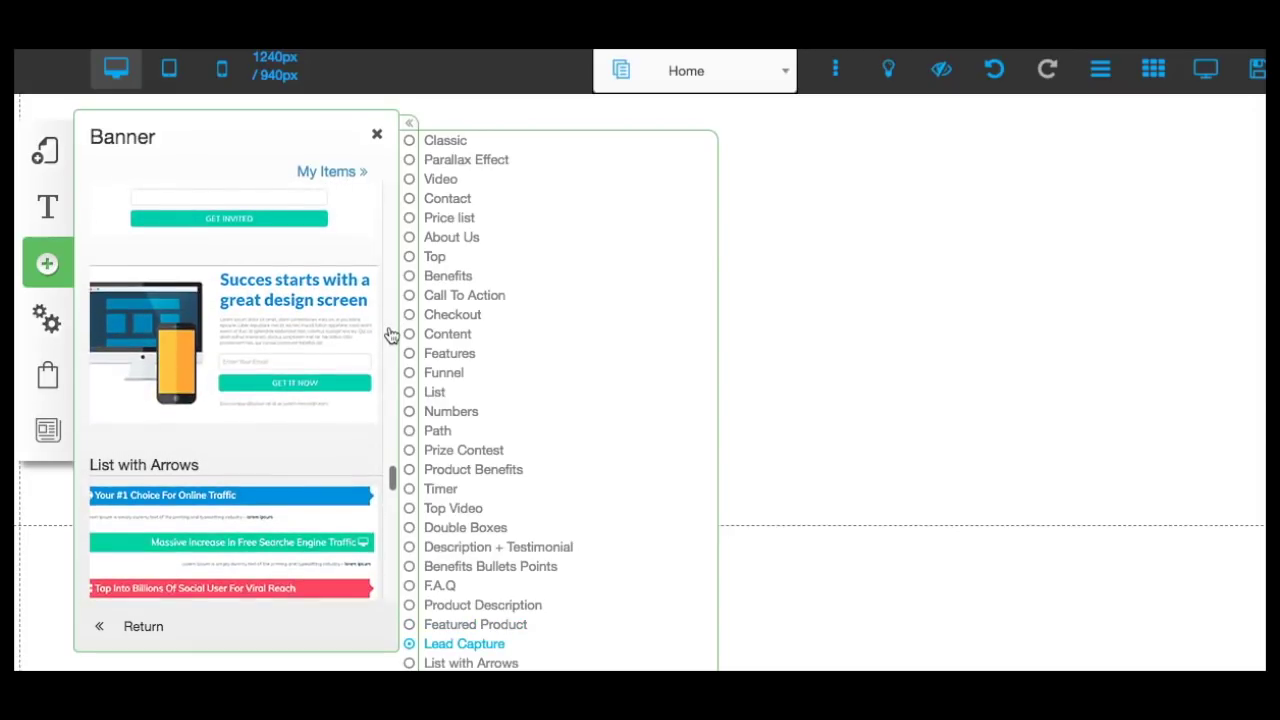
{"action": "scroll", "coordinate": [391, 335], "scroll_direction": "down", "scroll_amount": 1}
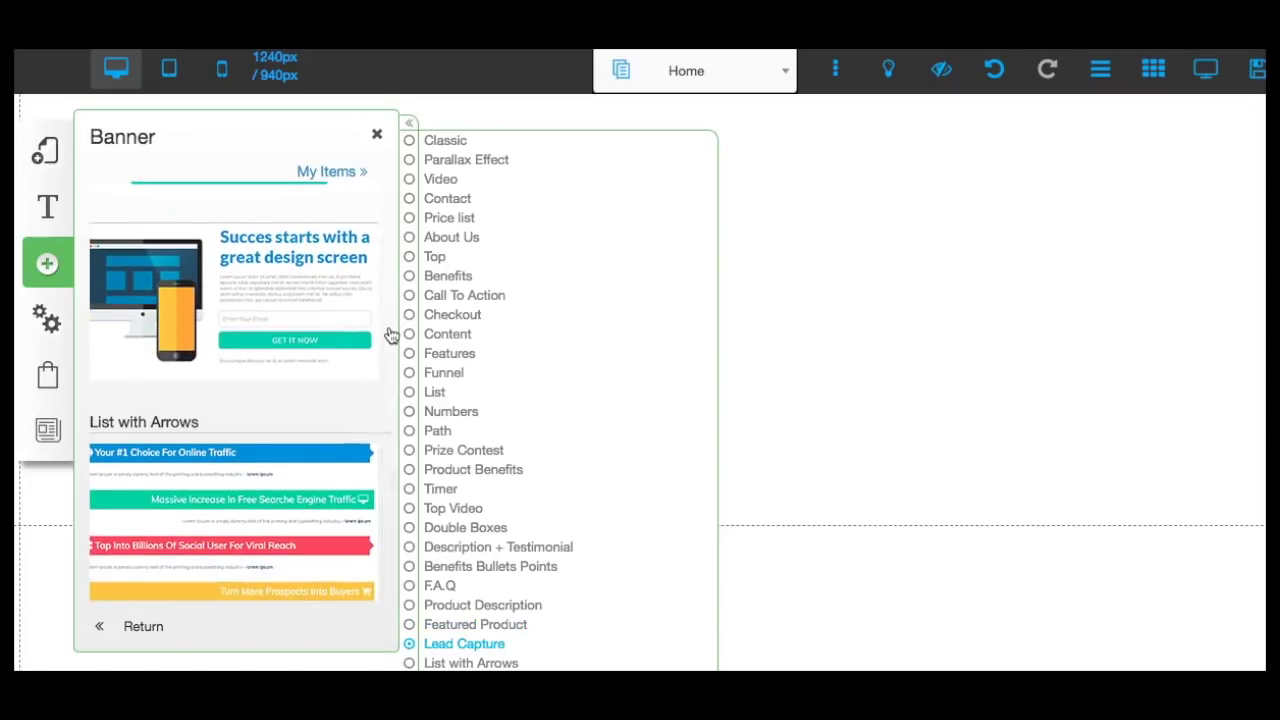
{"action": "scroll", "coordinate": [391, 335], "scroll_direction": "up", "scroll_amount": 1}
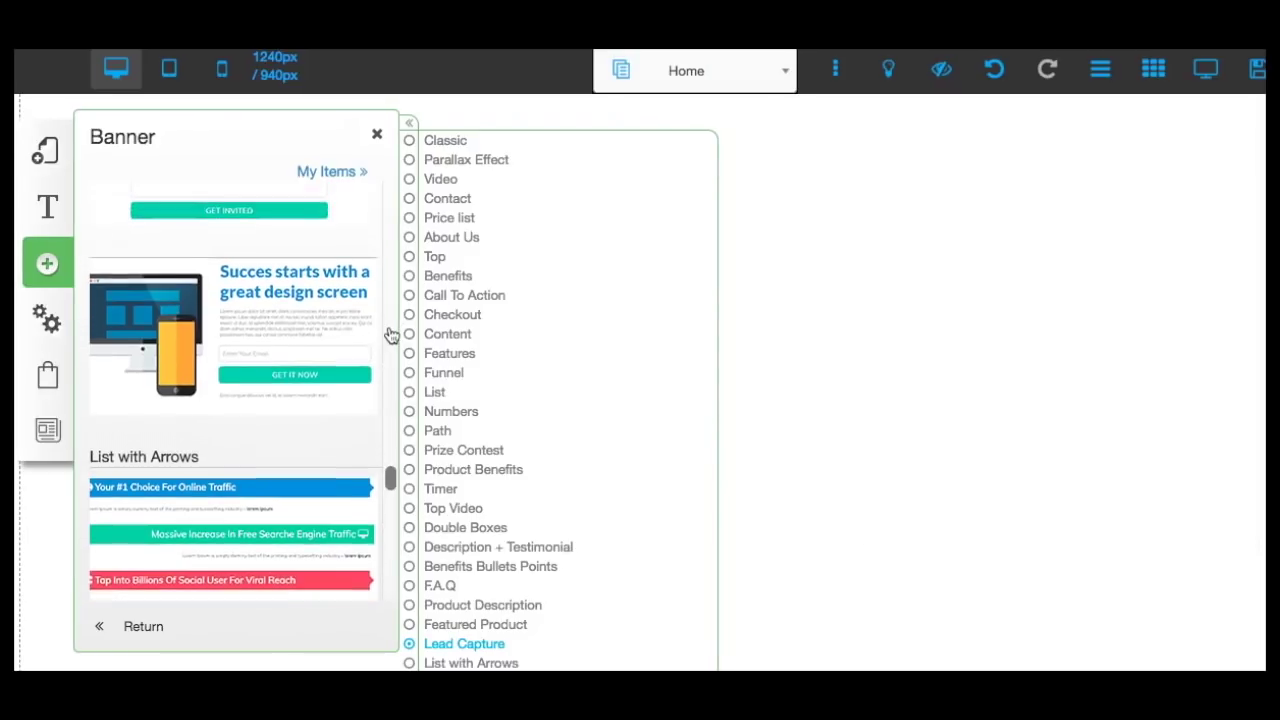
Insert the Lead Capture banner with the device image and select its headline for editing.
{"action": "left_click", "coordinate": [255, 290]}
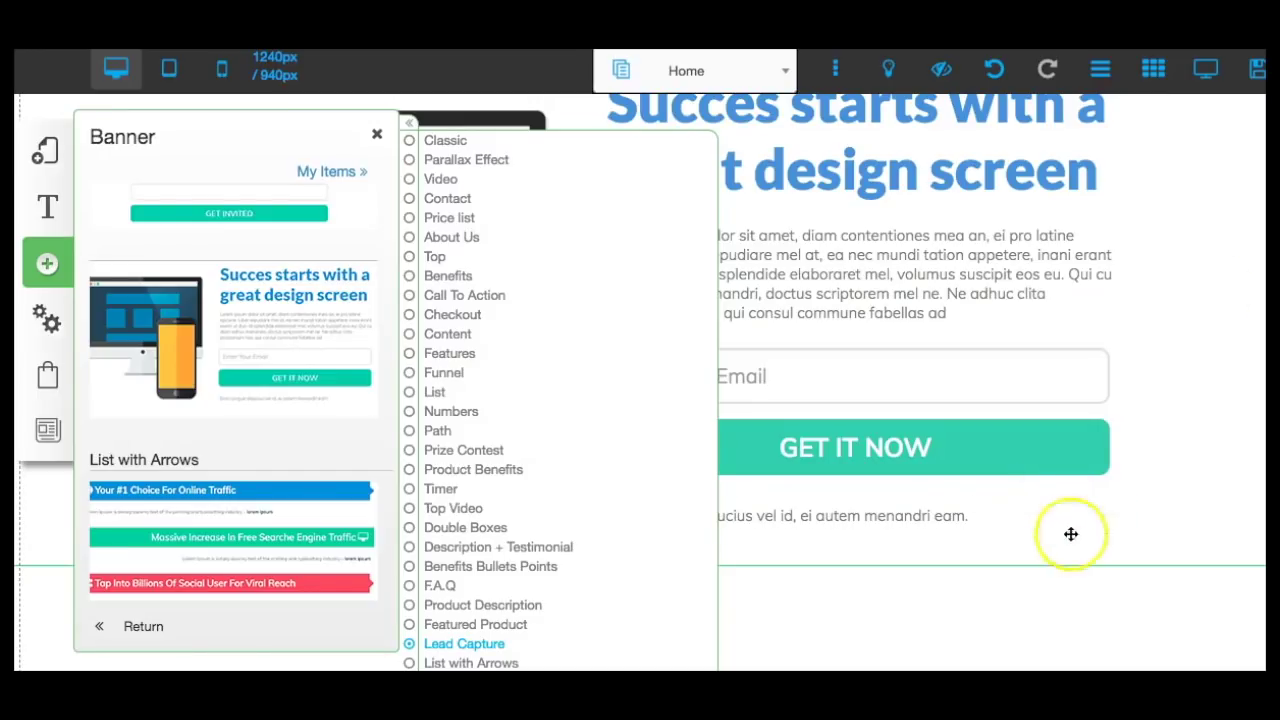
{"action": "left_click", "coordinate": [1149, 297]}
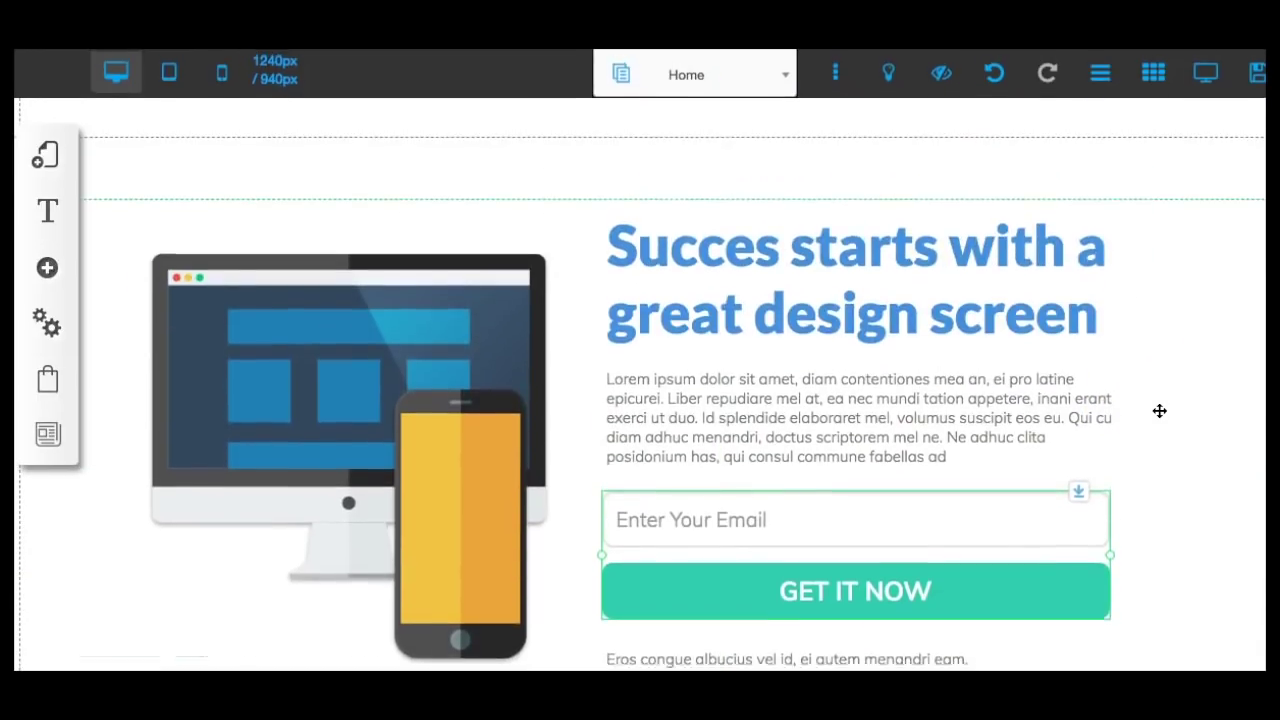
{"action": "left_click", "coordinate": [700, 247]}
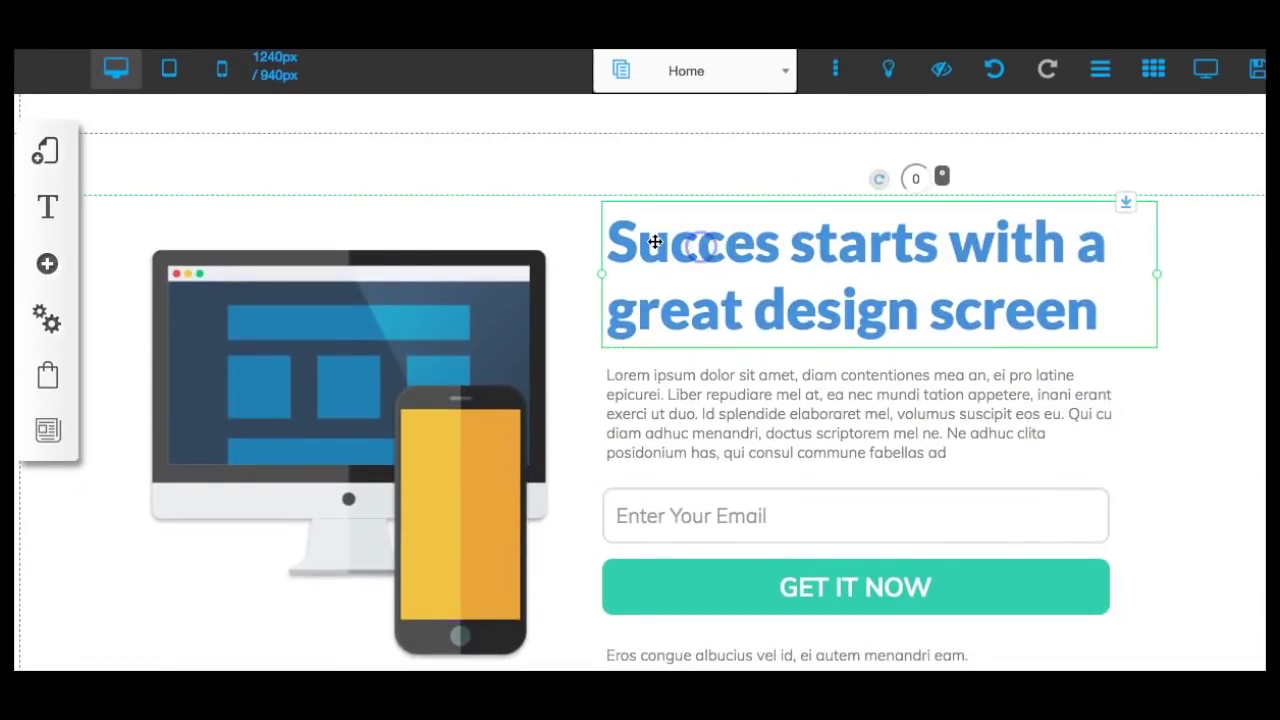
{"action": "left_click", "coordinate": [655, 241]}
Overwrite the 'Succes starts with a great design screen' headline with 'FREE VIDEO REVEALS:'.
{"action": "left_click_drag", "start_coordinate": [600, 240], "coordinate": [1087, 312]}
{"action": "type", "text": "FREE VIDEO"}
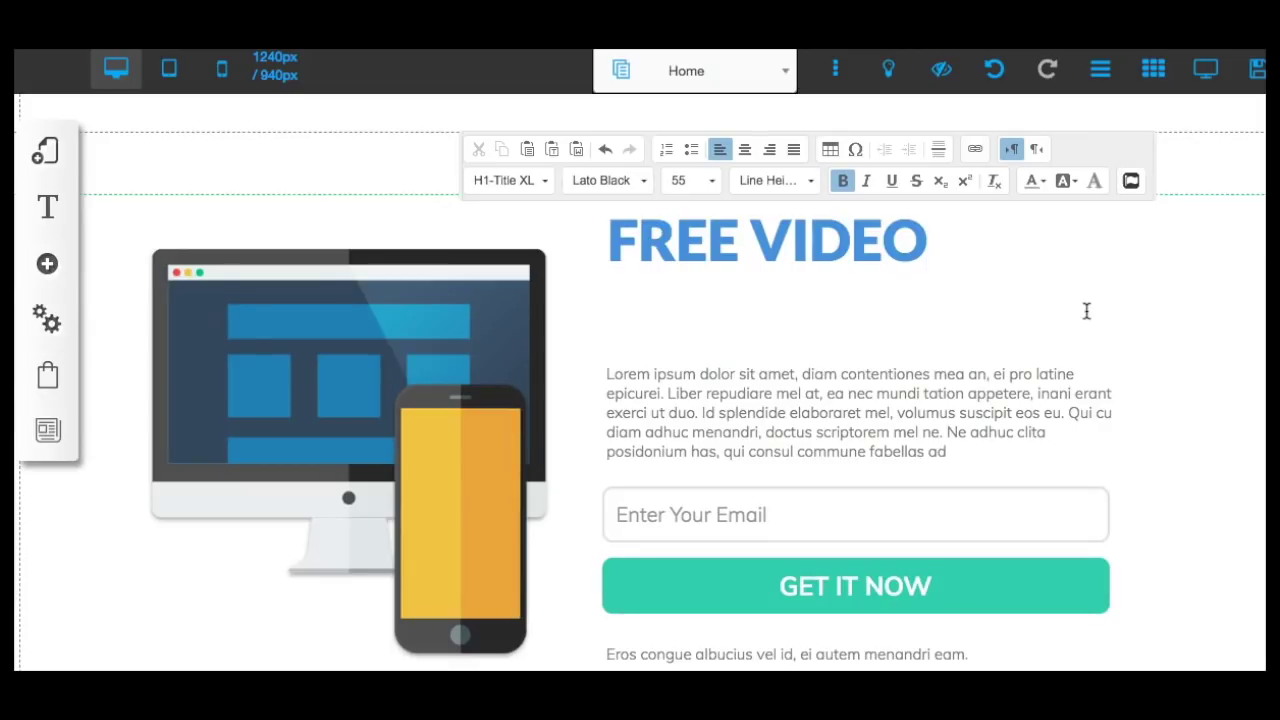
{"action": "type", "text": "R"}
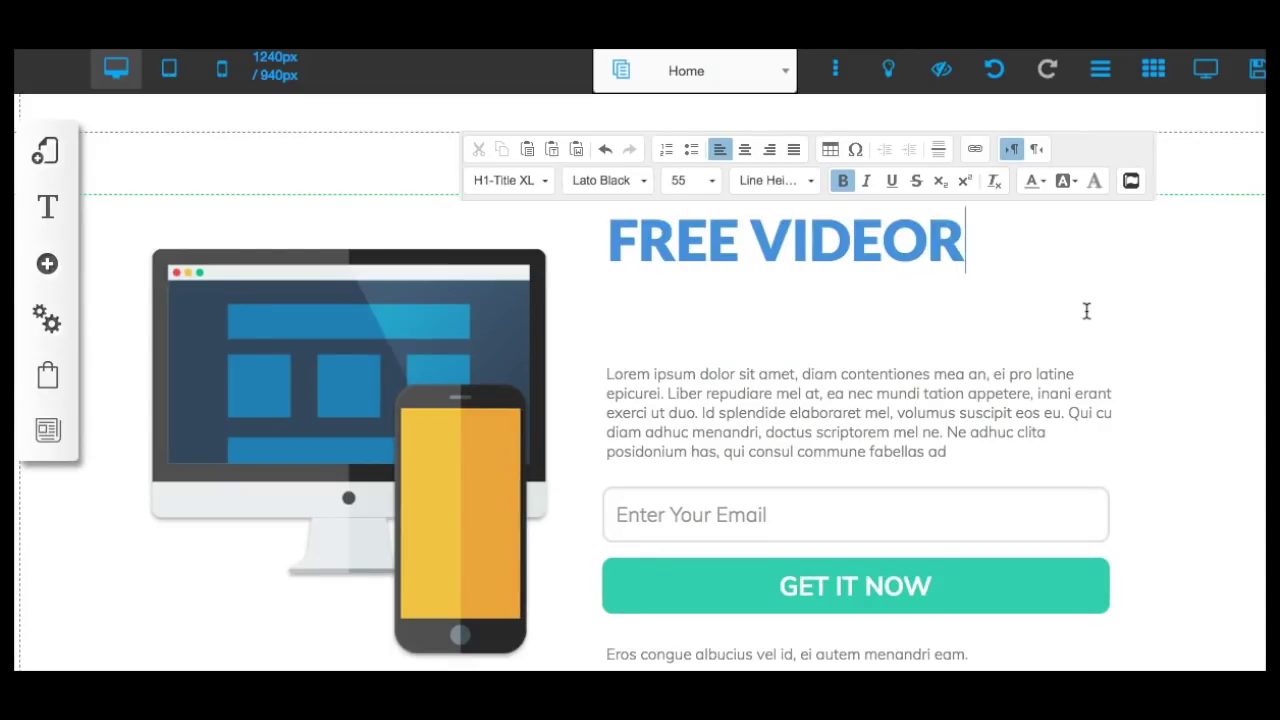
{"action": "key", "text": "BackSpace"}
{"action": "type", "text": "REVEALS:"}
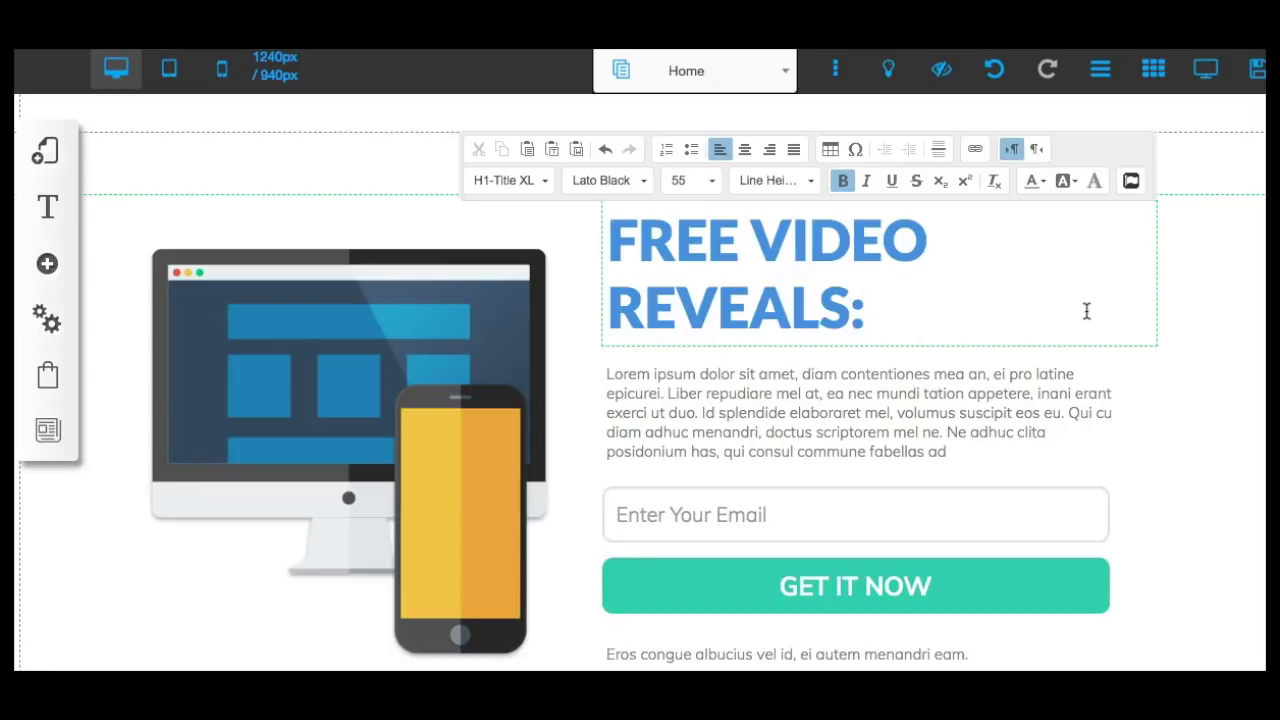
{"action": "left_click_drag", "start_coordinate": [1078, 302], "coordinate": [615, 233]}
Format the headline at font size 45, centre-aligned, in Pale Red.
{"action": "left_click", "coordinate": [694, 181]}
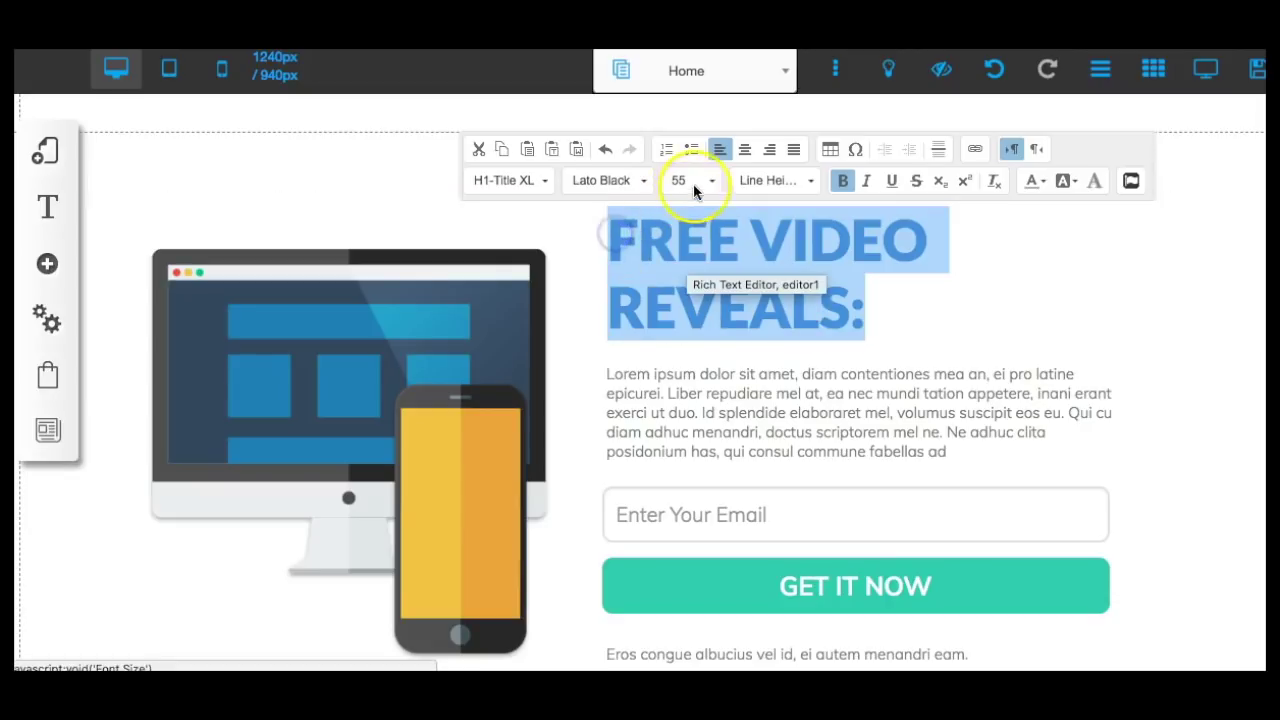
{"action": "scroll", "coordinate": [698, 234], "scroll_direction": "up", "scroll_amount": 1}
{"action": "scroll", "coordinate": [698, 234], "scroll_direction": "up", "scroll_amount": 3}
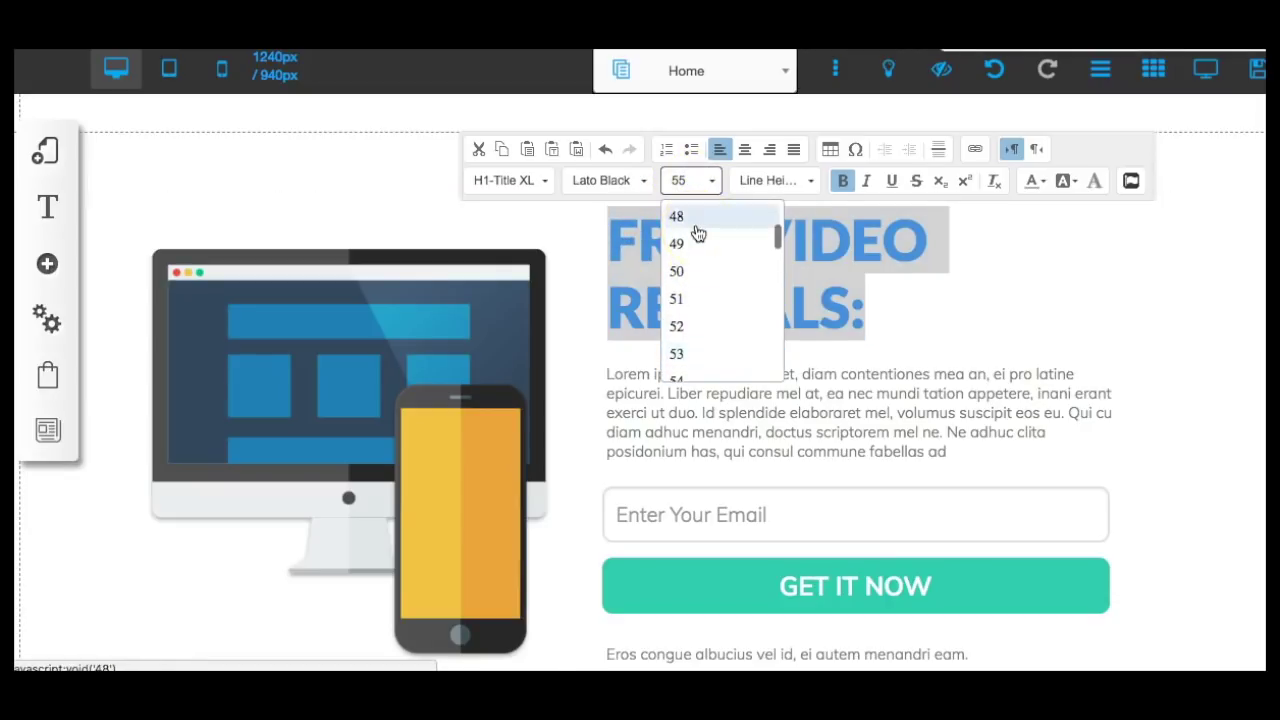
{"action": "left_click", "coordinate": [677, 216]}
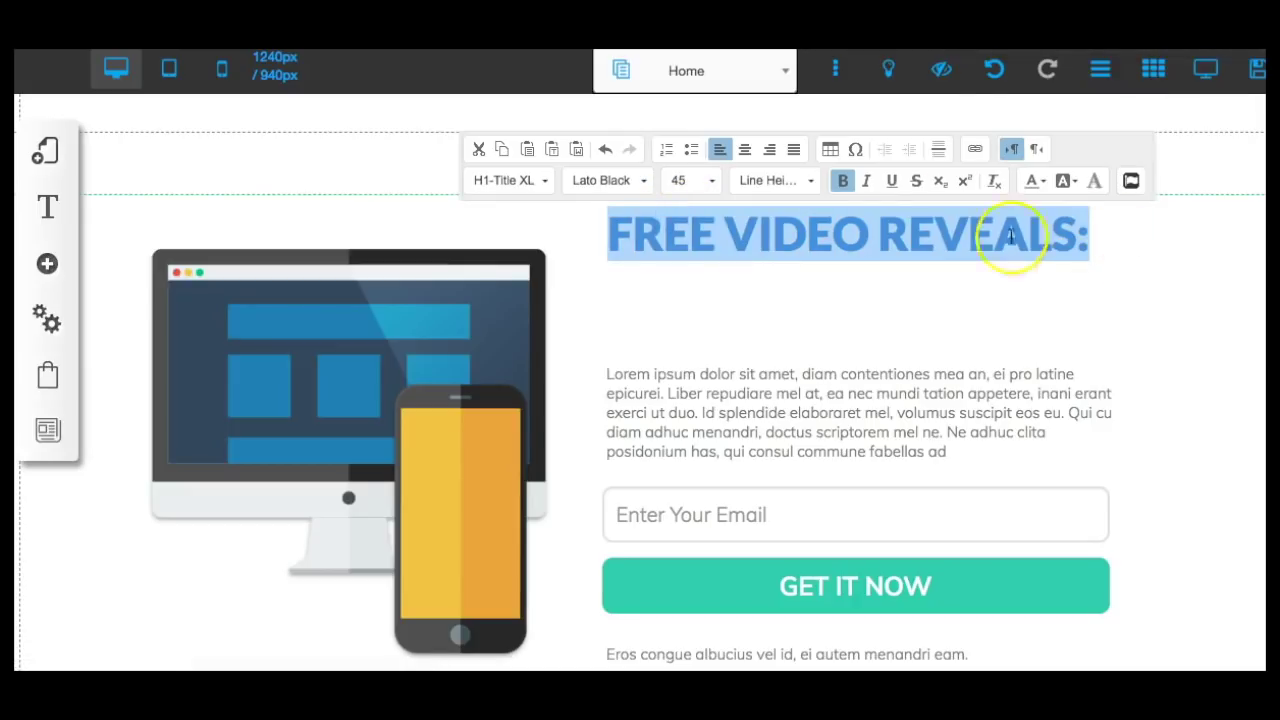
{"action": "left_click", "coordinate": [746, 152]}
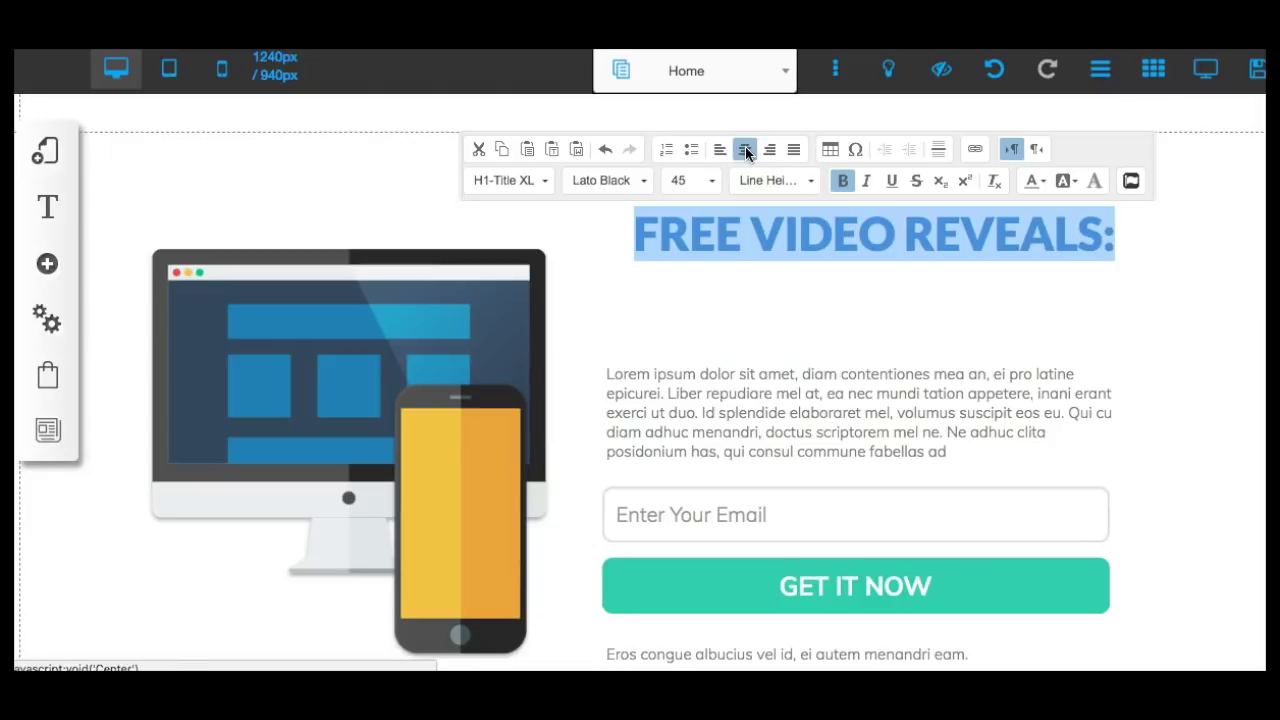
{"action": "left_click", "coordinate": [1040, 182]}
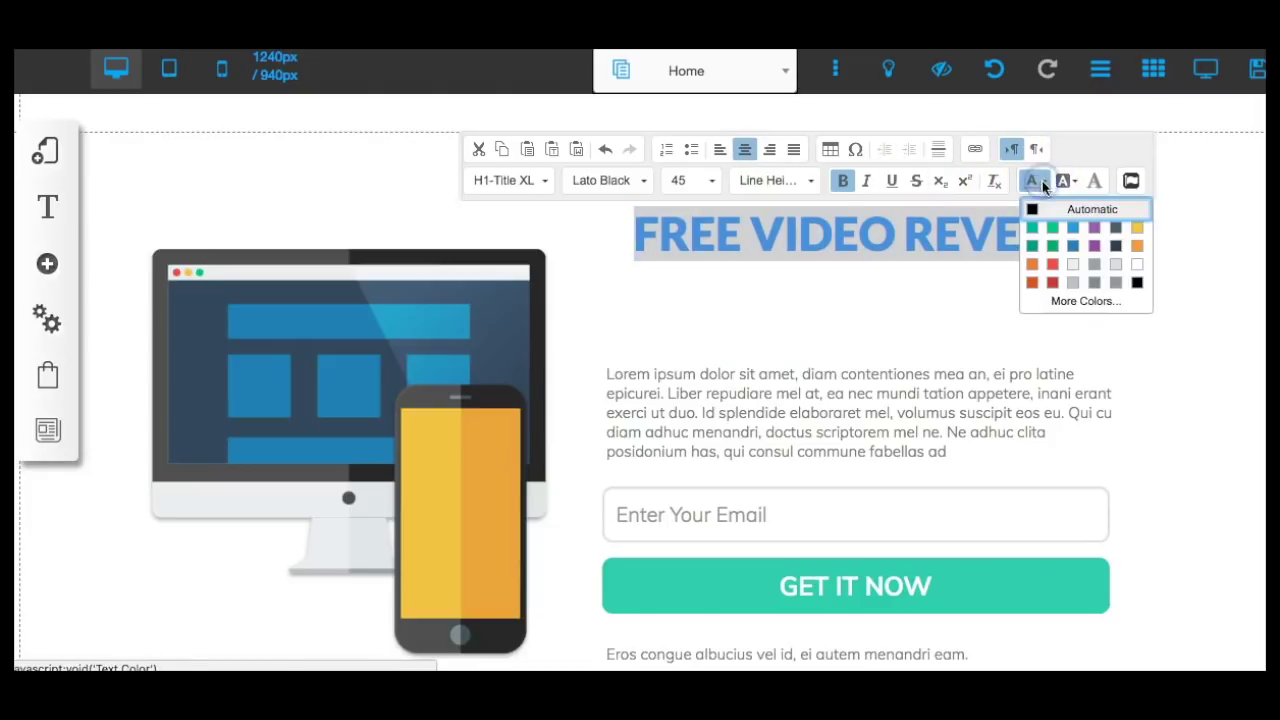
{"action": "left_click", "coordinate": [1057, 268]}
{"action": "left_click", "coordinate": [851, 306]}
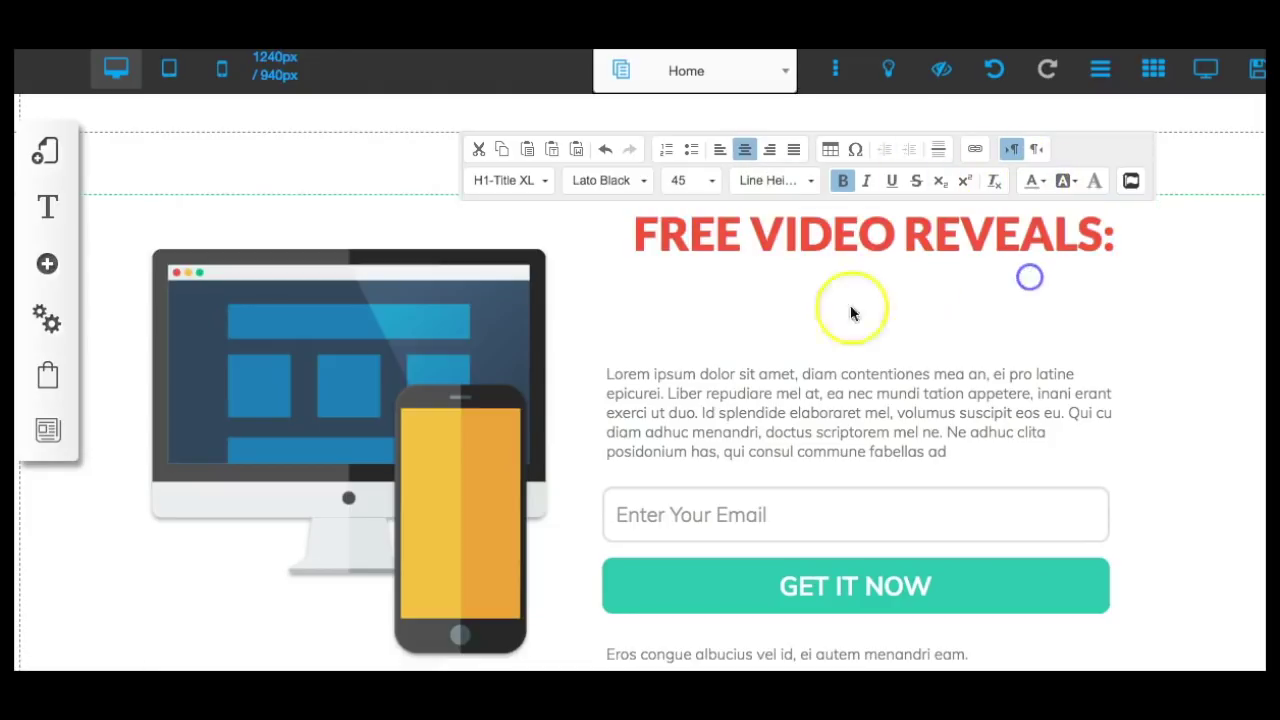
{"action": "left_click", "coordinate": [700, 381]}
Move the paragraph under the headline and retype it as 'Videam Generated 100 Leads... Complicated Marketing Tricks!'.
{"action": "left_click", "coordinate": [699, 284]}
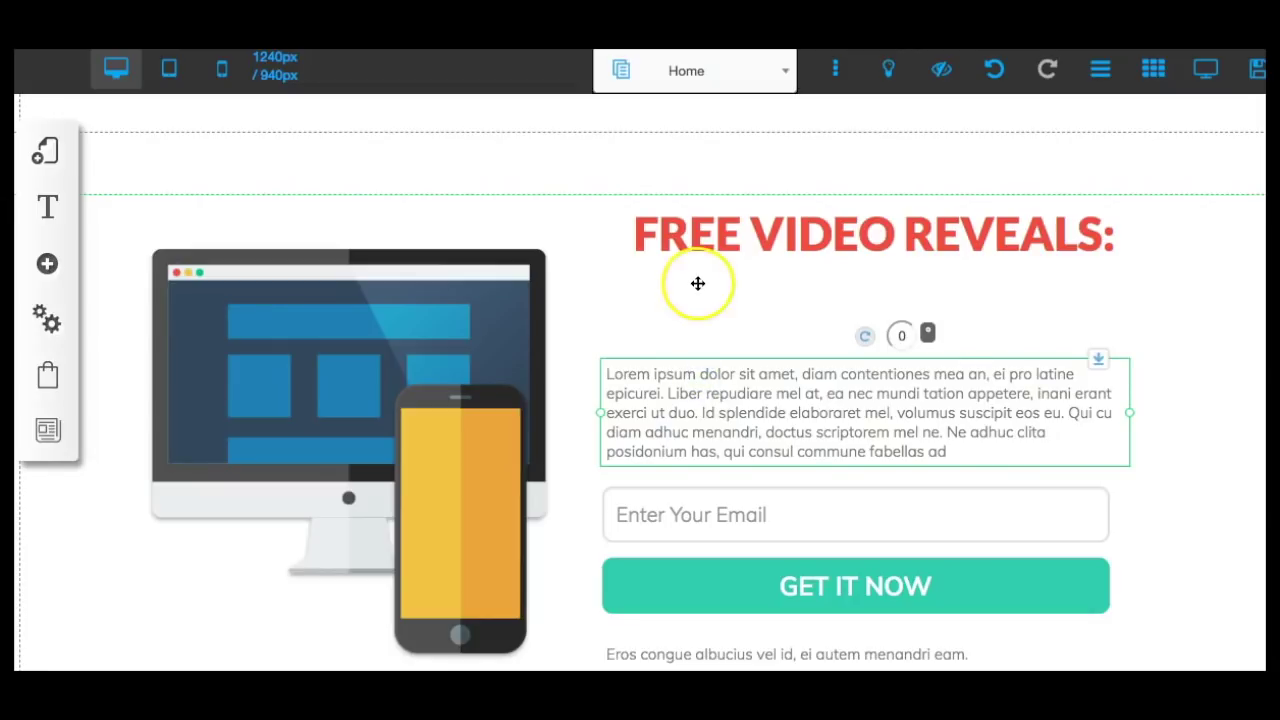
{"action": "left_click_drag", "start_coordinate": [717, 371], "coordinate": [738, 308]}
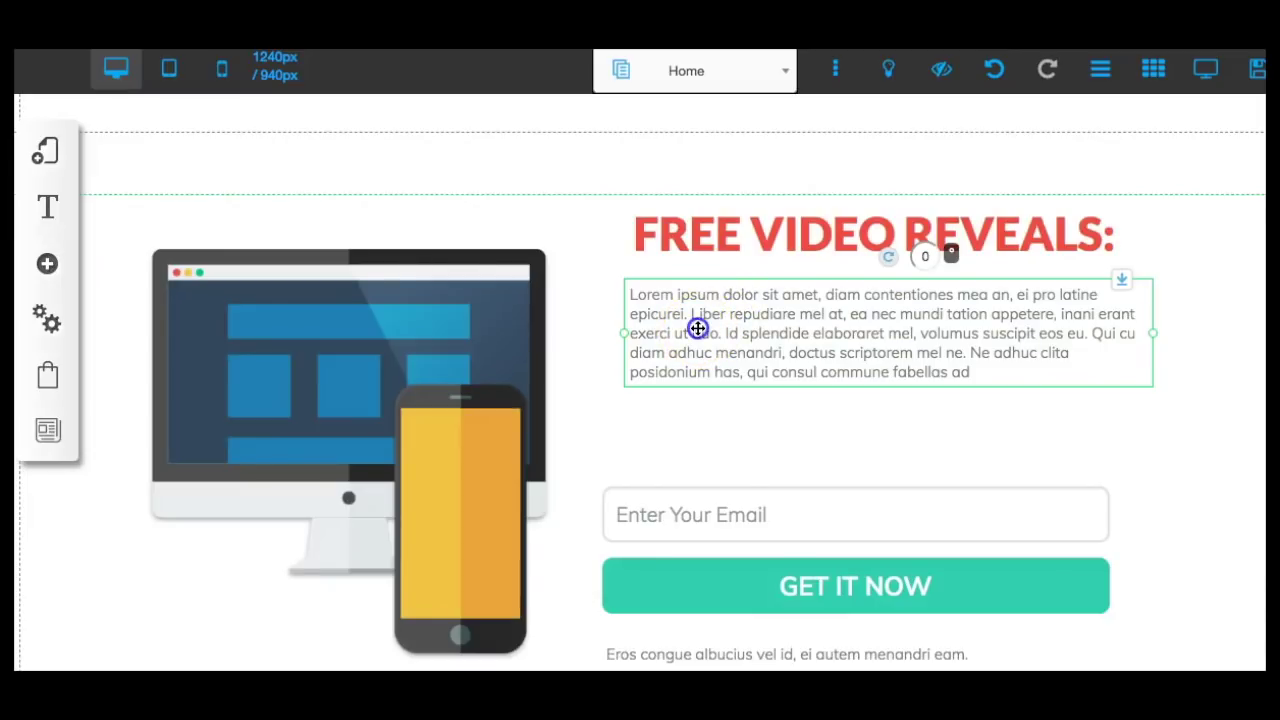
{"action": "left_click", "coordinate": [698, 328]}
{"action": "left_click_drag", "start_coordinate": [630, 293], "coordinate": [978, 373]}
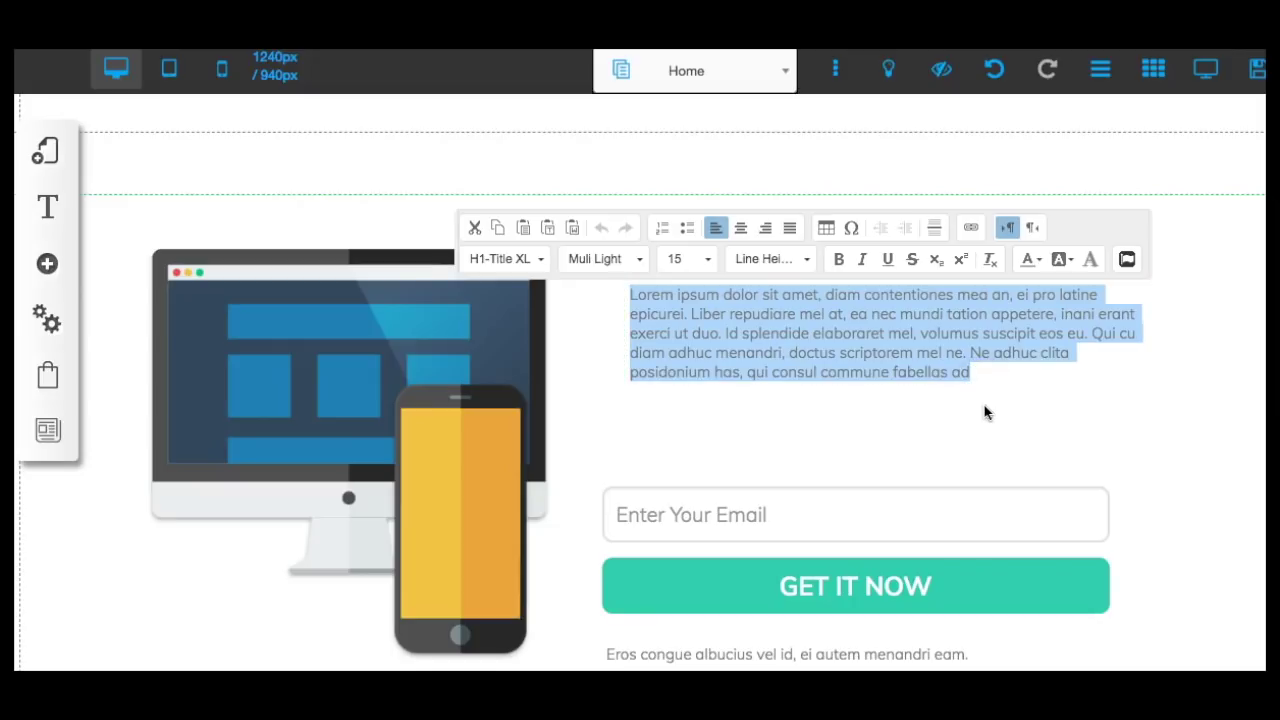
{"action": "type", "text": "Video Reveals how"}
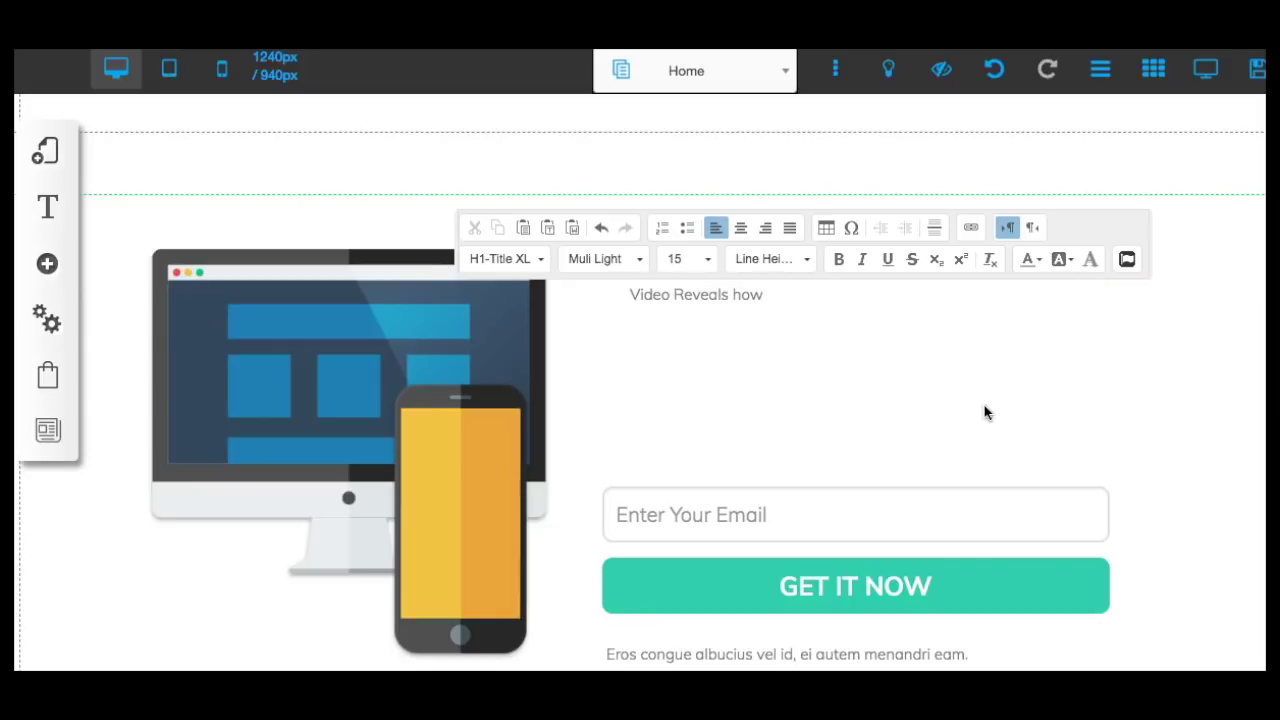
{"action": "type", "text": " our Team Generate"}
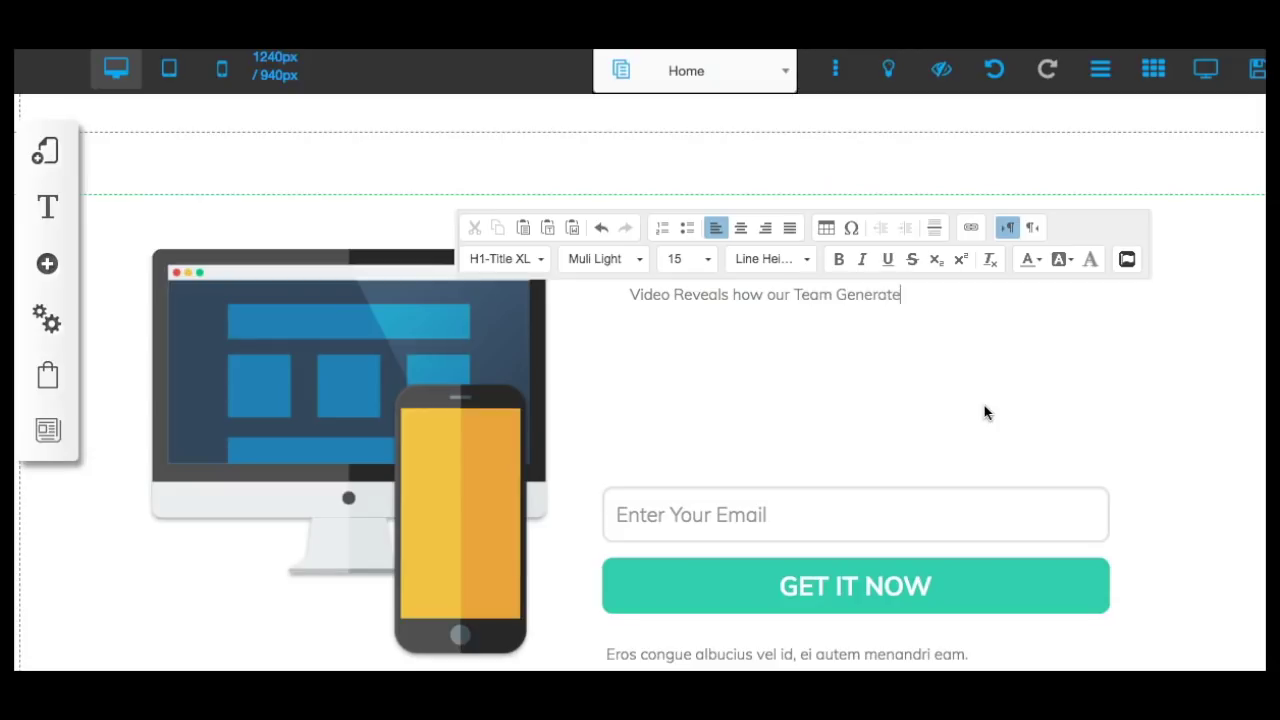
{"action": "type", "text": "d 100 Leads in 30 Days "}
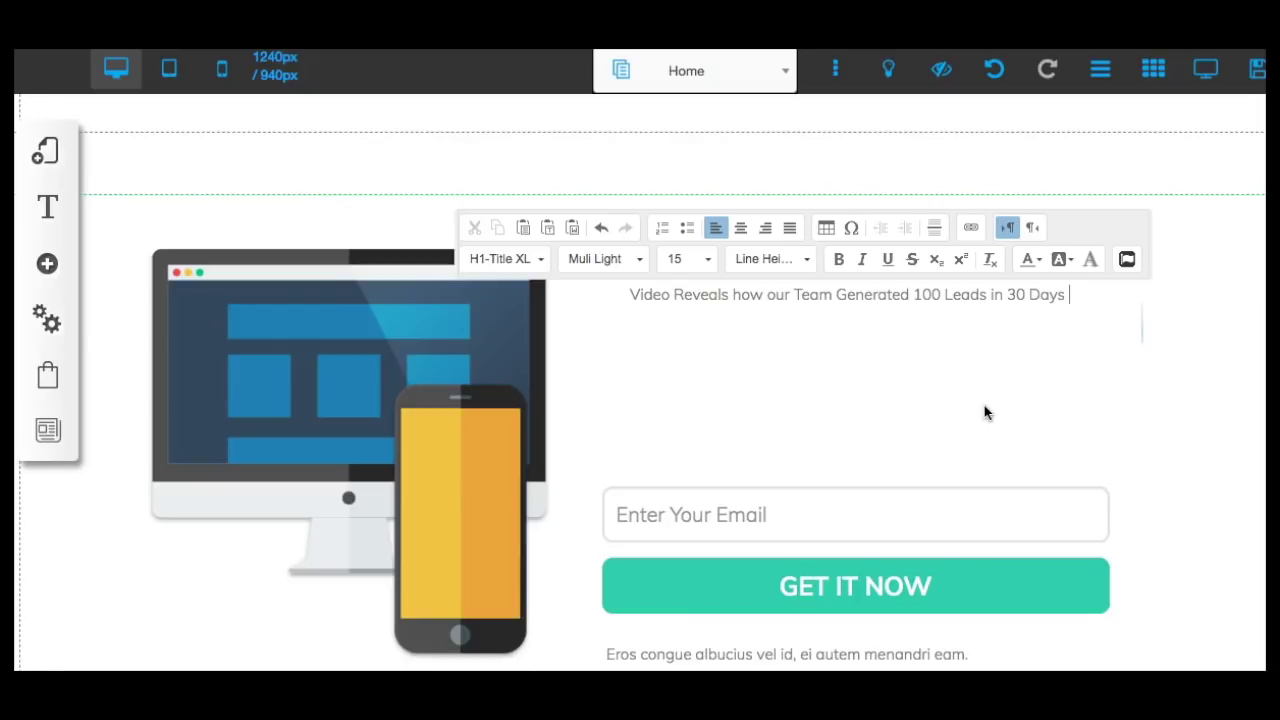
{"action": "type", "text": "without Paying For "}
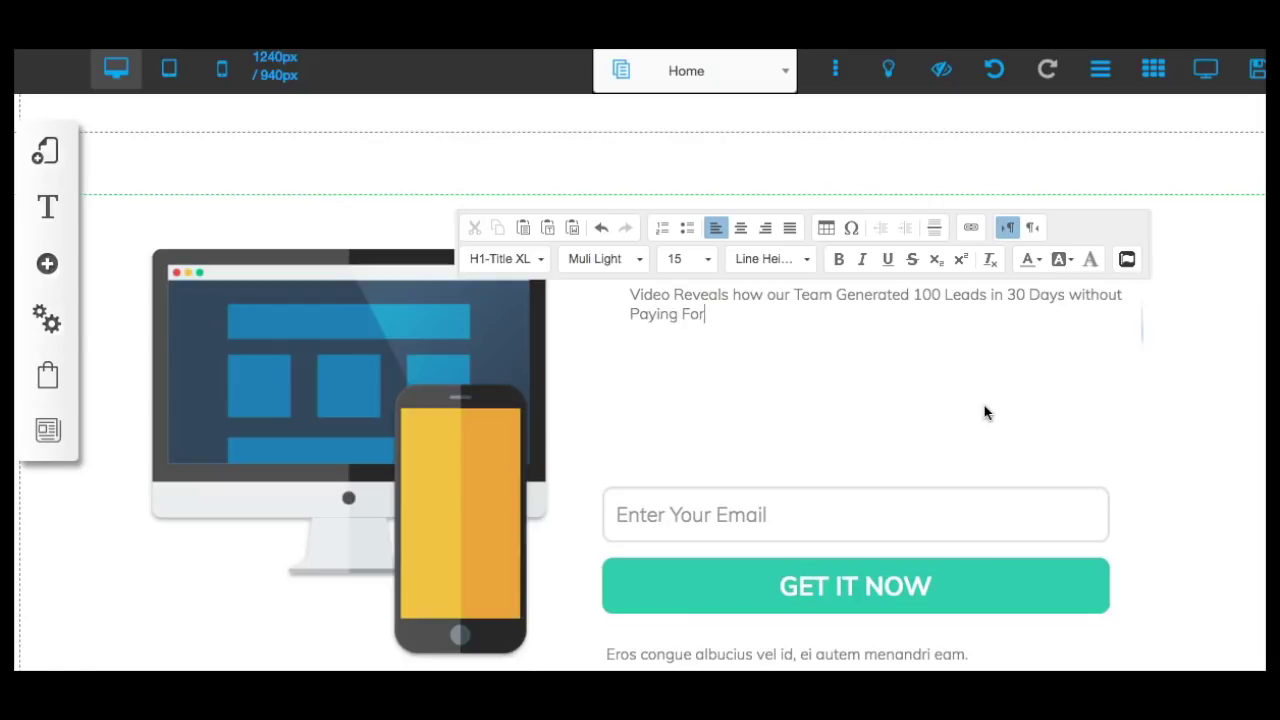
{"action": "type", "text": "Ads or any Complicated Mareti"}
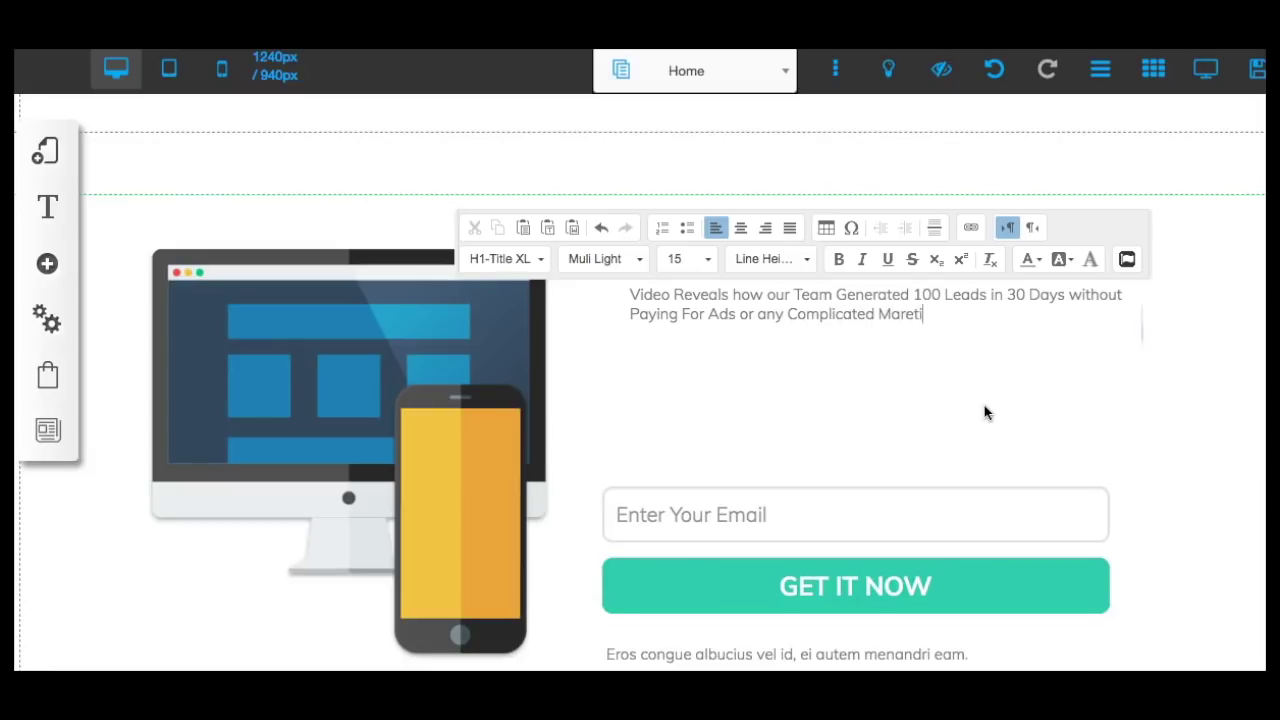
{"action": "type", "text": "ng St"}
{"action": "key", "text": "BackSpace"}
{"action": "key", "text": "BackSpace"}
{"action": "key", "text": "BackSpace"}
{"action": "key", "text": "BackSpace"}
{"action": "key", "text": "BackSpace"}
{"action": "key", "text": "BackSpace"}
{"action": "key", "text": "BackSpace"}
{"action": "type", "text": "keting S"}
{"action": "key", "text": "BackSpace"}
{"action": "type", "text": "Tricks!"}
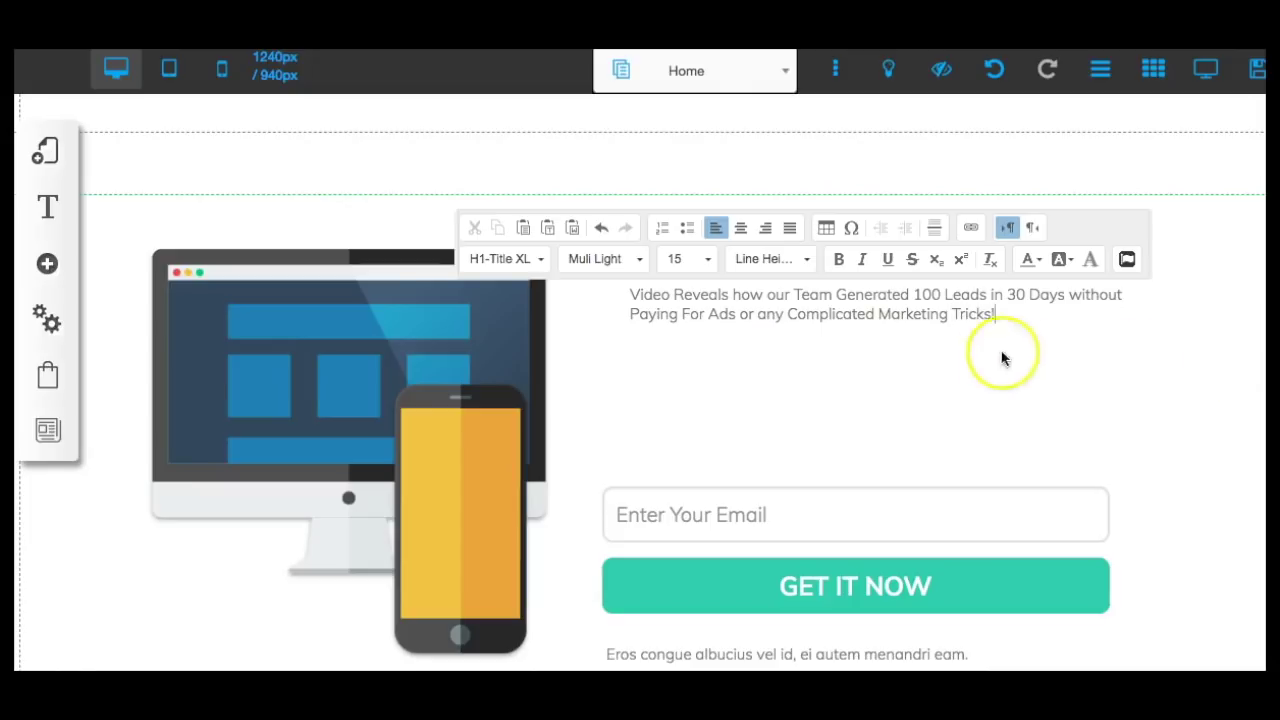
Centre the subheadline and enlarge it to font size 23.
{"action": "left_click_drag", "start_coordinate": [1000, 312], "coordinate": [625, 298]}
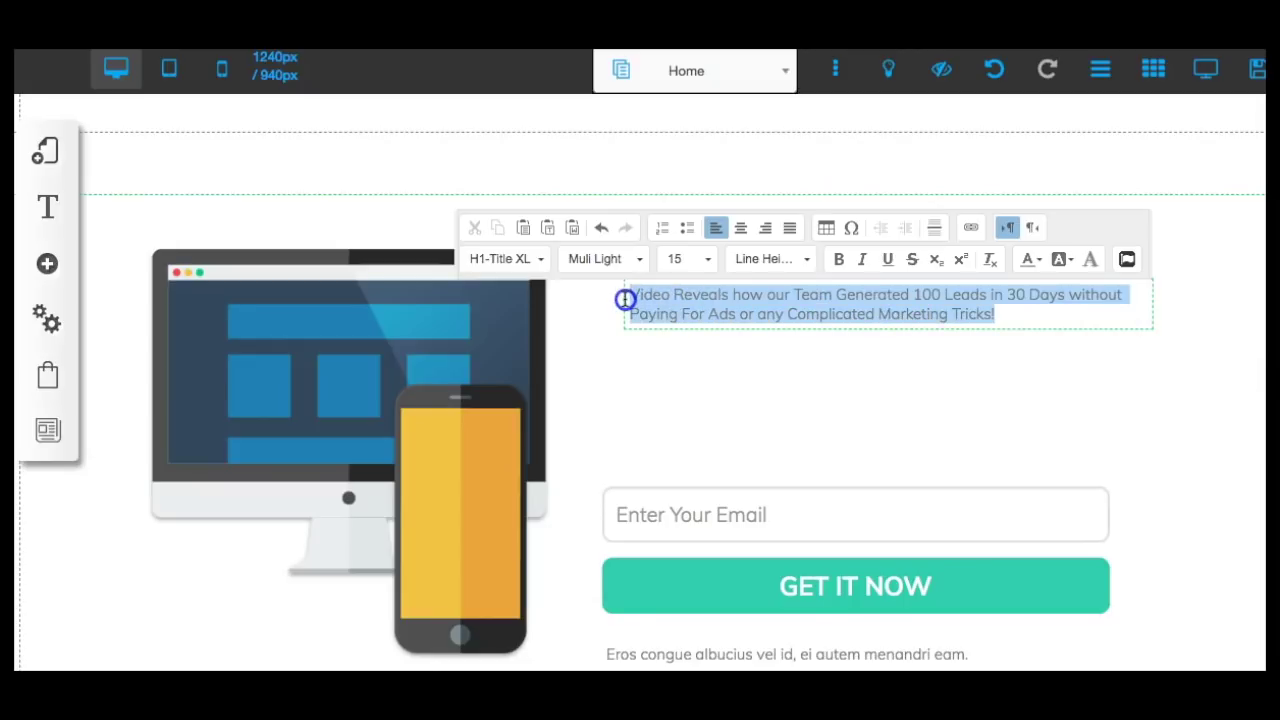
{"action": "left_click", "coordinate": [684, 262]}
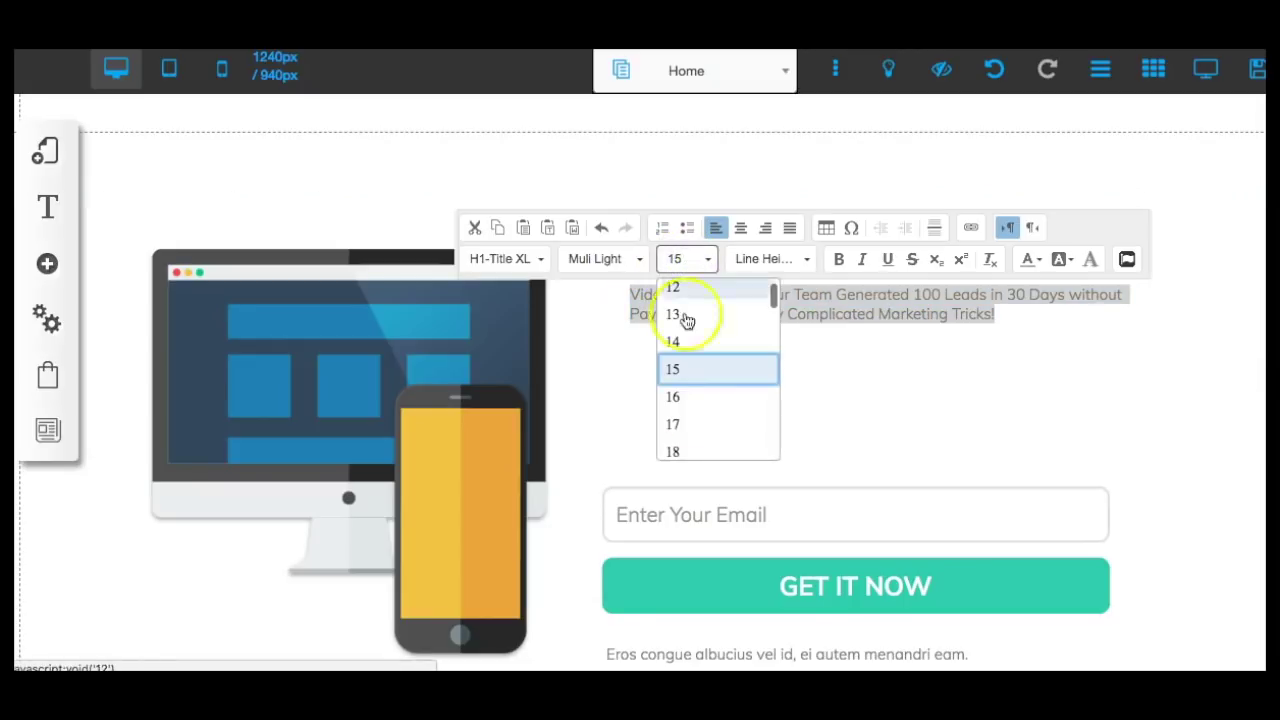
{"action": "left_click", "coordinate": [684, 453]}
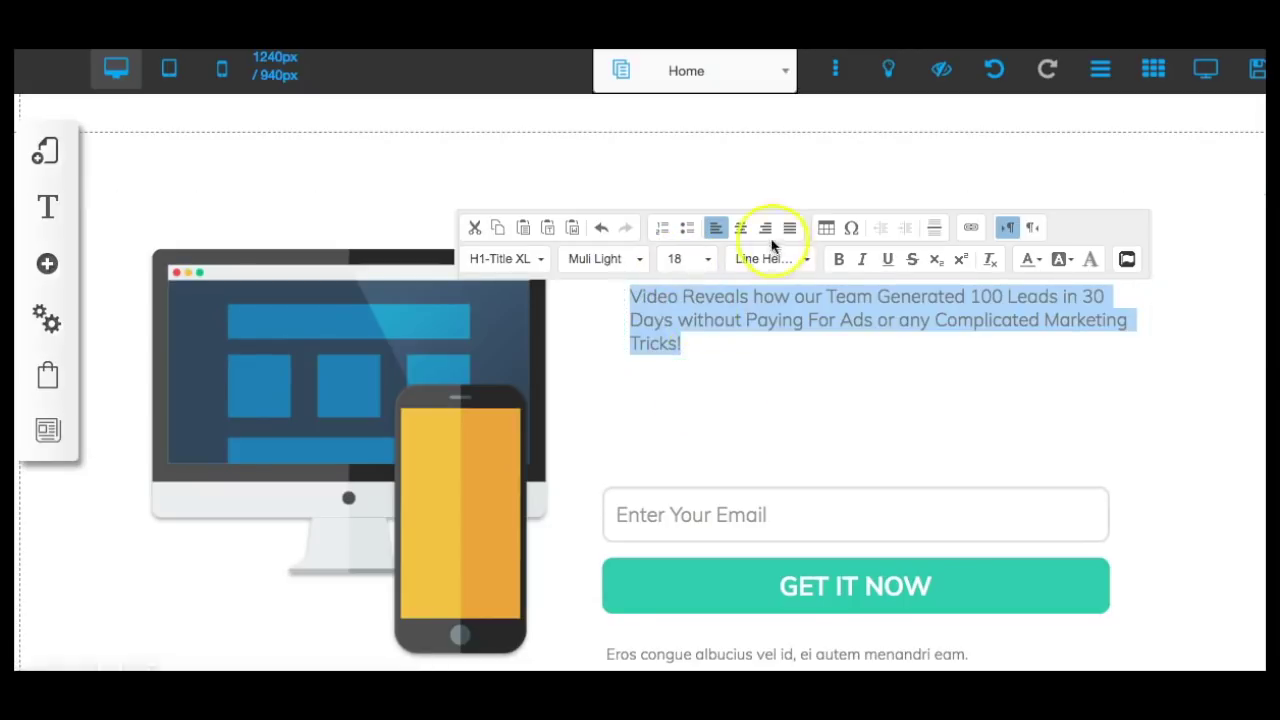
{"action": "left_click", "coordinate": [741, 229]}
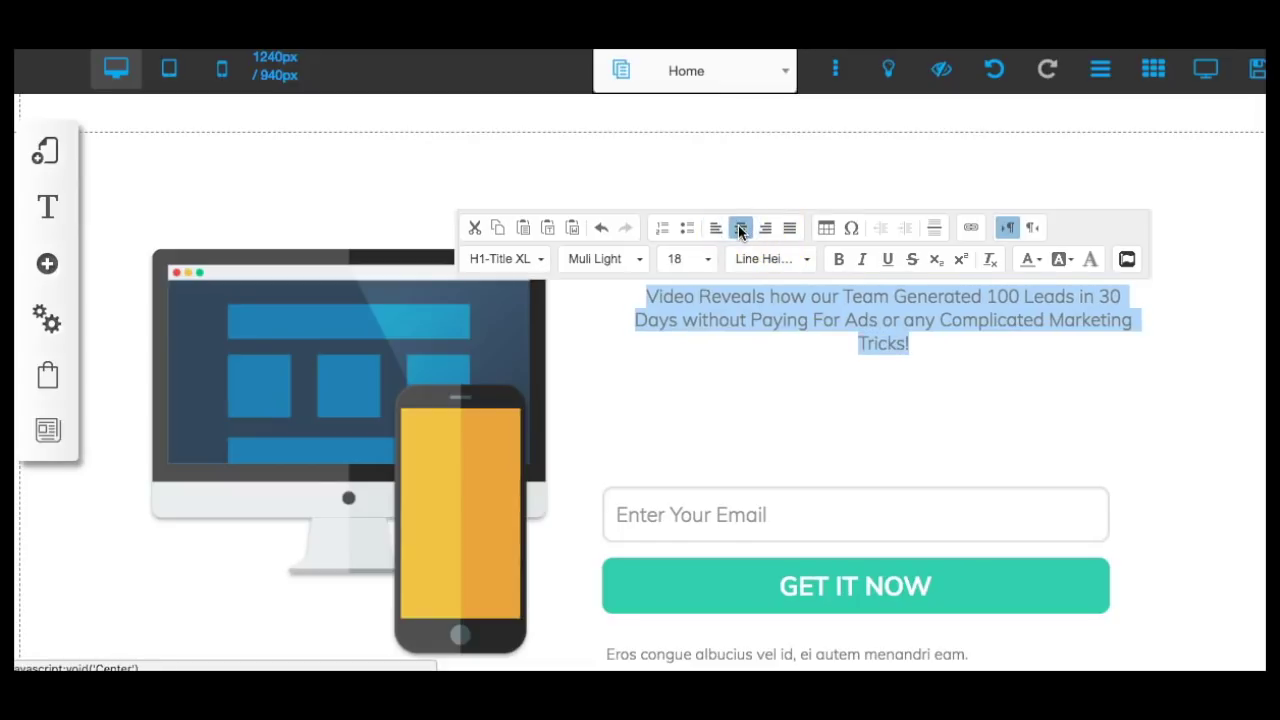
{"action": "left_click", "coordinate": [704, 259]}
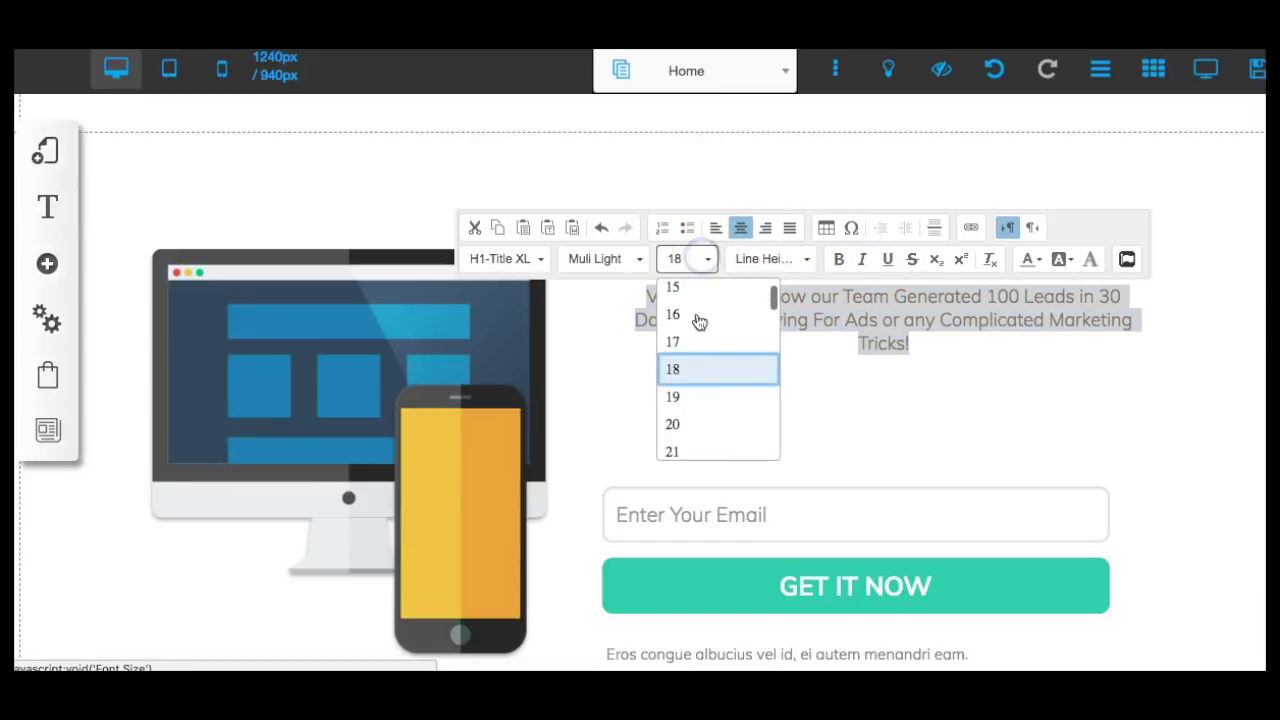
{"action": "left_click", "coordinate": [686, 424]}
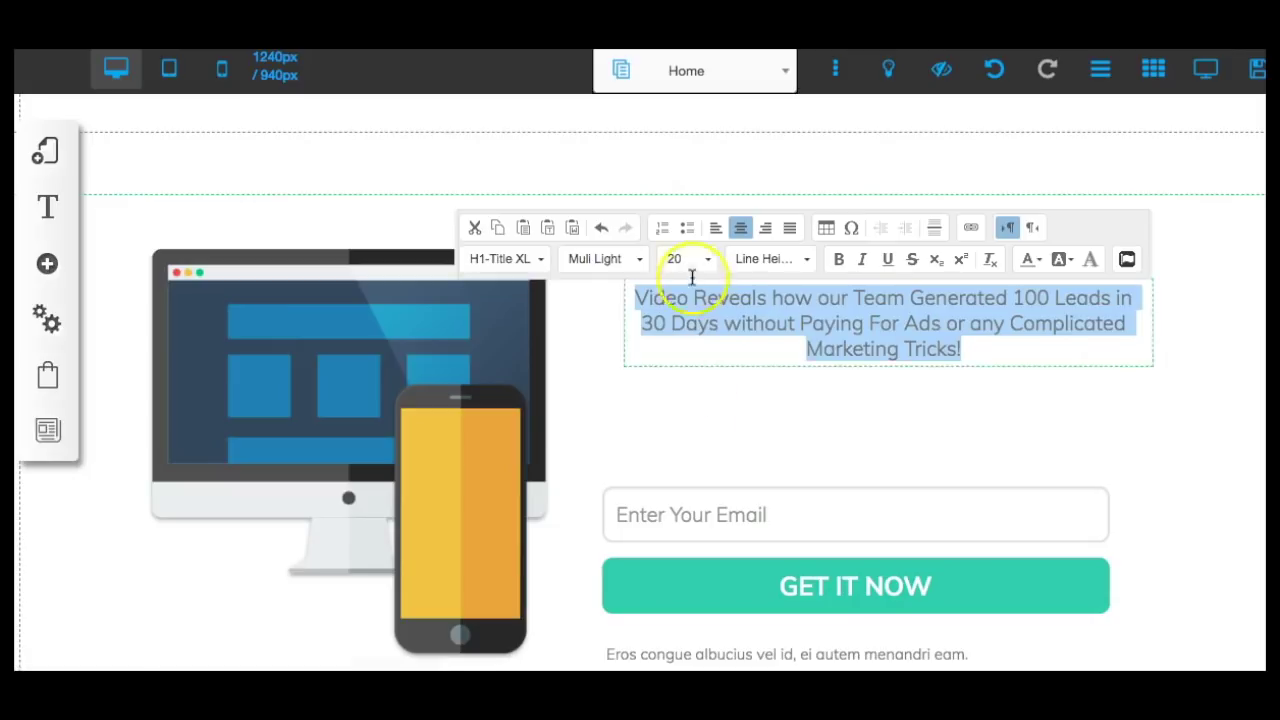
{"action": "left_click", "coordinate": [694, 258]}
{"action": "left_click", "coordinate": [677, 450]}
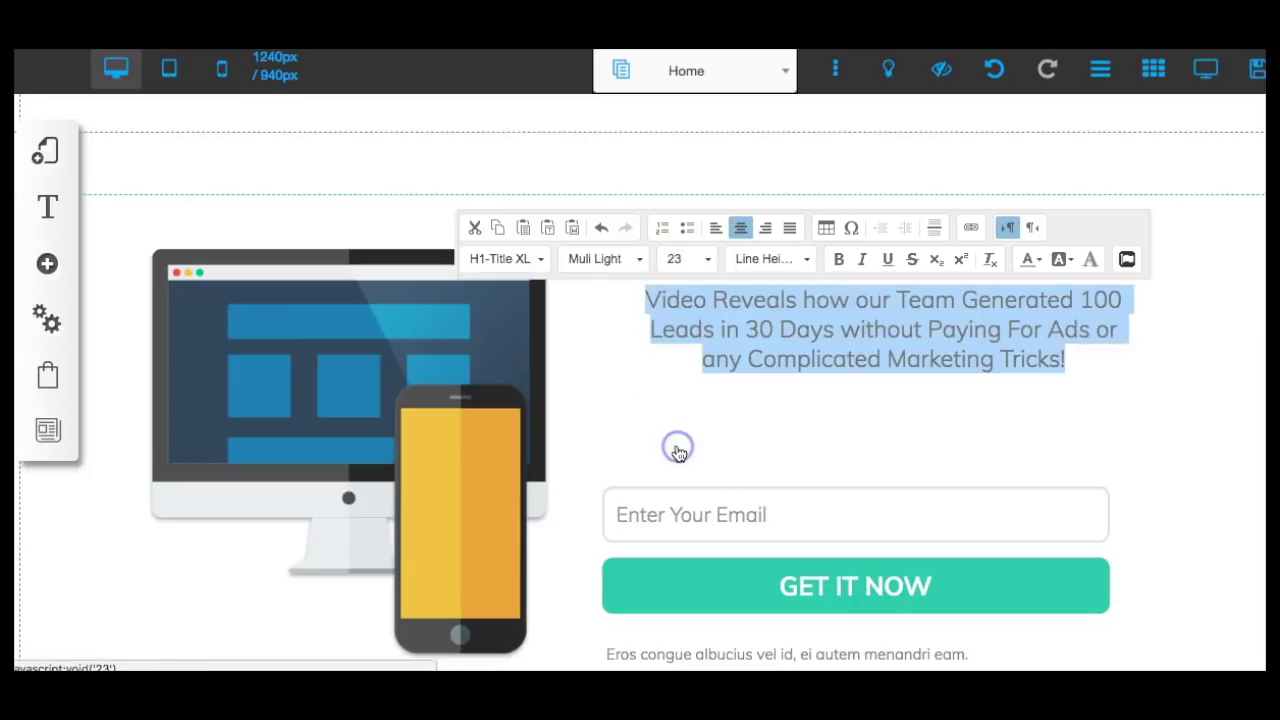
{"action": "left_click", "coordinate": [797, 396]}
{"action": "left_click", "coordinate": [1209, 390]}
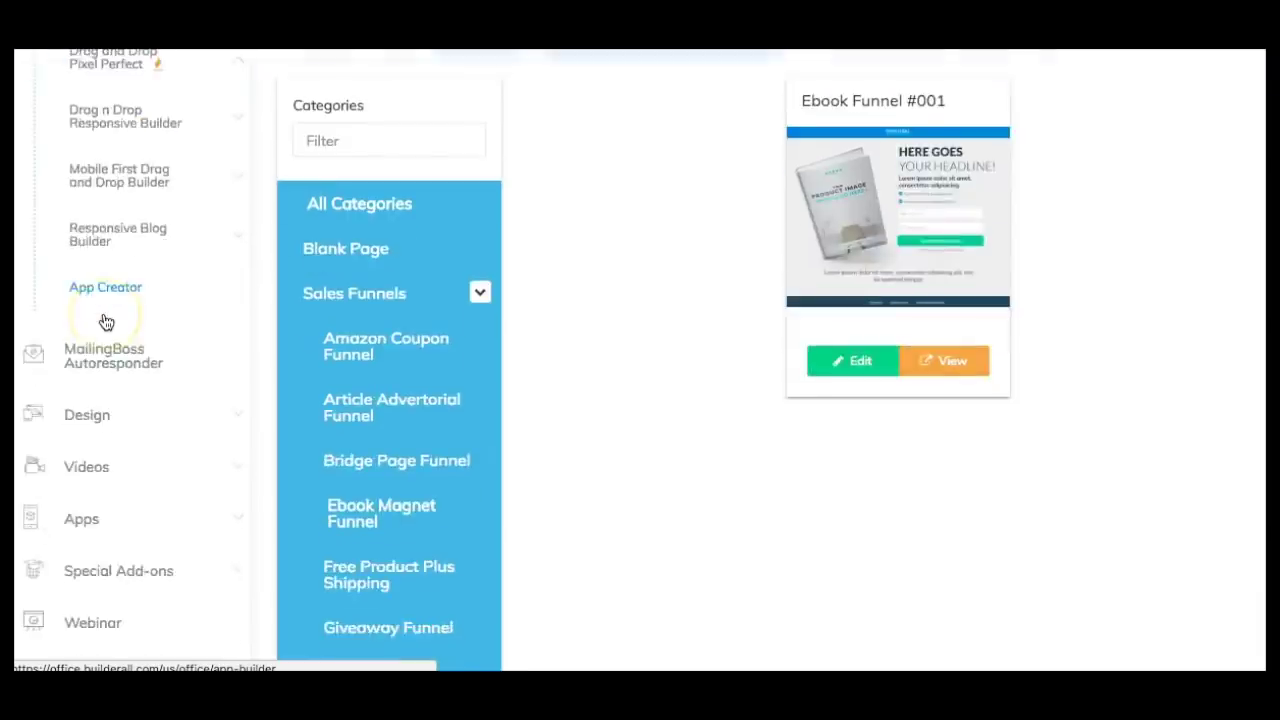
Launch Script Generator from the Apps group and start Generate Script to show the niche list.
{"action": "scroll", "coordinate": [106, 321], "scroll_direction": "down", "scroll_amount": 5}
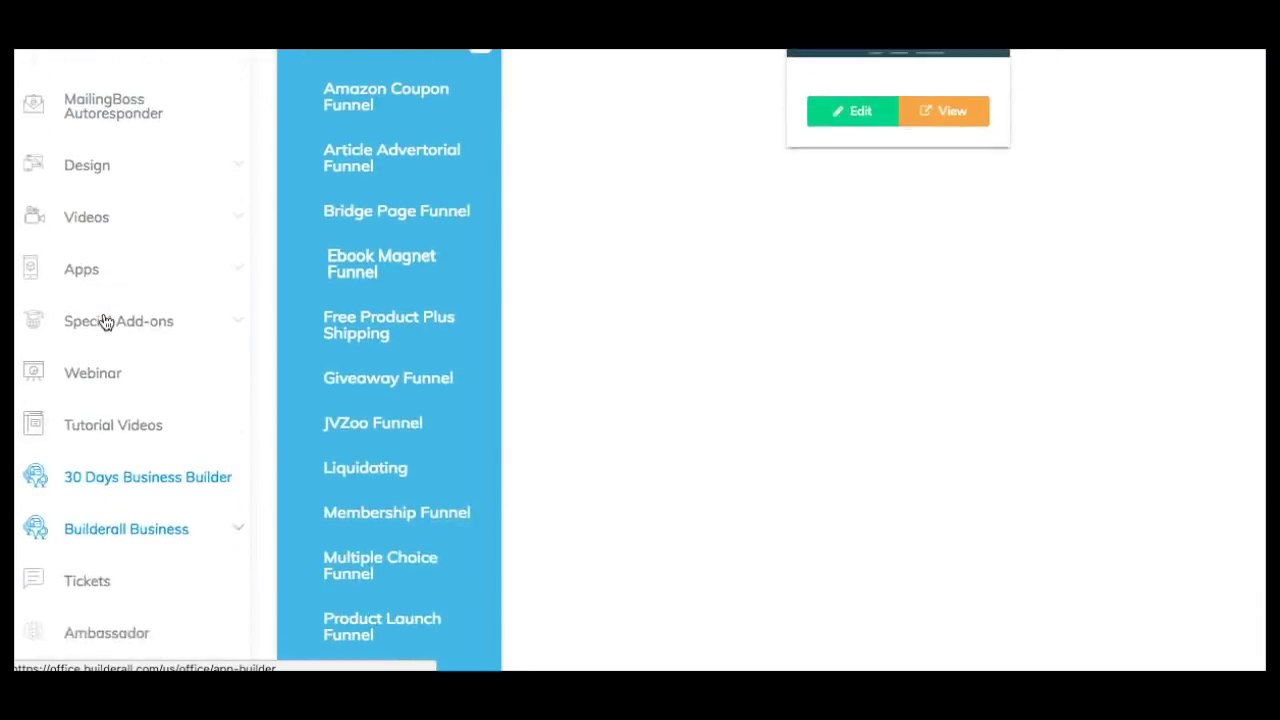
{"action": "left_click", "coordinate": [75, 237]}
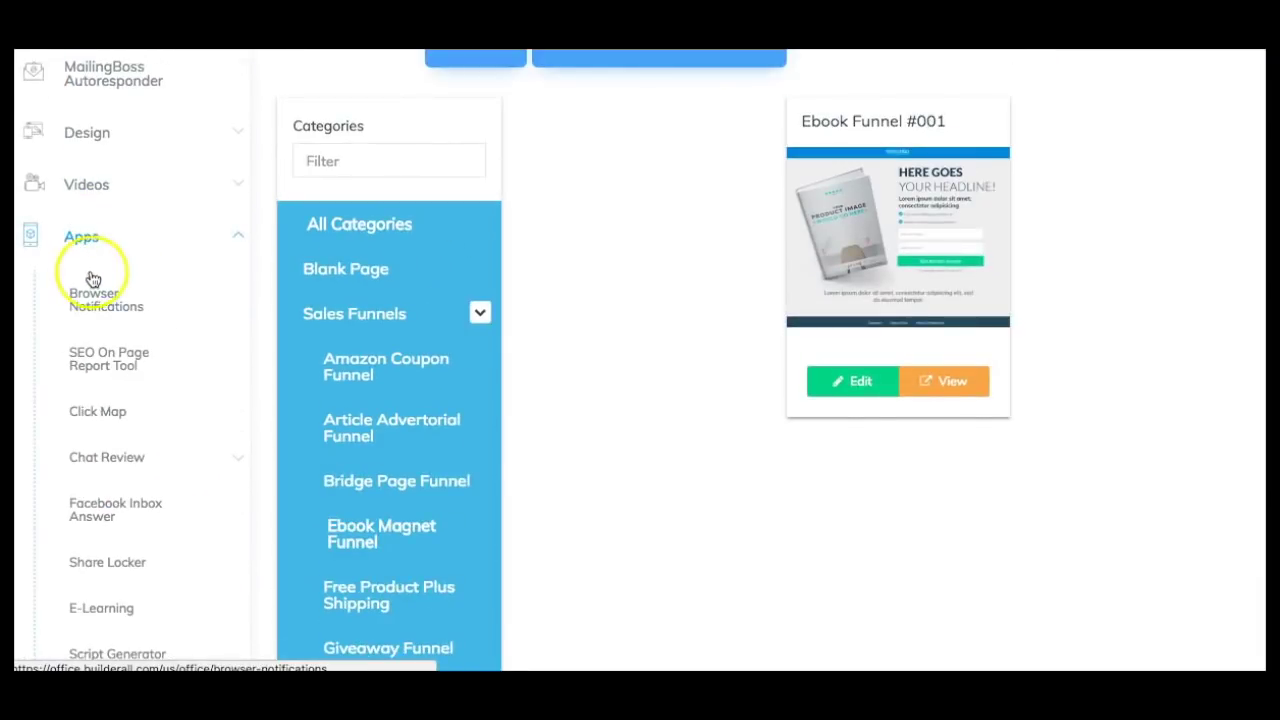
{"action": "scroll", "coordinate": [91, 278], "scroll_direction": "down", "scroll_amount": 5}
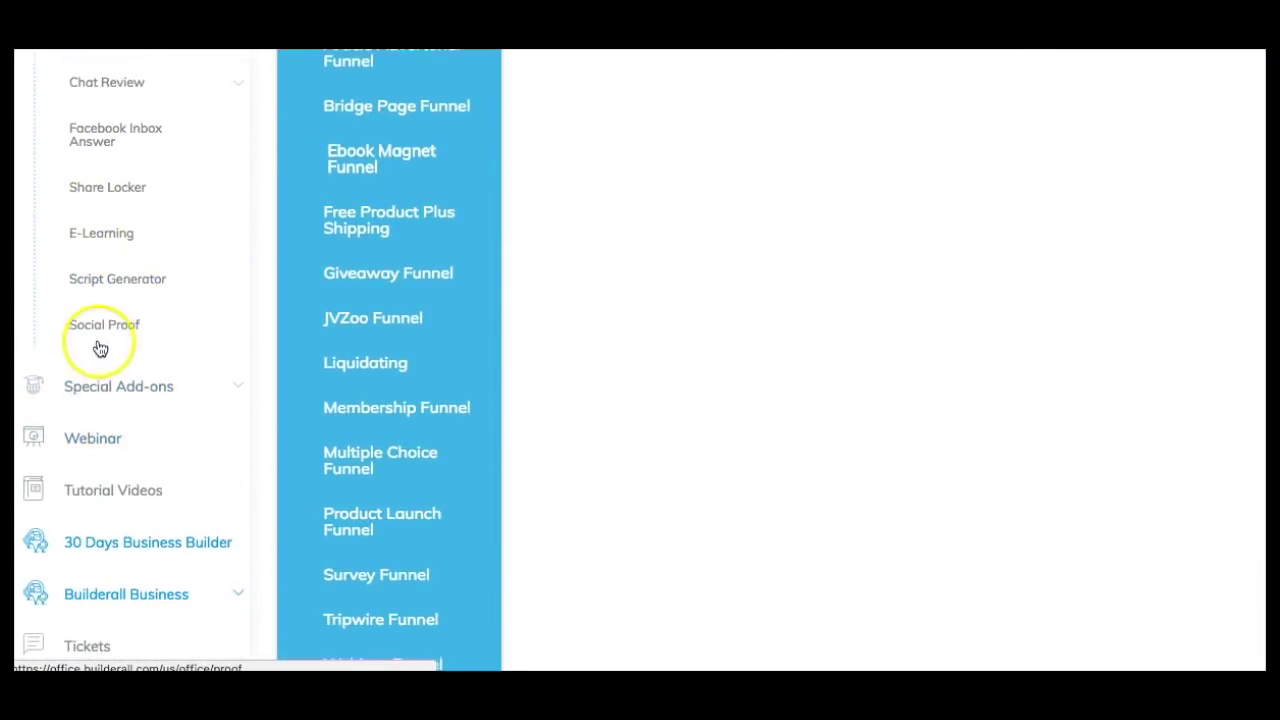
{"action": "left_click", "coordinate": [110, 288]}
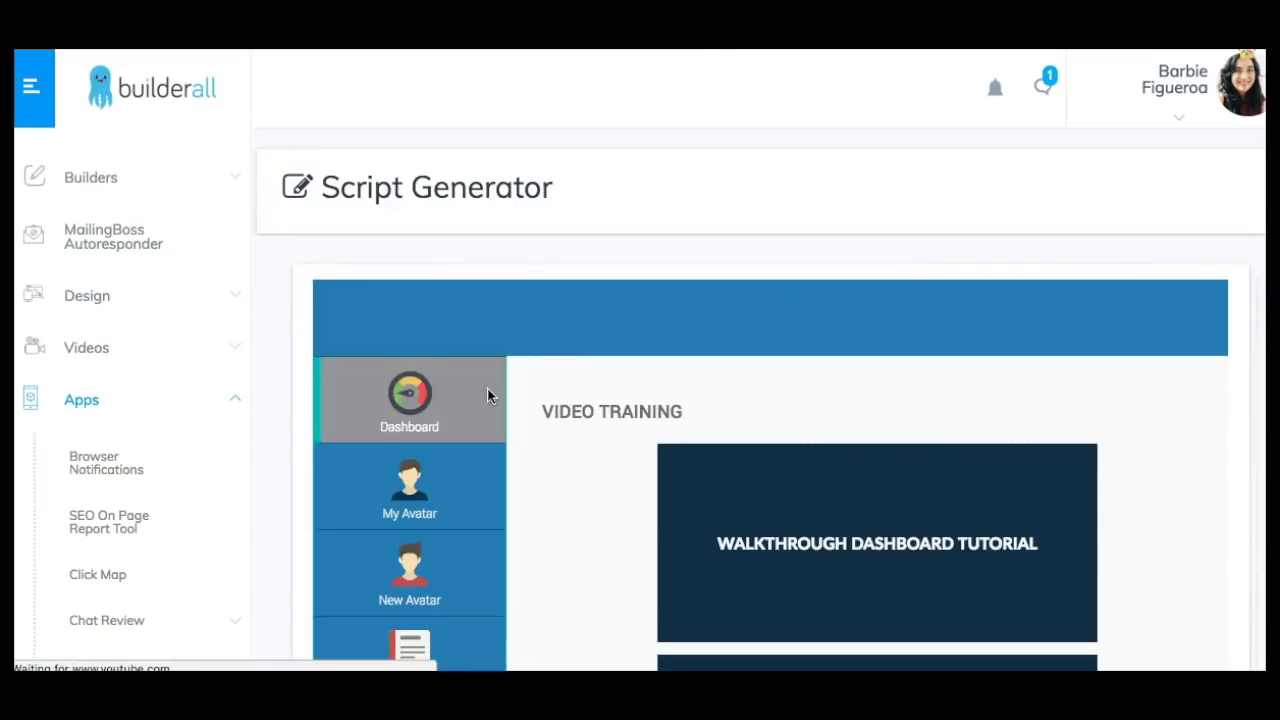
{"action": "scroll", "coordinate": [443, 477], "scroll_direction": "down", "scroll_amount": 1}
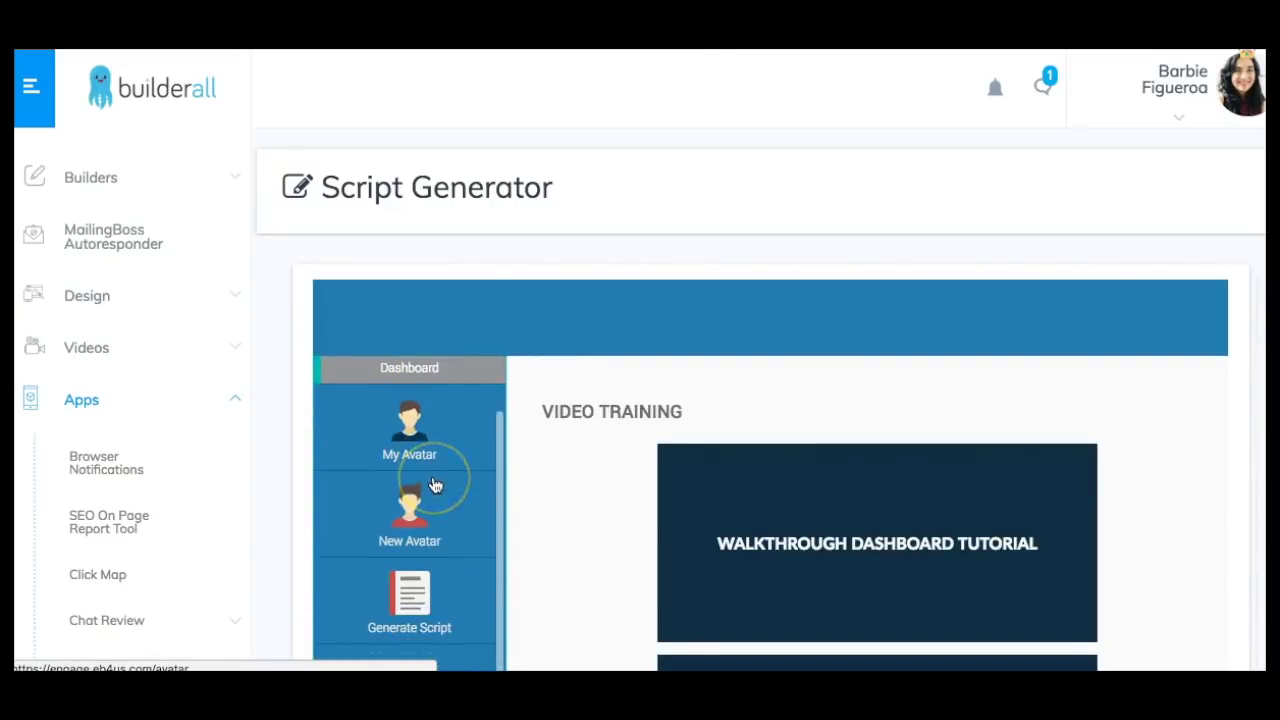
{"action": "left_click", "coordinate": [409, 596]}
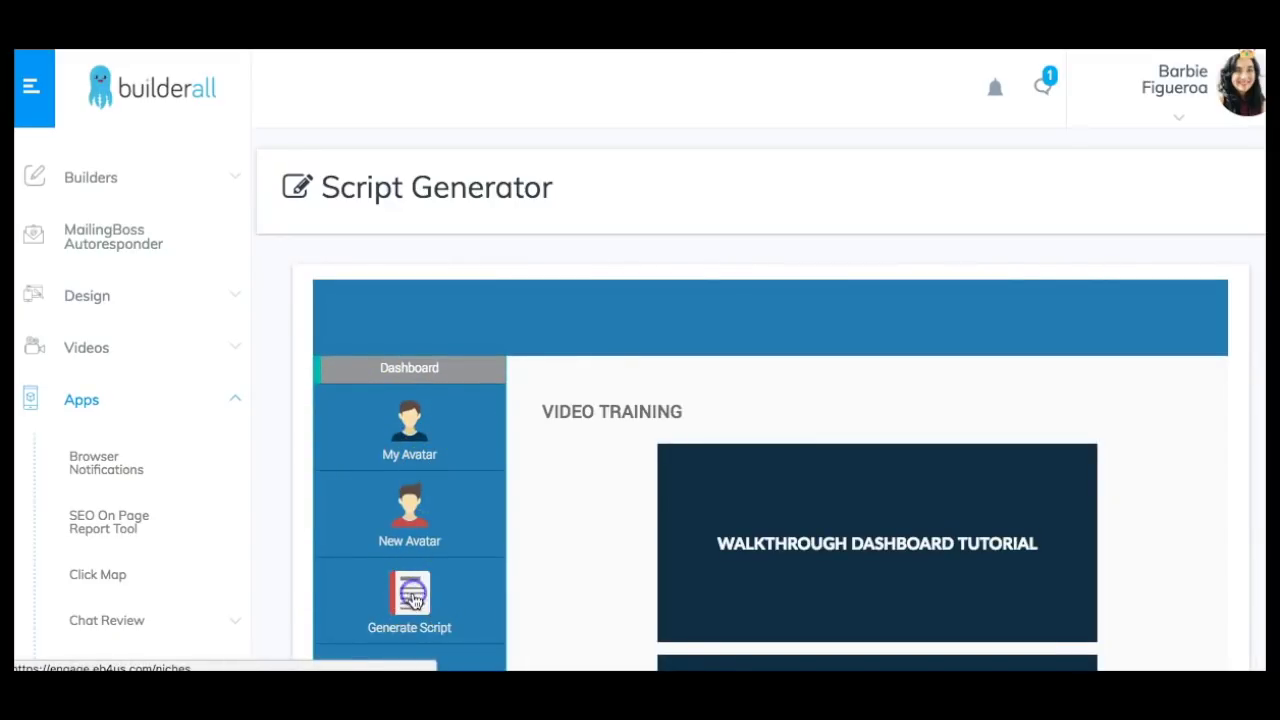
{"action": "scroll", "coordinate": [794, 540], "scroll_direction": "down", "scroll_amount": 2}
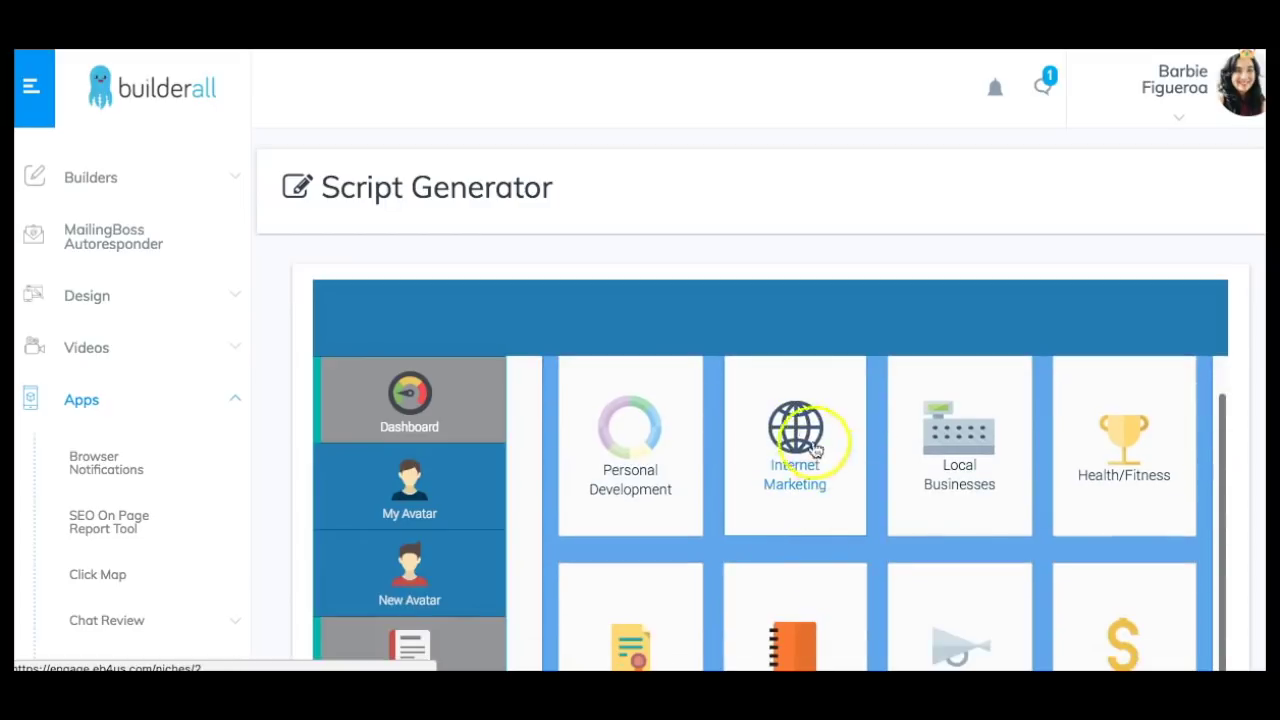
Open the Internet Marketing > Funnel Scripts > Squeeze Page Template script.
{"action": "left_click", "coordinate": [786, 478]}
{"action": "scroll", "coordinate": [666, 440], "scroll_direction": "down", "scroll_amount": 3}
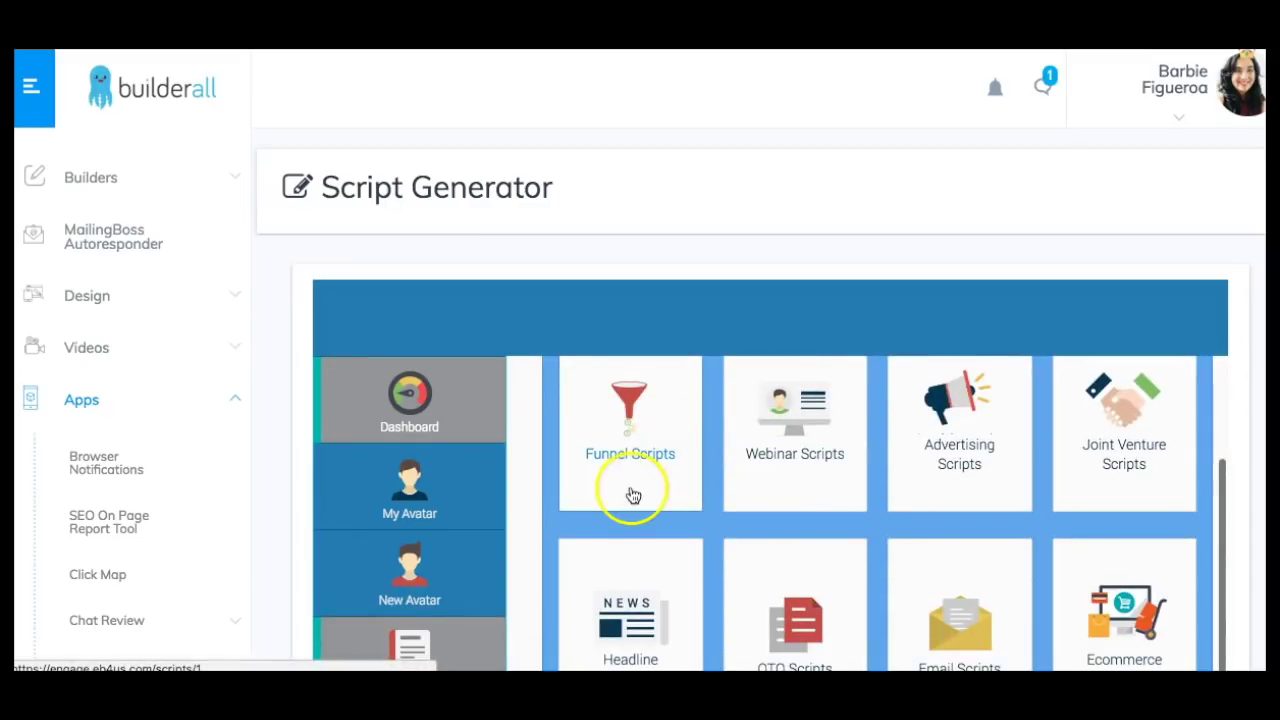
{"action": "left_click", "coordinate": [625, 430]}
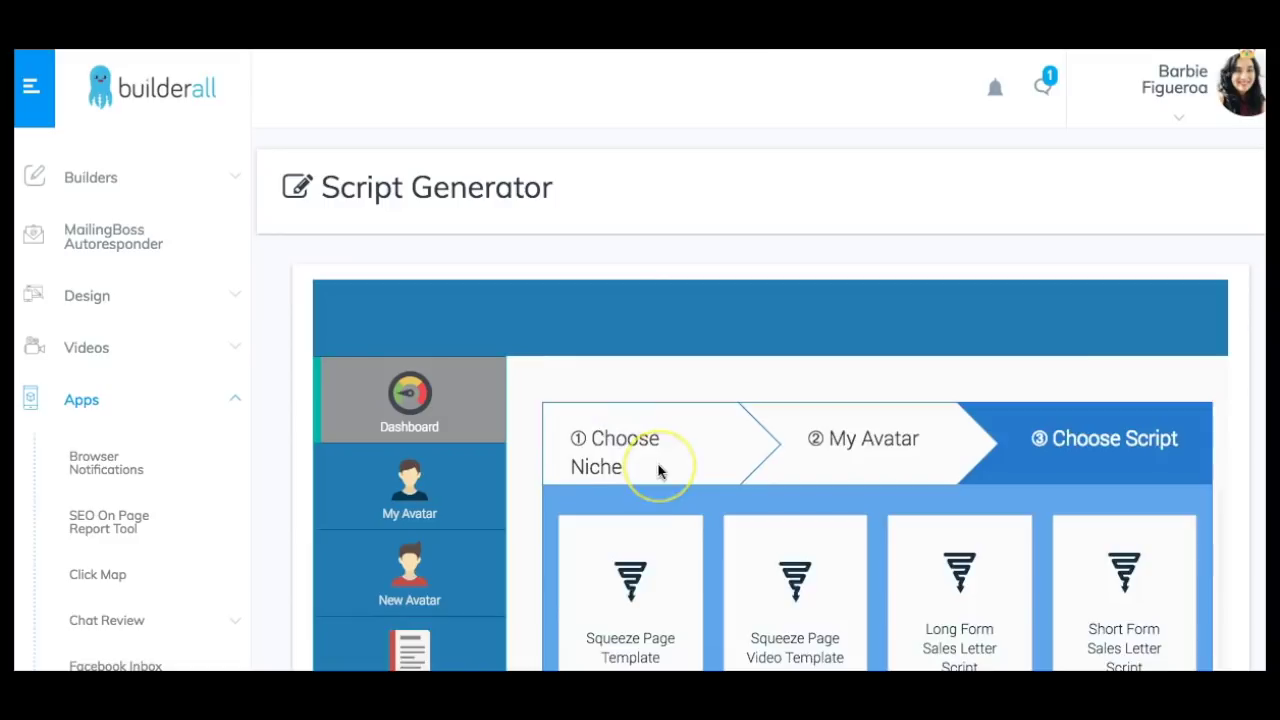
{"action": "scroll", "coordinate": [658, 470], "scroll_direction": "down", "scroll_amount": 2}
{"action": "left_click", "coordinate": [635, 422]}
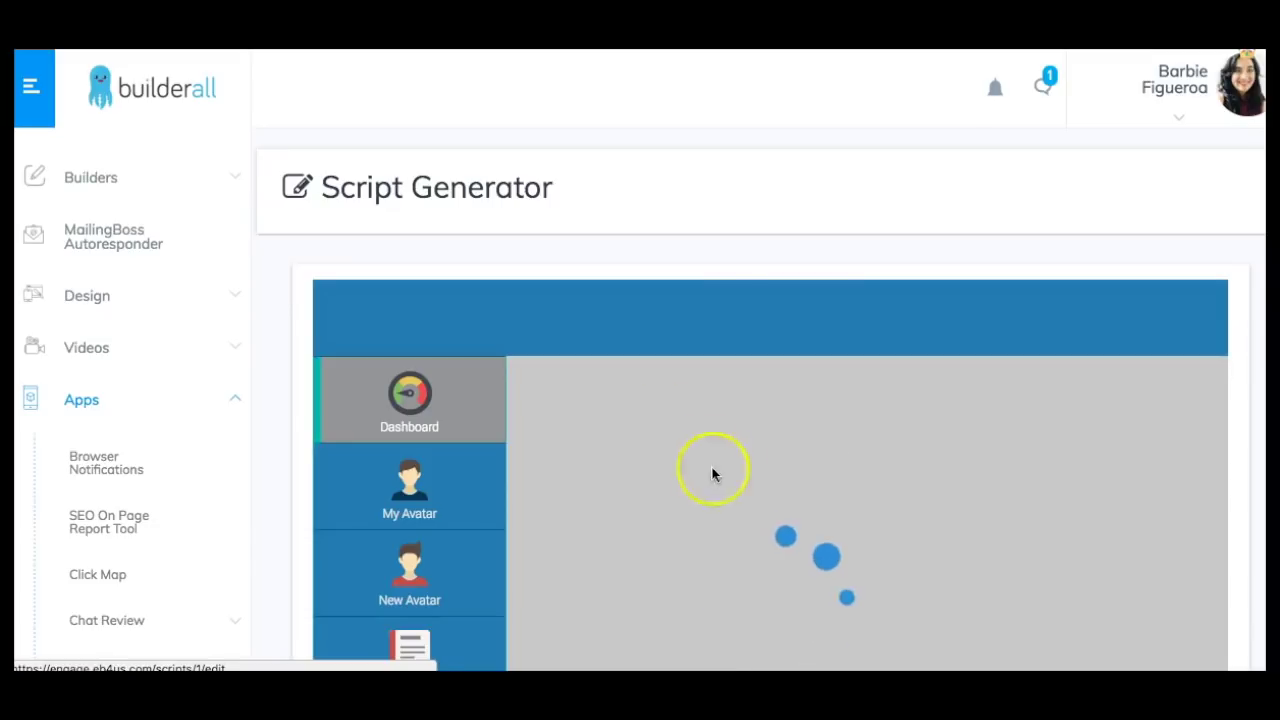
Select the script's opening lines, 'Discover How To Grow Your Business Faster, on a Shoe String Budget…'.
{"action": "scroll", "coordinate": [1030, 500], "scroll_direction": "down", "scroll_amount": 5}
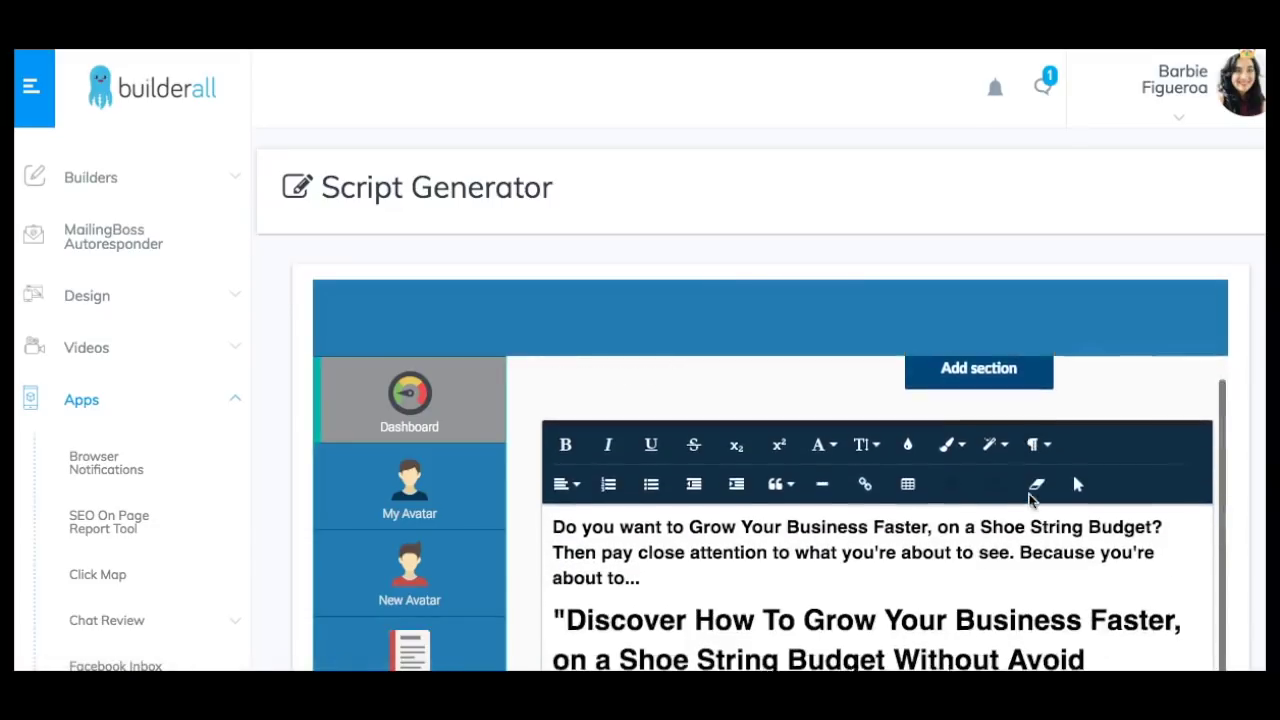
{"action": "scroll", "coordinate": [1030, 500], "scroll_direction": "down", "scroll_amount": 2}
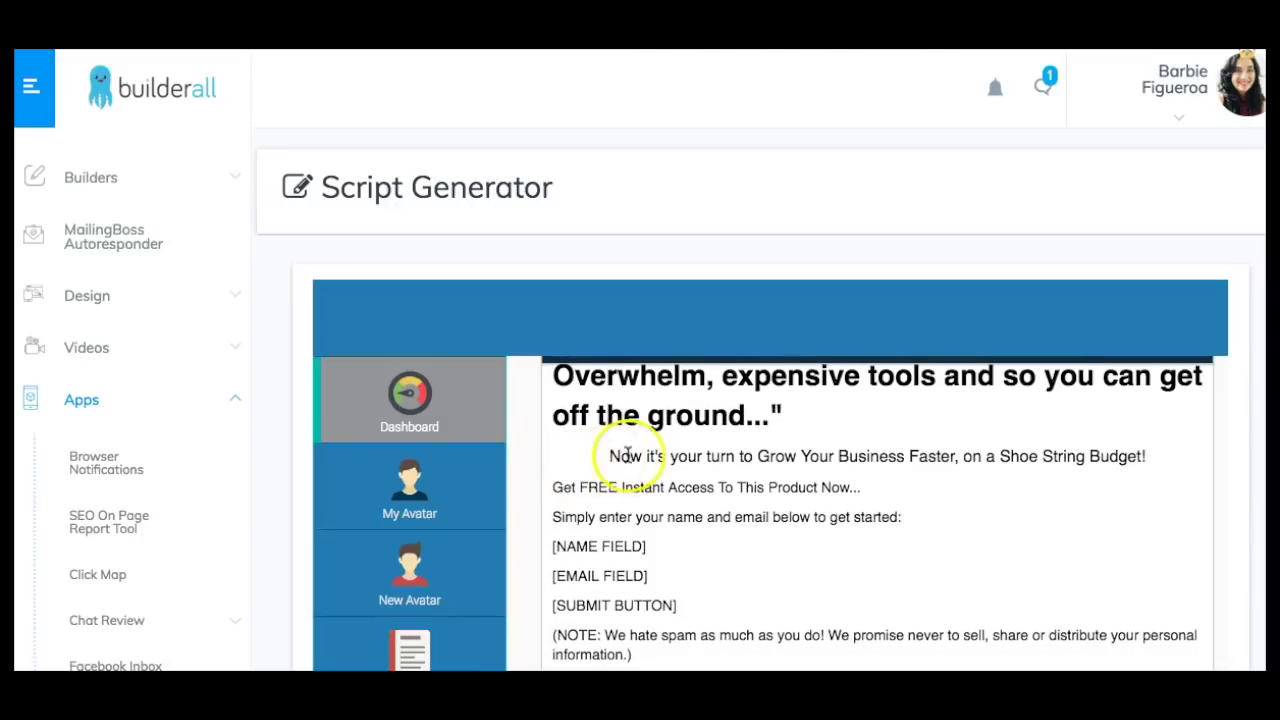
{"action": "left_click_drag", "start_coordinate": [608, 456], "coordinate": [917, 515]}
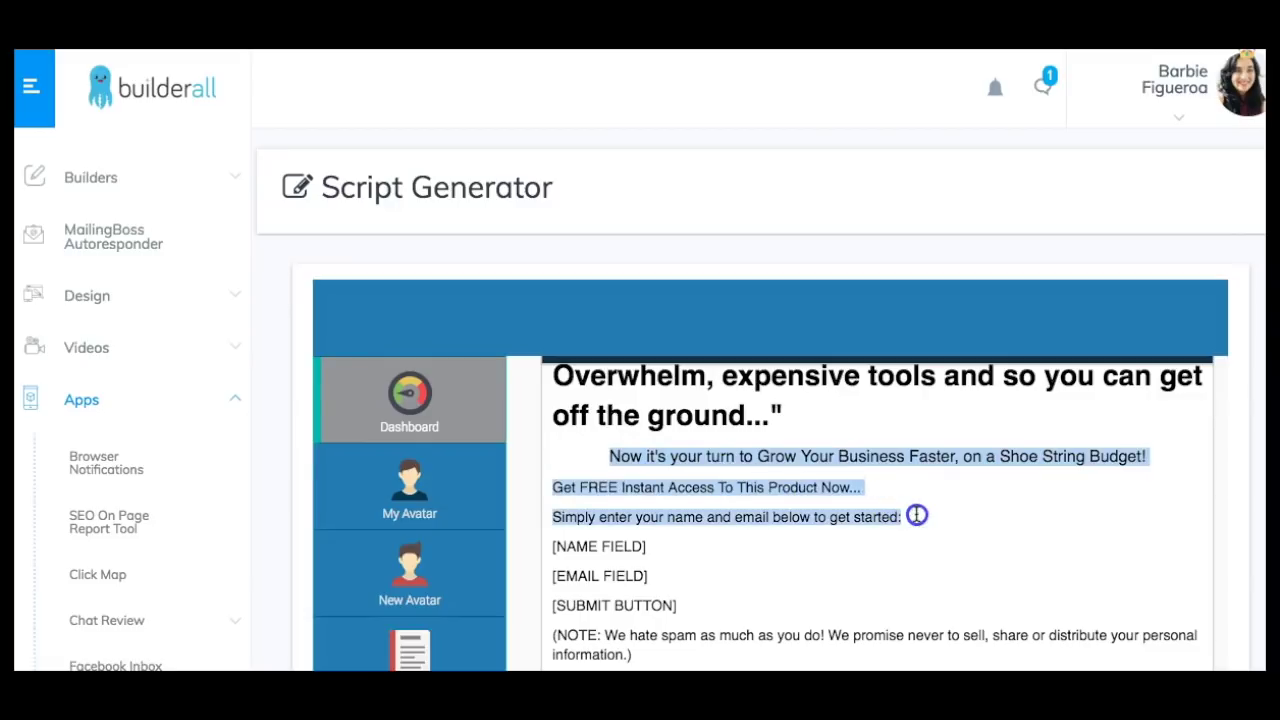
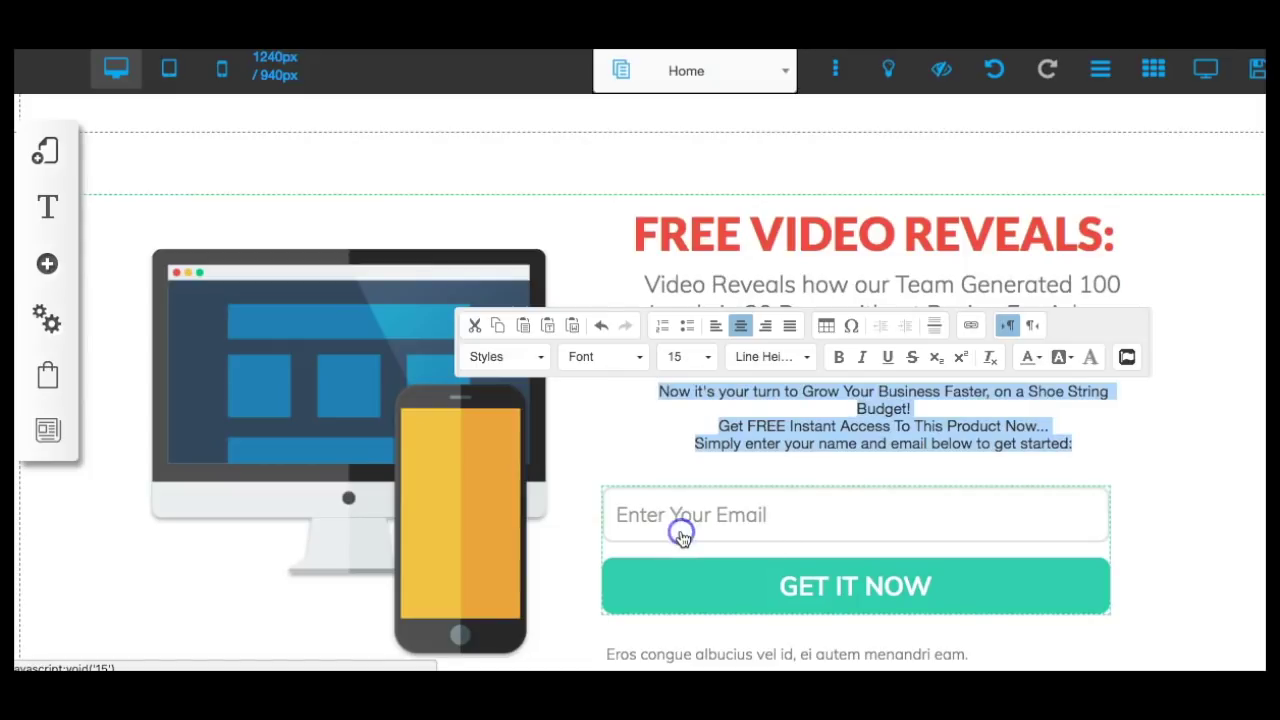
Set the intro paragraph to size 15 and bold its 'Get FREE Instant Access' line.
{"action": "left_click", "coordinate": [973, 404]}
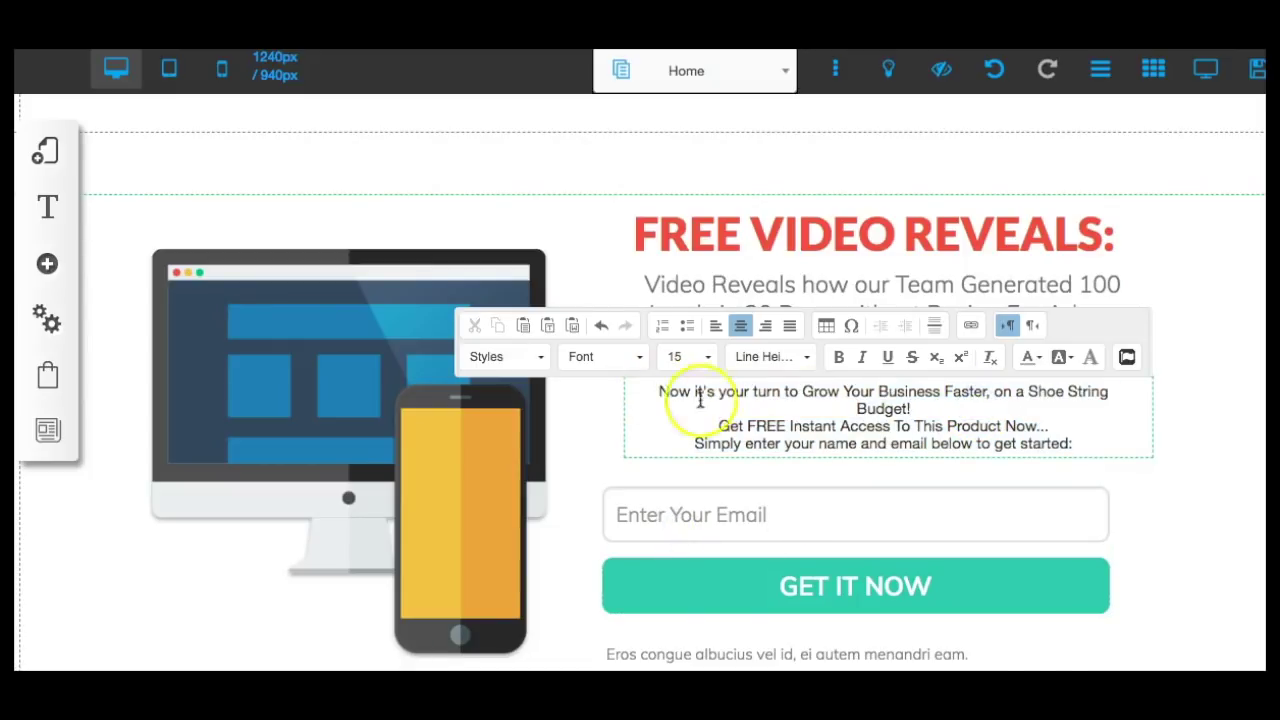
{"action": "left_click_drag", "start_coordinate": [716, 426], "coordinate": [1048, 427]}
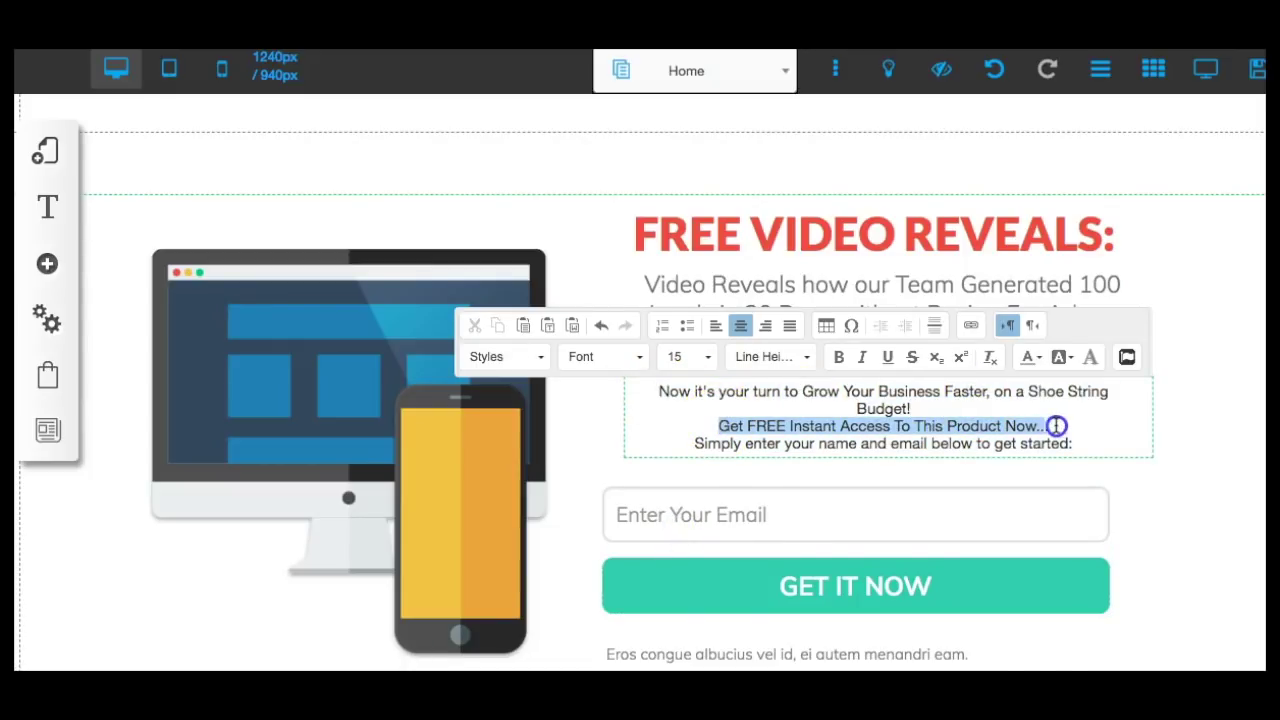
{"action": "left_click", "coordinate": [839, 357]}
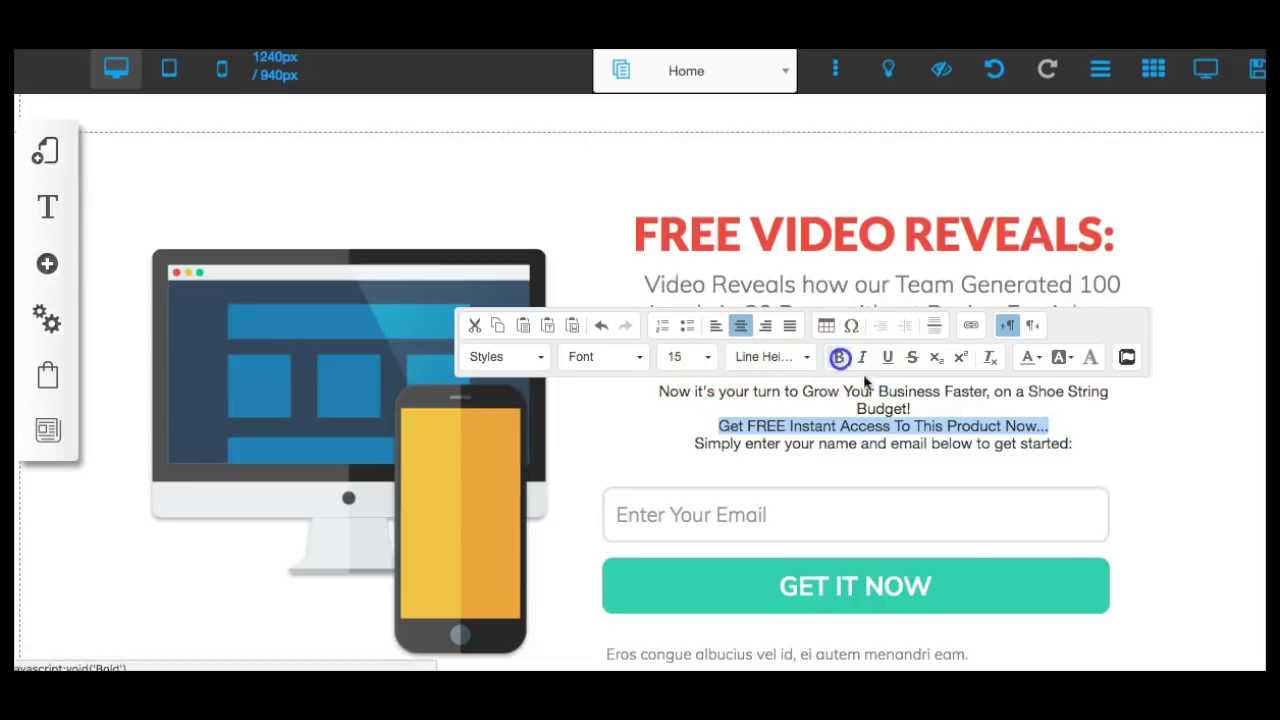
{"action": "left_click", "coordinate": [873, 445]}
{"action": "left_click", "coordinate": [1062, 428]}
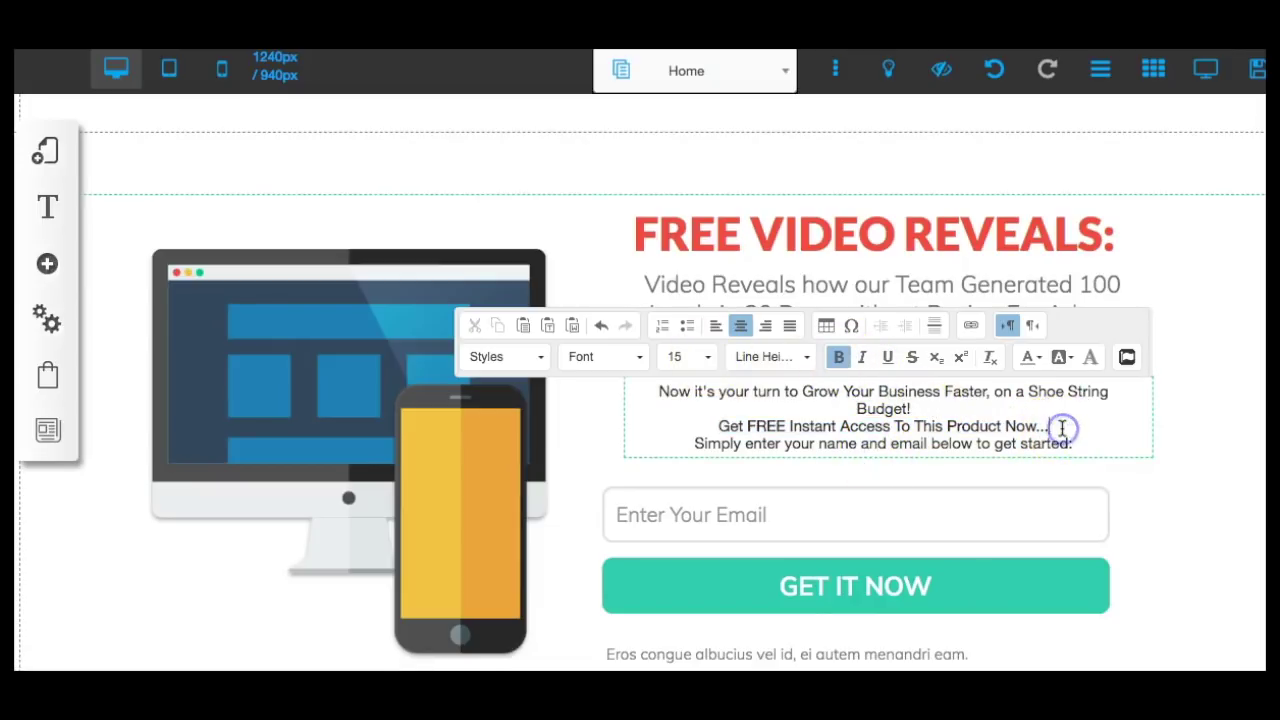
{"action": "key", "text": "Return"}
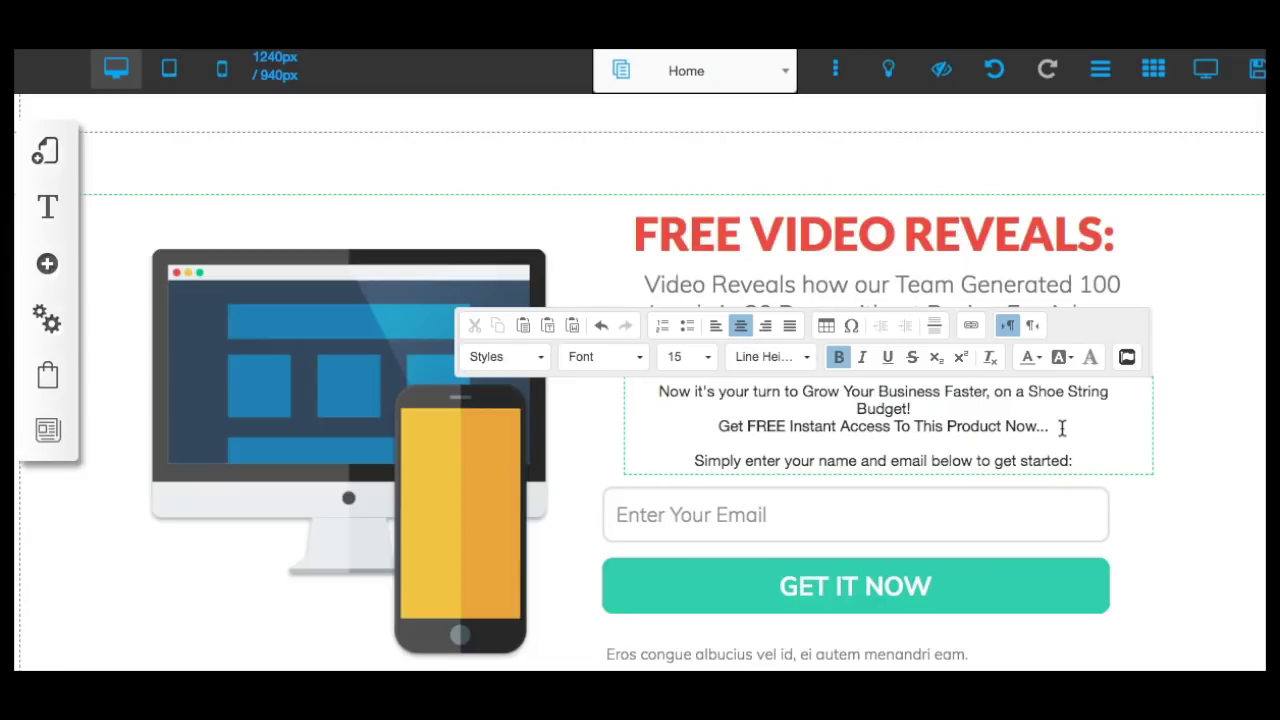
{"action": "key", "text": "BackSpace"}
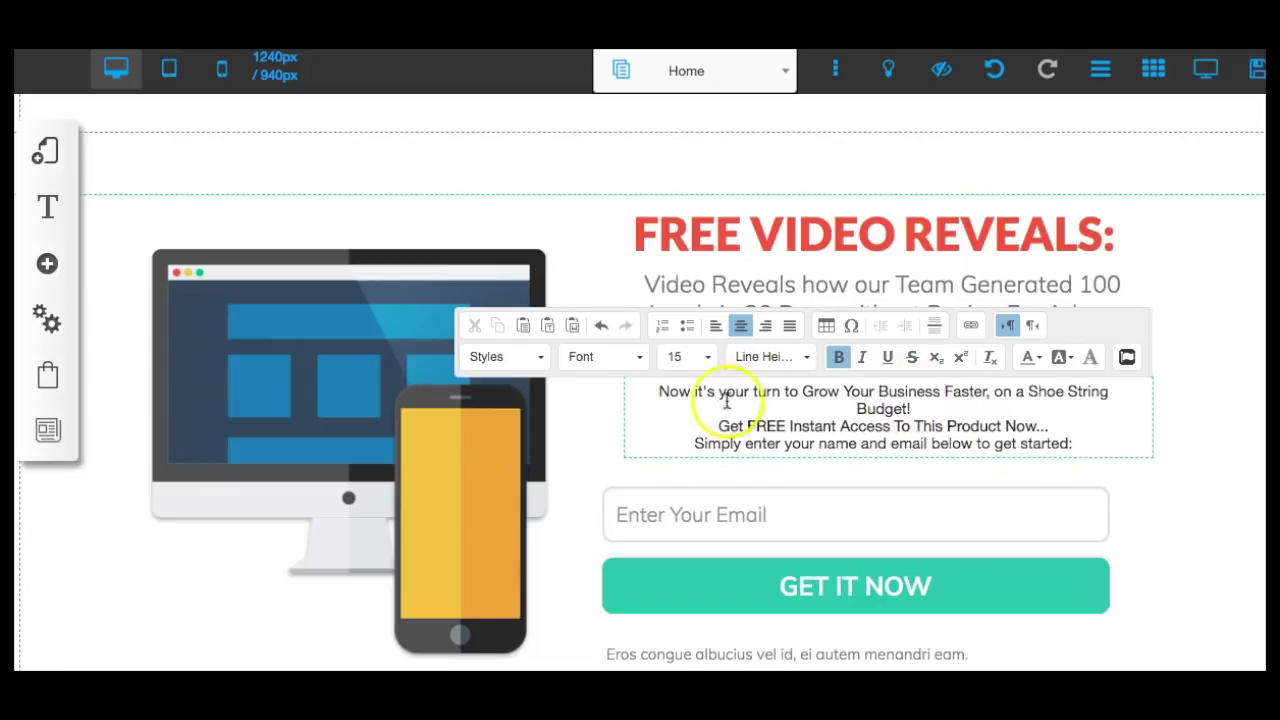
Widen the intro text block so 'Budget!' fits on the first line.
{"action": "left_click", "coordinate": [631, 408]}
{"action": "left_click", "coordinate": [1210, 354]}
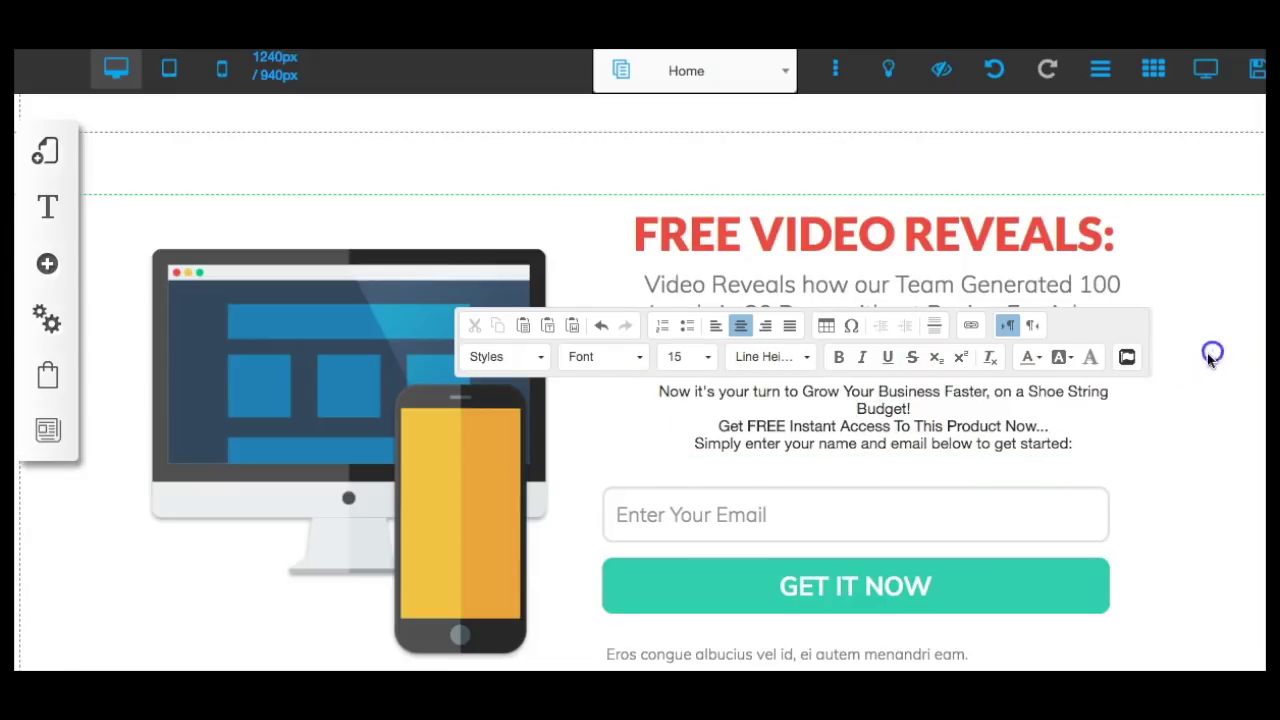
{"action": "left_click", "coordinate": [1093, 430]}
{"action": "left_click_drag", "start_coordinate": [1152, 420], "coordinate": [1163, 417]}
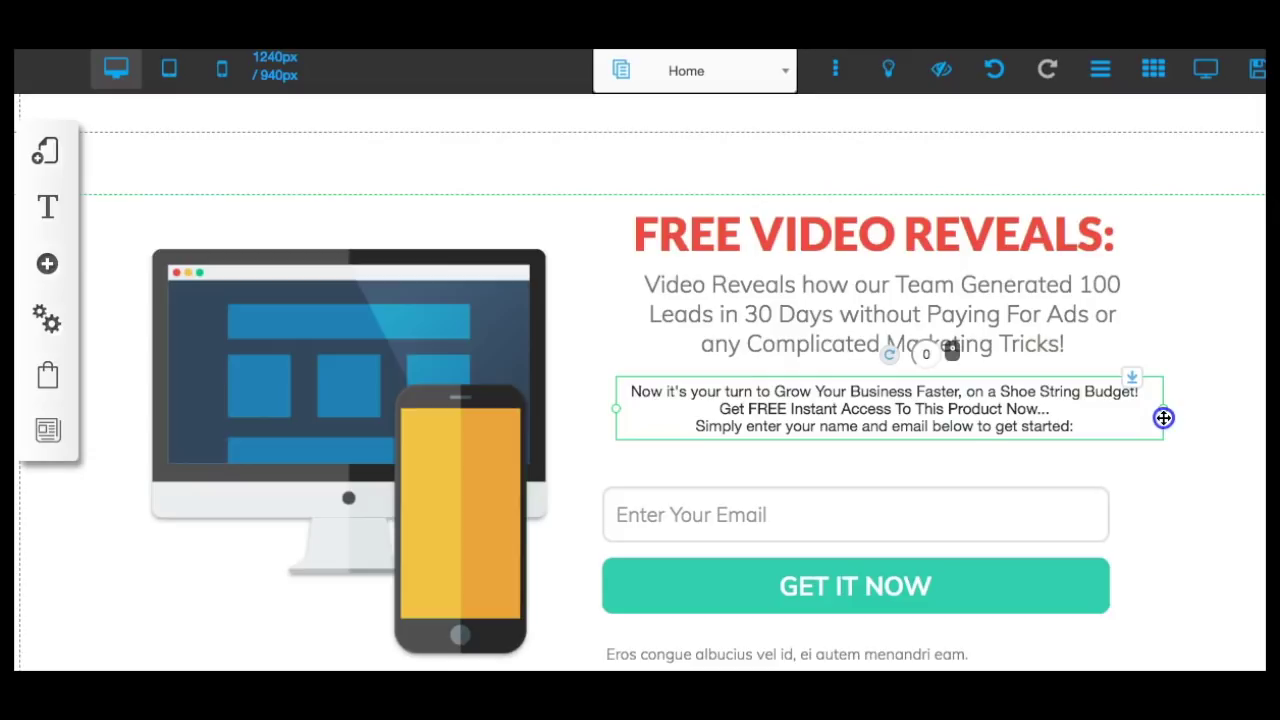
Swap the computer-and-phone image for the gears-and-monitor picture from My File.
{"action": "left_click", "coordinate": [313, 346]}
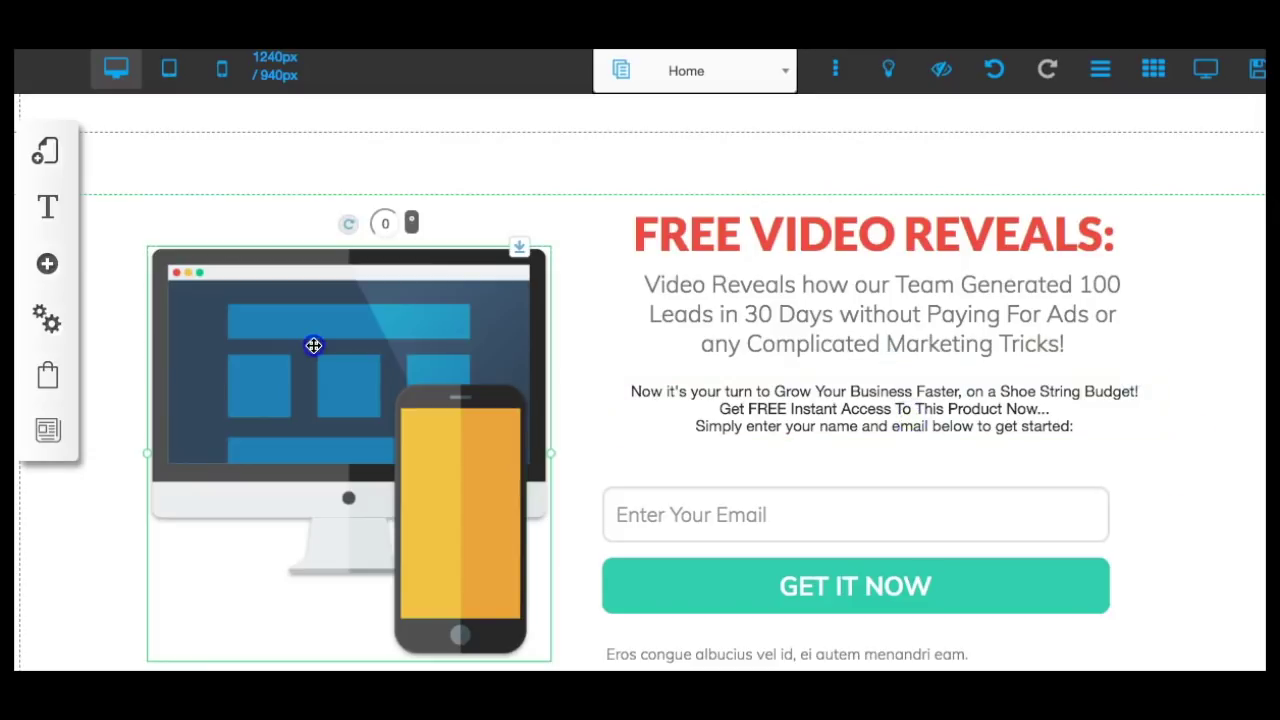
{"action": "left_click", "coordinate": [313, 346]}
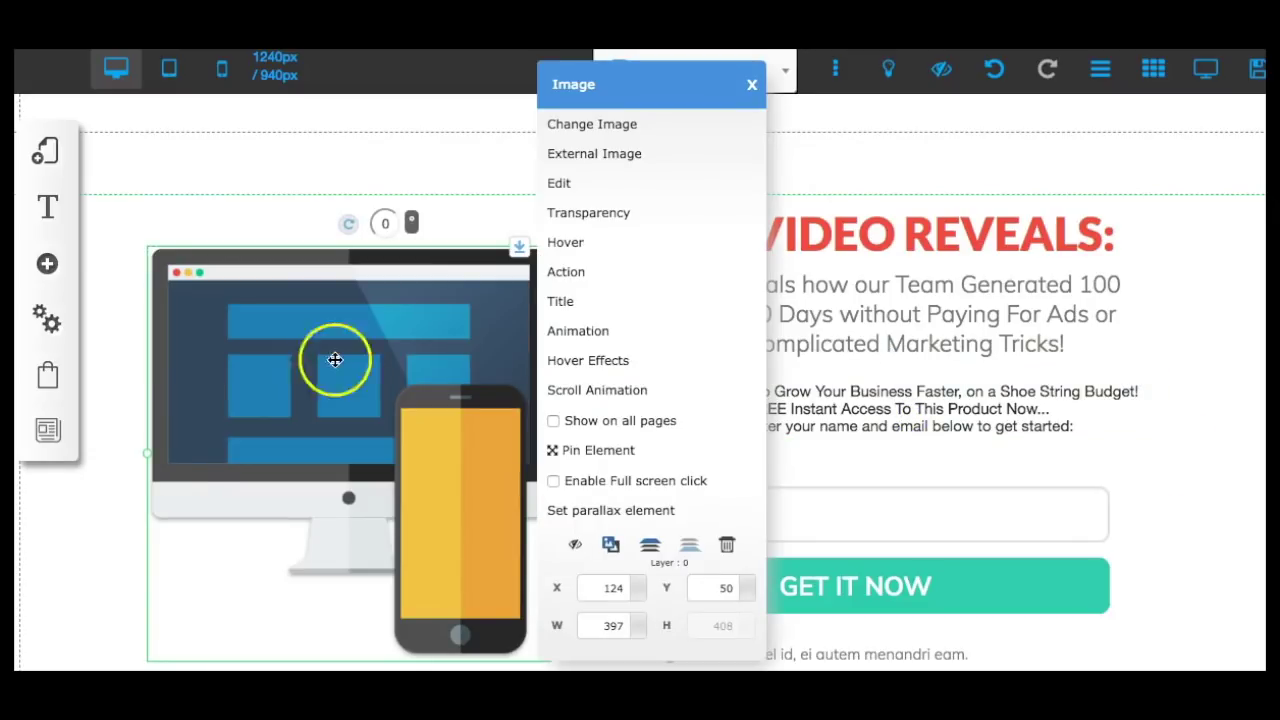
{"action": "left_click", "coordinate": [606, 122]}
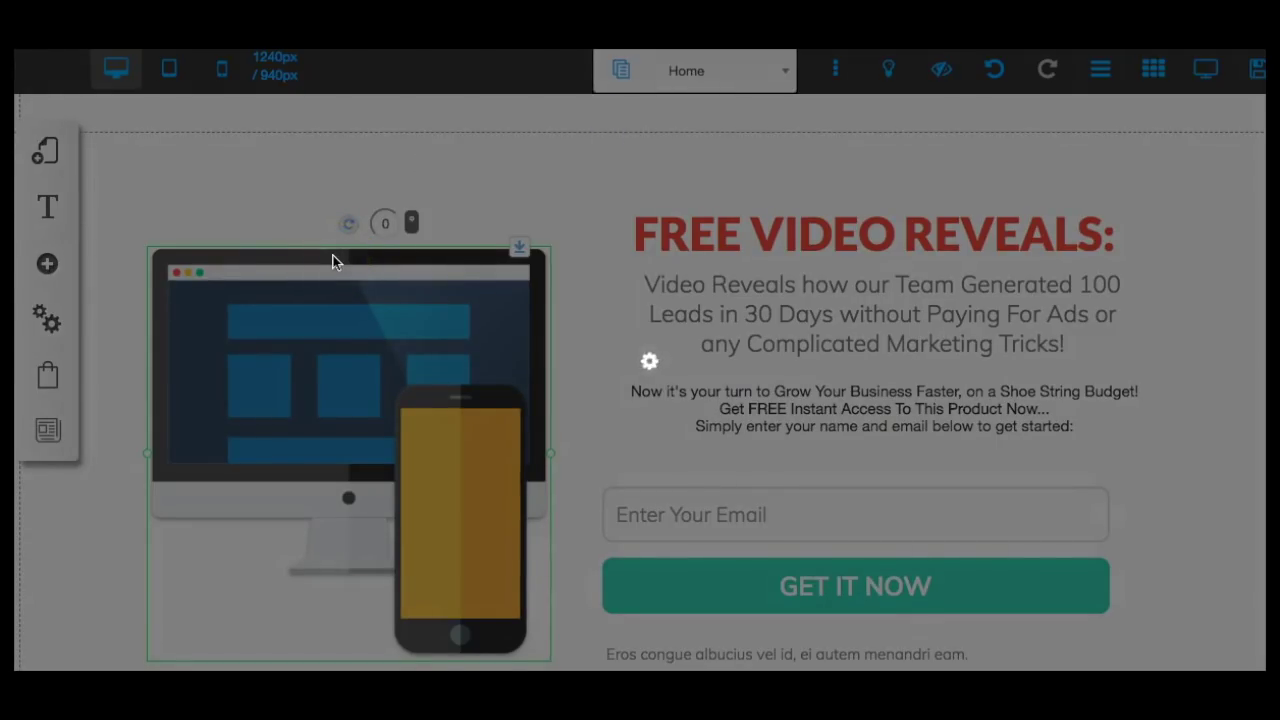
{"action": "left_click", "coordinate": [330, 286]}
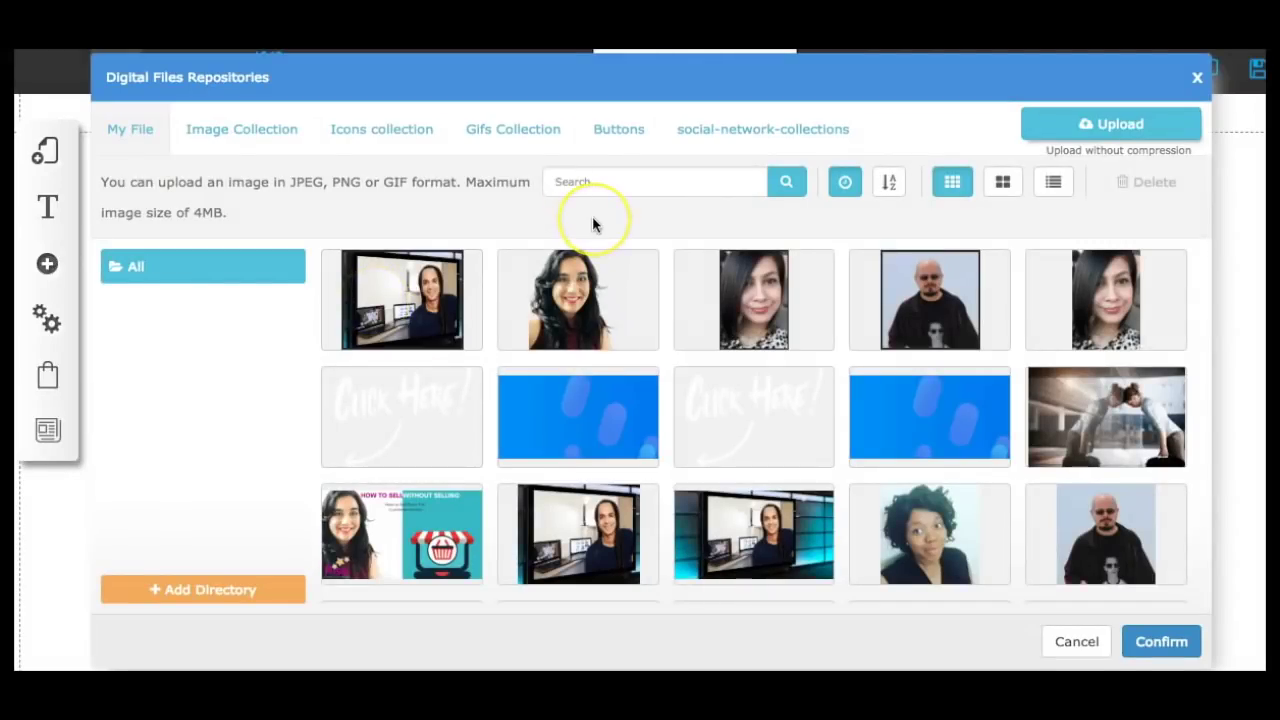
{"action": "scroll", "coordinate": [830, 402], "scroll_direction": "down", "scroll_amount": 2}
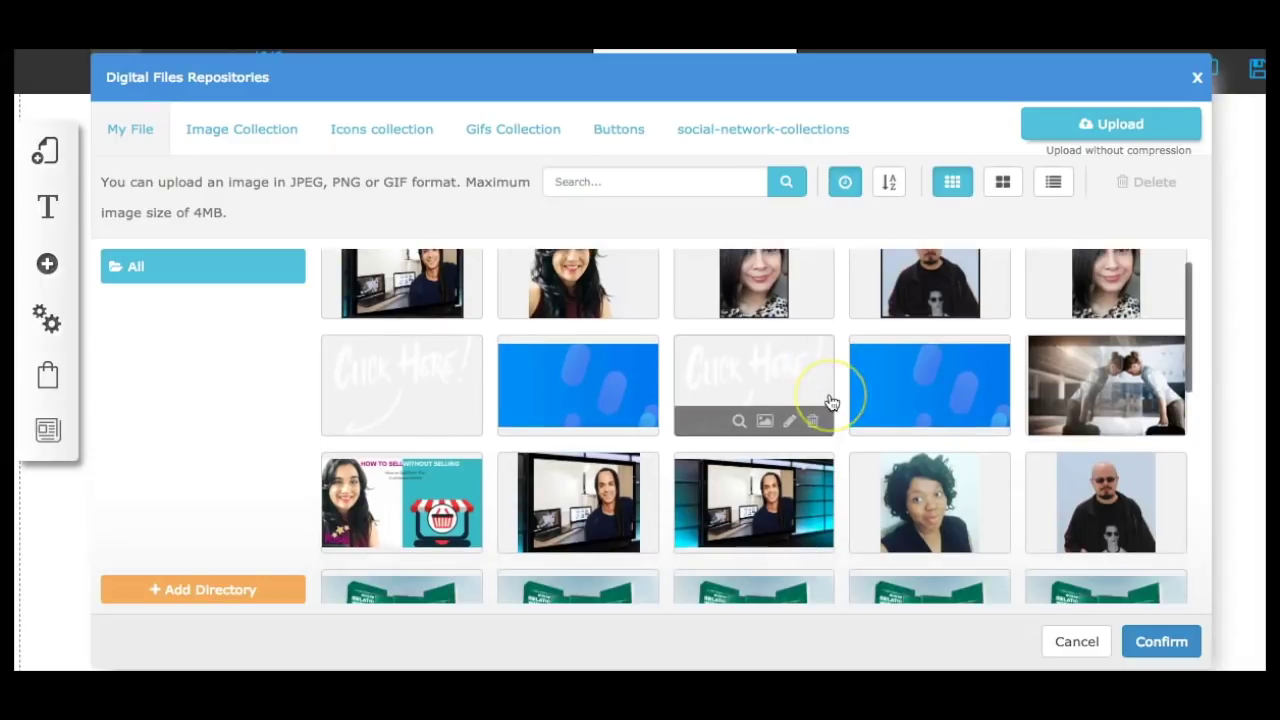
{"action": "scroll", "coordinate": [830, 402], "scroll_direction": "down", "scroll_amount": 5}
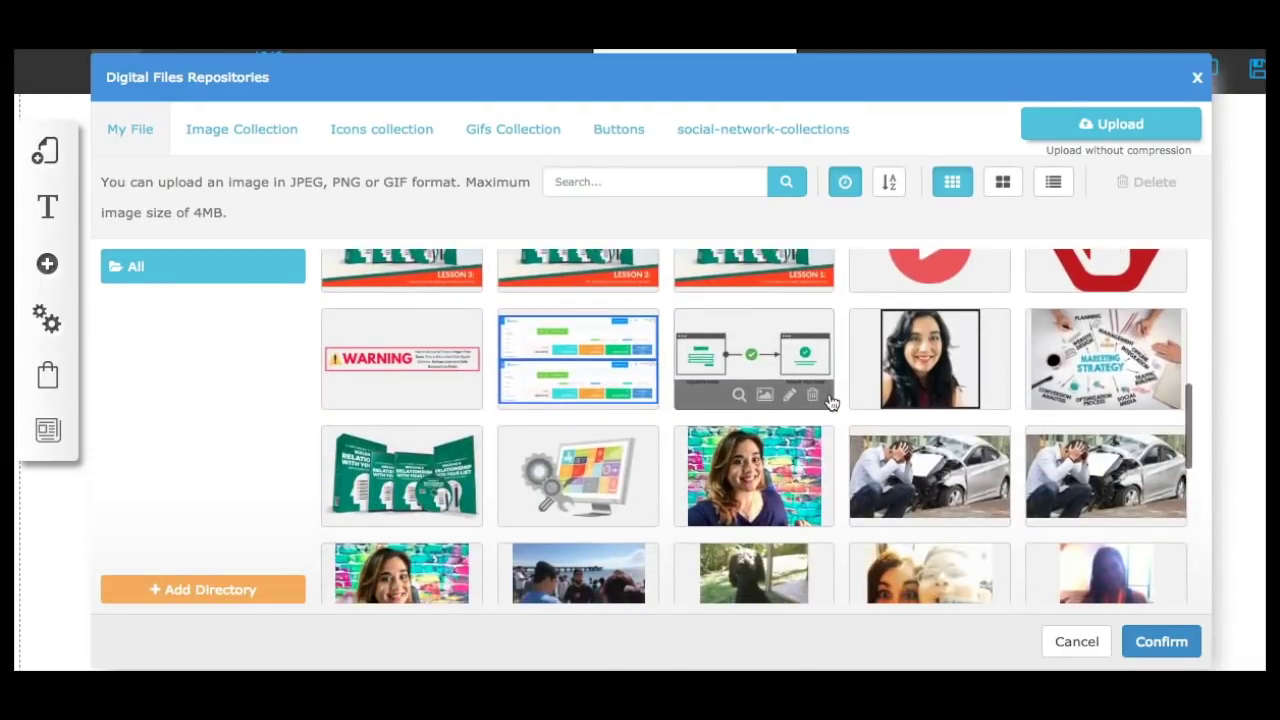
{"action": "scroll", "coordinate": [830, 402], "scroll_direction": "down", "scroll_amount": 1}
{"action": "left_click", "coordinate": [600, 390]}
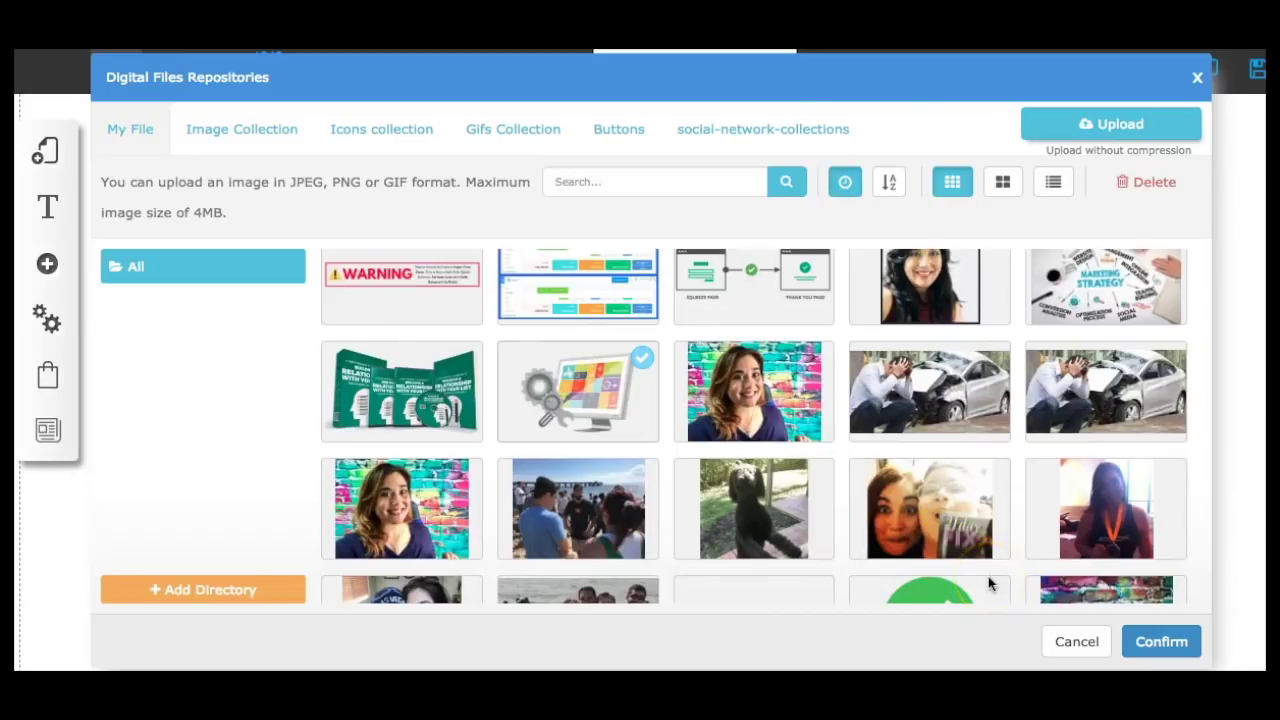
{"action": "key", "text": "Return"}
{"action": "left_click", "coordinate": [374, 302]}
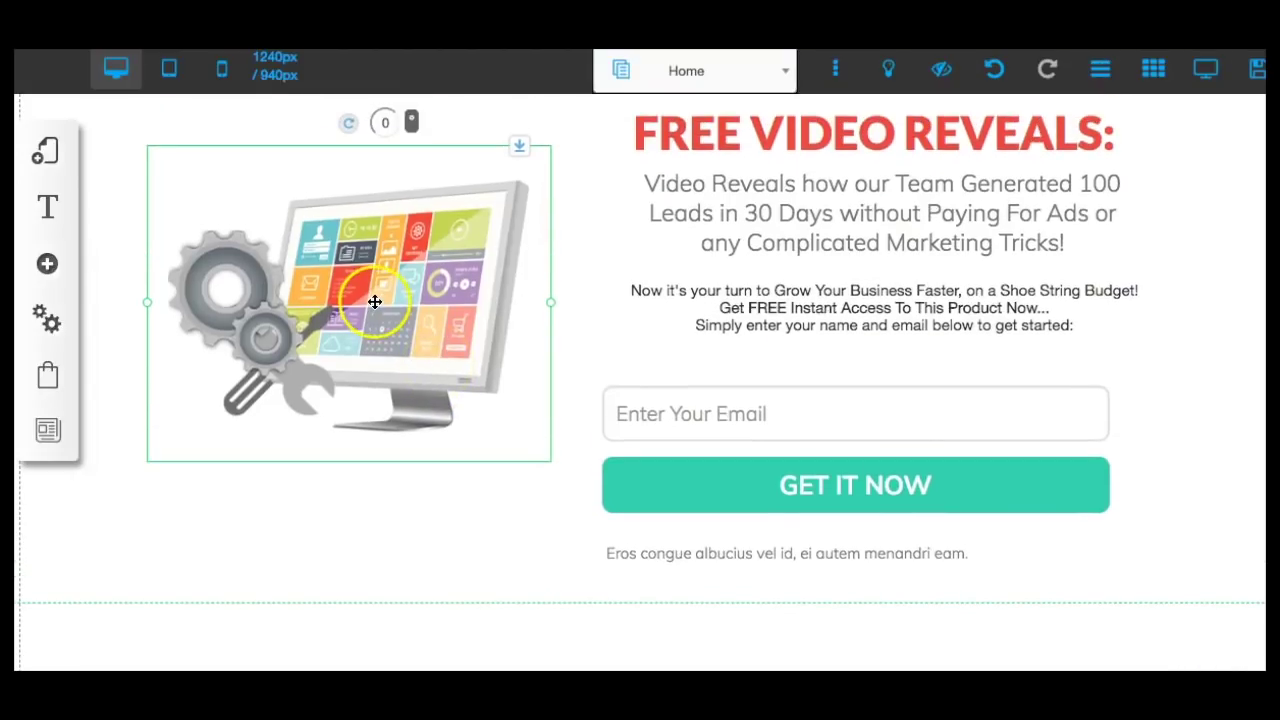
Give the gears-and-monitor image a wobble animation, played when it appears on the page.
{"action": "right_click", "coordinate": [374, 302]}
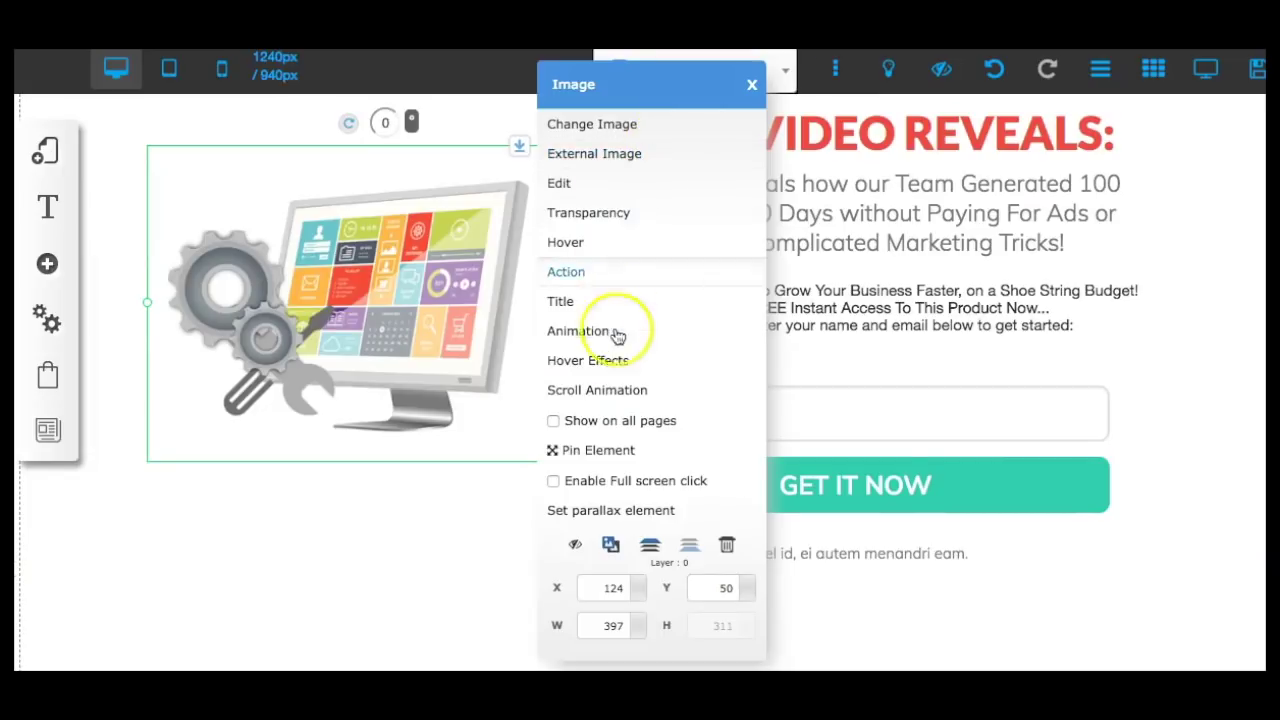
{"action": "left_click", "coordinate": [580, 331]}
{"action": "left_click", "coordinate": [610, 336]}
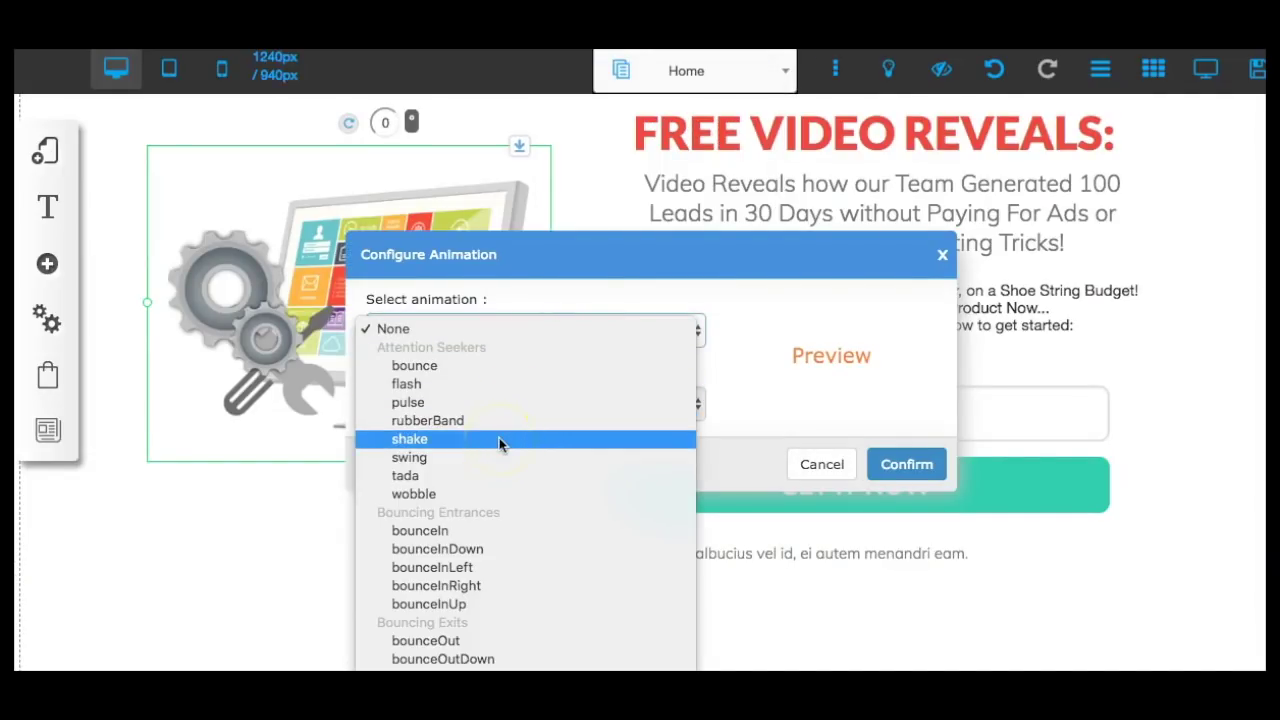
{"action": "left_click", "coordinate": [486, 493]}
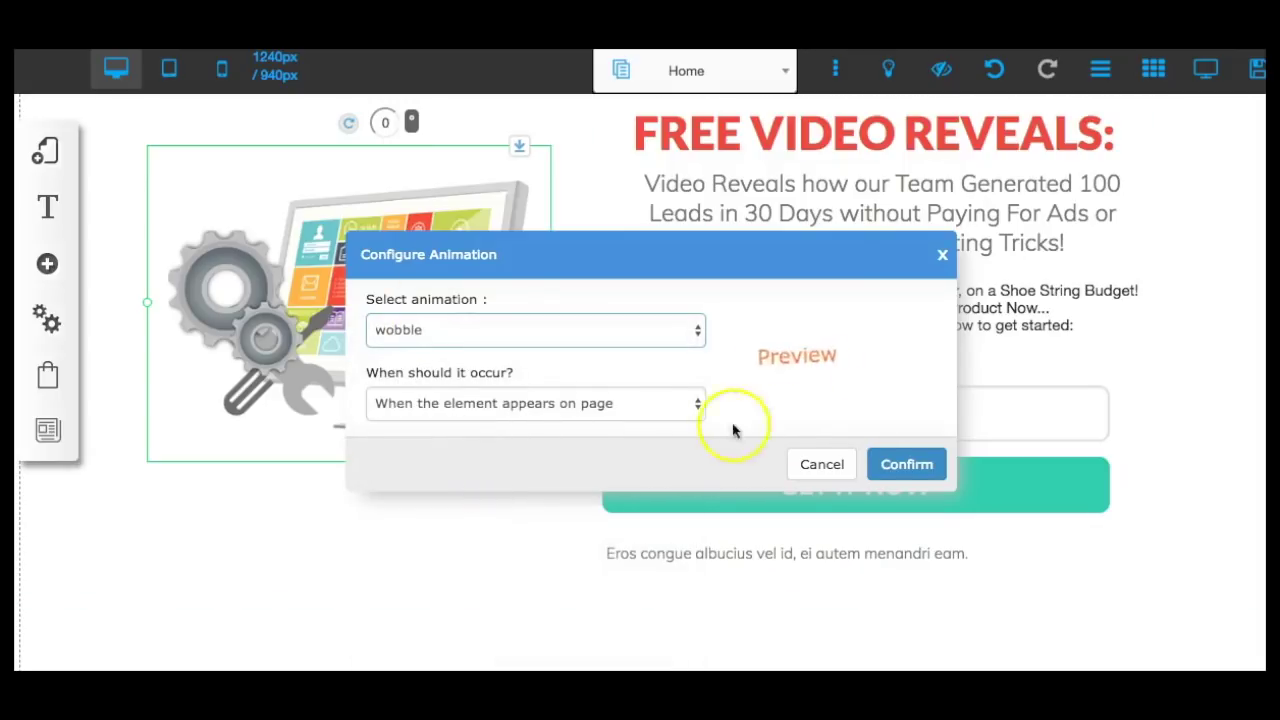
{"action": "left_click", "coordinate": [906, 464]}
{"action": "left_click", "coordinate": [480, 506]}
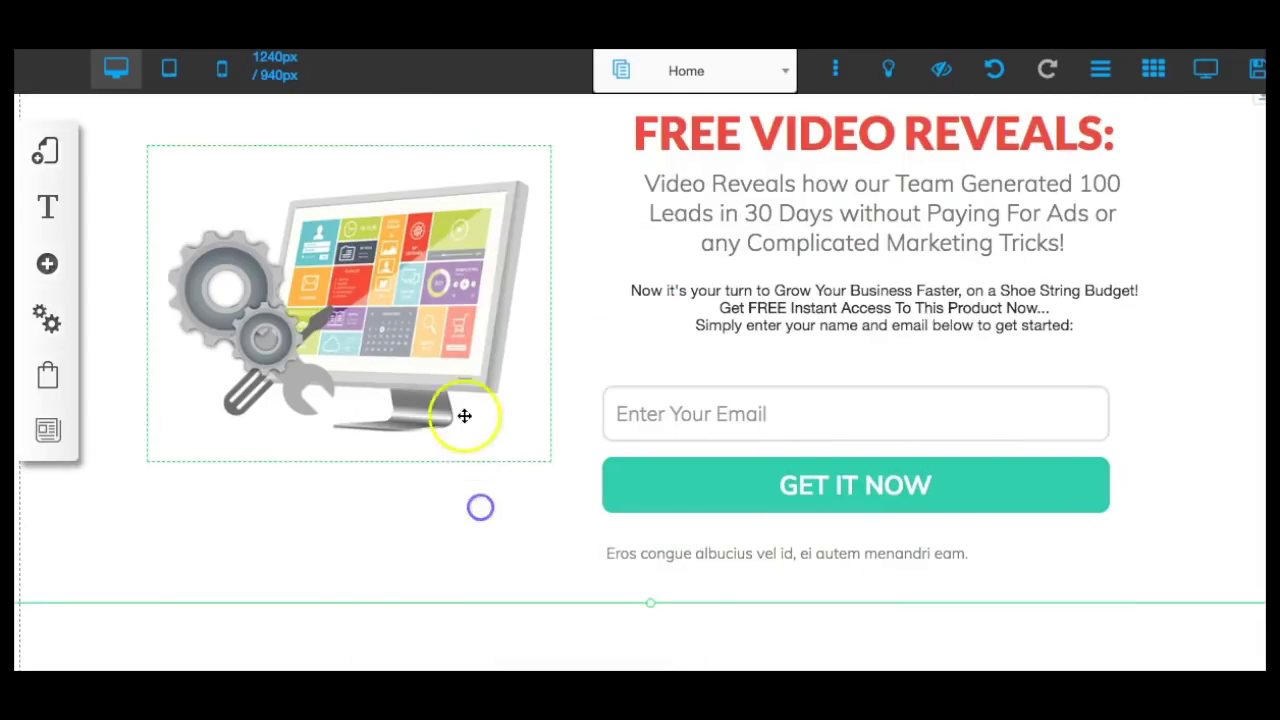
{"action": "left_click", "coordinate": [559, 305]}
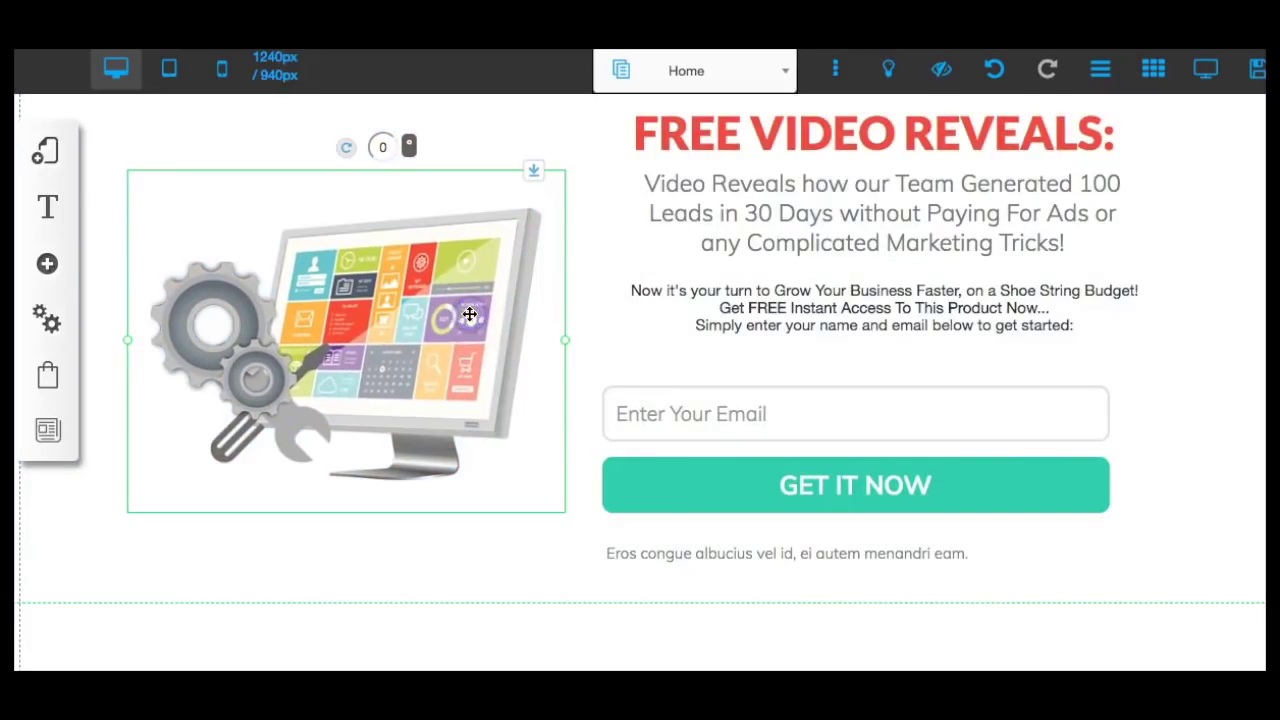
Replace the Eros congue line with a centered 'We Care About Your Privacy and will Never Spam You!' note.
{"action": "left_click", "coordinate": [963, 507]}
{"action": "left_click", "coordinate": [924, 561]}
{"action": "left_click", "coordinate": [983, 554]}
{"action": "left_click_drag", "start_coordinate": [972, 556], "coordinate": [599, 560]}
{"action": "type", "text": "W"}
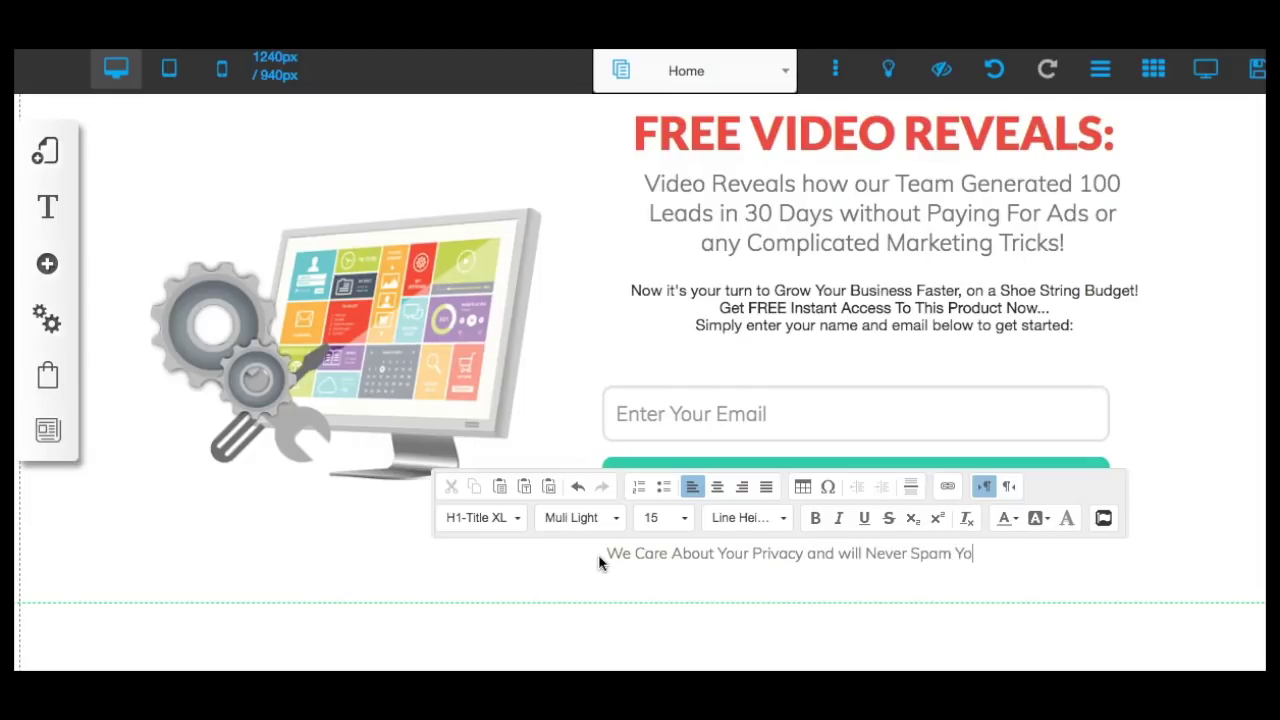
{"action": "left_click", "coordinate": [717, 486]}
{"action": "left_click", "coordinate": [1223, 509]}
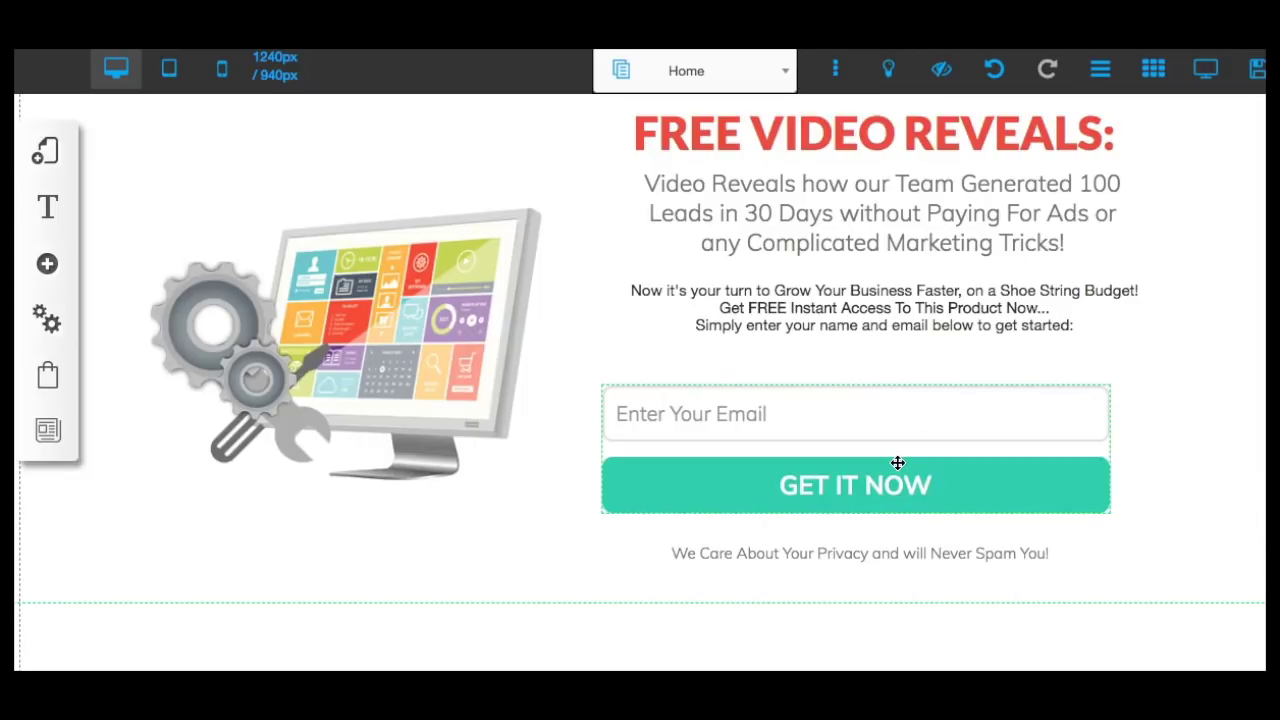
Bring up the email optin form's settings menu.
{"action": "right_click", "coordinate": [718, 420]}
{"action": "left_click", "coordinate": [734, 414]}
{"action": "right_click", "coordinate": [734, 414]}
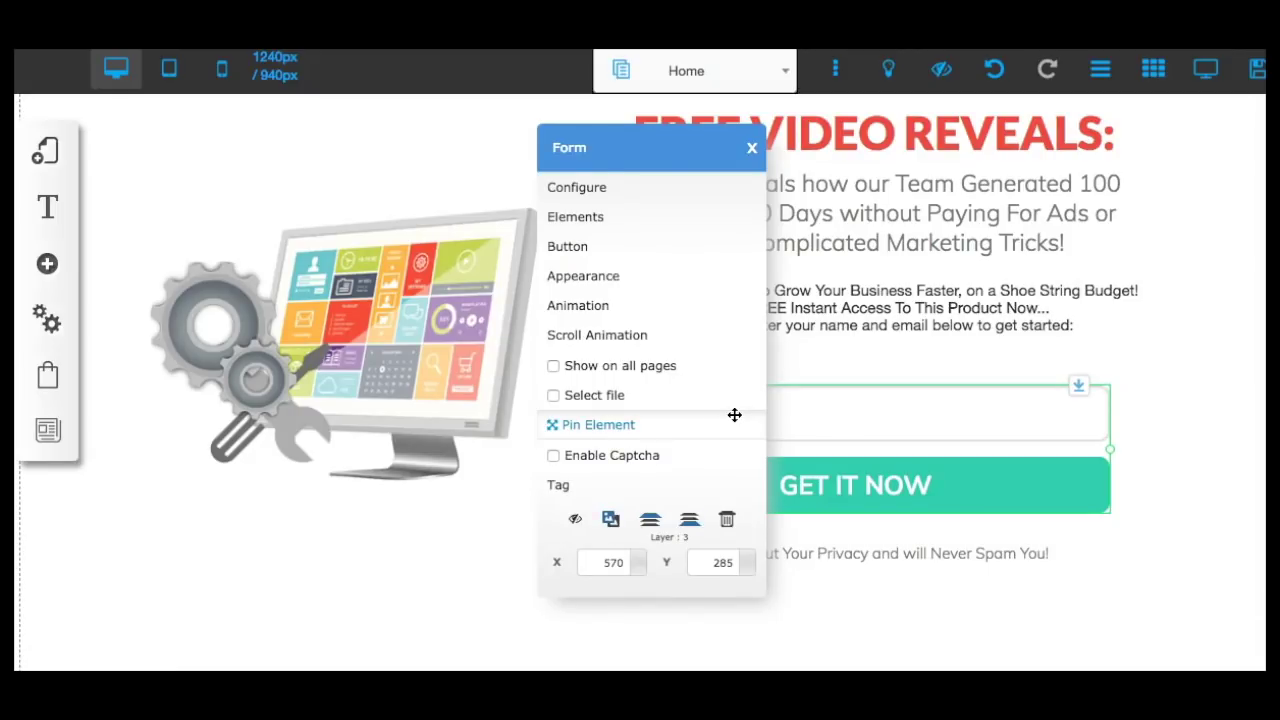
Replace the old email form with the green 'Get Access Now' Email/First name form, narrowed to the column.
{"action": "left_click", "coordinate": [727, 520]}
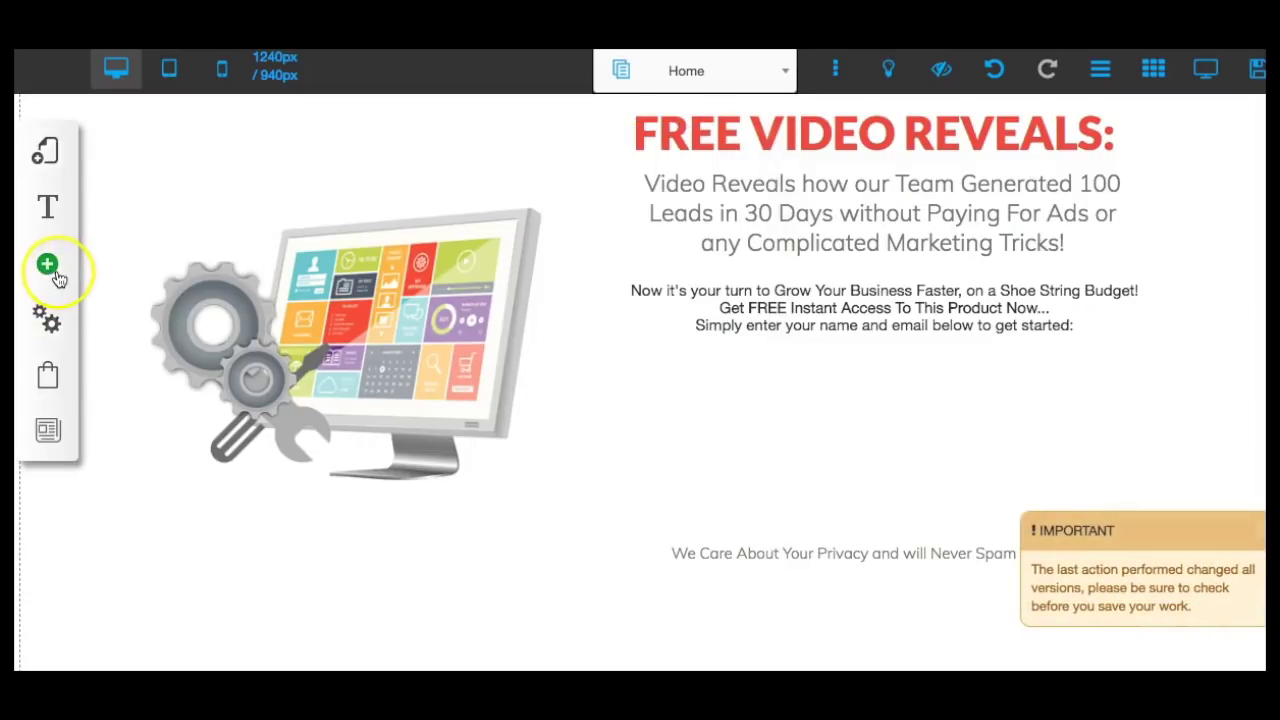
{"action": "left_click", "coordinate": [57, 274]}
{"action": "scroll", "coordinate": [243, 343], "scroll_direction": "down", "scroll_amount": 3}
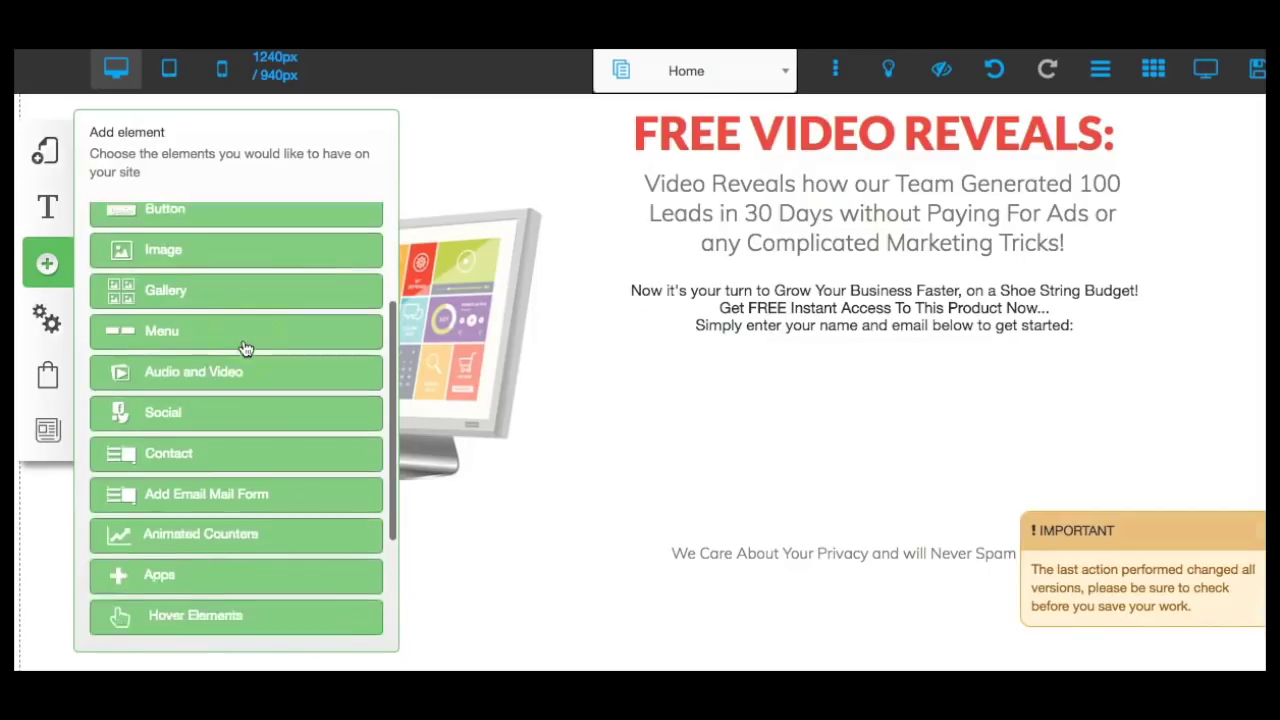
{"action": "scroll", "coordinate": [246, 345], "scroll_direction": "down", "scroll_amount": 1}
{"action": "left_click_drag", "start_coordinate": [198, 462], "coordinate": [215, 507]}
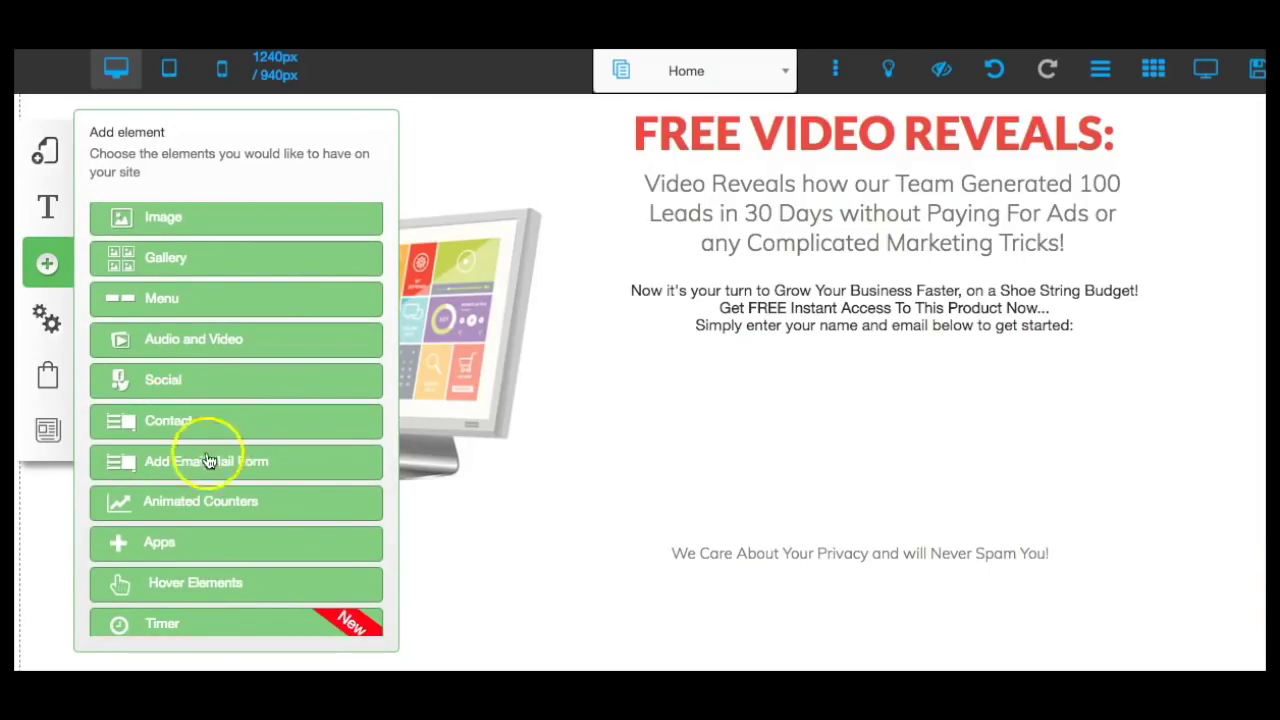
{"action": "left_click", "coordinate": [285, 465]}
{"action": "scroll", "coordinate": [286, 428], "scroll_direction": "down", "scroll_amount": 3}
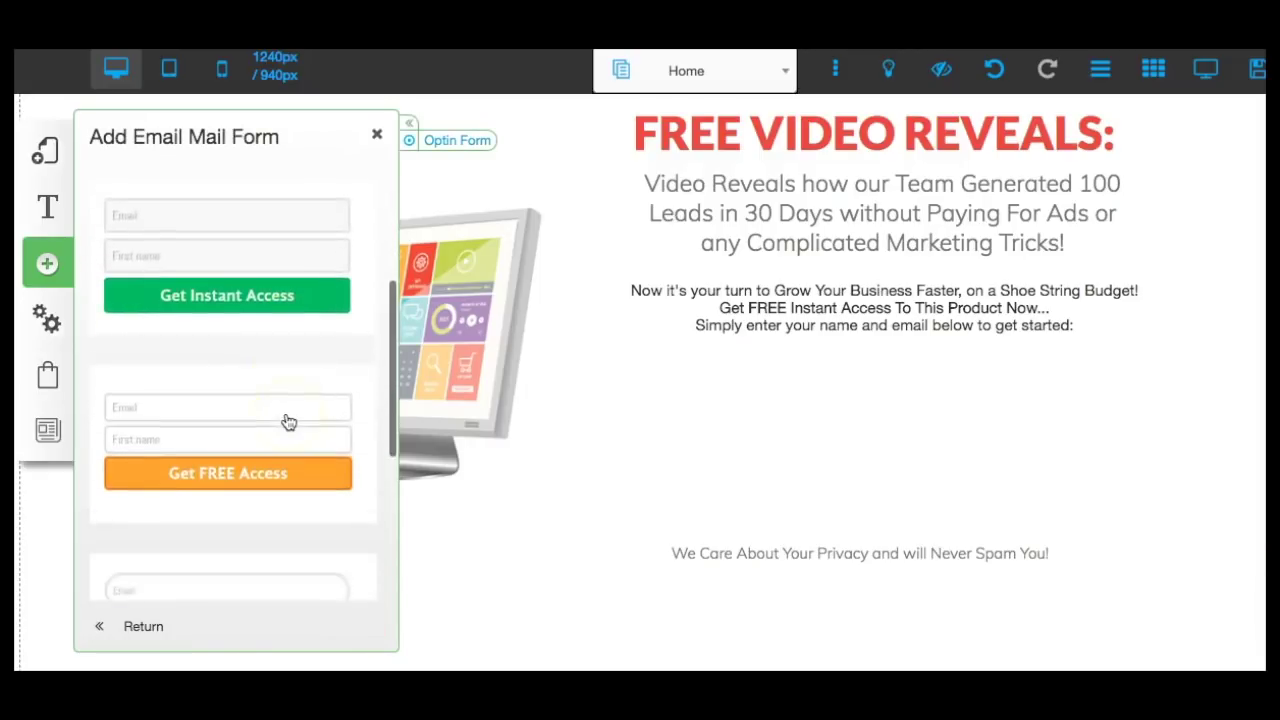
{"action": "scroll", "coordinate": [287, 421], "scroll_direction": "down", "scroll_amount": 6}
{"action": "left_click", "coordinate": [285, 348]}
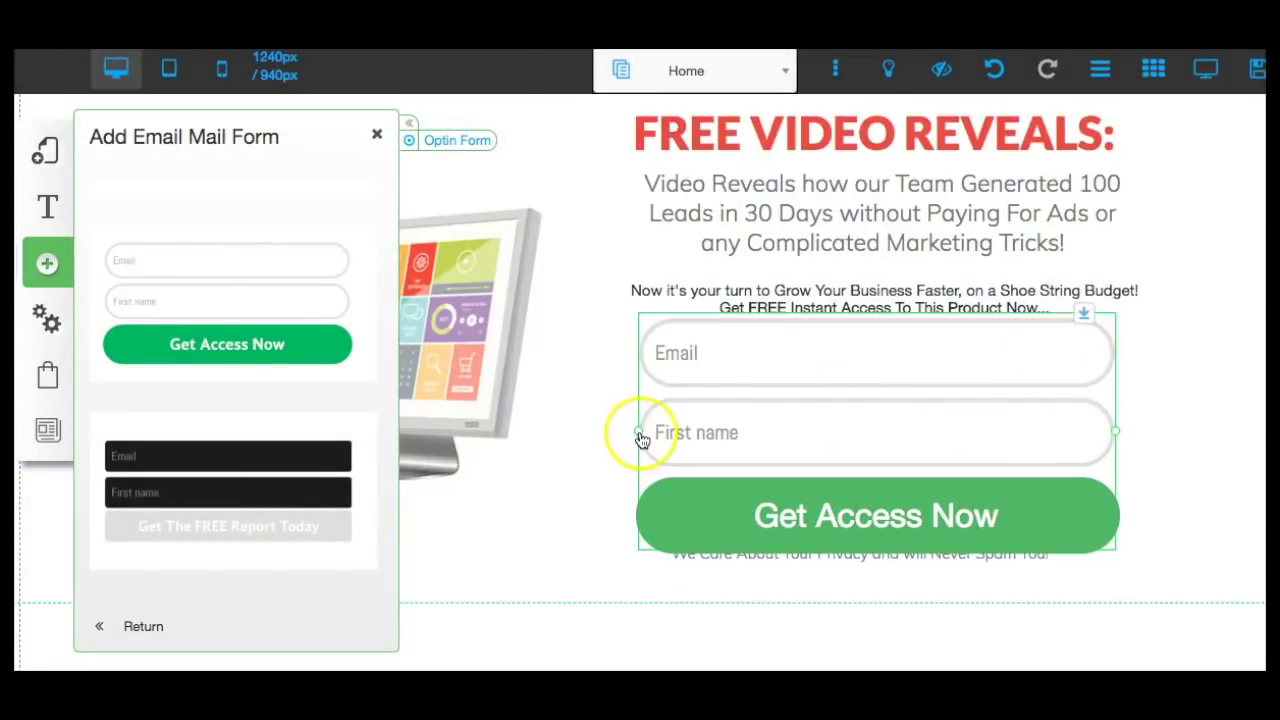
{"action": "left_click_drag", "start_coordinate": [640, 435], "coordinate": [655, 433]}
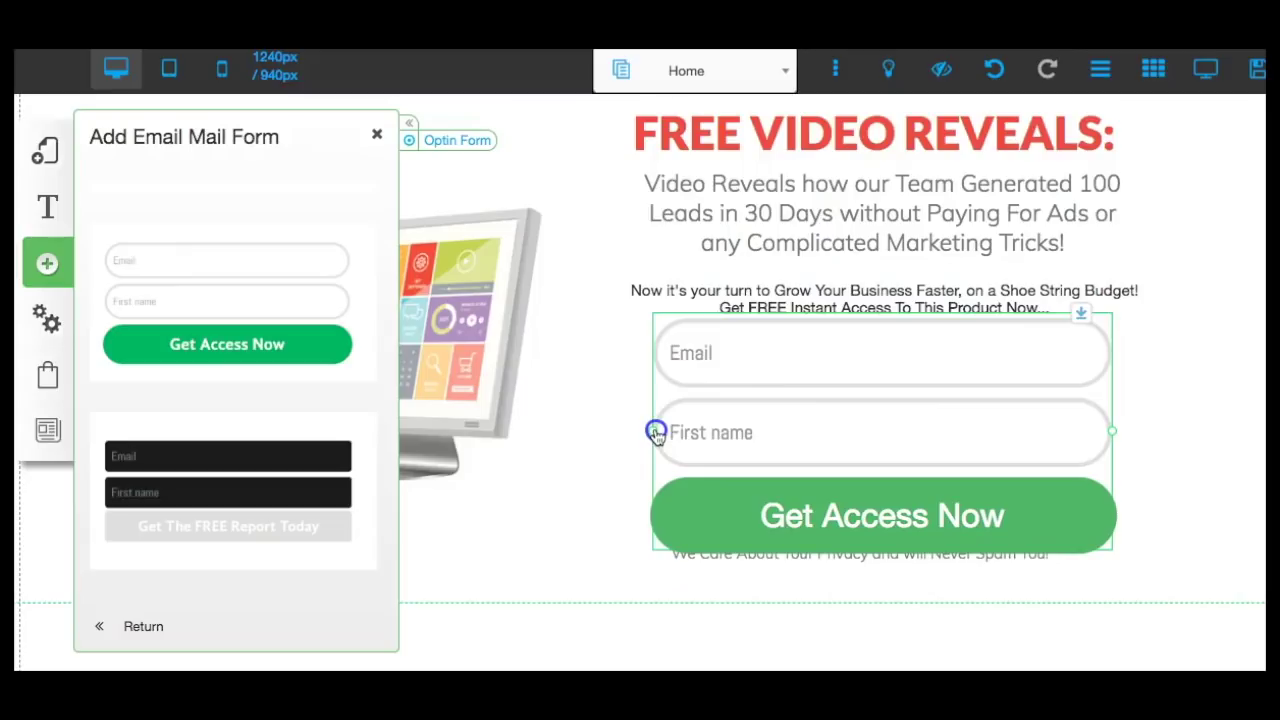
{"action": "left_click", "coordinate": [1174, 466]}
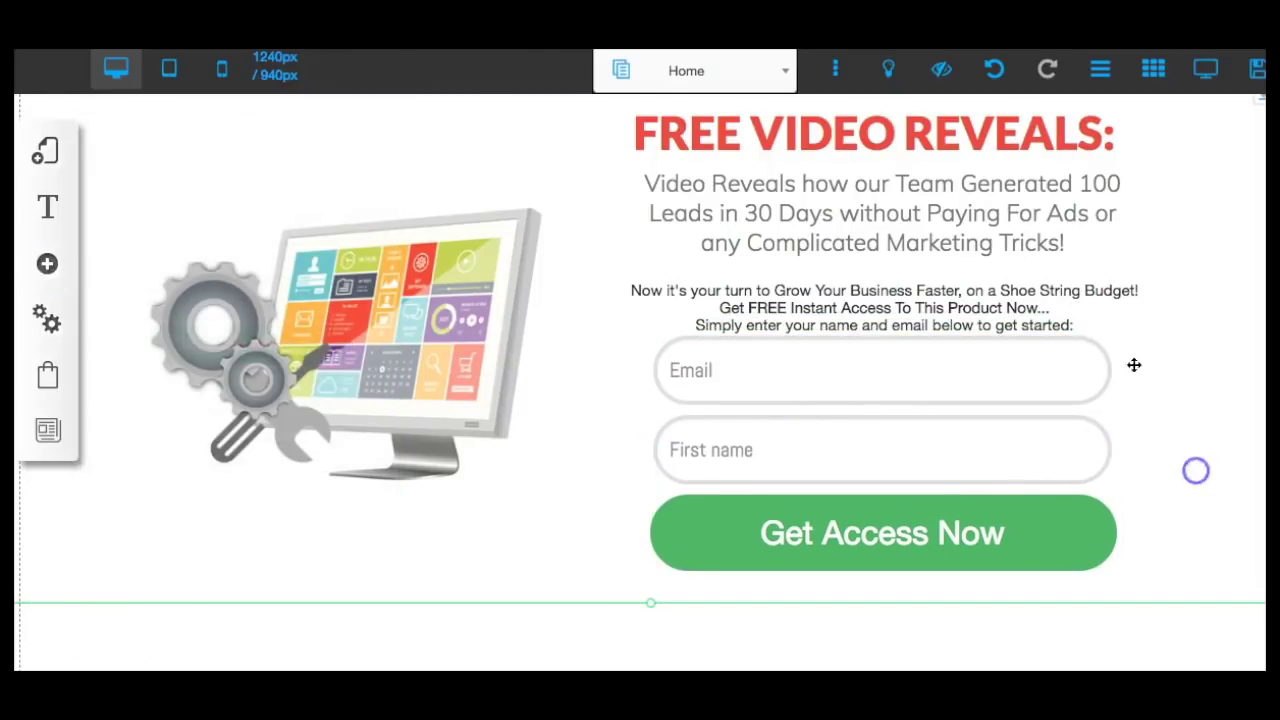
Extend the section and place the optin form under the intro text with the privacy note below.
{"action": "scroll", "coordinate": [1186, 380], "scroll_direction": "down", "scroll_amount": 4}
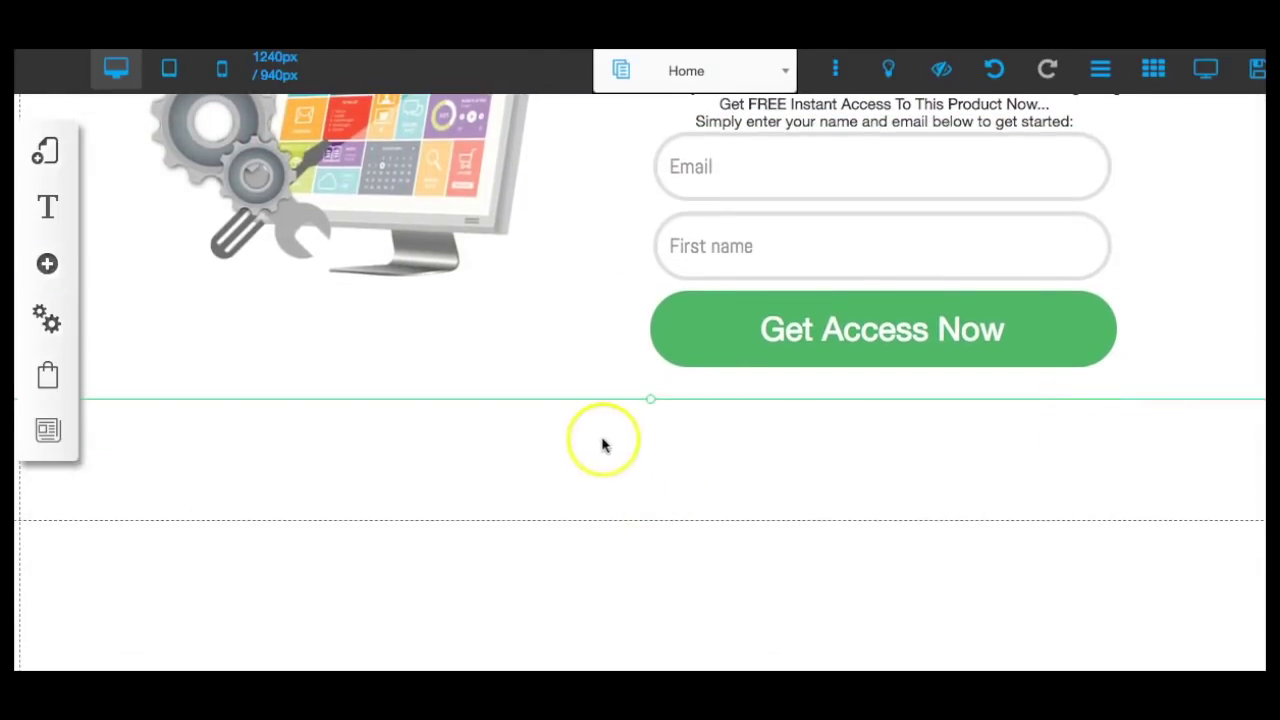
{"action": "left_click_drag", "start_coordinate": [651, 409], "coordinate": [644, 494]}
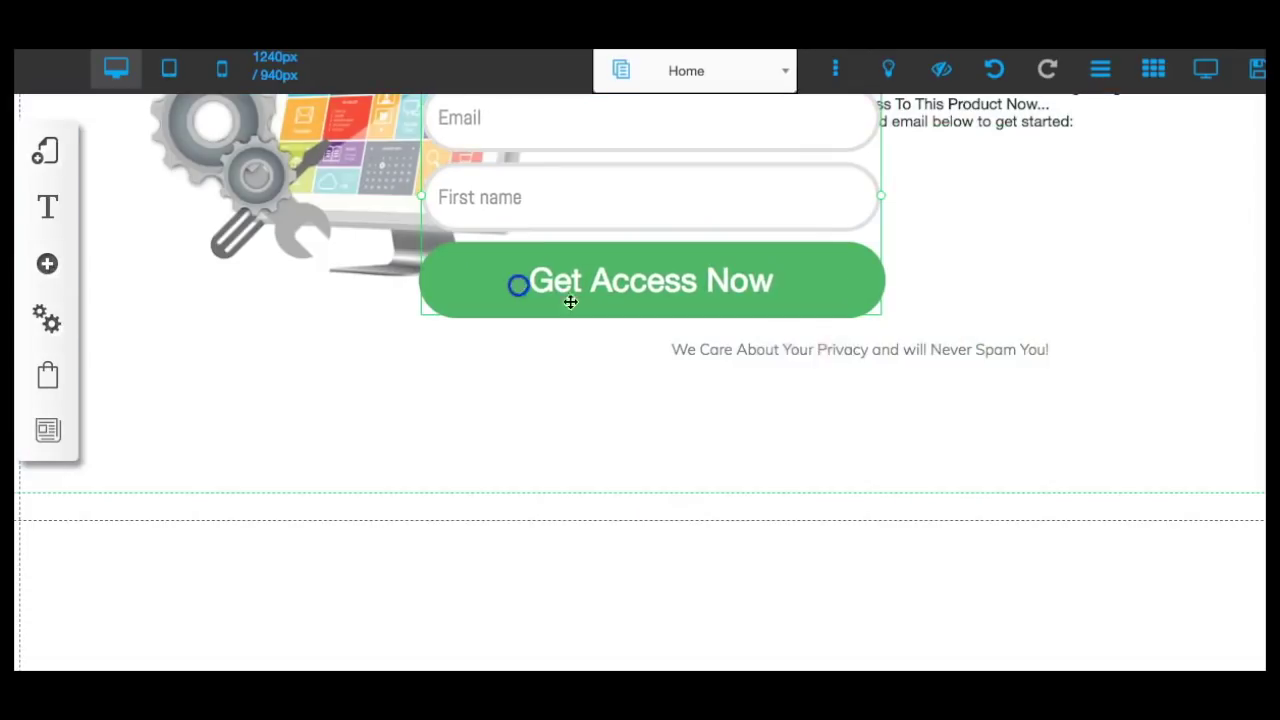
{"action": "left_click_drag", "start_coordinate": [874, 354], "coordinate": [891, 457]}
{"action": "left_click_drag", "start_coordinate": [729, 280], "coordinate": [986, 362]}
{"action": "left_click", "coordinate": [465, 325]}
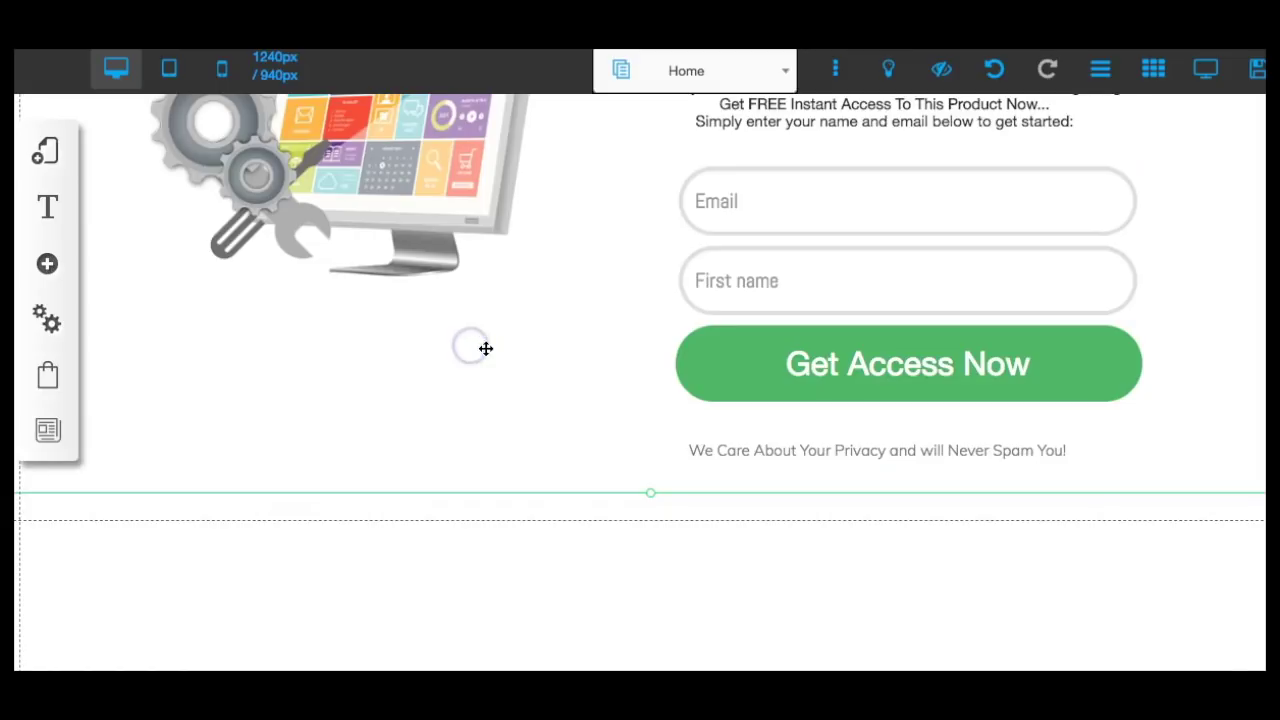
Nudge the monitor image up slightly and shift the section content upward.
{"action": "scroll", "coordinate": [485, 348], "scroll_direction": "up", "scroll_amount": 5}
{"action": "left_click", "coordinate": [428, 366]}
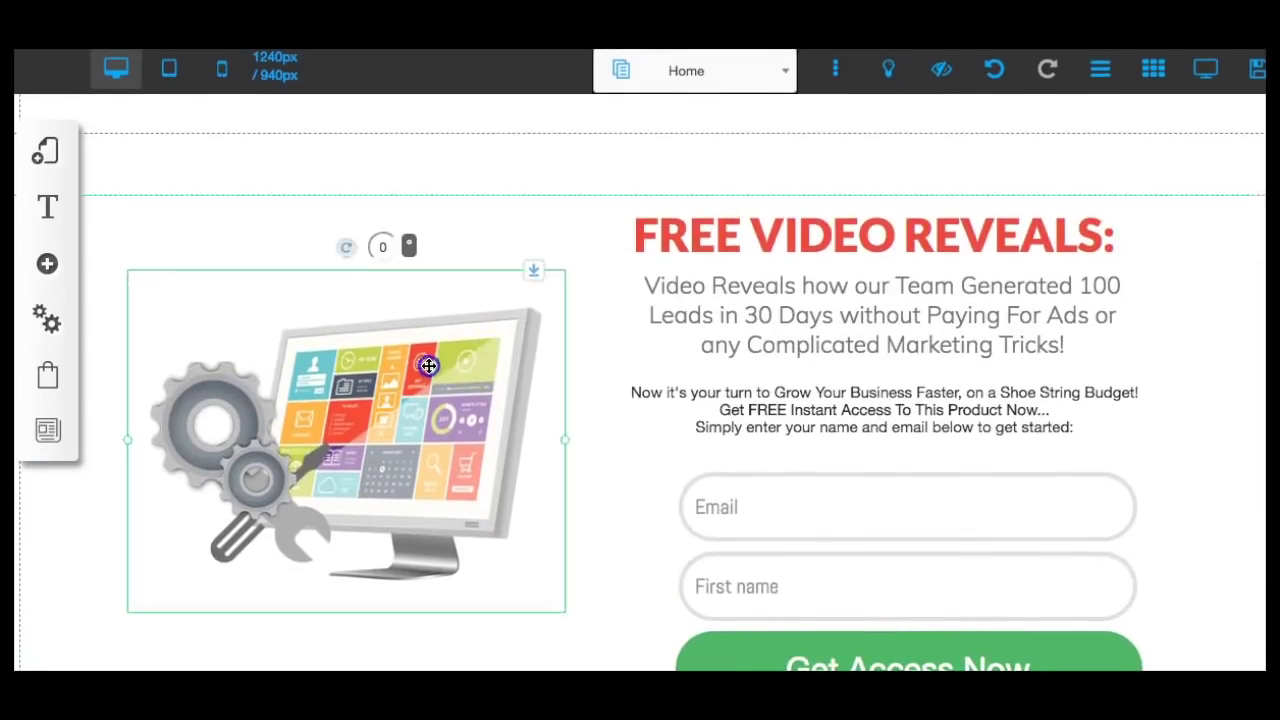
{"action": "left_click_drag", "start_coordinate": [428, 366], "coordinate": [426, 352]}
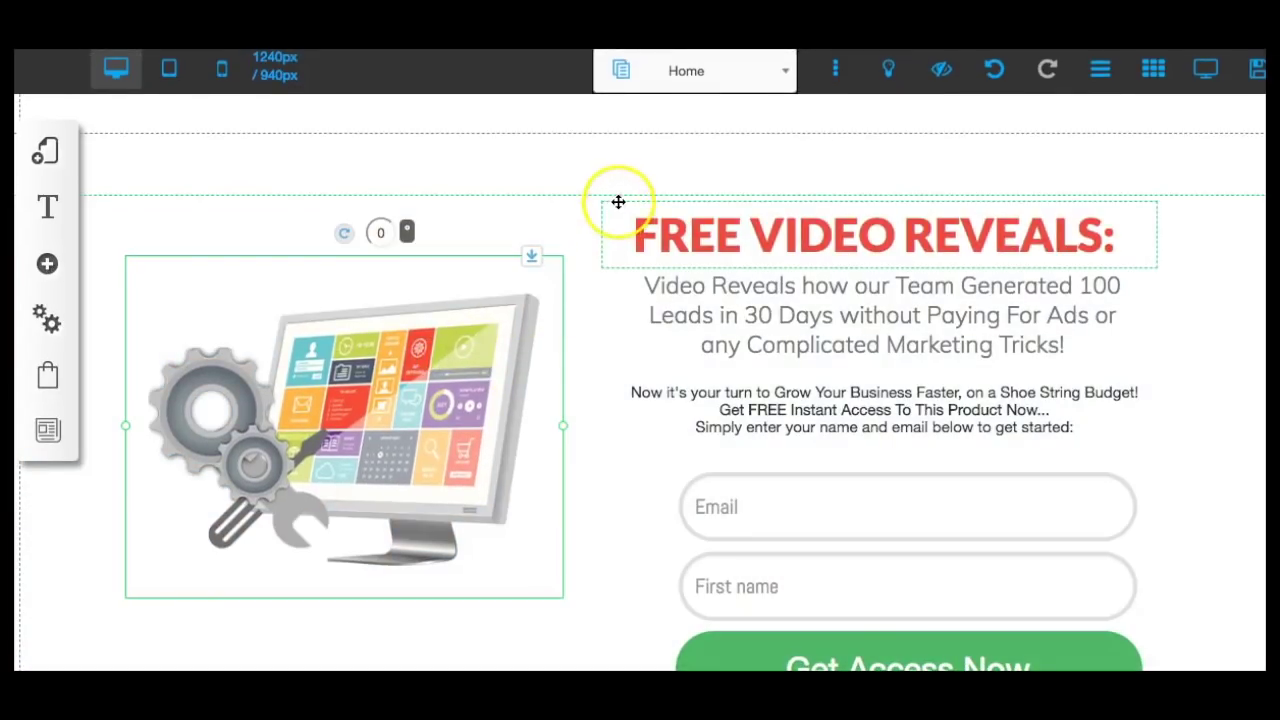
{"action": "left_click_drag", "start_coordinate": [574, 200], "coordinate": [574, 137]}
{"action": "scroll", "coordinate": [574, 303], "scroll_direction": "down", "scroll_amount": 3}
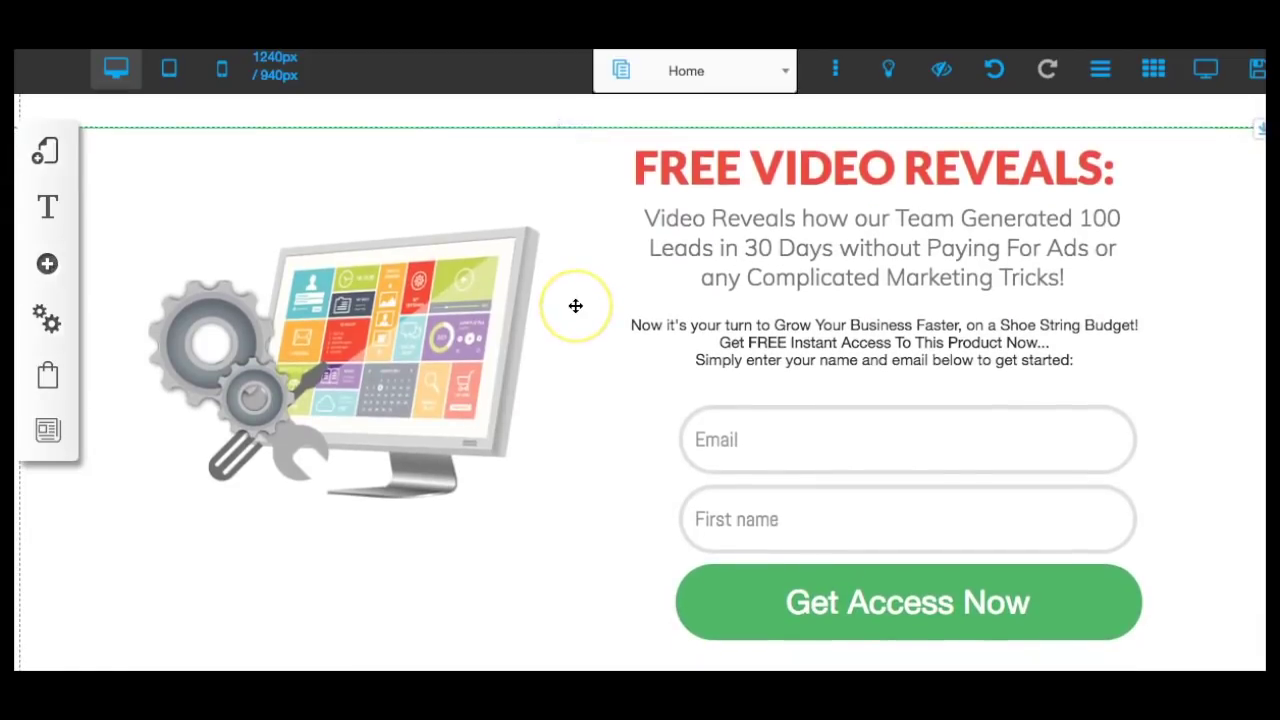
Set MailingBoss as the optin form's email marketing service and browse its mailing lists.
{"action": "left_click", "coordinate": [774, 371]}
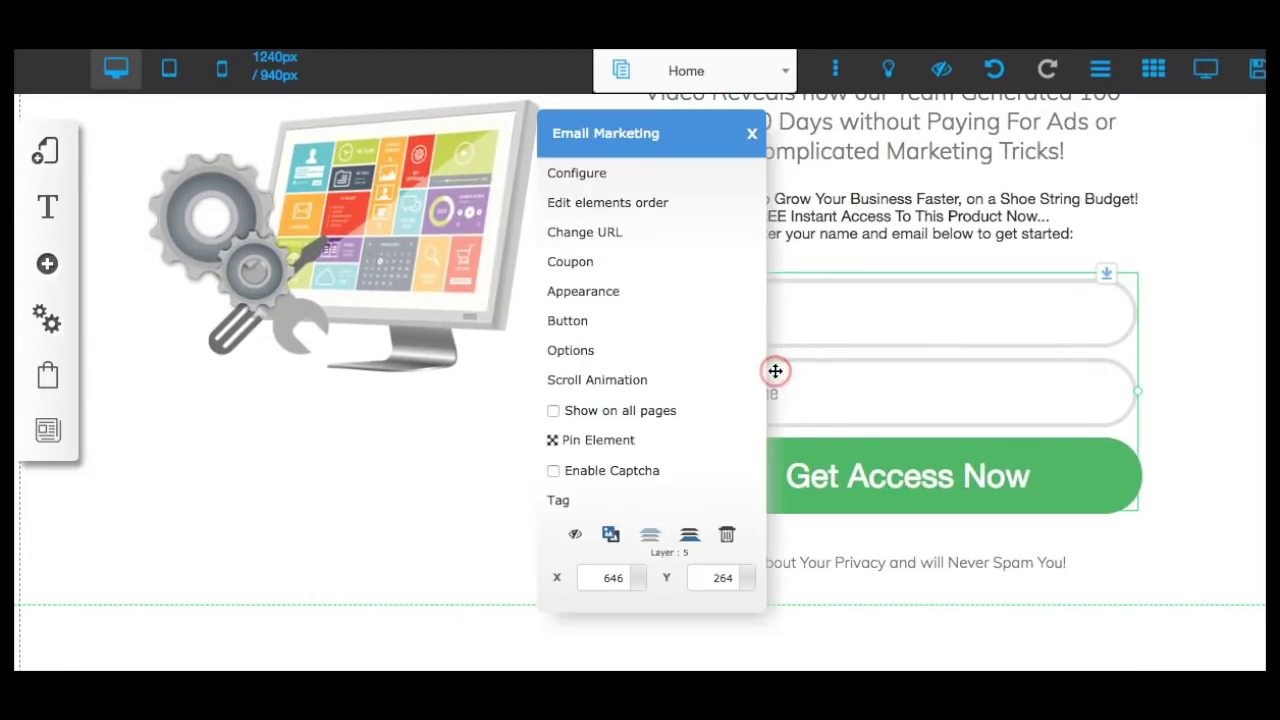
{"action": "left_click", "coordinate": [585, 176]}
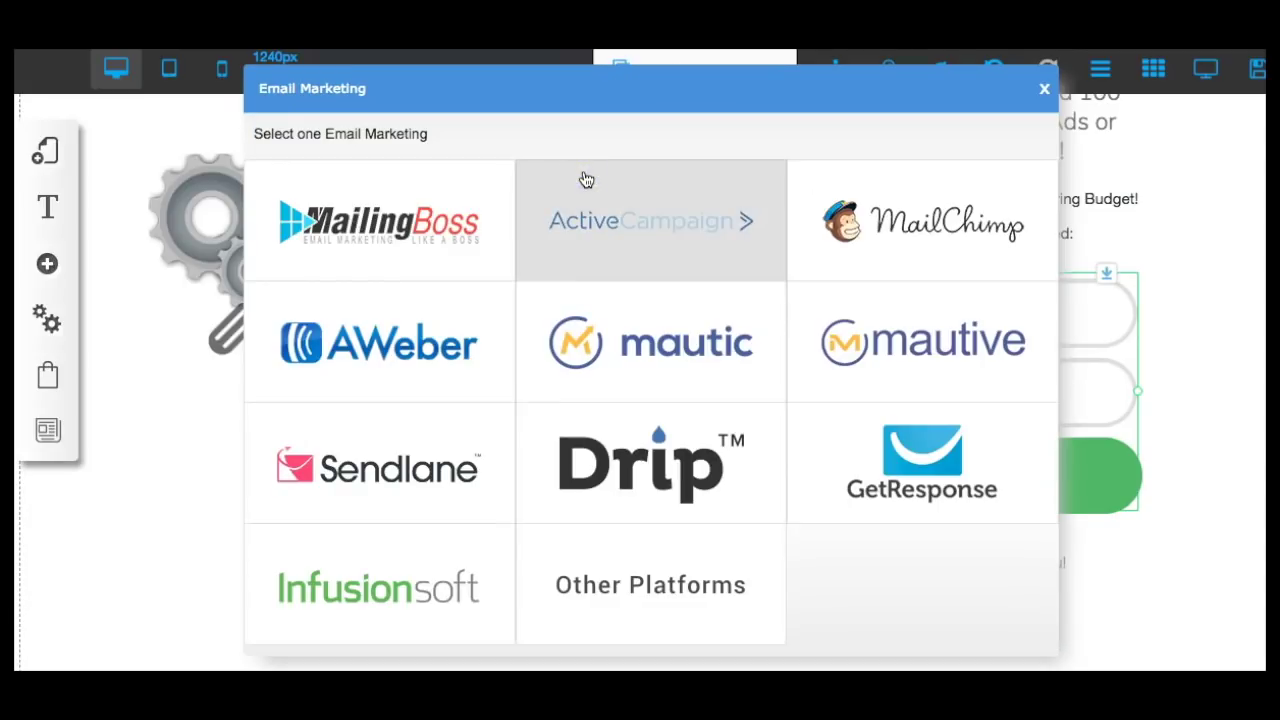
{"action": "left_click", "coordinate": [585, 152]}
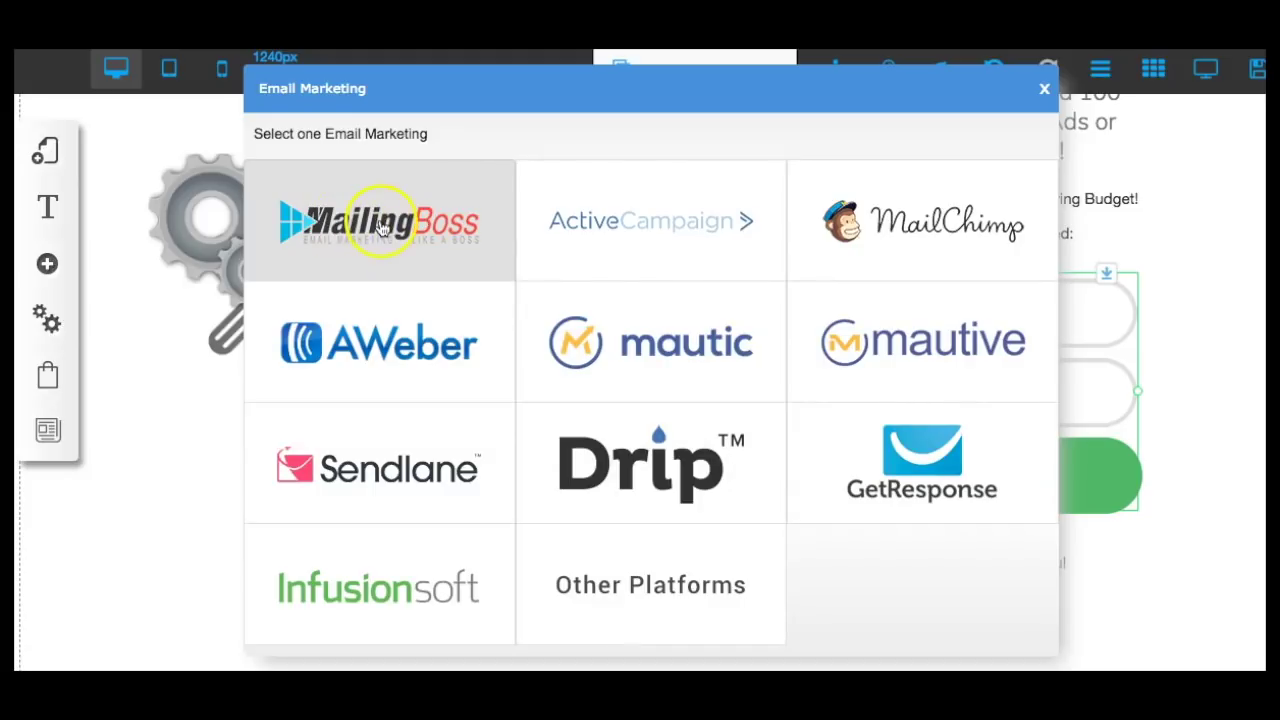
{"action": "left_click", "coordinate": [380, 235]}
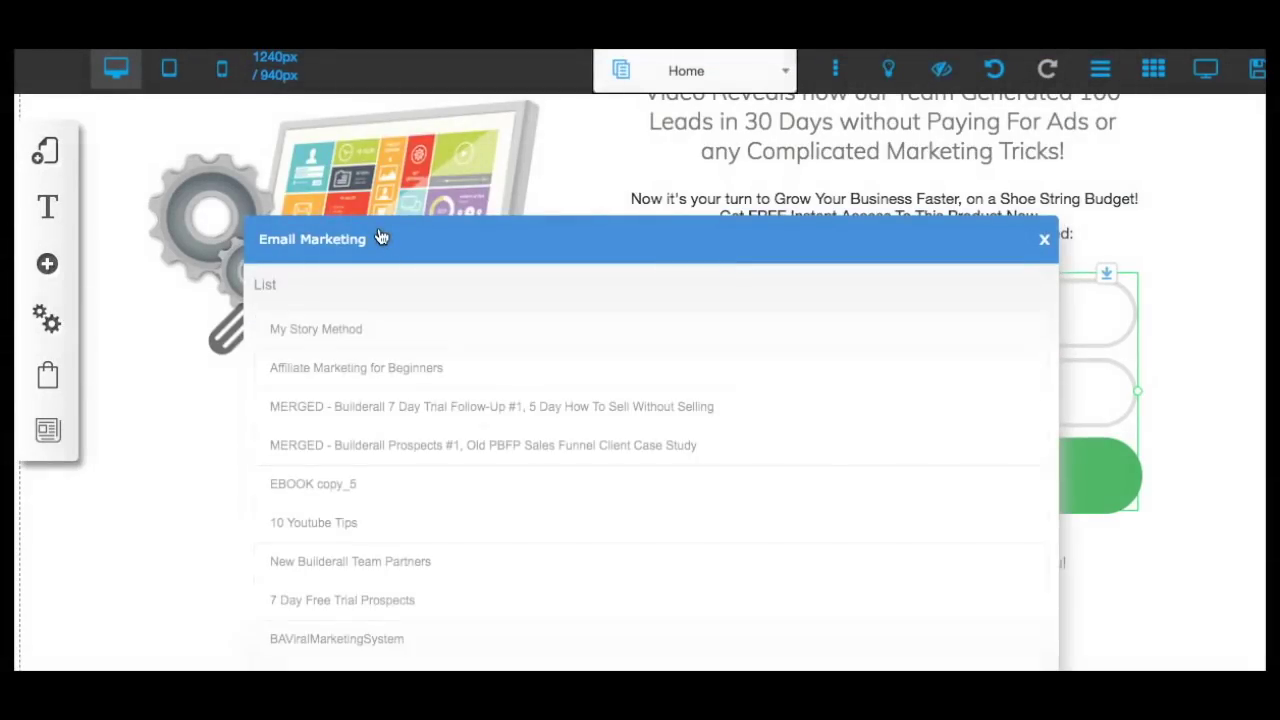
{"action": "left_click", "coordinate": [538, 410]}
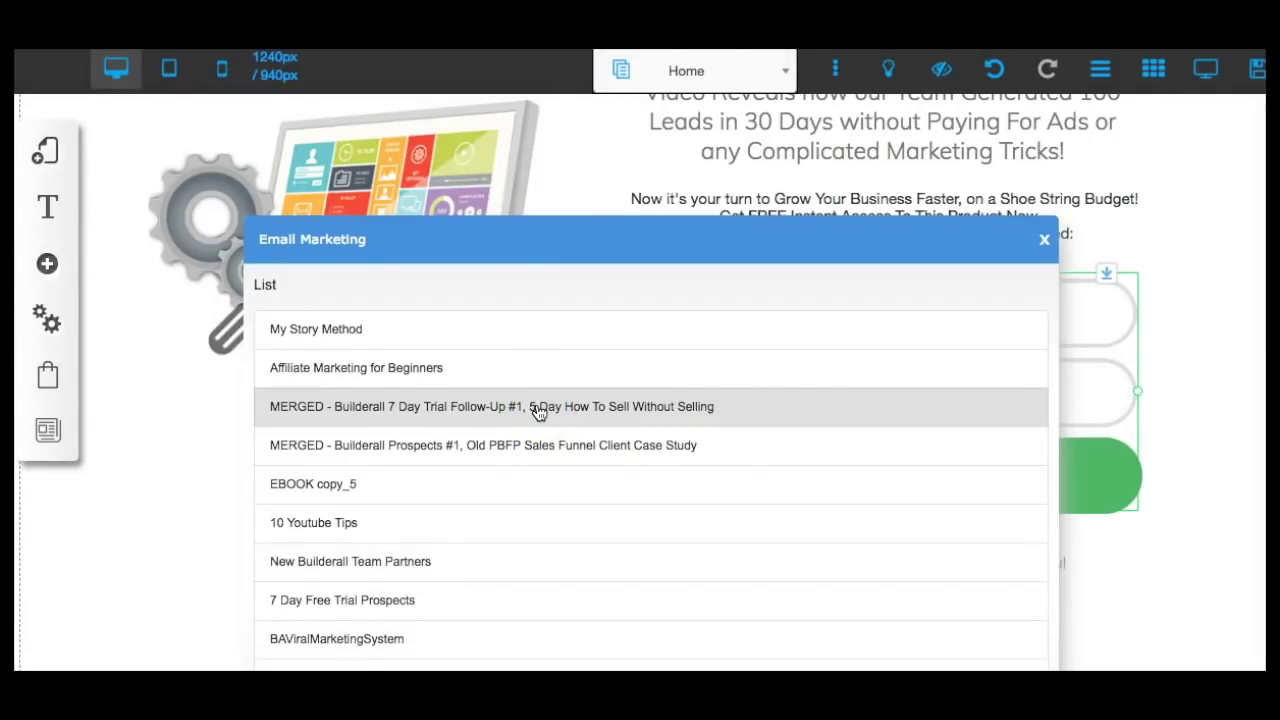
{"action": "scroll", "coordinate": [536, 410], "scroll_direction": "down", "scroll_amount": 2}
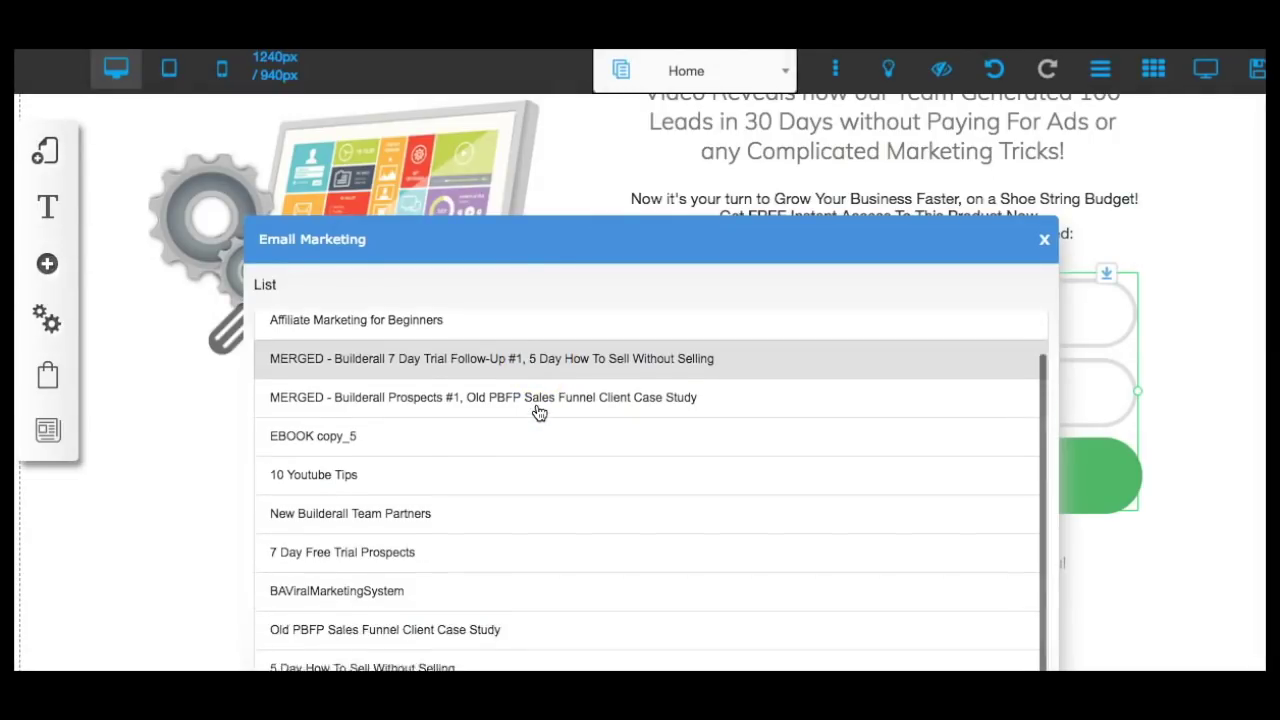
Subscribe the form's signups to the BAViralMarketingSystem list.
{"action": "left_click", "coordinate": [371, 581]}
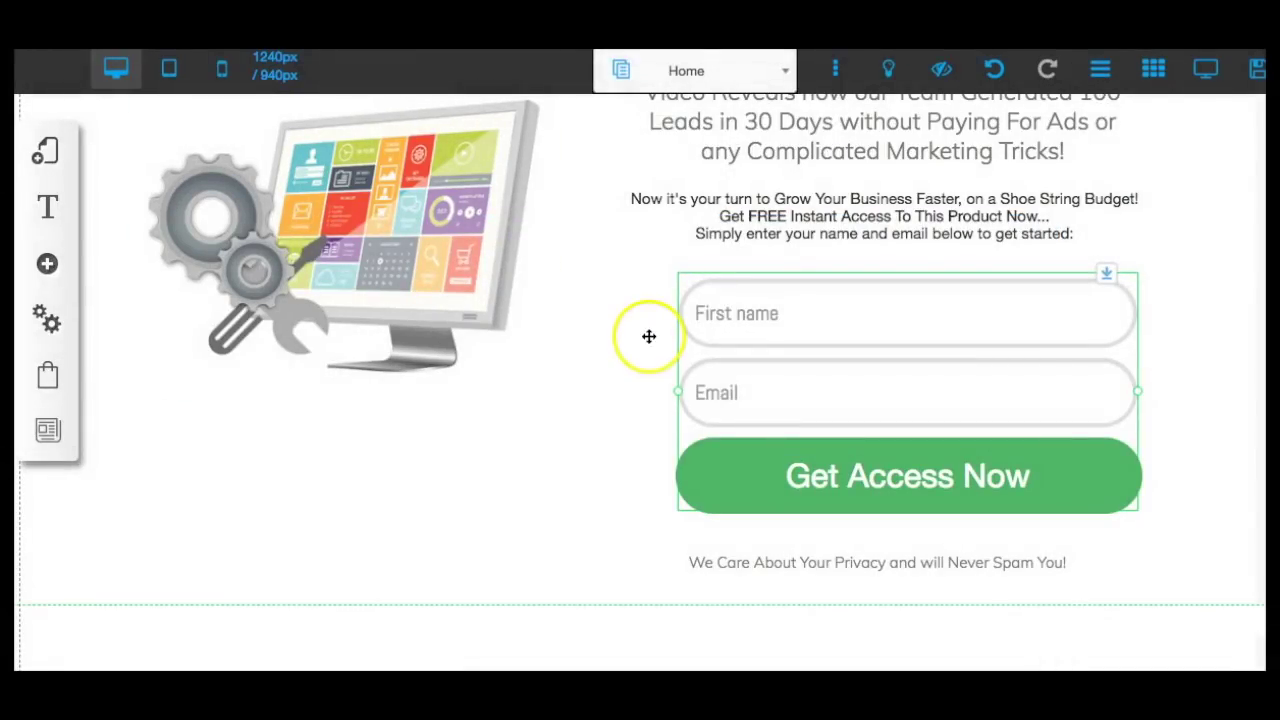
{"action": "left_click", "coordinate": [636, 362]}
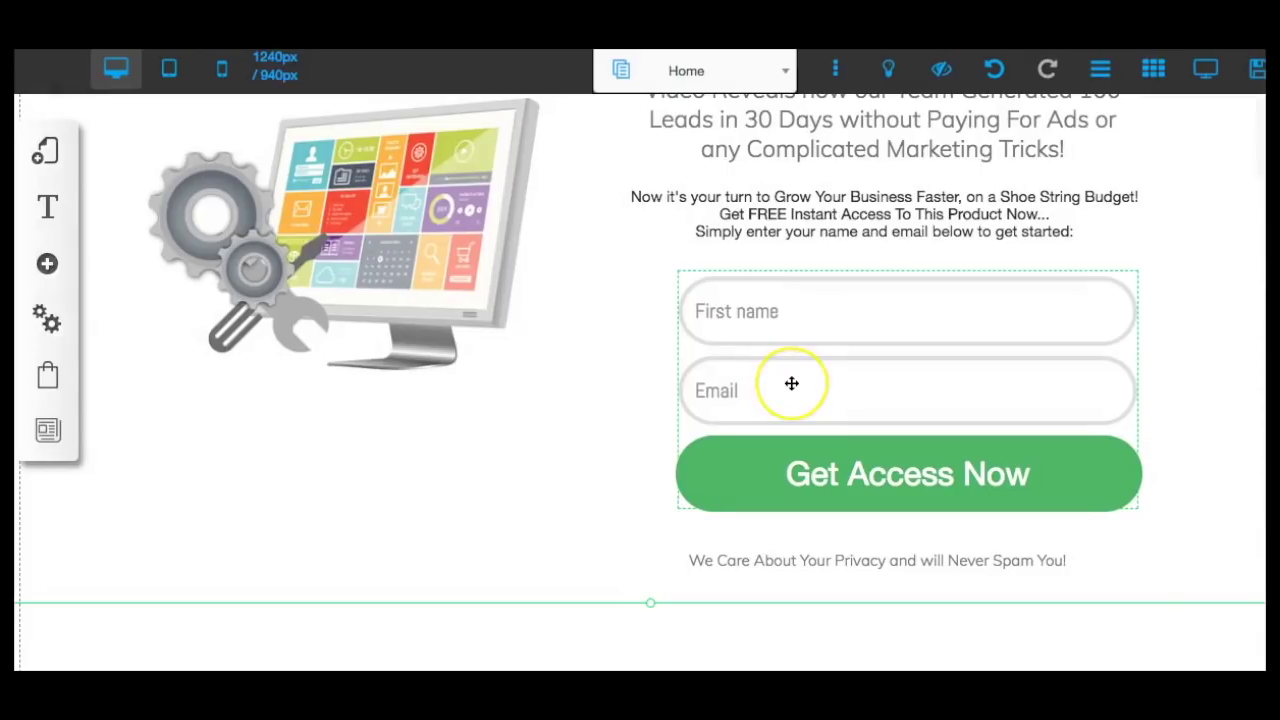
{"action": "scroll", "coordinate": [791, 383], "scroll_direction": "down", "scroll_amount": 1}
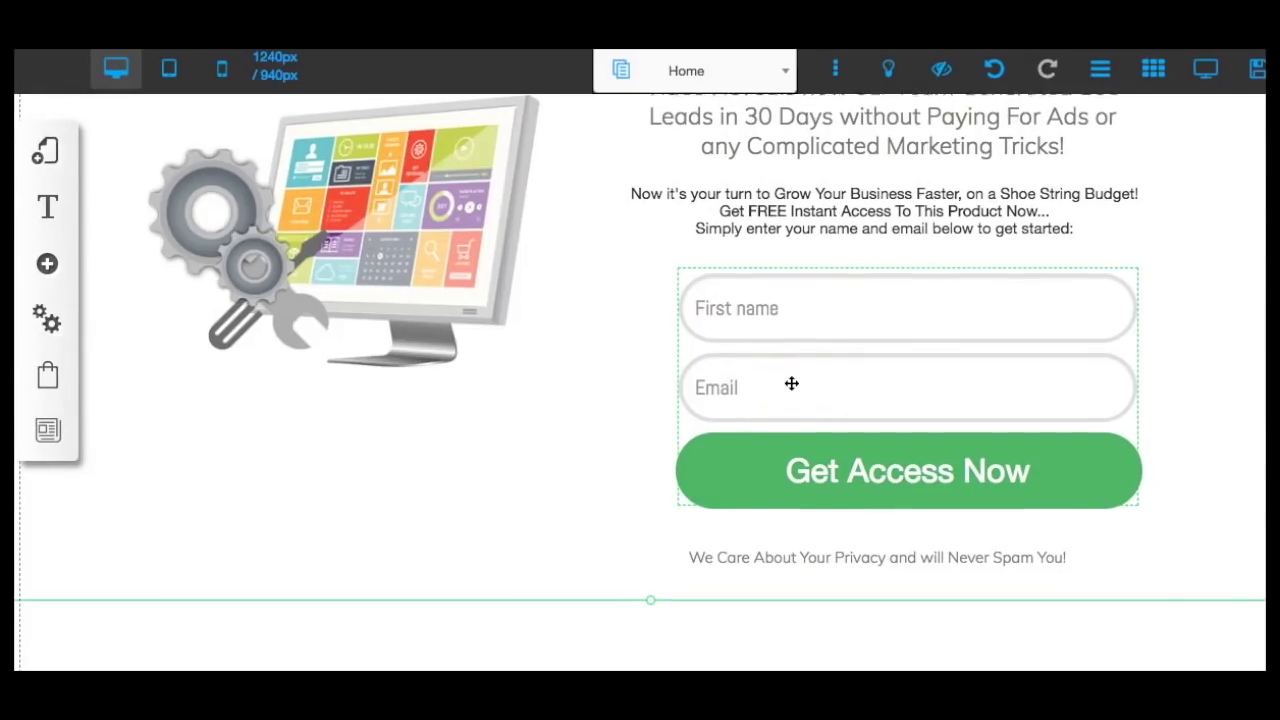
{"action": "left_click", "coordinate": [791, 392]}
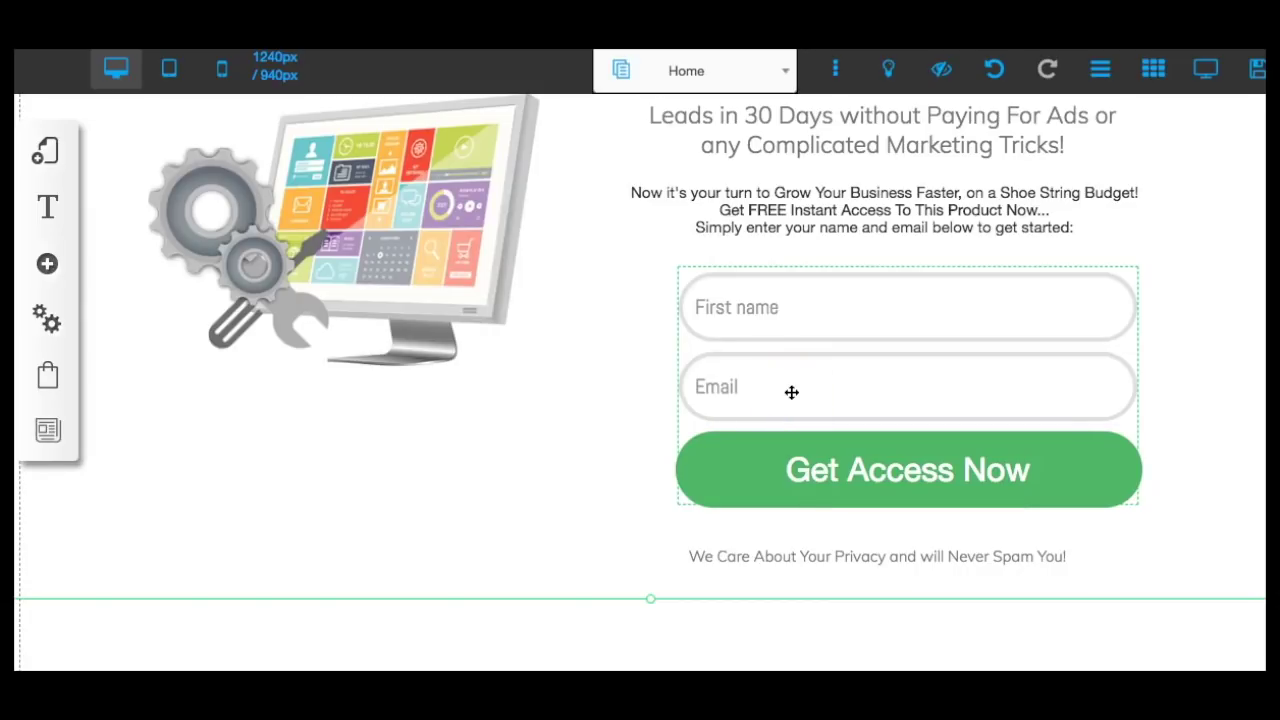
Open the form's redirect URL page link, then close it without choosing a page.
{"action": "right_click", "coordinate": [791, 392]}
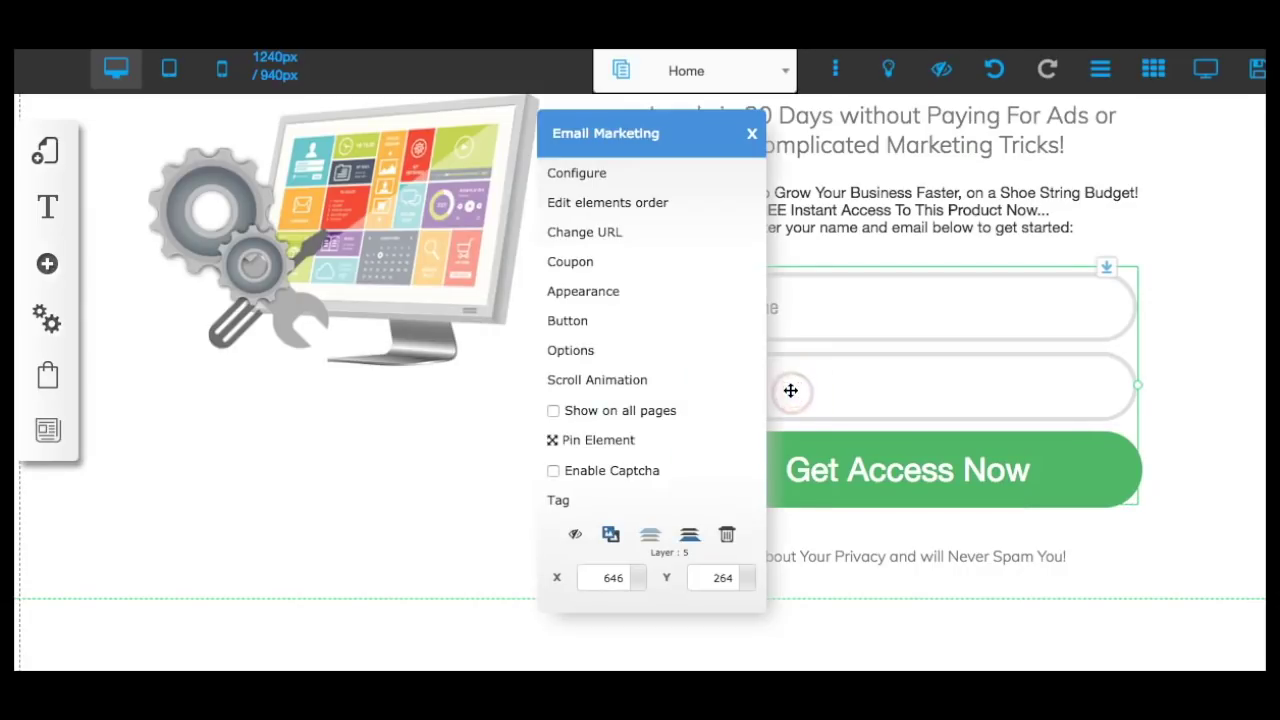
{"action": "left_click", "coordinate": [609, 238]}
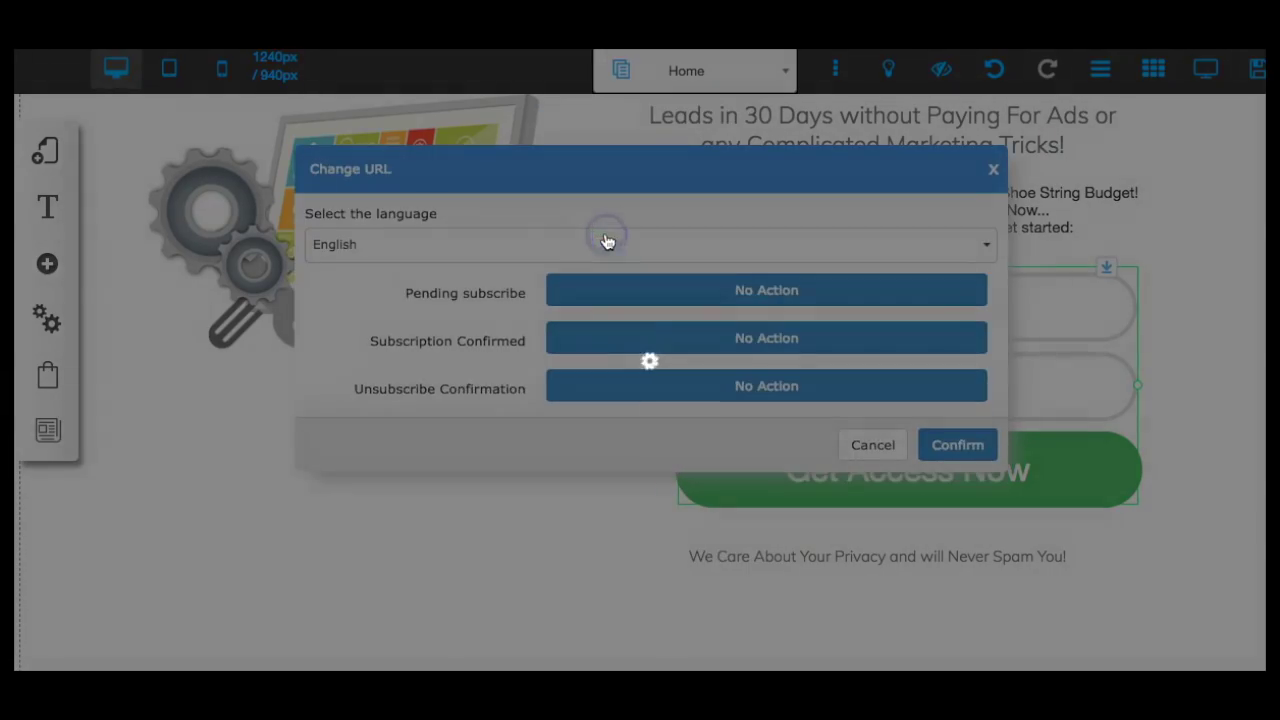
{"action": "left_click", "coordinate": [738, 298]}
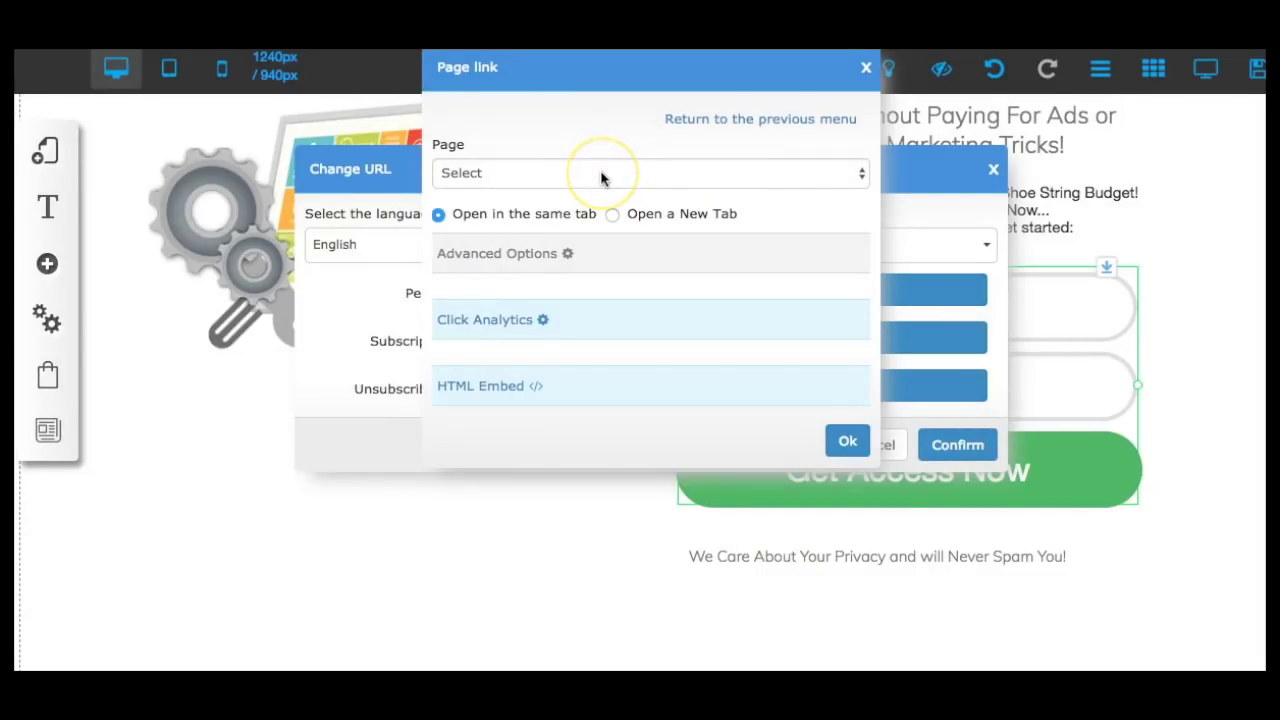
{"action": "left_click", "coordinate": [601, 175]}
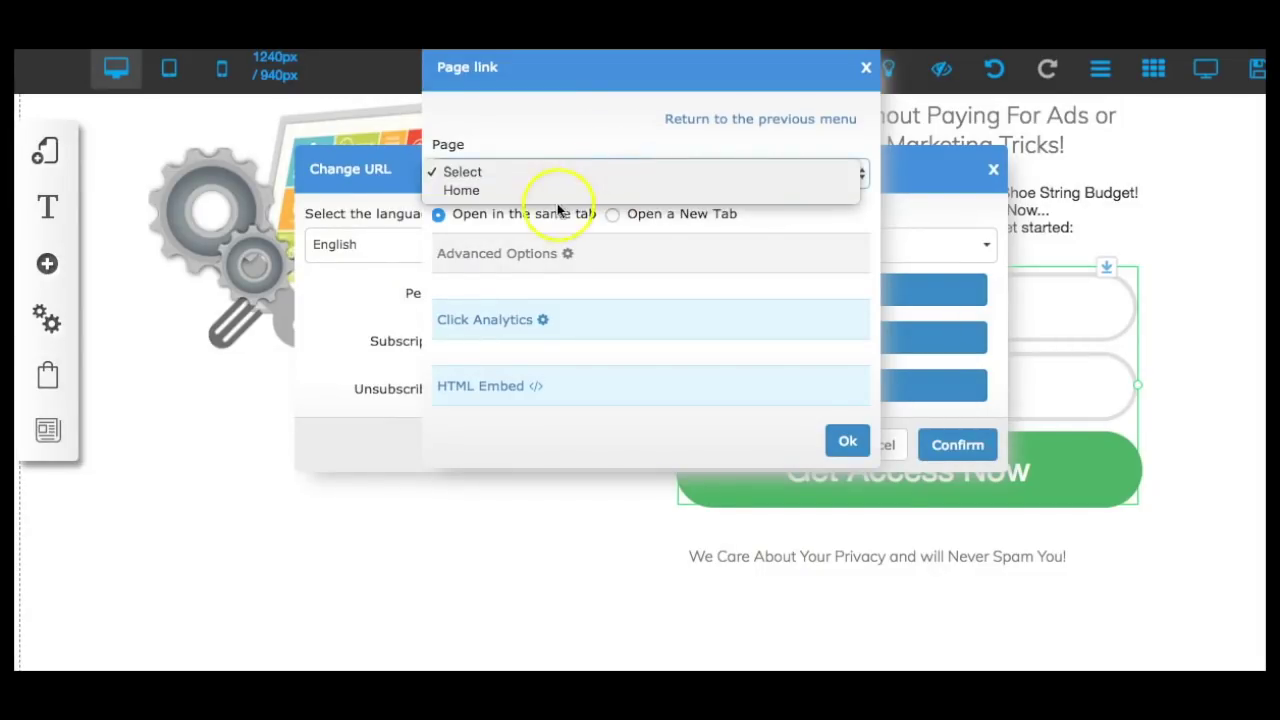
{"action": "left_click", "coordinate": [578, 147]}
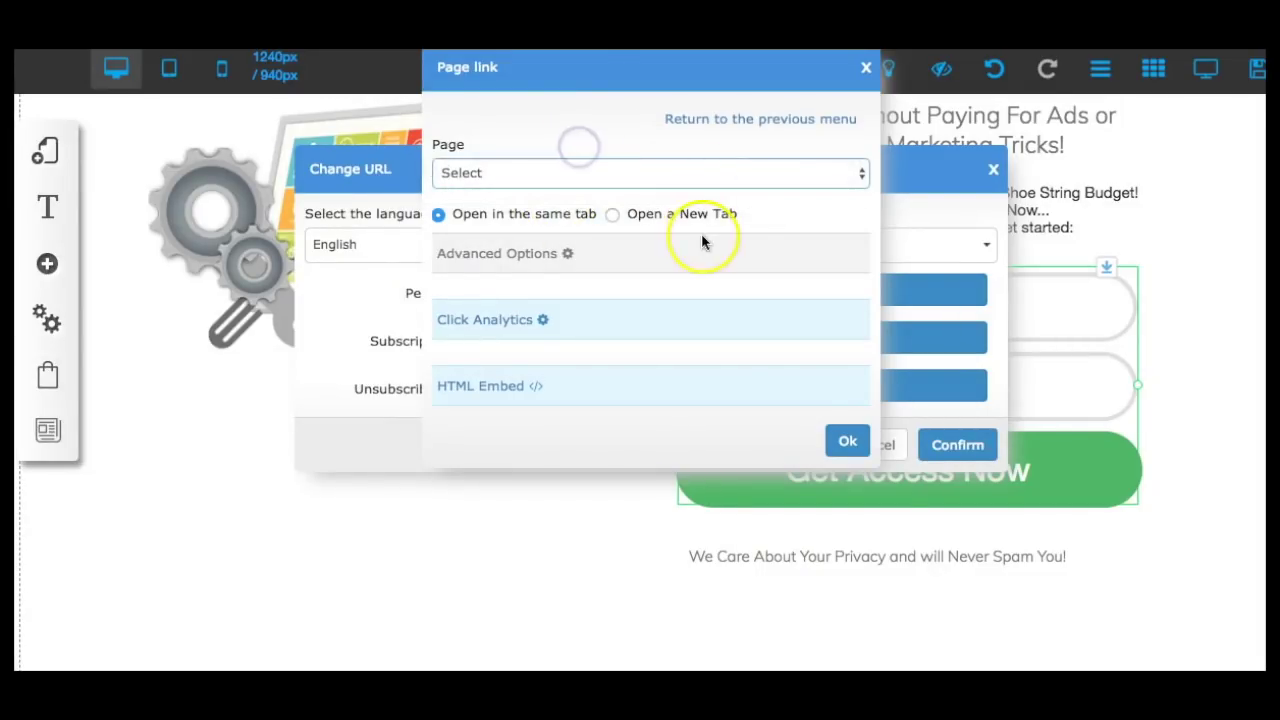
{"action": "left_click", "coordinate": [846, 445]}
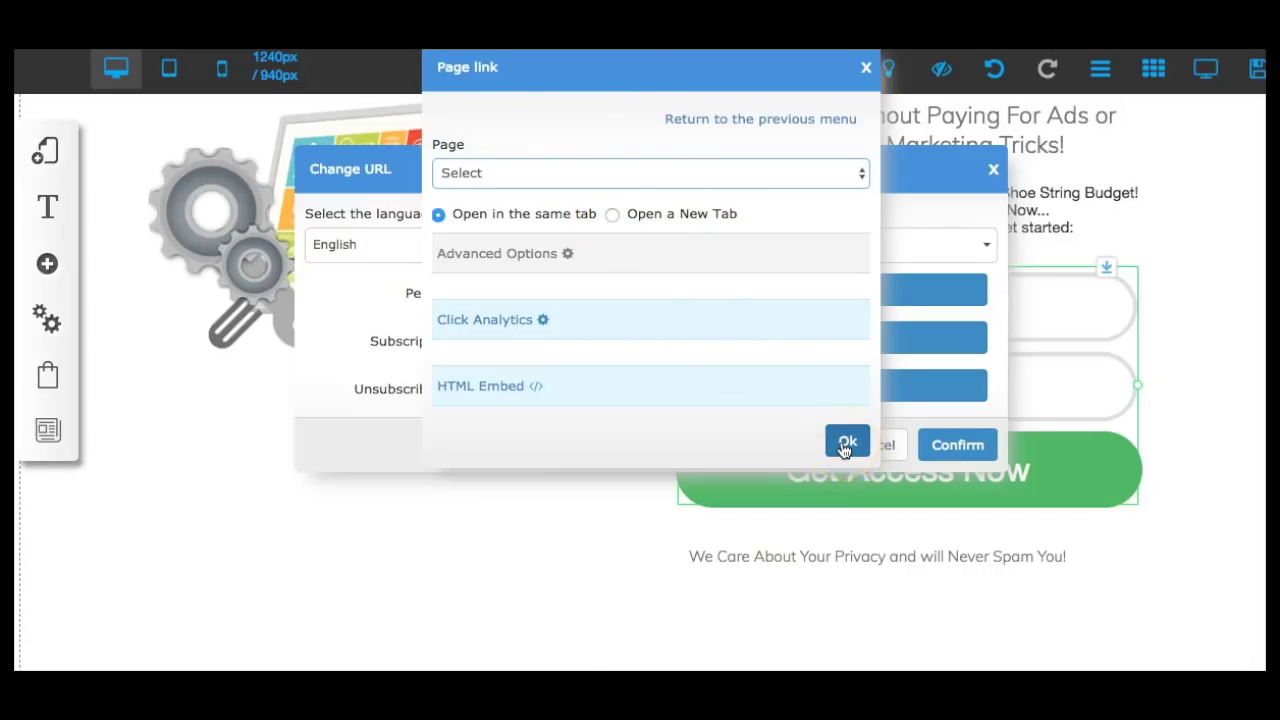
{"action": "left_click", "coordinate": [845, 446]}
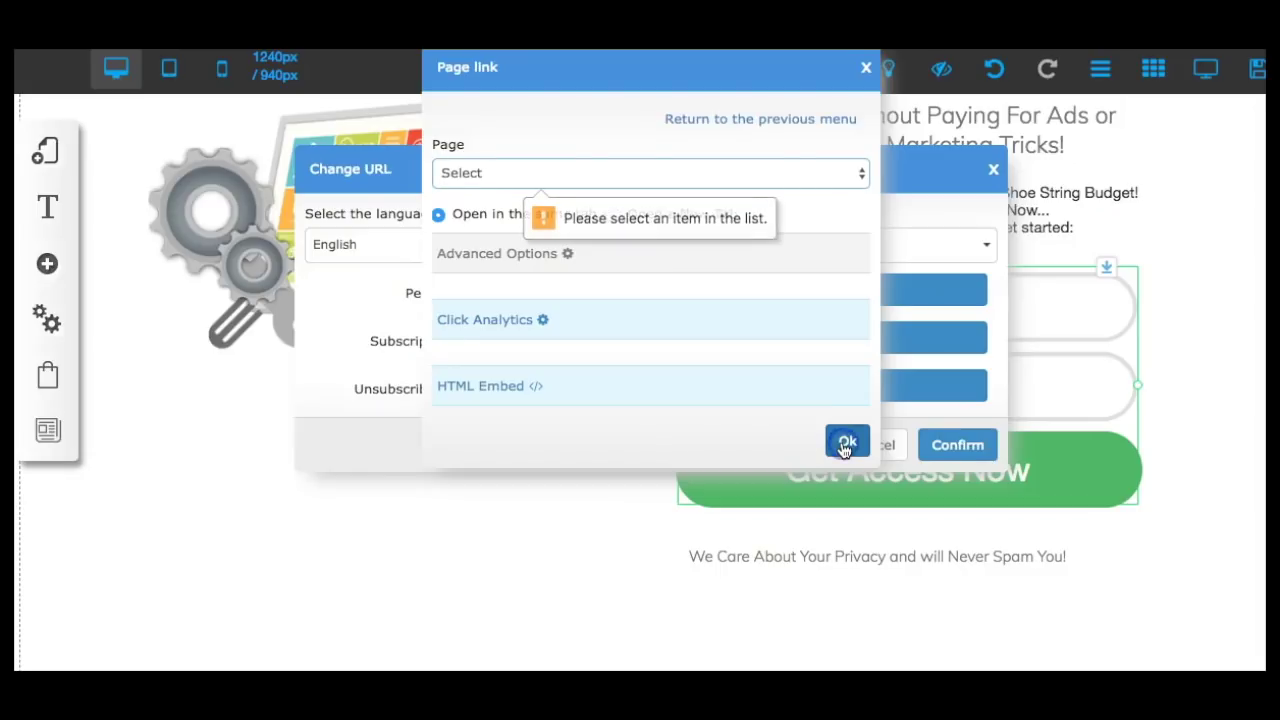
{"action": "left_click", "coordinate": [864, 67]}
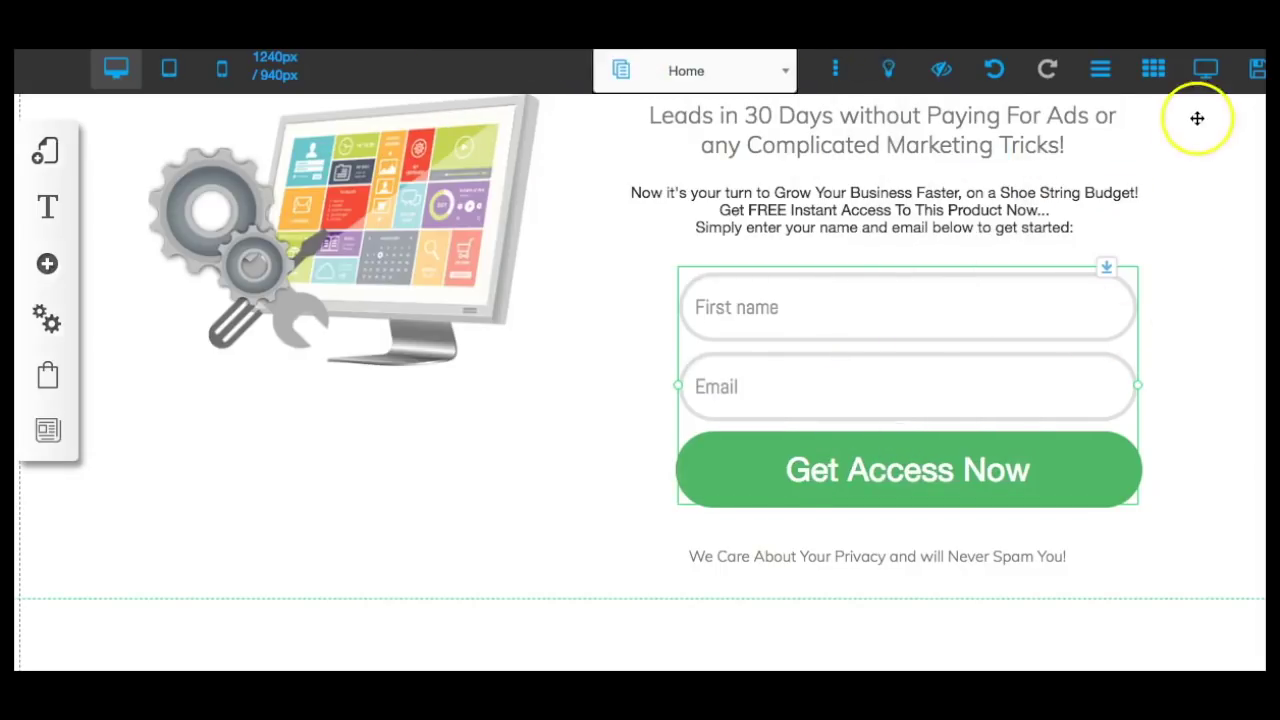
Register the site as 'testfunnel1', save all changes and dismiss the alert.
{"action": "left_click", "coordinate": [1255, 75]}
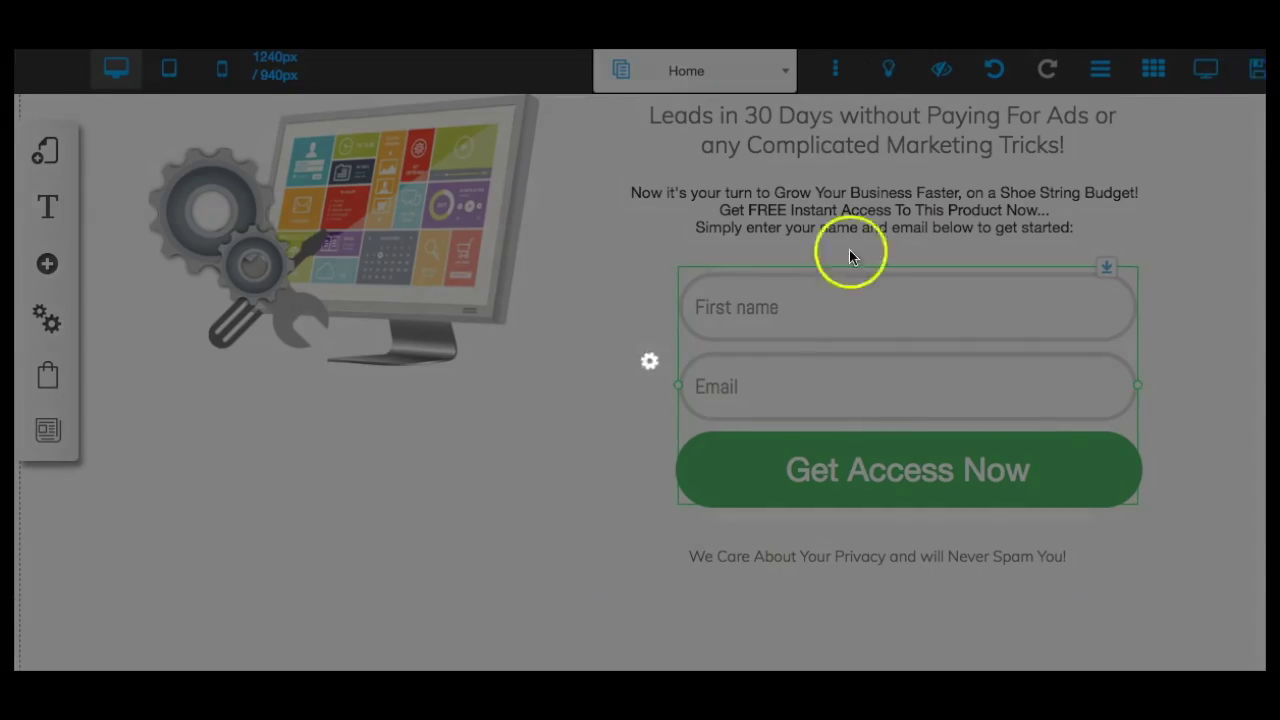
{"action": "left_click", "coordinate": [705, 385]}
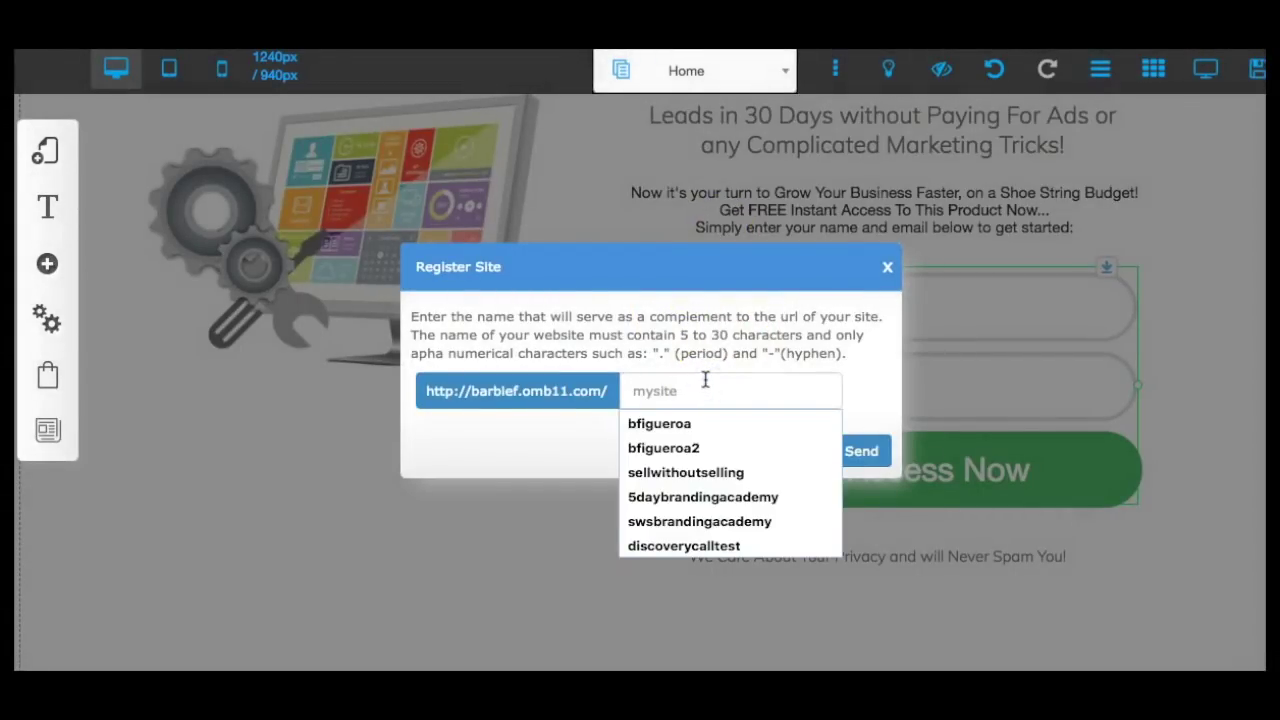
{"action": "type", "text": "testfunnel1"}
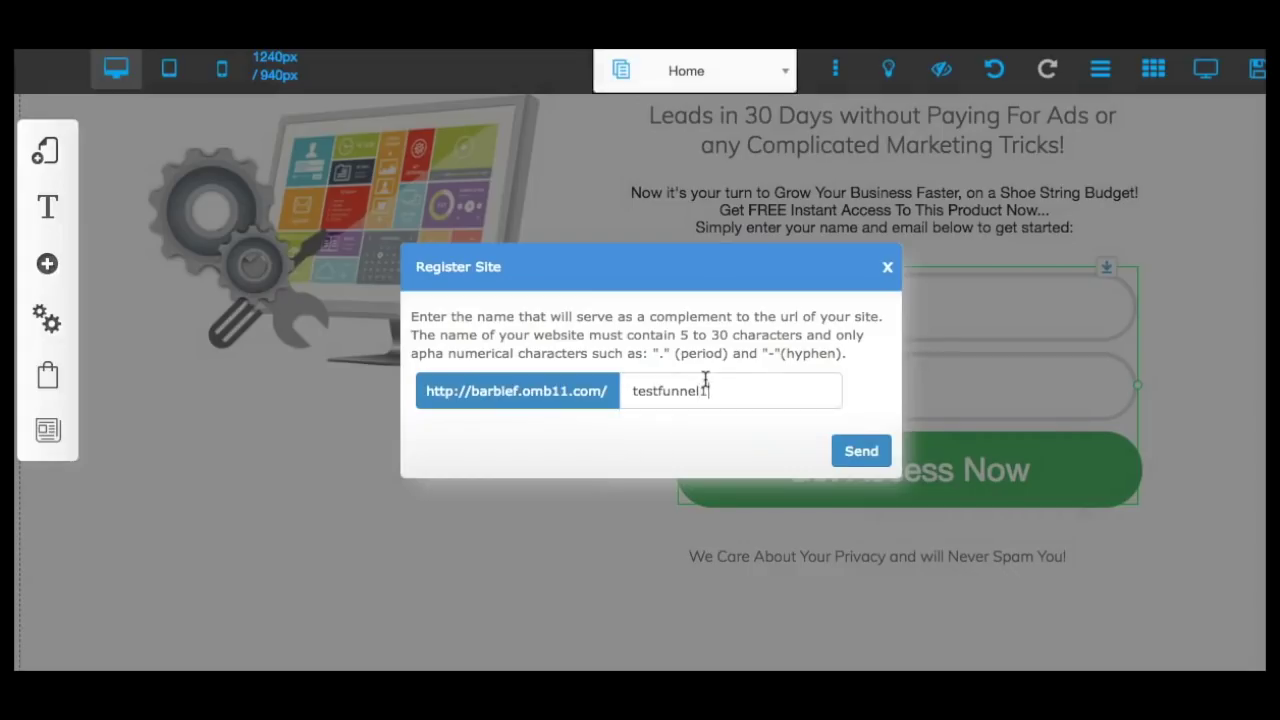
{"action": "left_click", "coordinate": [840, 451]}
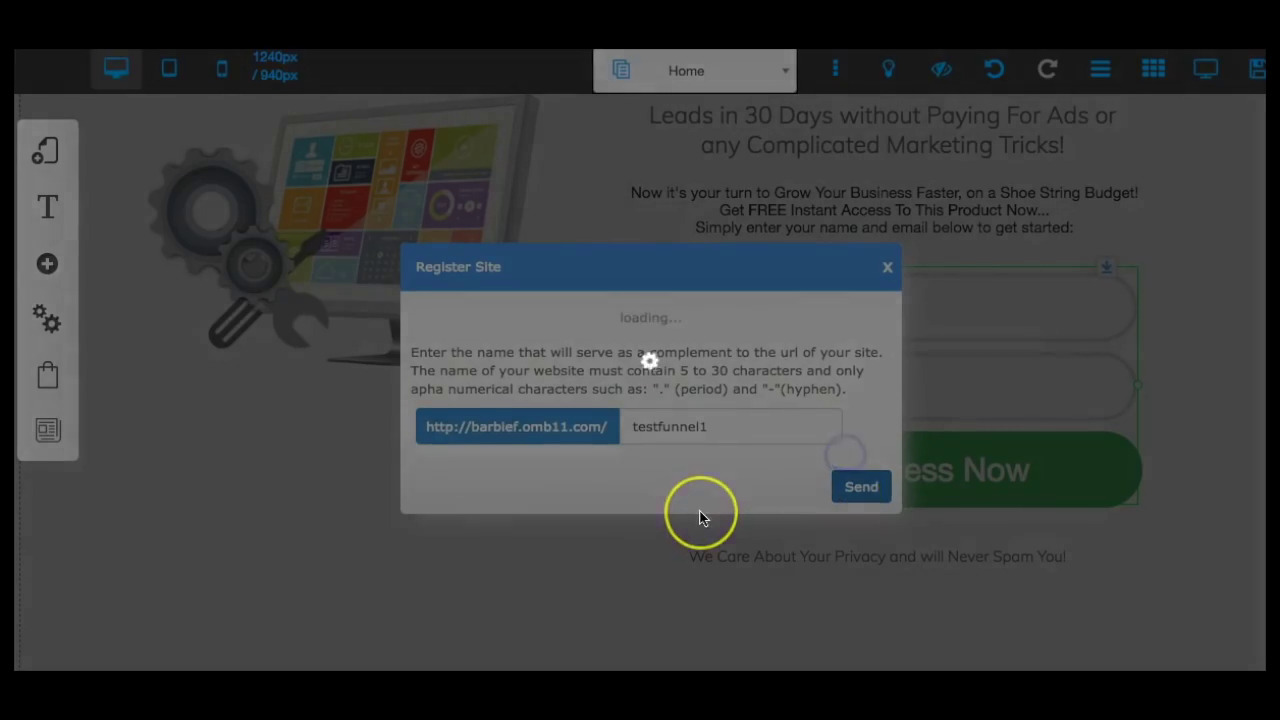
{"action": "left_click", "coordinate": [917, 566]}
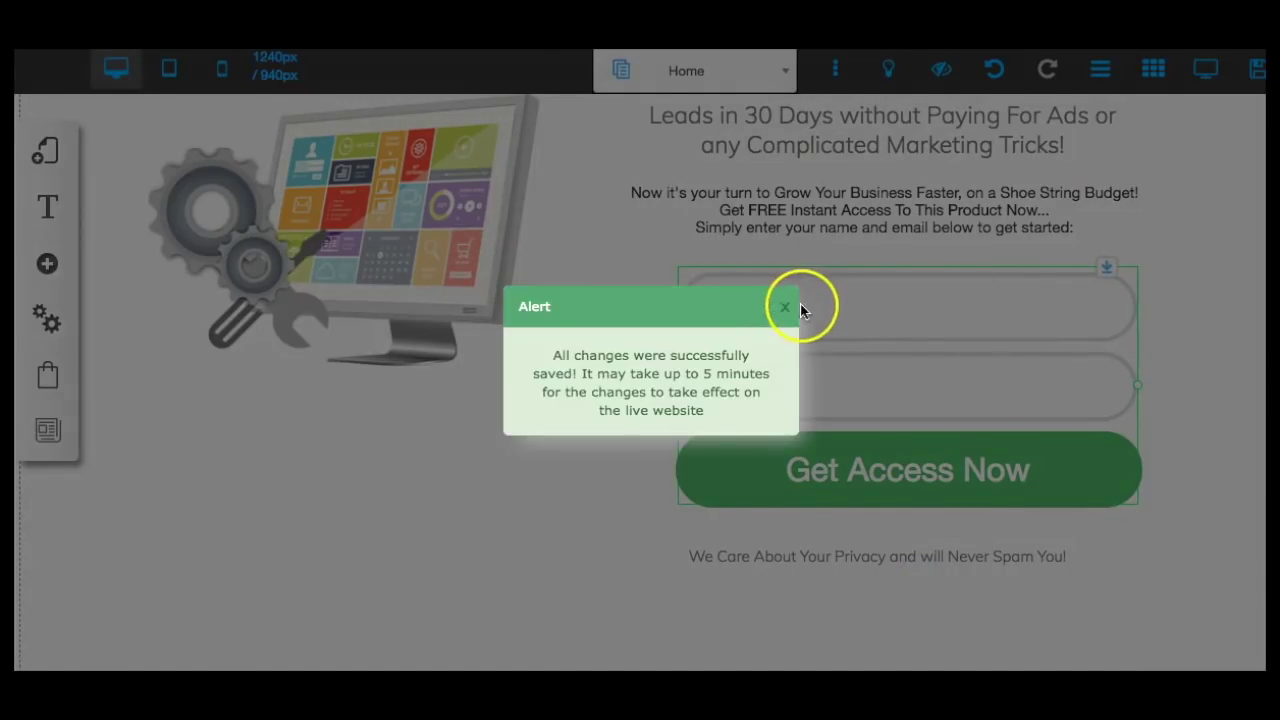
{"action": "left_click", "coordinate": [786, 310]}
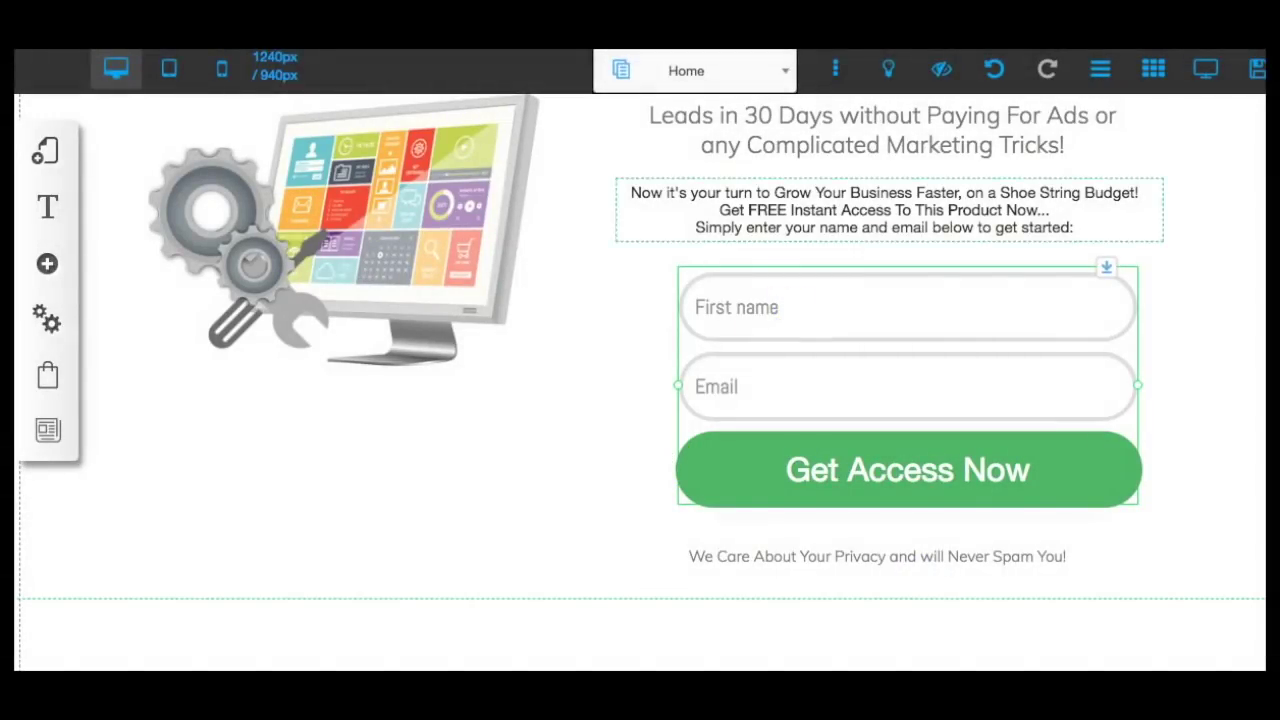
Show the pages of the default layout in My Layouts.
{"action": "left_click", "coordinate": [47, 152]}
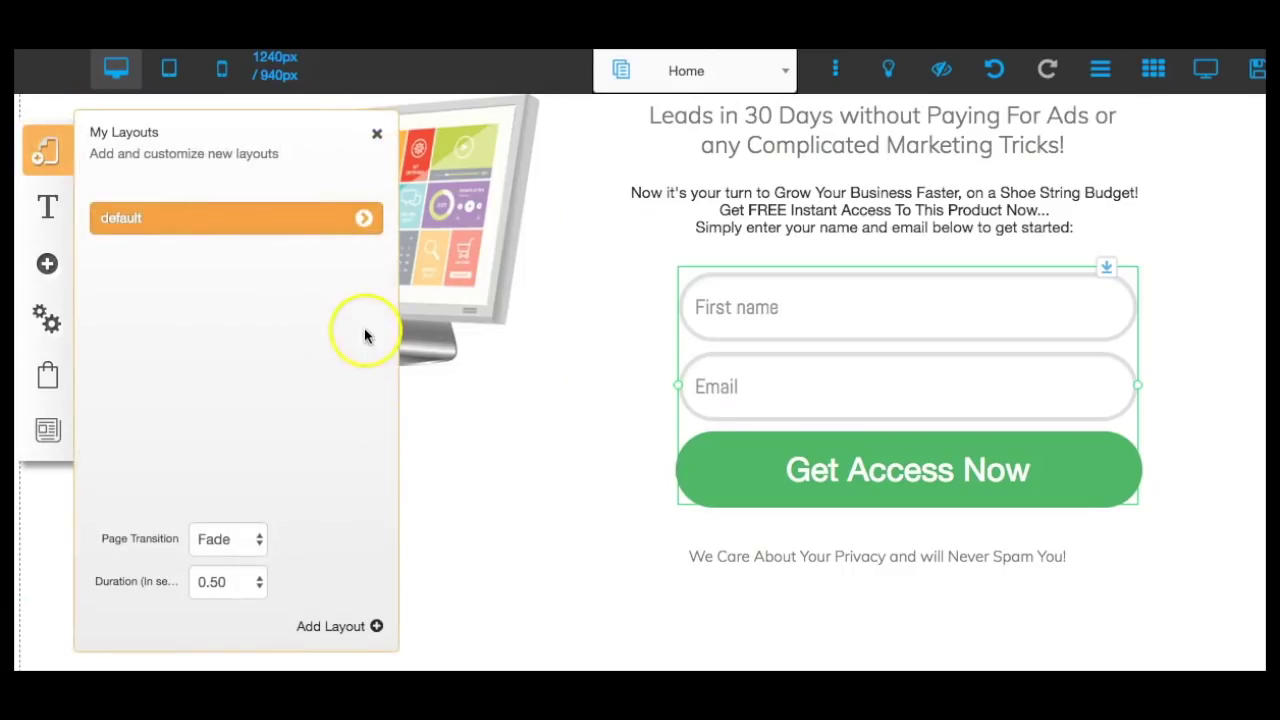
{"action": "left_click", "coordinate": [258, 220]}
{"action": "left_click", "coordinate": [363, 219]}
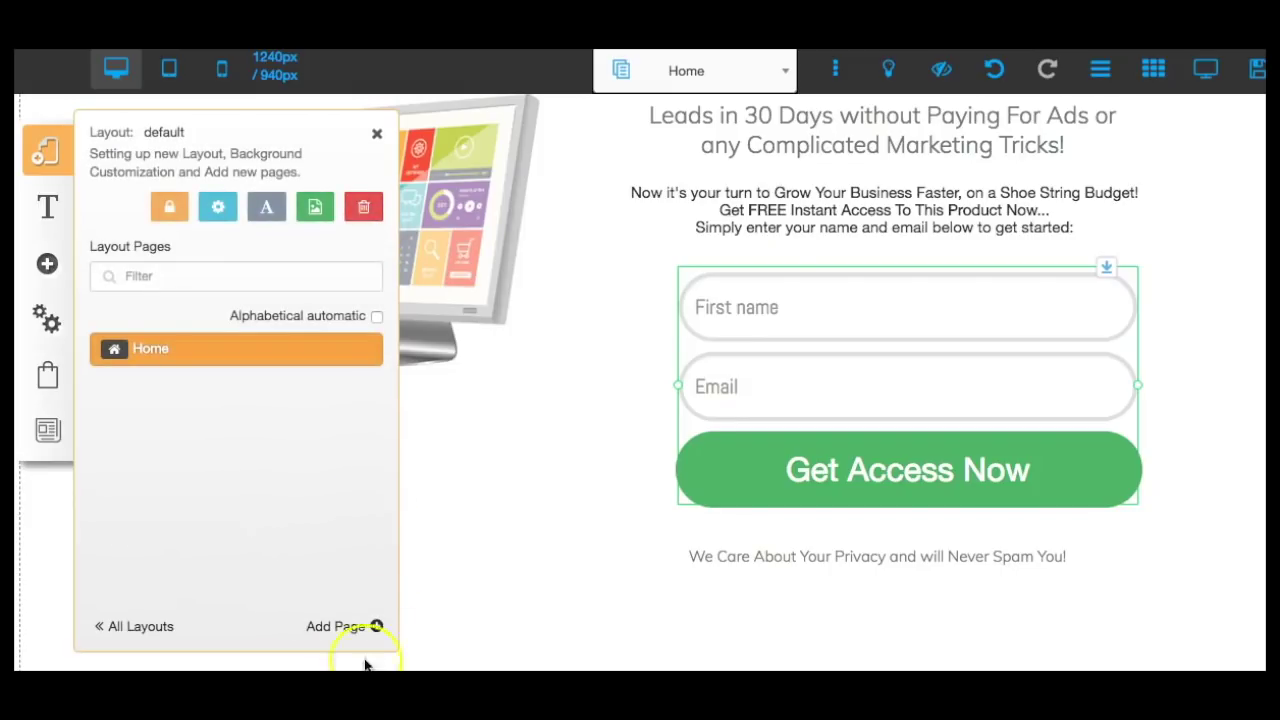
Add a page from the Thank You - Four template, named 'Thank You'.
{"action": "left_click", "coordinate": [346, 626]}
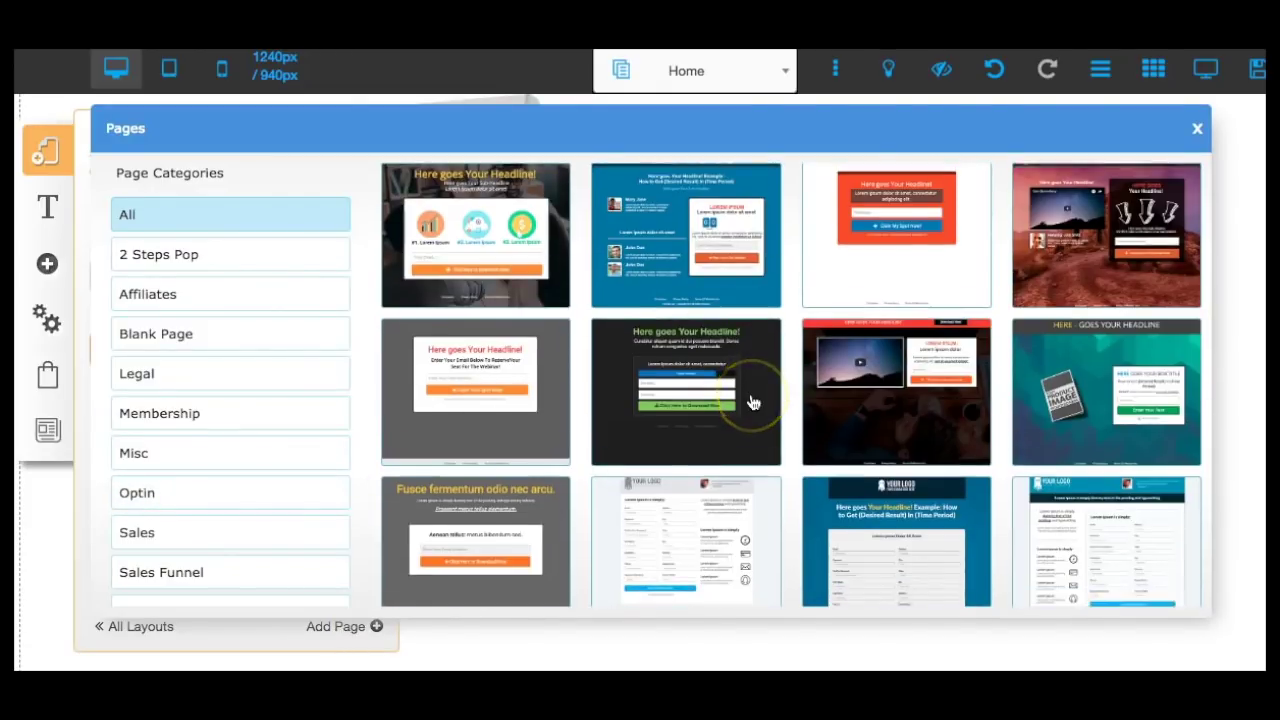
{"action": "scroll", "coordinate": [752, 402], "scroll_direction": "down", "scroll_amount": 3}
{"action": "scroll", "coordinate": [752, 402], "scroll_direction": "down", "scroll_amount": 8}
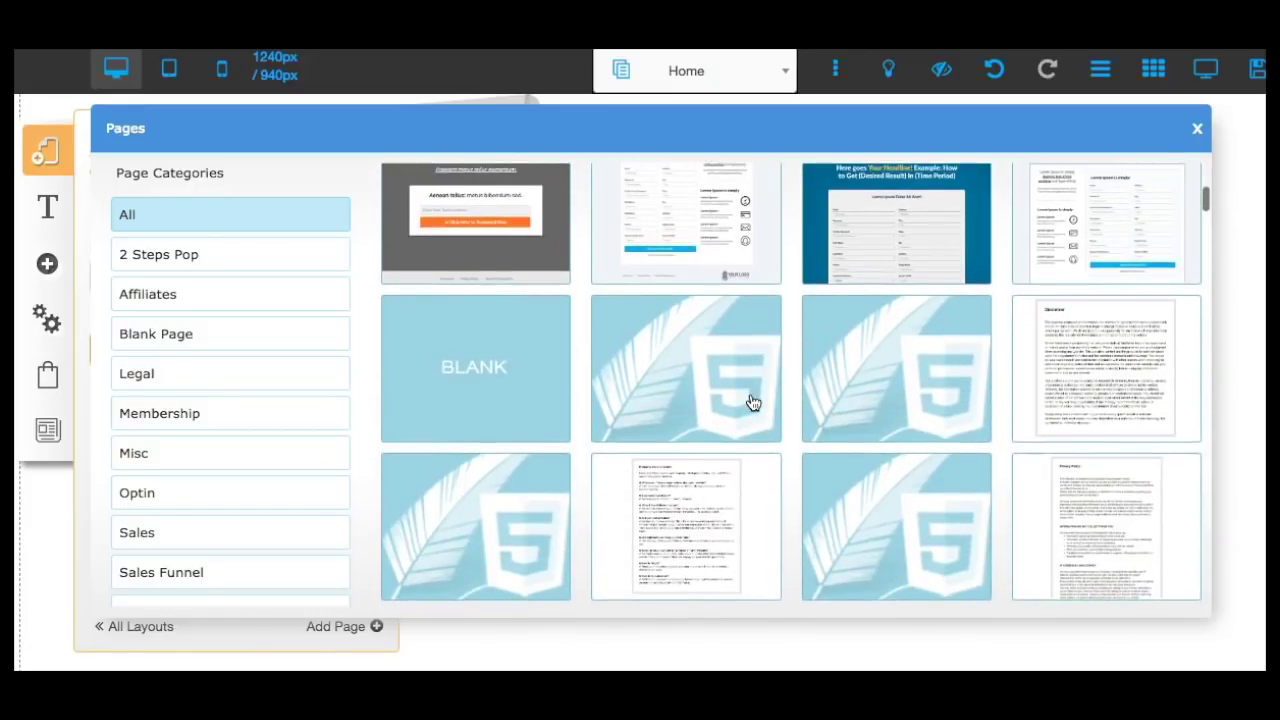
{"action": "scroll", "coordinate": [865, 463], "scroll_direction": "down", "scroll_amount": 6}
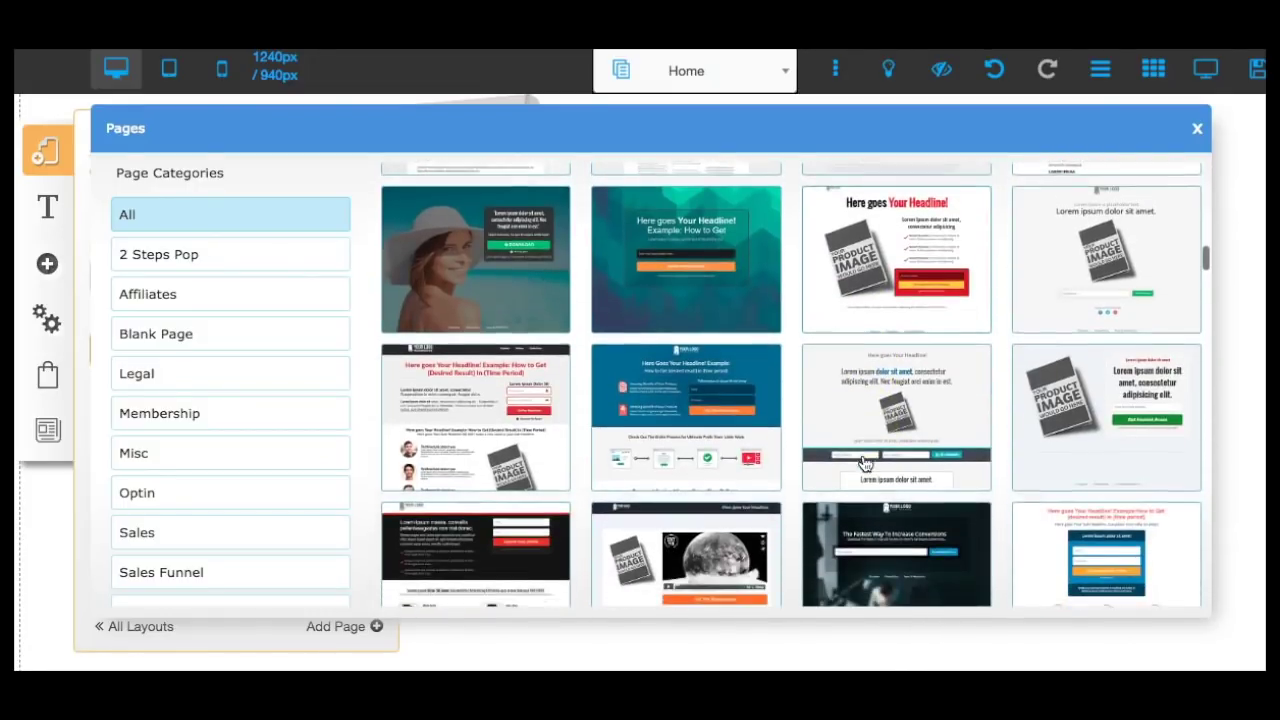
{"action": "scroll", "coordinate": [865, 463], "scroll_direction": "down", "scroll_amount": 6}
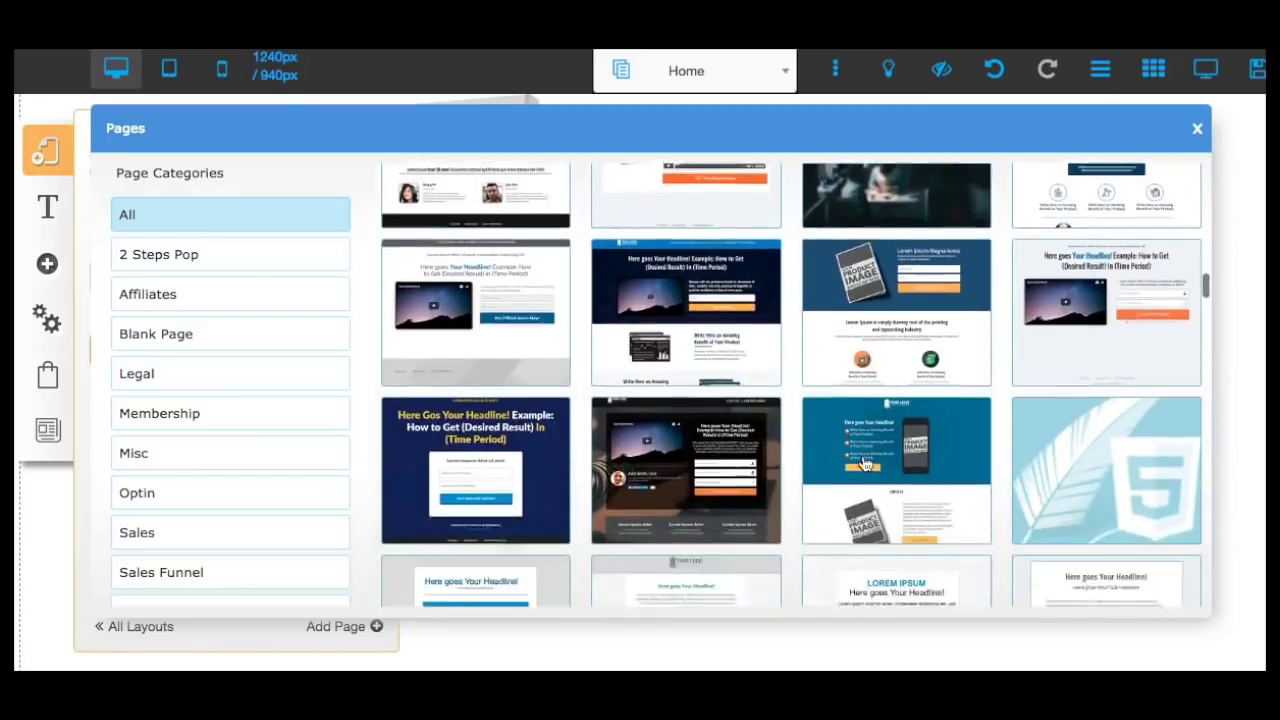
{"action": "left_click", "coordinate": [718, 254]}
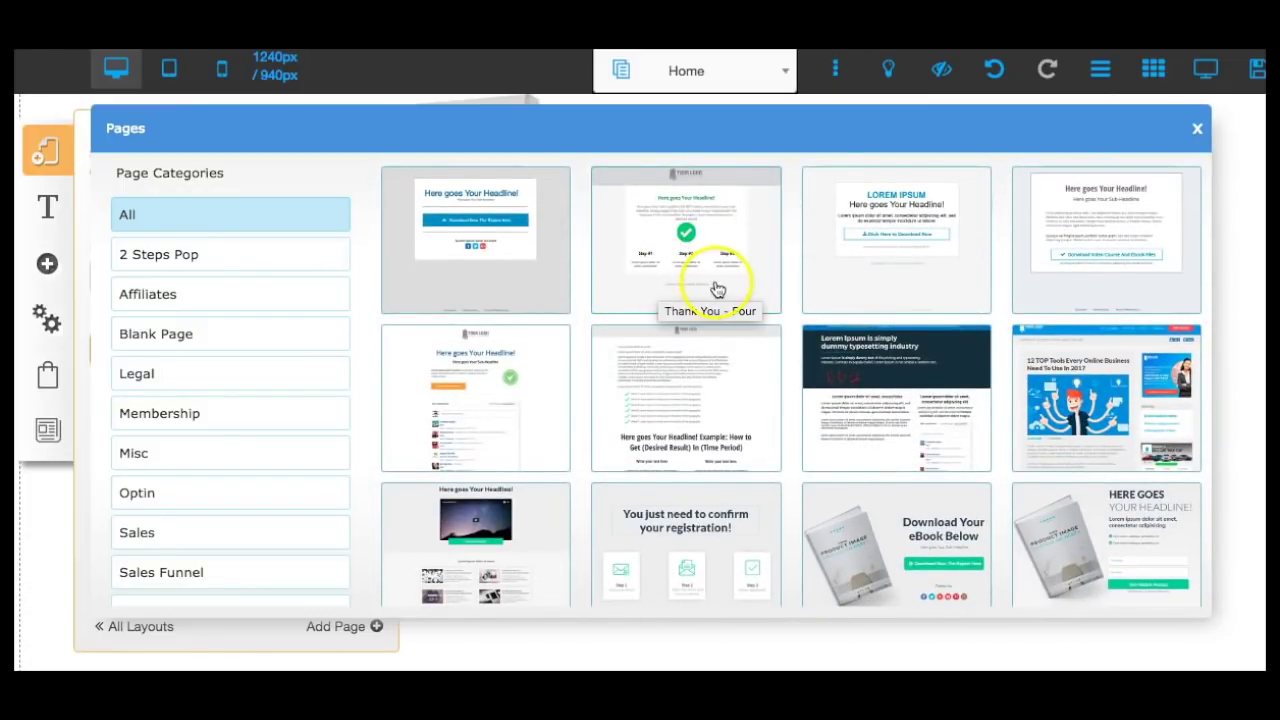
{"action": "left_click", "coordinate": [760, 229]}
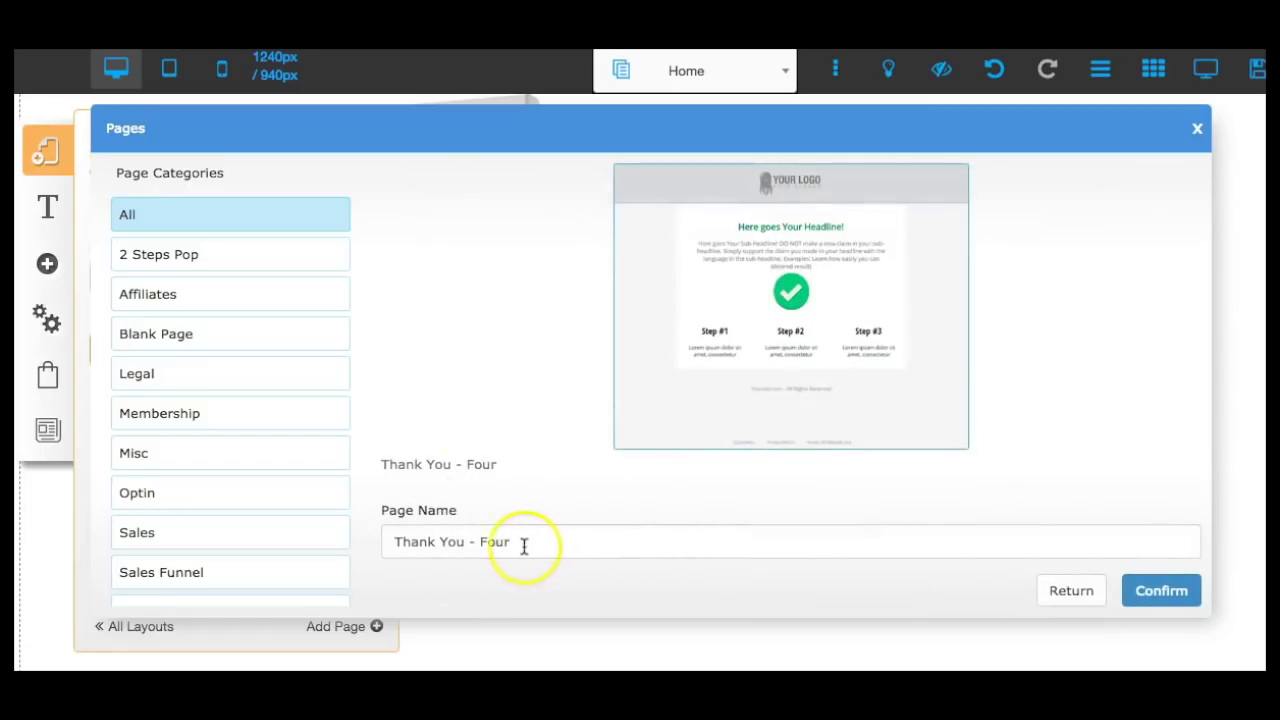
{"action": "left_click_drag", "start_coordinate": [467, 541], "coordinate": [528, 540]}
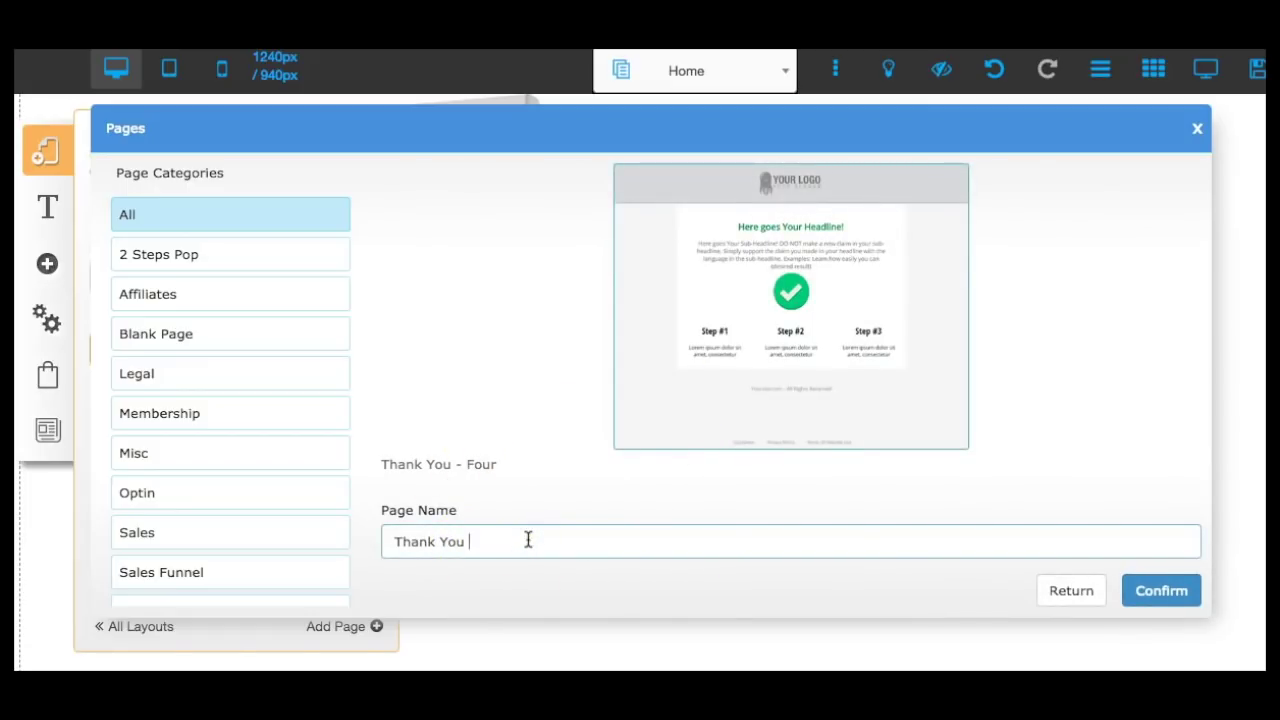
{"action": "left_click", "coordinate": [1160, 590]}
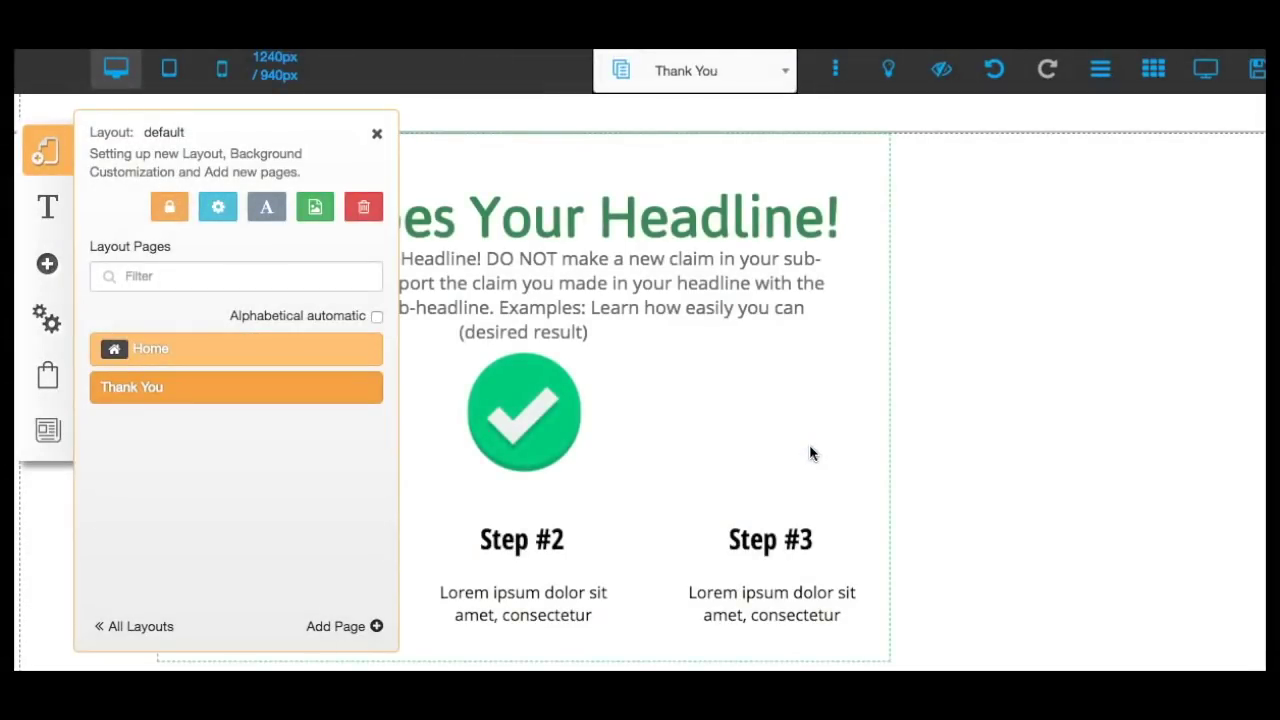
Move the section, headline, sub-headline and checkmark into a centred column, narrowing the headline box.
{"action": "left_click", "coordinate": [988, 420]}
{"action": "left_click_drag", "start_coordinate": [614, 143], "coordinate": [643, 160]}
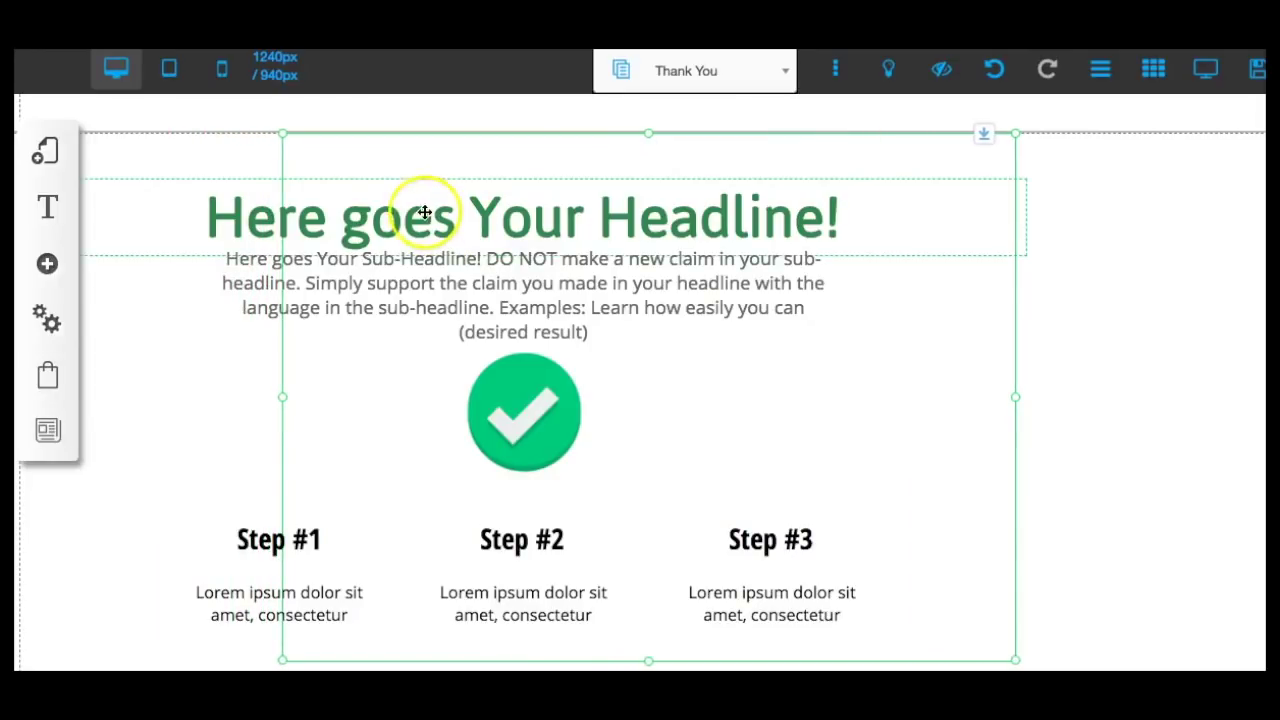
{"action": "left_click_drag", "start_coordinate": [374, 200], "coordinate": [486, 197]}
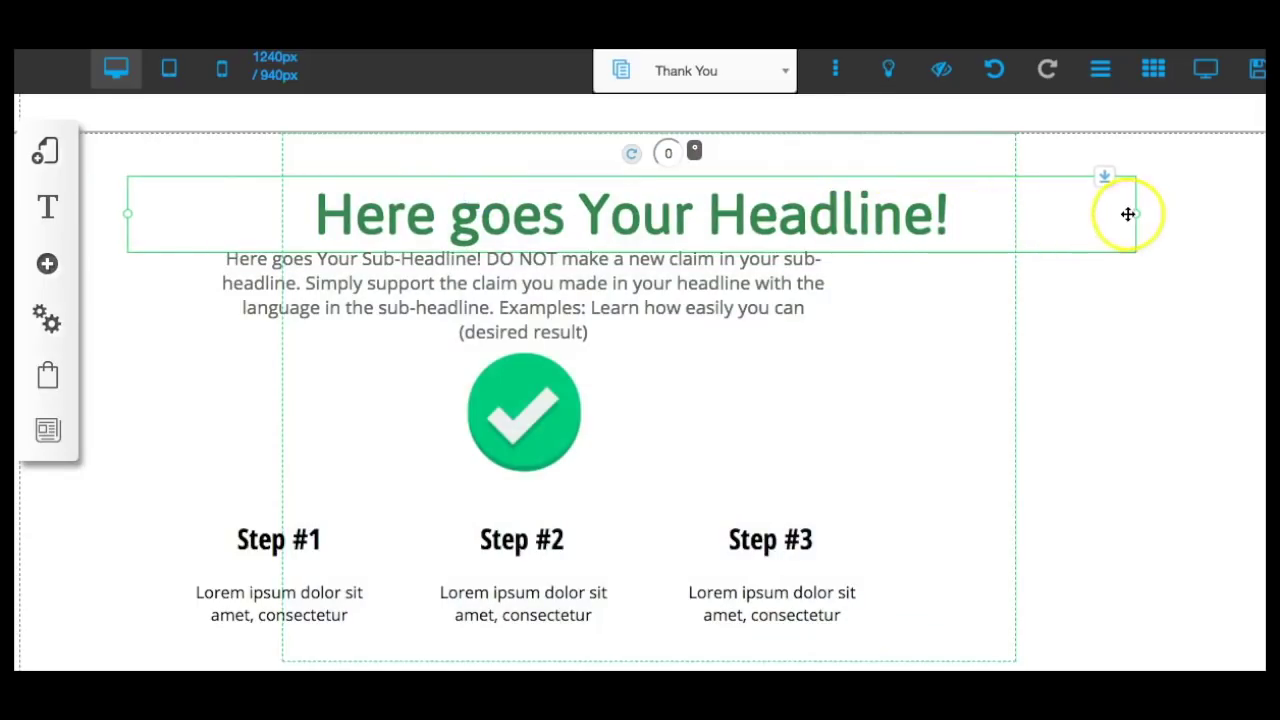
{"action": "left_click_drag", "start_coordinate": [1135, 213], "coordinate": [810, 210]}
{"action": "left_click_drag", "start_coordinate": [390, 228], "coordinate": [566, 194]}
{"action": "left_click_drag", "start_coordinate": [506, 271], "coordinate": [594, 260]}
{"action": "left_click_drag", "start_coordinate": [503, 377], "coordinate": [629, 383]}
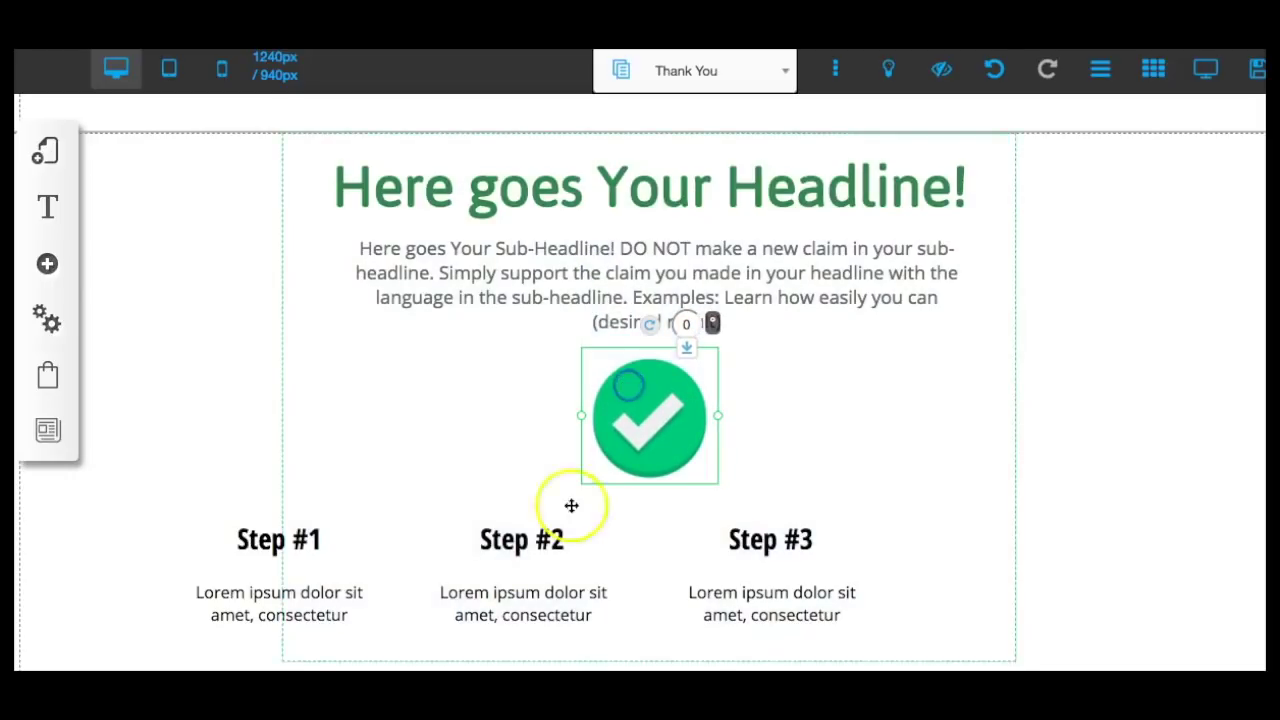
Shift the Step #1, #2 and #3 blocks right and centre the footer text beneath them.
{"action": "scroll", "coordinate": [808, 522], "scroll_direction": "down", "scroll_amount": 3}
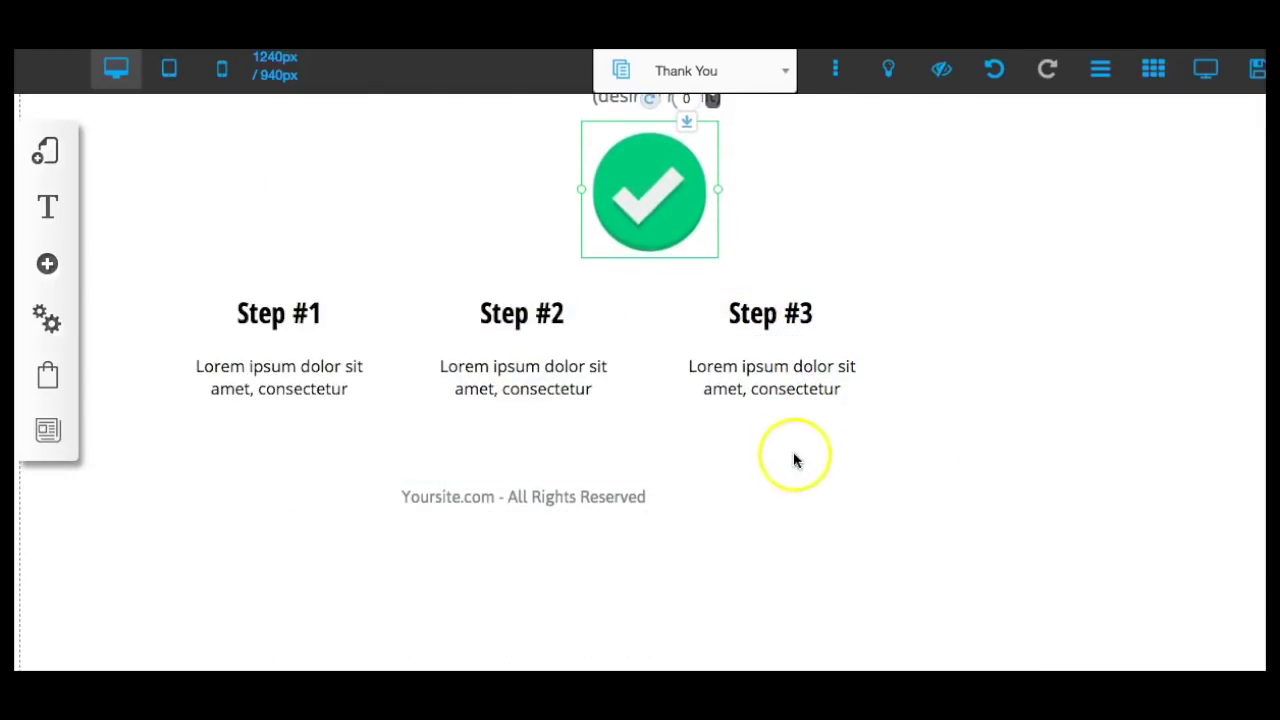
{"action": "left_click_drag", "start_coordinate": [760, 411], "coordinate": [880, 404]}
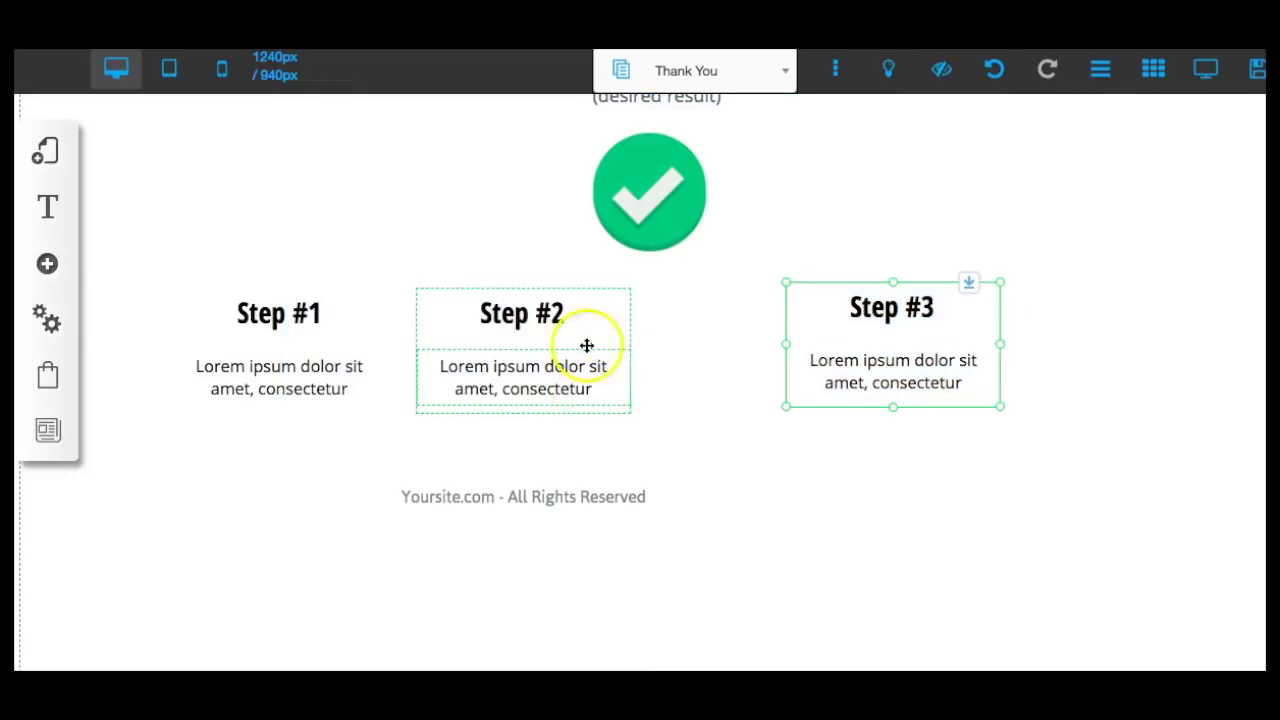
{"action": "left_click_drag", "start_coordinate": [581, 411], "coordinate": [723, 403]}
{"action": "left_click_drag", "start_coordinate": [287, 407], "coordinate": [447, 402]}
{"action": "left_click_drag", "start_coordinate": [451, 494], "coordinate": [577, 528]}
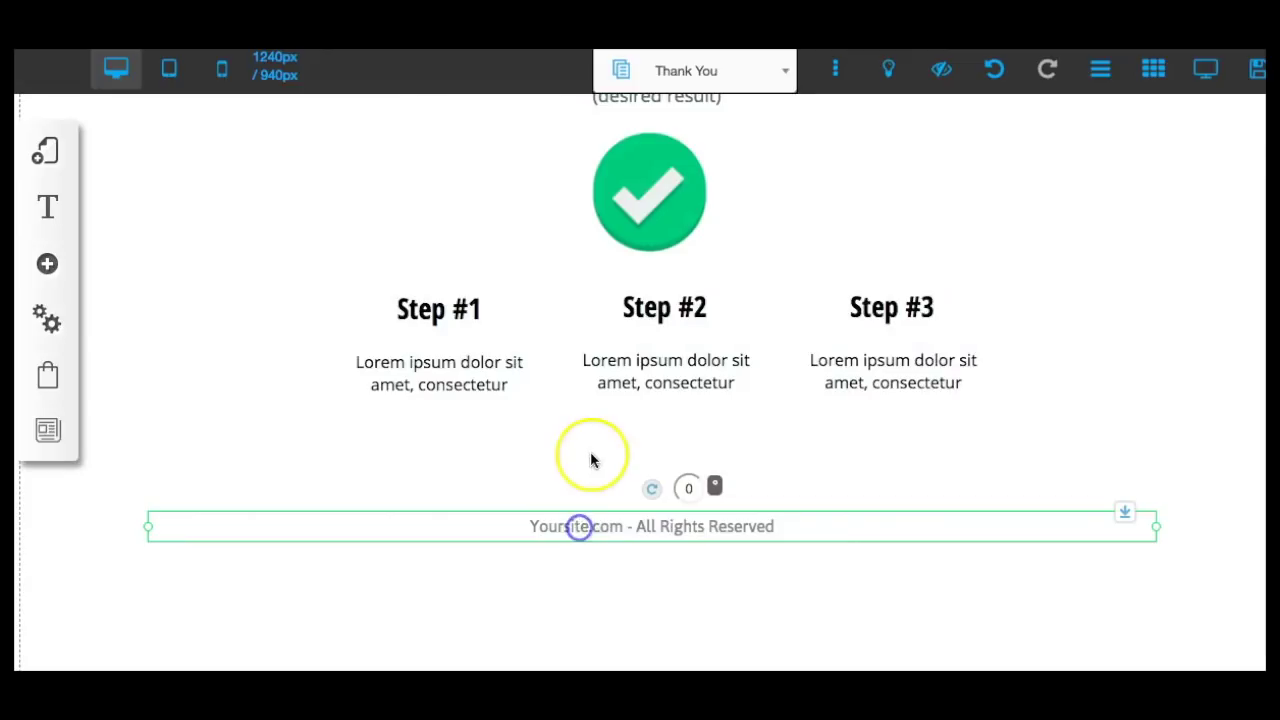
{"action": "scroll", "coordinate": [590, 455], "scroll_direction": "up", "scroll_amount": 1}
{"action": "scroll", "coordinate": [590, 460], "scroll_direction": "up", "scroll_amount": 2}
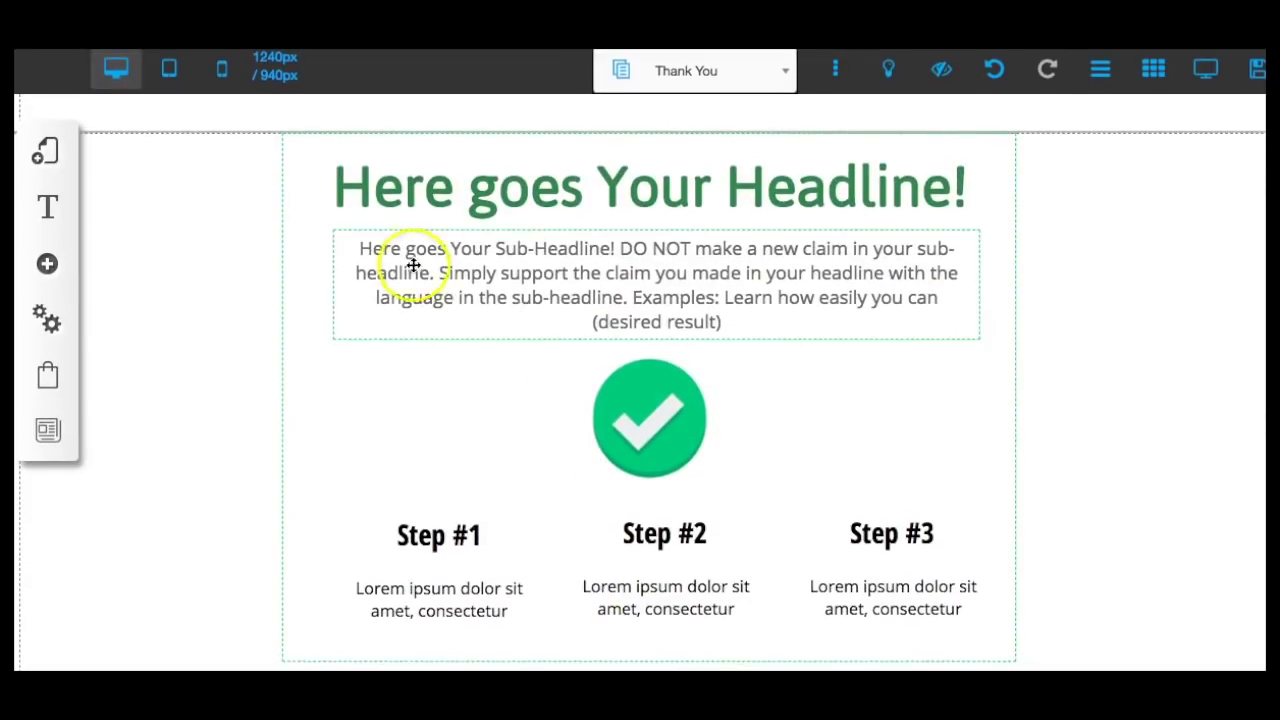
Replace the headline text with 'Congrats! You're In!'.
{"action": "left_click", "coordinate": [406, 193]}
{"action": "left_click_drag", "start_coordinate": [329, 177], "coordinate": [965, 202]}
{"action": "type", "text": "C"}
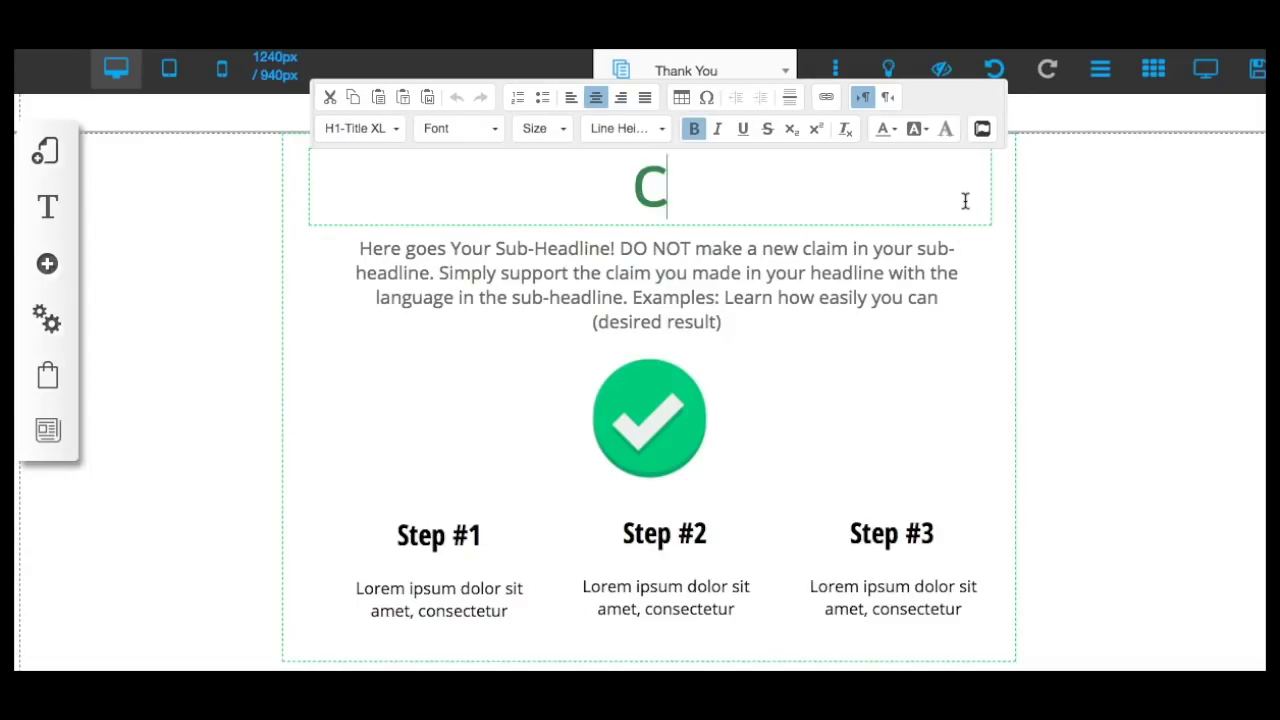
{"action": "type", "text": "ongrats! Y"}
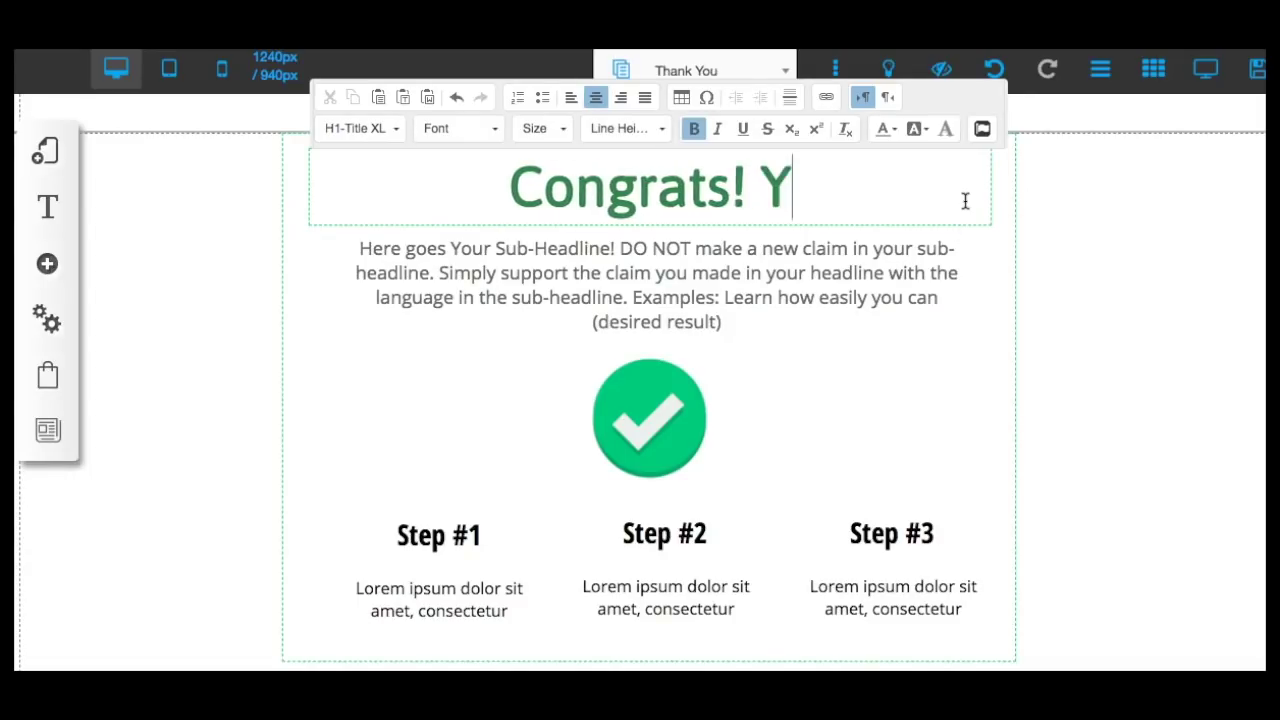
{"action": "type", "text": "ou're In!"}
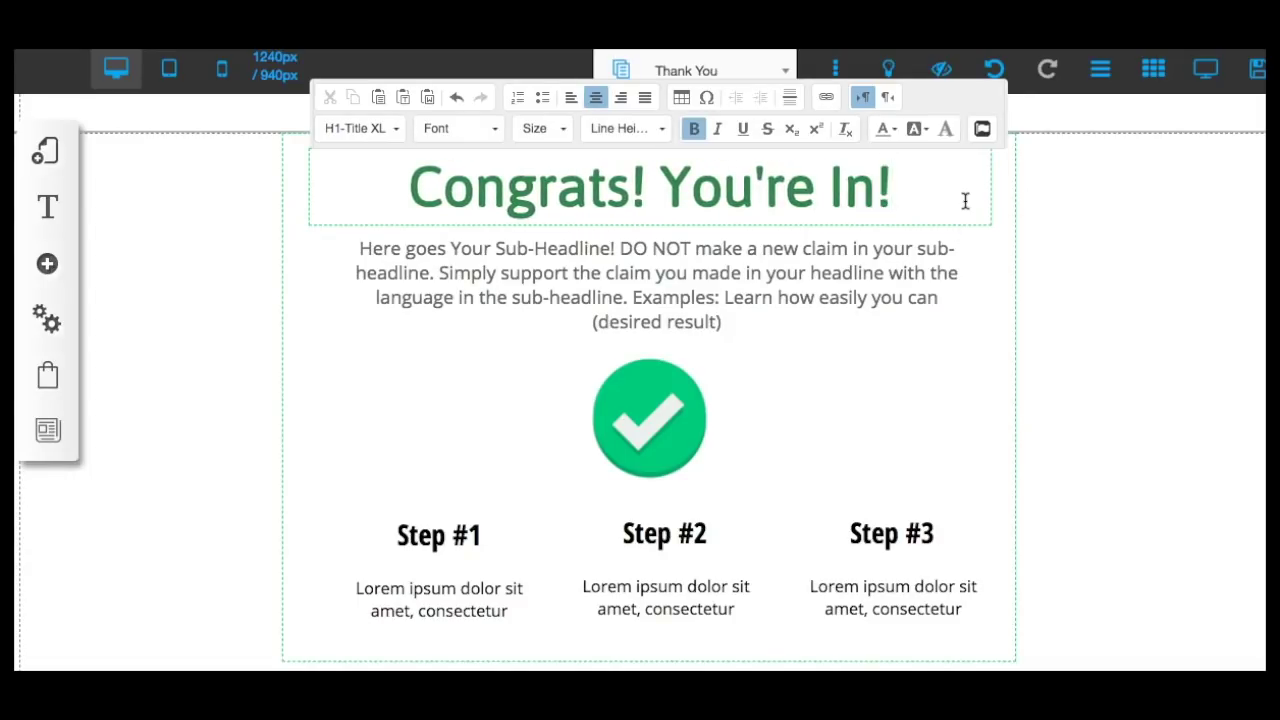
{"action": "left_click", "coordinate": [1179, 335]}
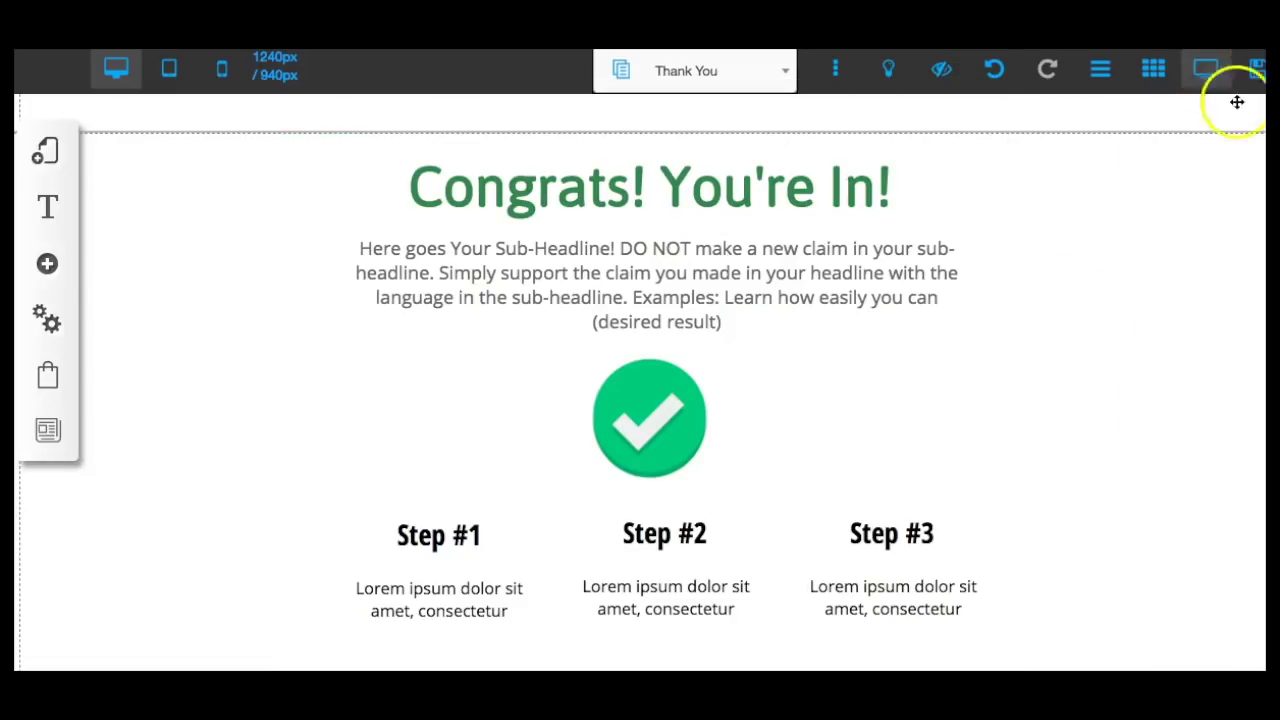
Save the site changes and dismiss the success alert.
{"action": "left_click", "coordinate": [1258, 72]}
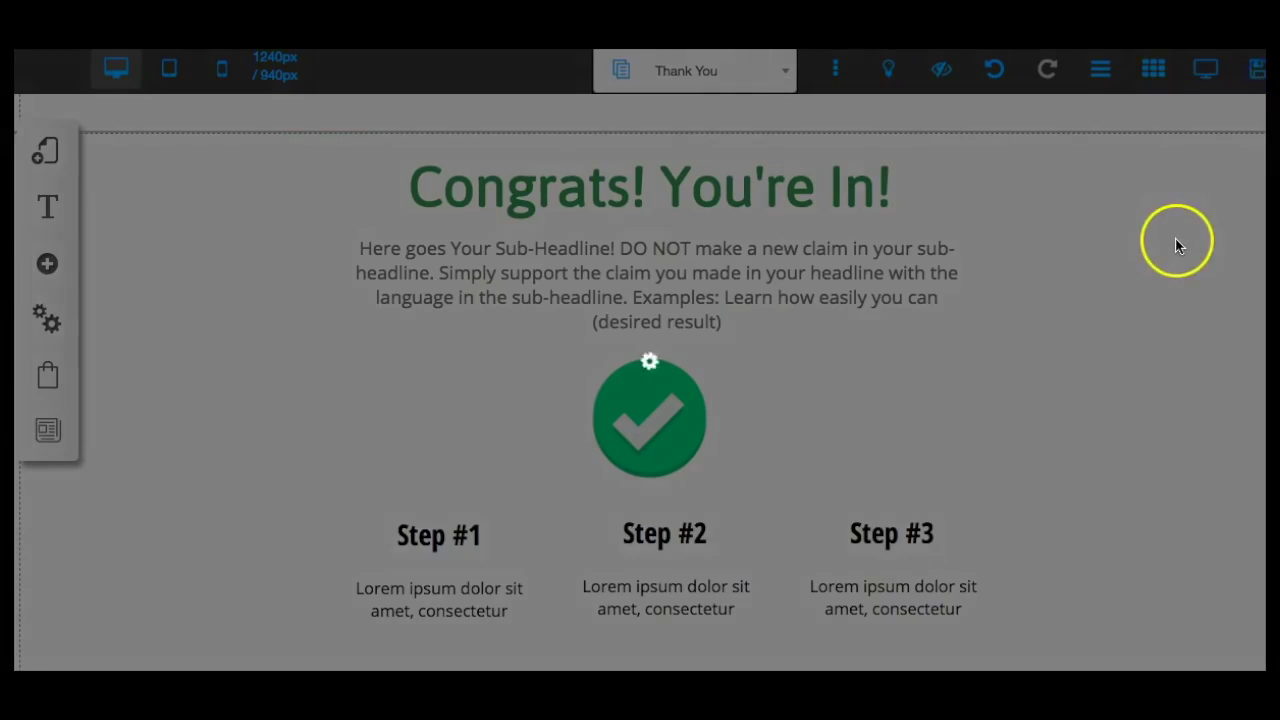
{"action": "left_click", "coordinate": [917, 567]}
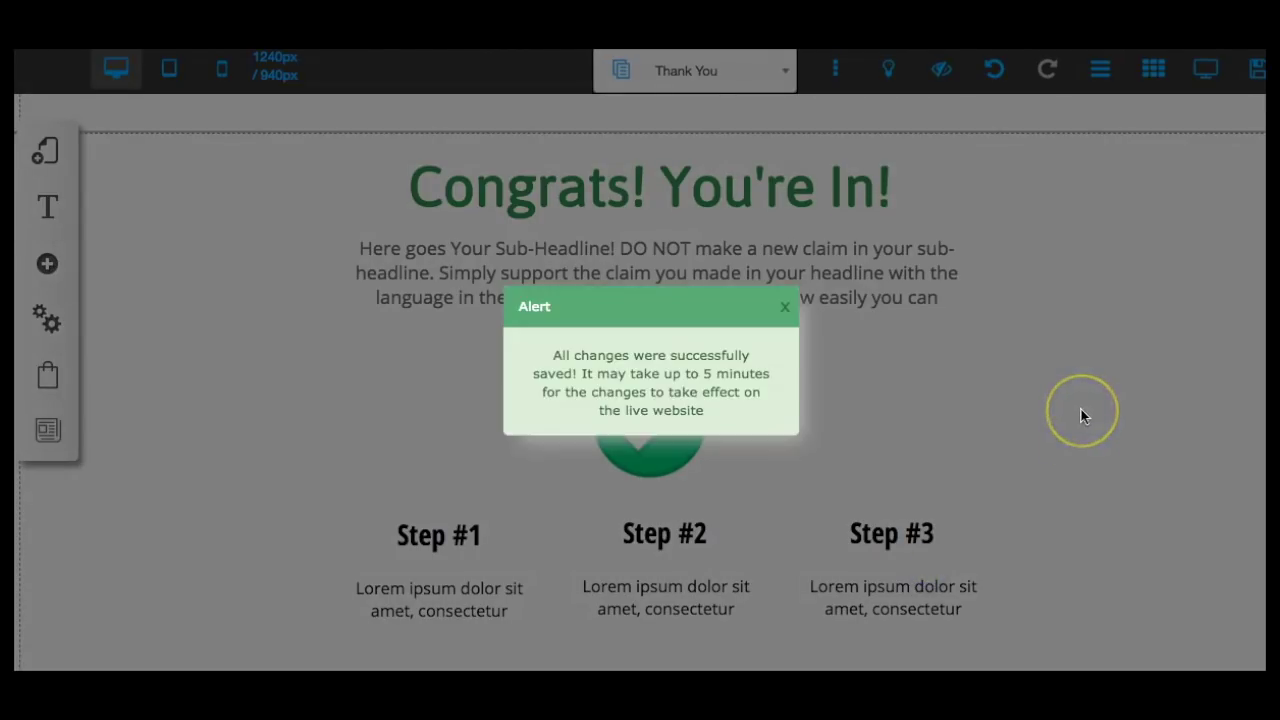
{"action": "left_click", "coordinate": [784, 311]}
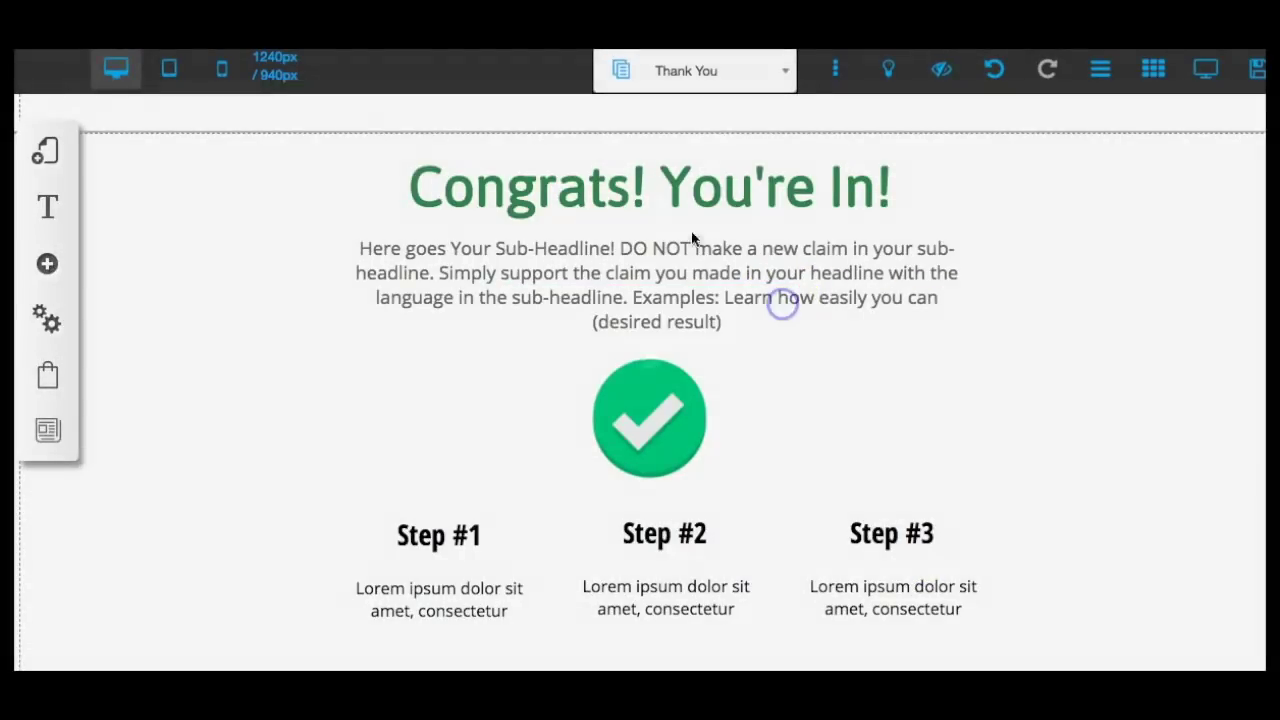
Show the default layout's pages, Home and Thank You, and switch to Thank You.
{"action": "left_click", "coordinate": [52, 158]}
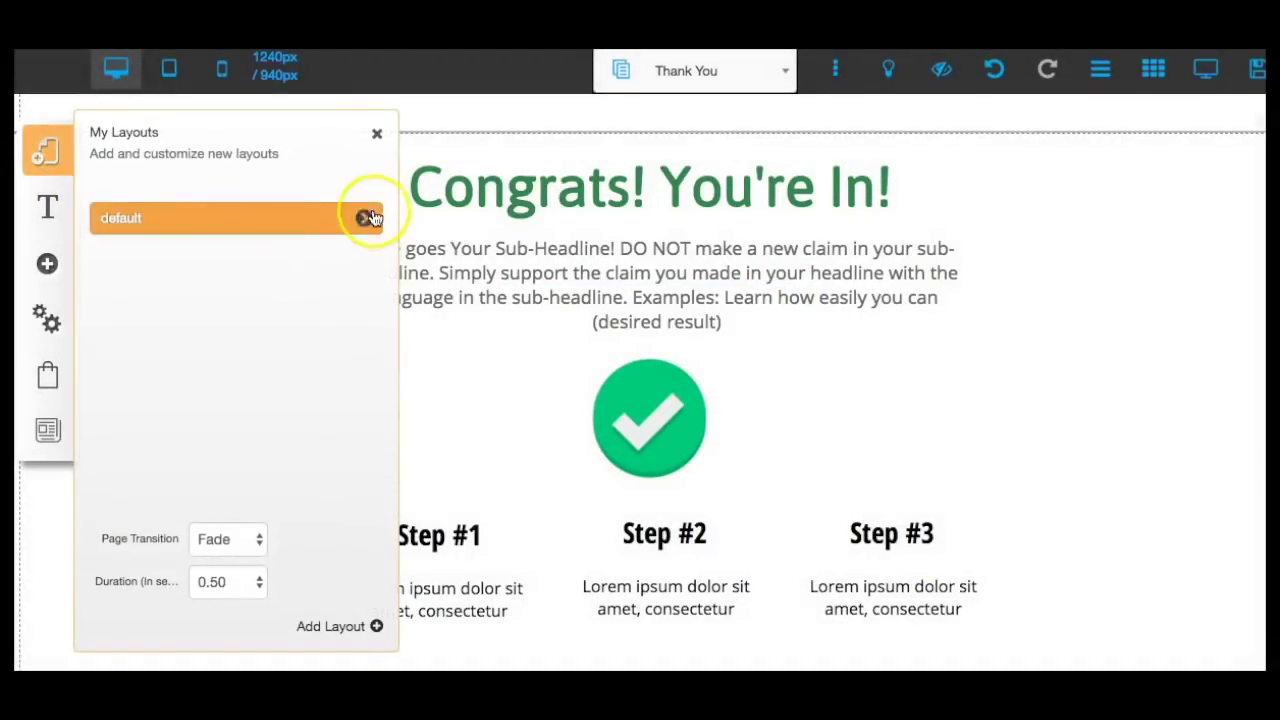
{"action": "left_click", "coordinate": [344, 222]}
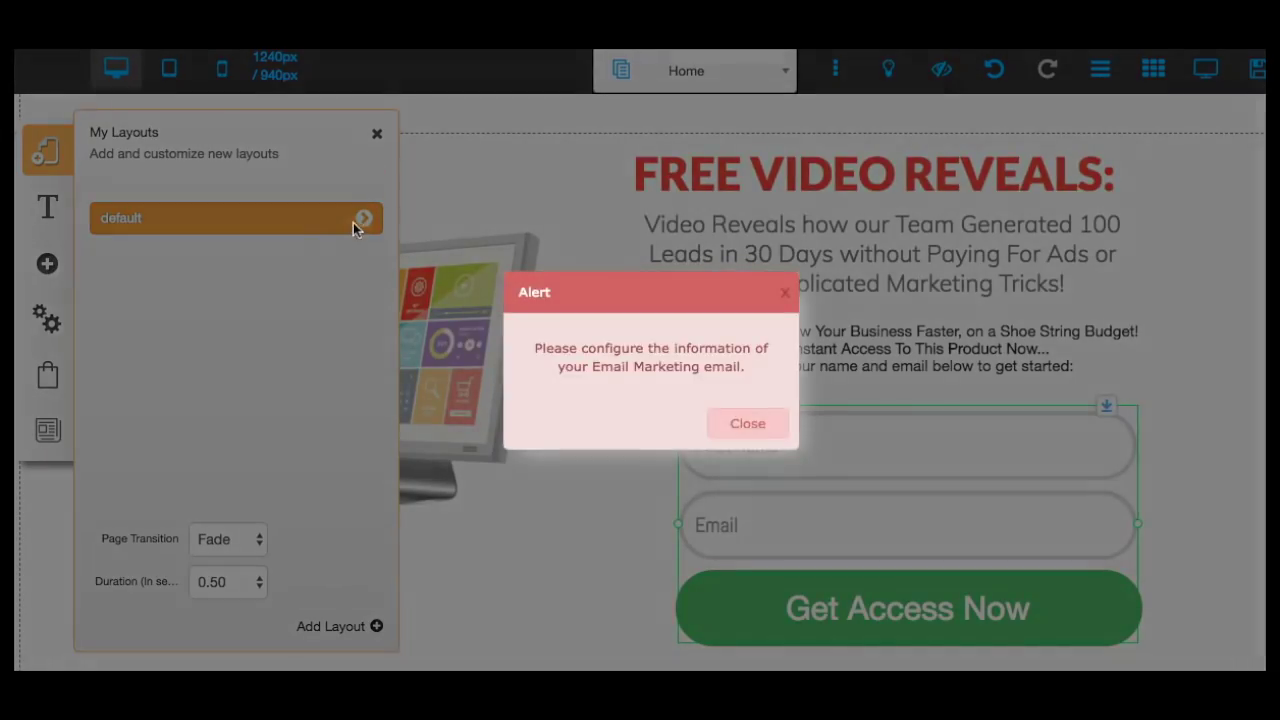
{"action": "left_click", "coordinate": [740, 424]}
{"action": "left_click", "coordinate": [364, 218]}
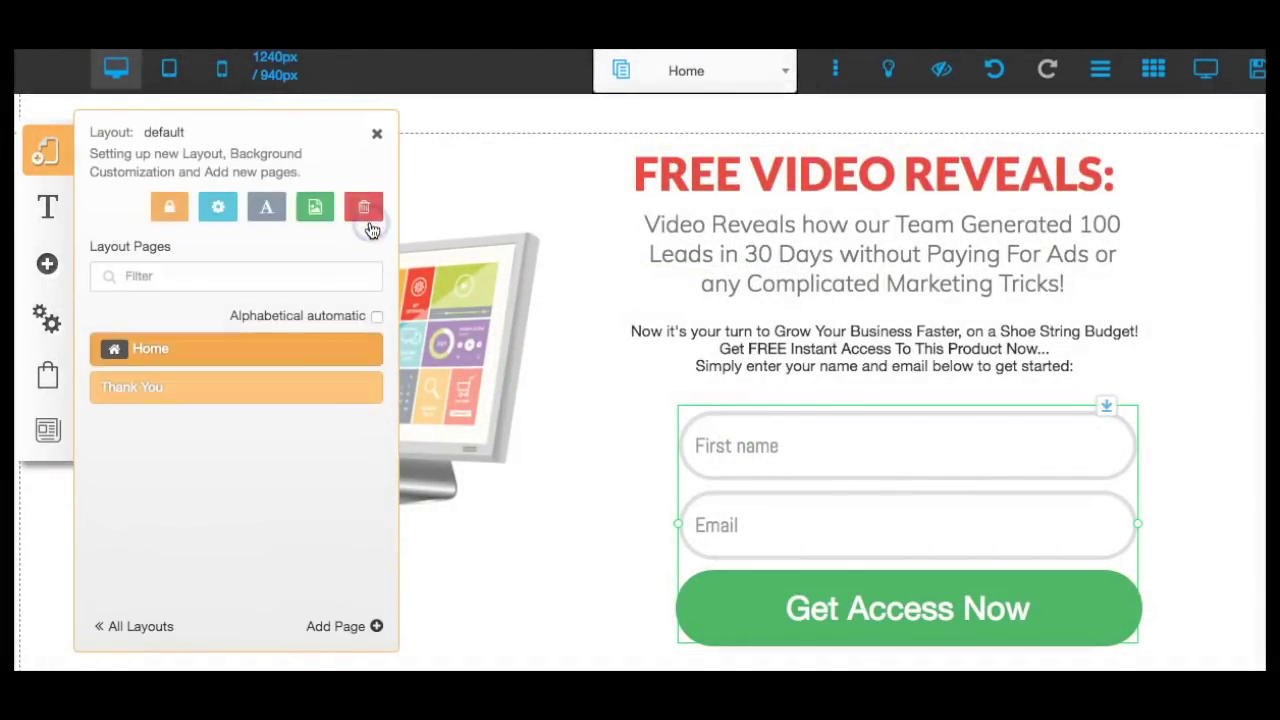
{"action": "left_click", "coordinate": [341, 397]}
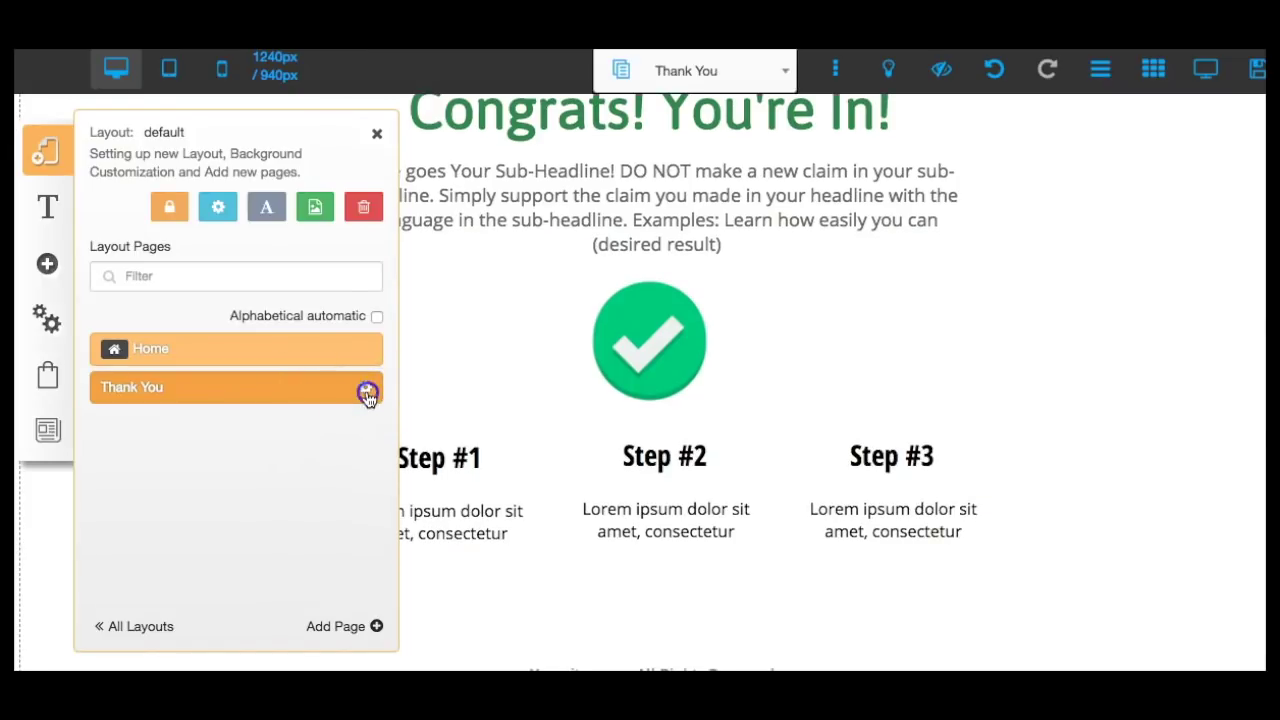
Shorten the Thank You page address from 'thank-you-' to 'thank-you' in its settings.
{"action": "left_click", "coordinate": [366, 389]}
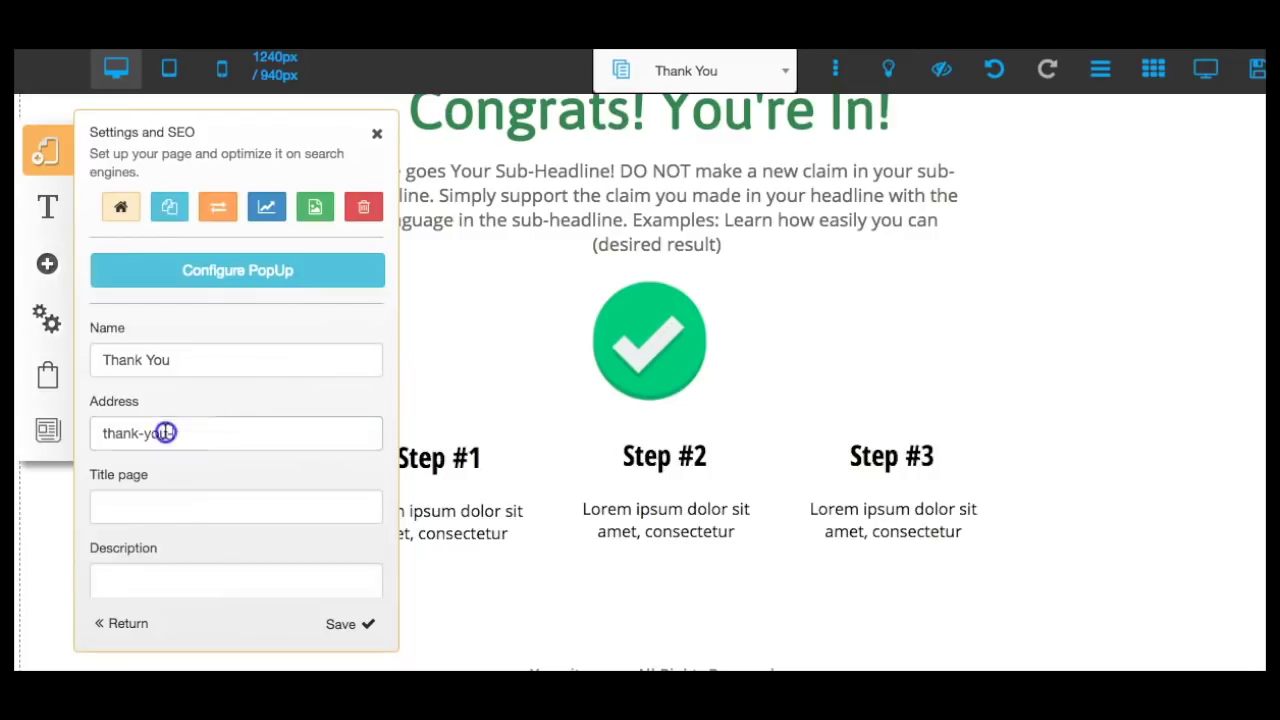
{"action": "left_click_drag", "start_coordinate": [165, 432], "coordinate": [91, 430]}
{"action": "type", "text": "than"}
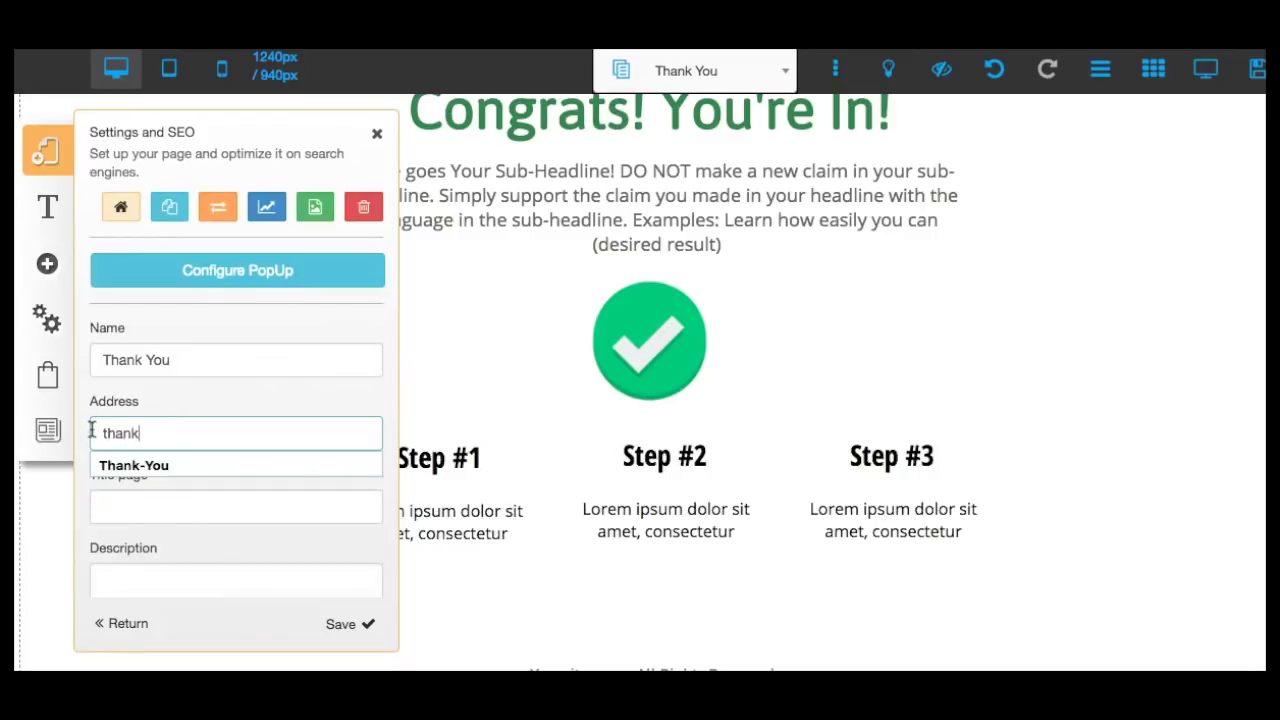
{"action": "left_click", "coordinate": [389, 565]}
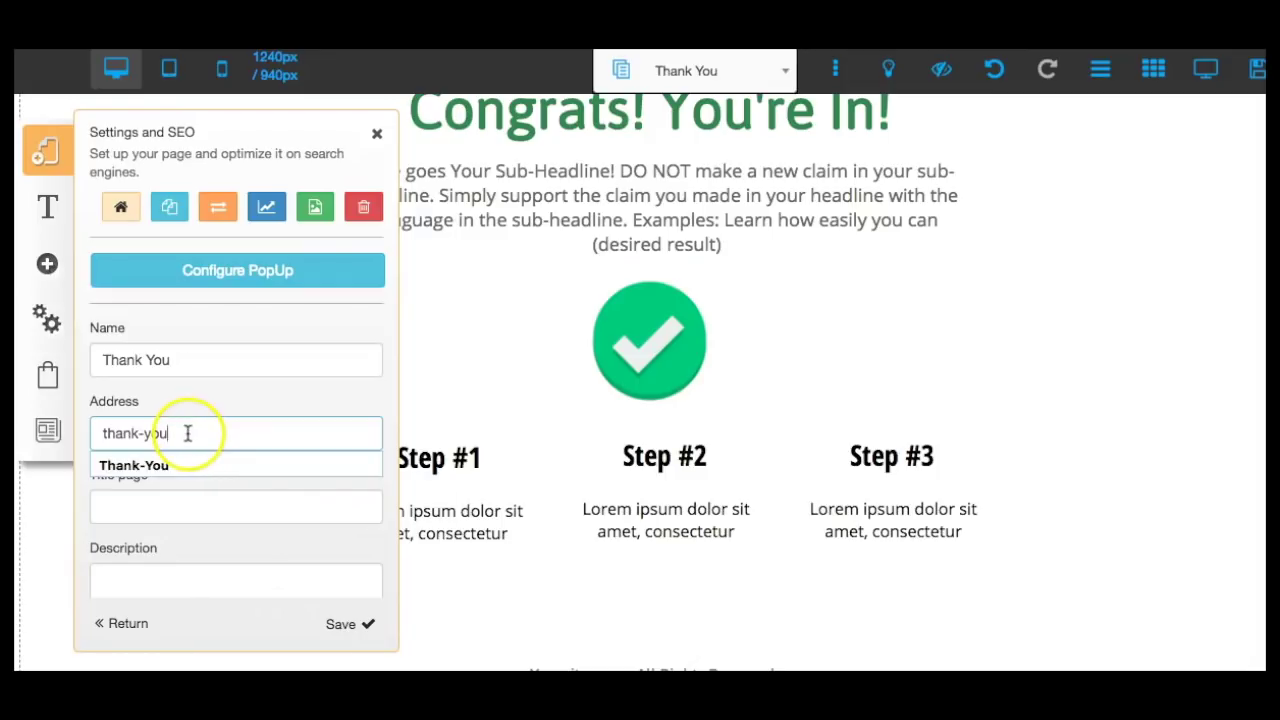
{"action": "left_click", "coordinate": [350, 622]}
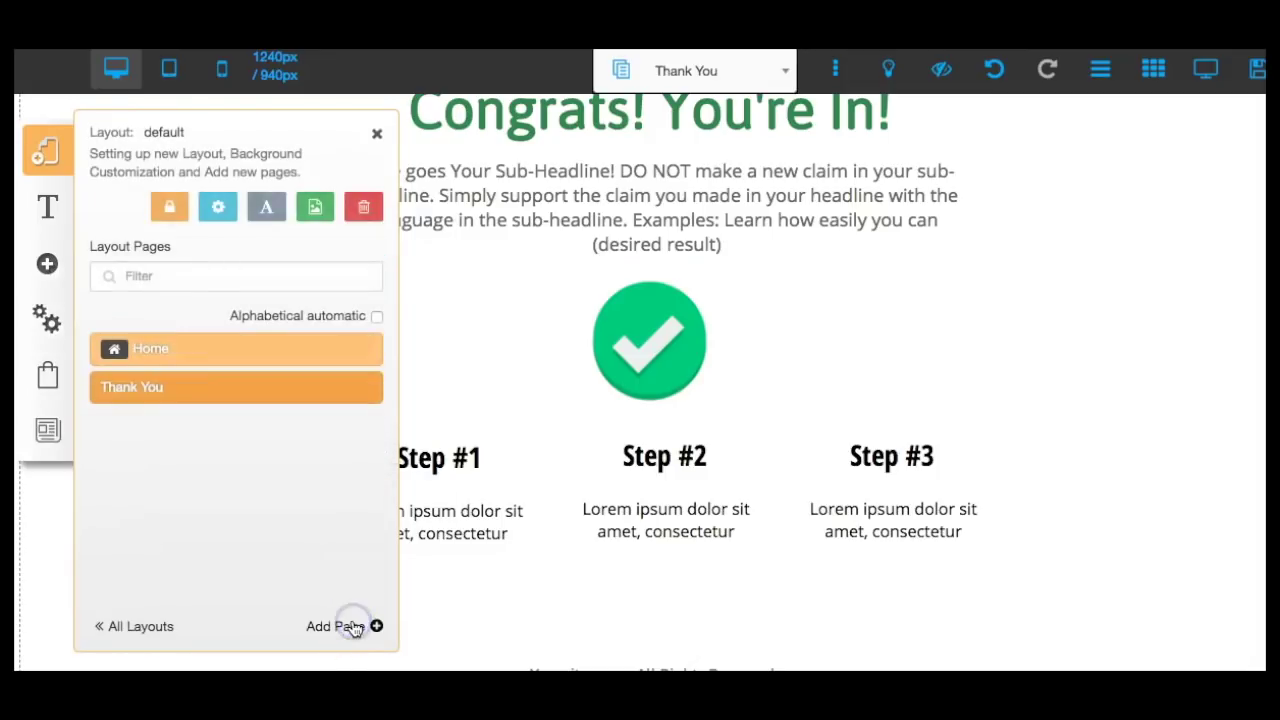
Save the site, dismiss the confirmation and close the layout pages panel.
{"action": "left_click", "coordinate": [1252, 74]}
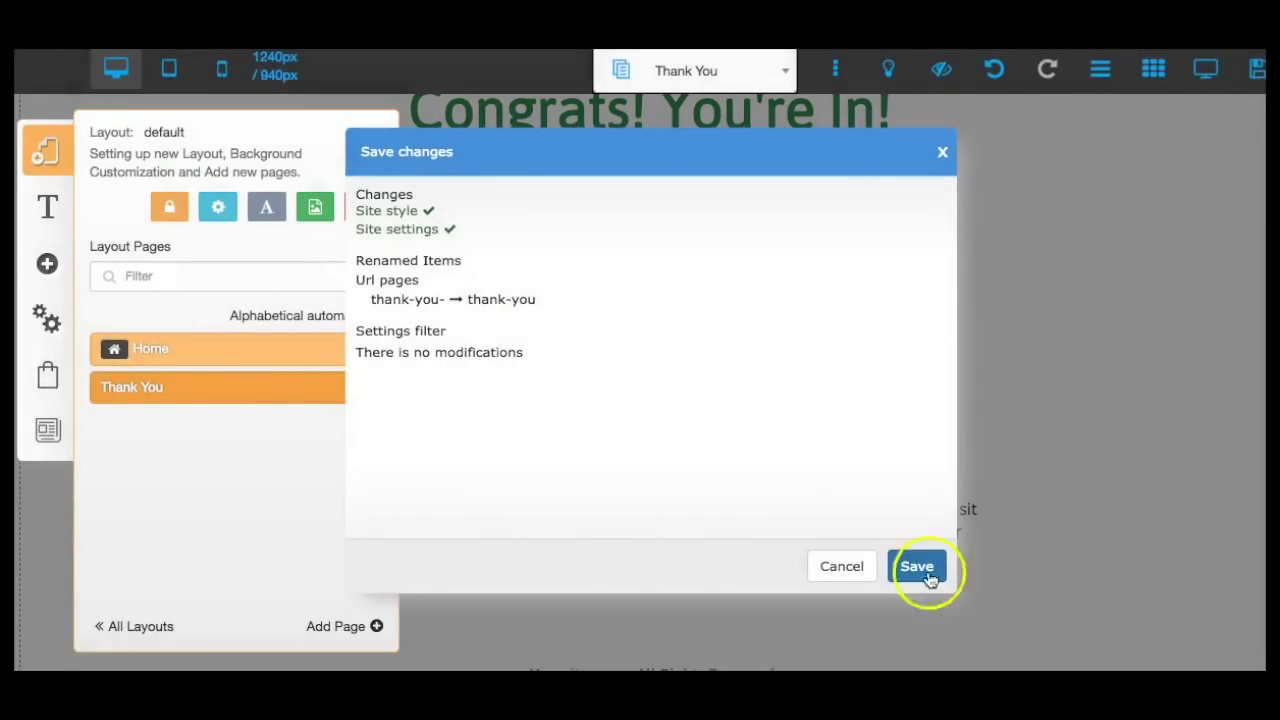
{"action": "left_click", "coordinate": [918, 567]}
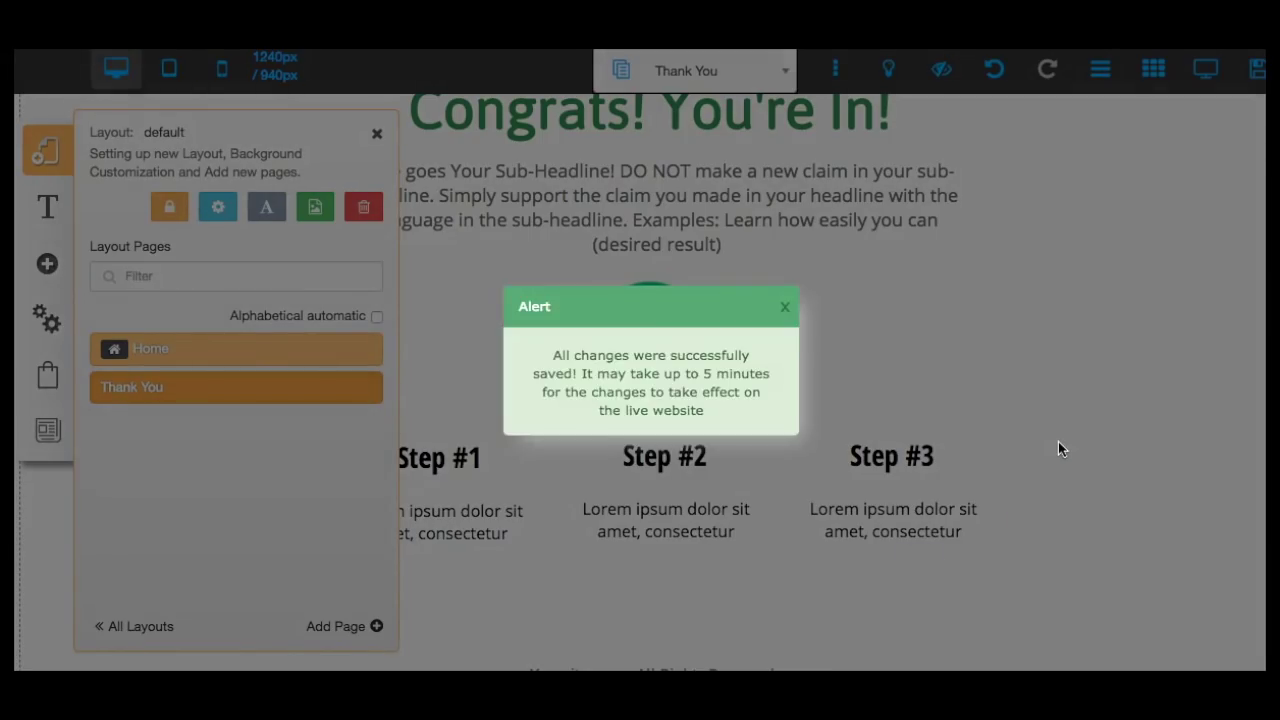
{"action": "left_click", "coordinate": [784, 307]}
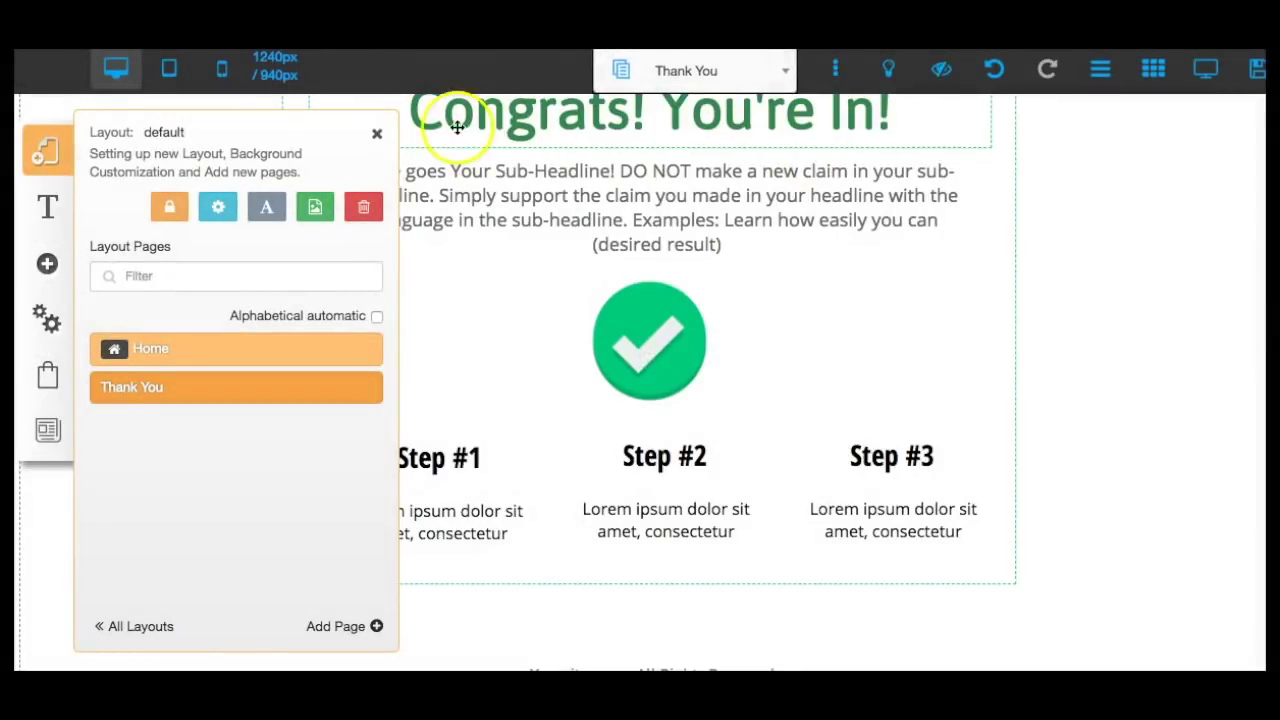
{"action": "left_click", "coordinate": [378, 136]}
{"action": "left_click", "coordinate": [757, 72]}
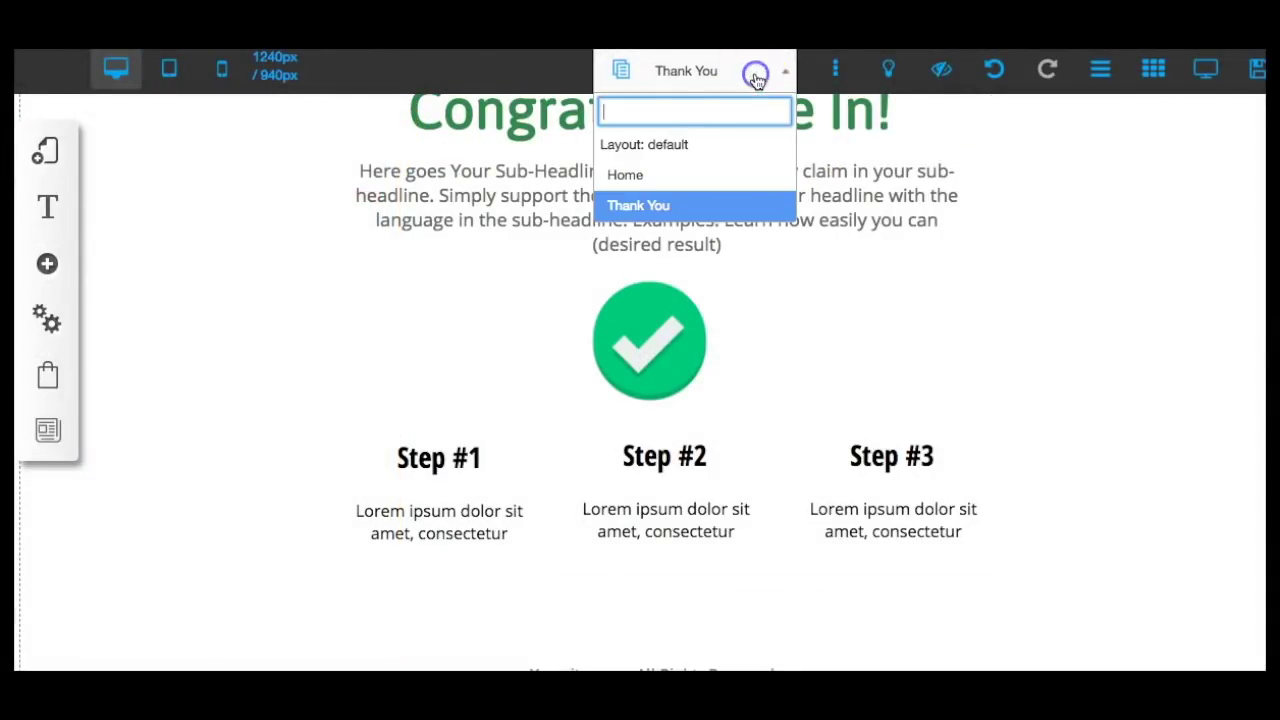
On the Home page, link the opt-in form to MailingBoss's BAViralMarketingSystem list.
{"action": "left_click", "coordinate": [655, 175]}
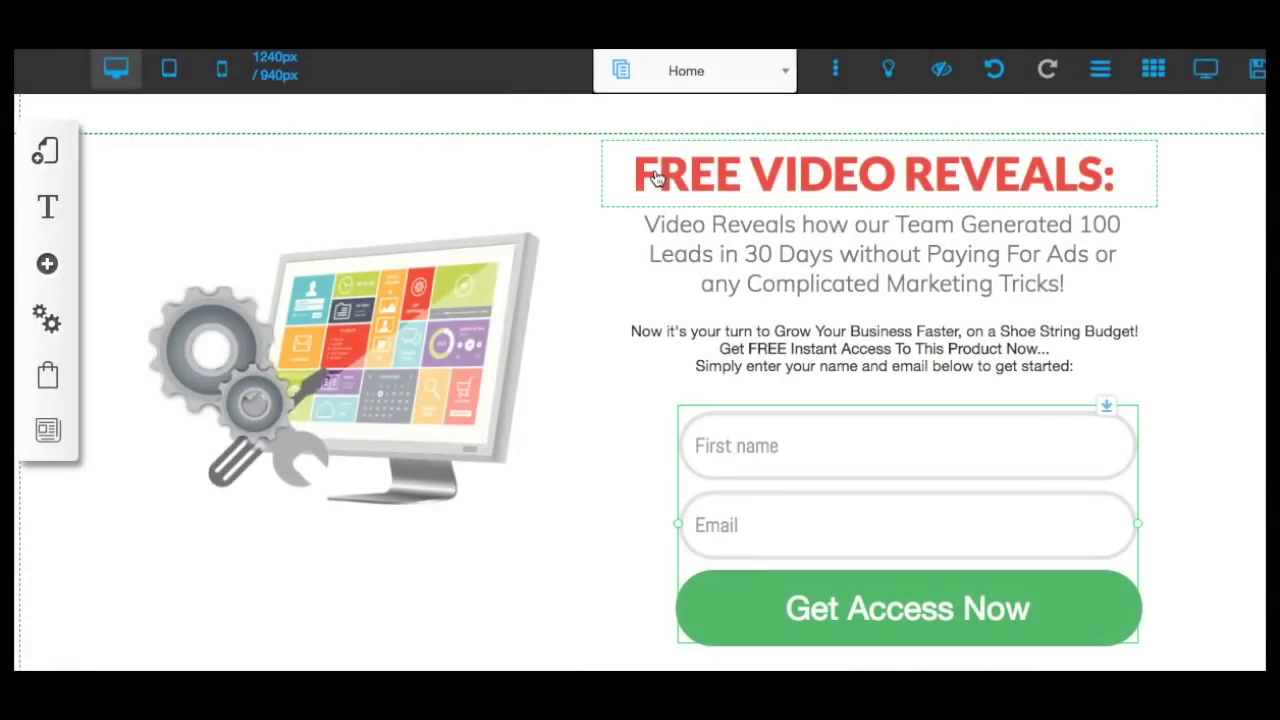
{"action": "left_click", "coordinate": [829, 445]}
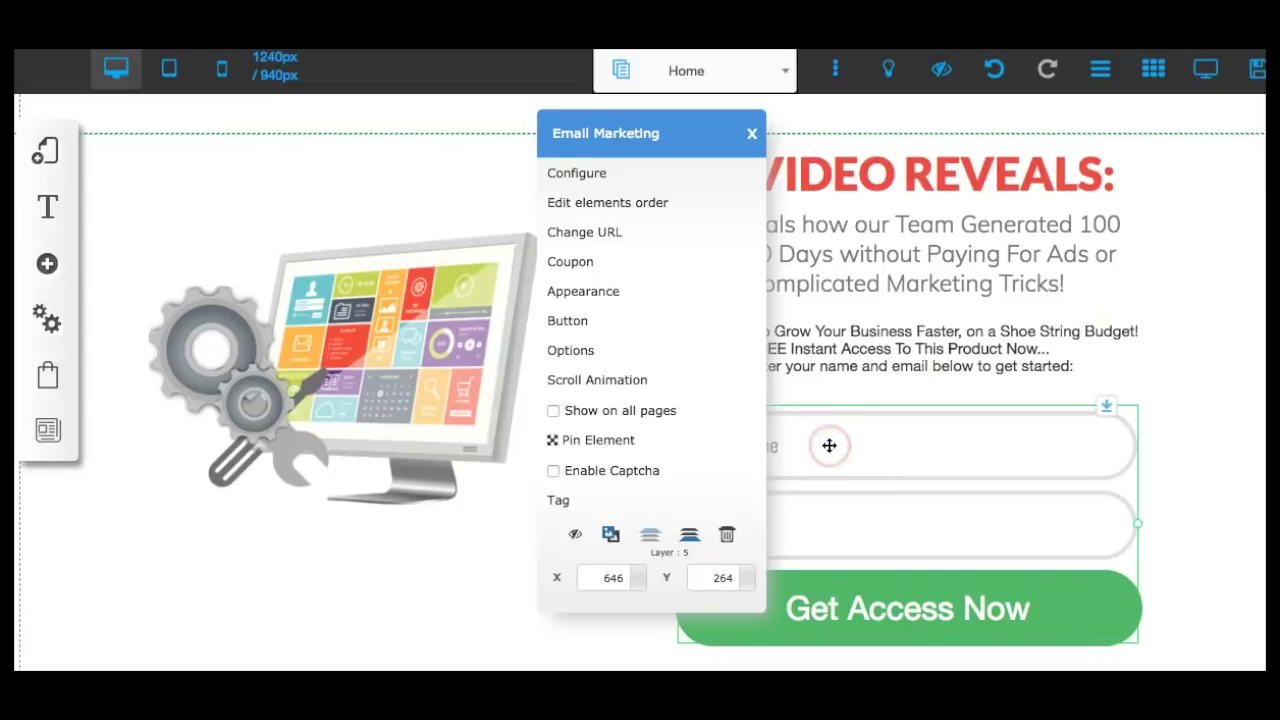
{"action": "left_click", "coordinate": [590, 234]}
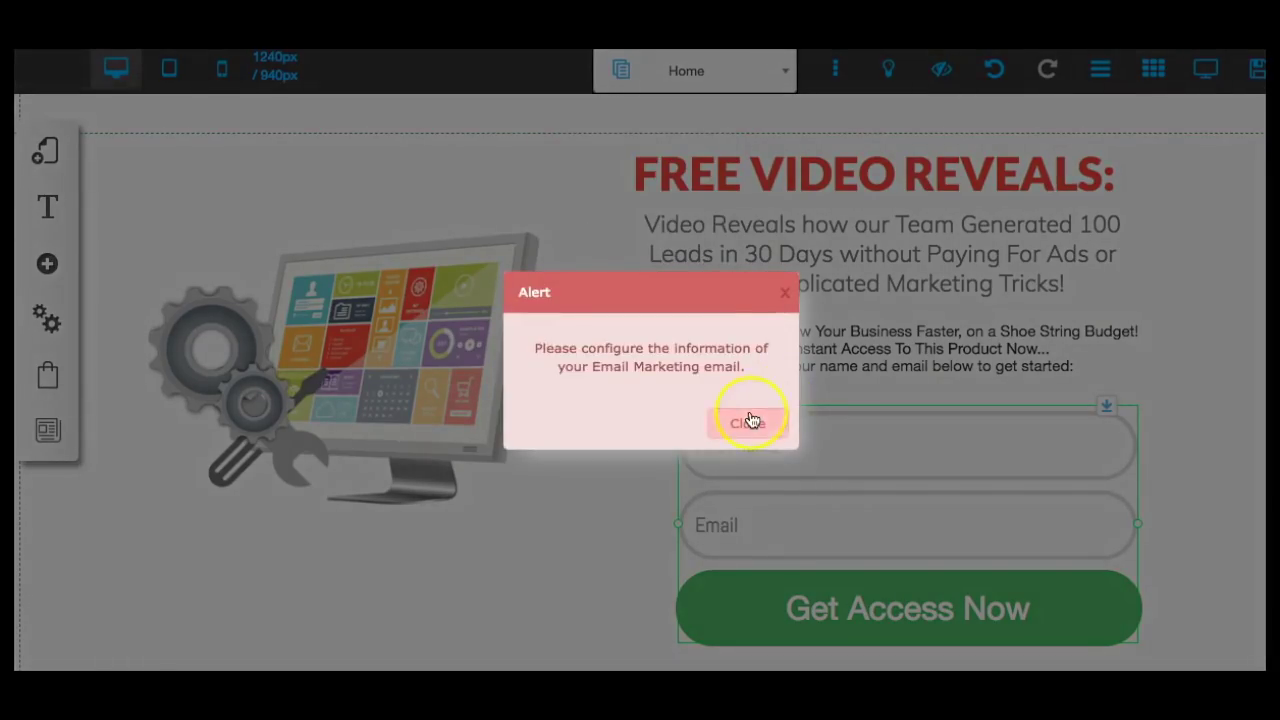
{"action": "left_click", "coordinate": [752, 421]}
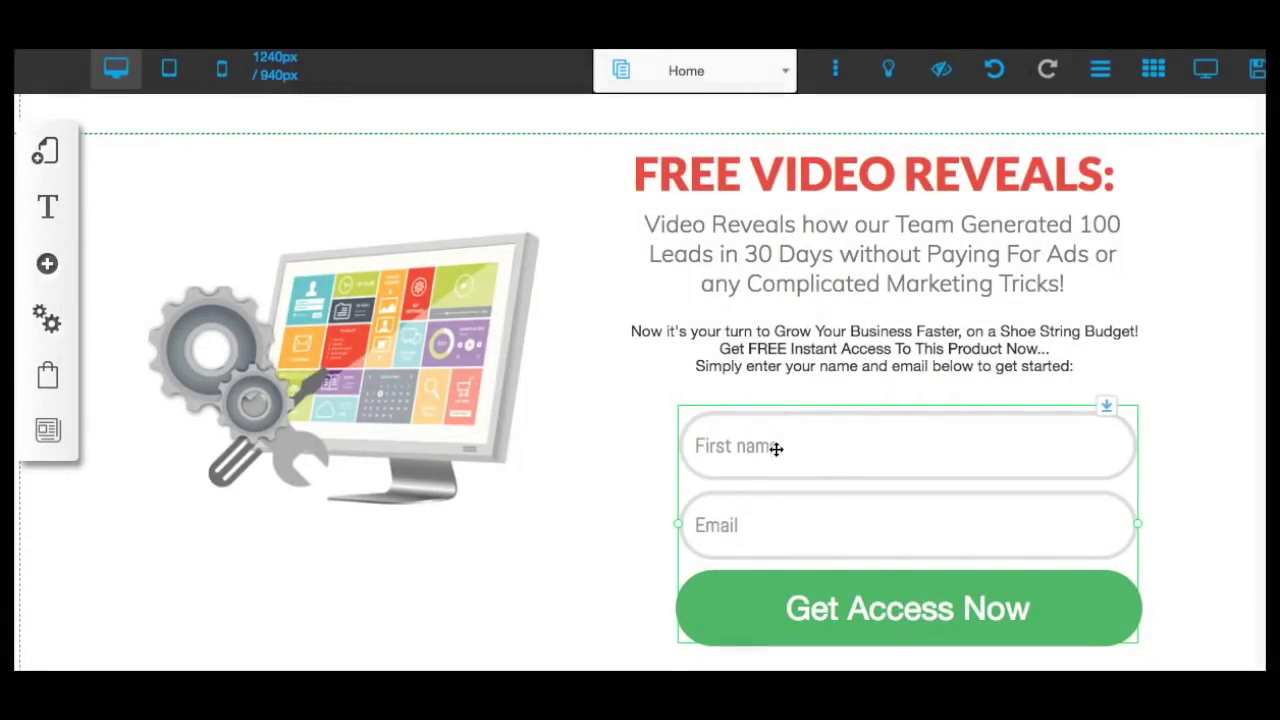
{"action": "left_click", "coordinate": [844, 434]}
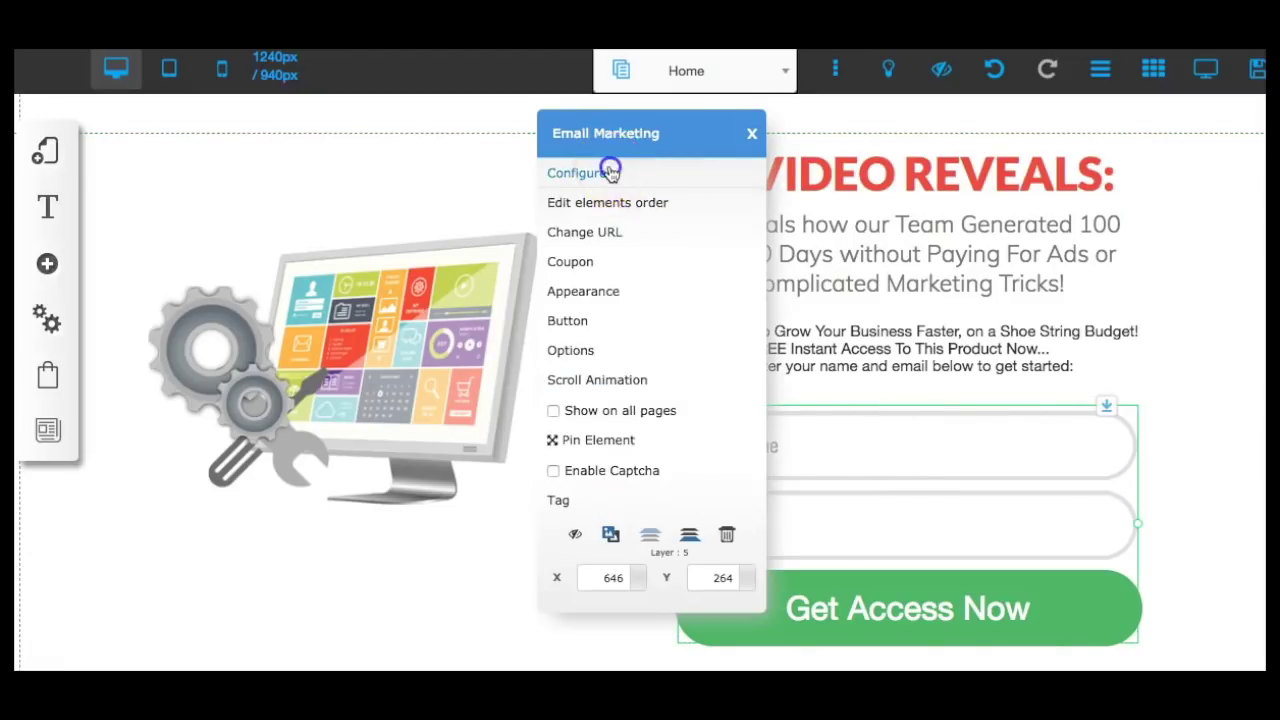
{"action": "left_click", "coordinate": [608, 166]}
{"action": "left_click", "coordinate": [372, 222]}
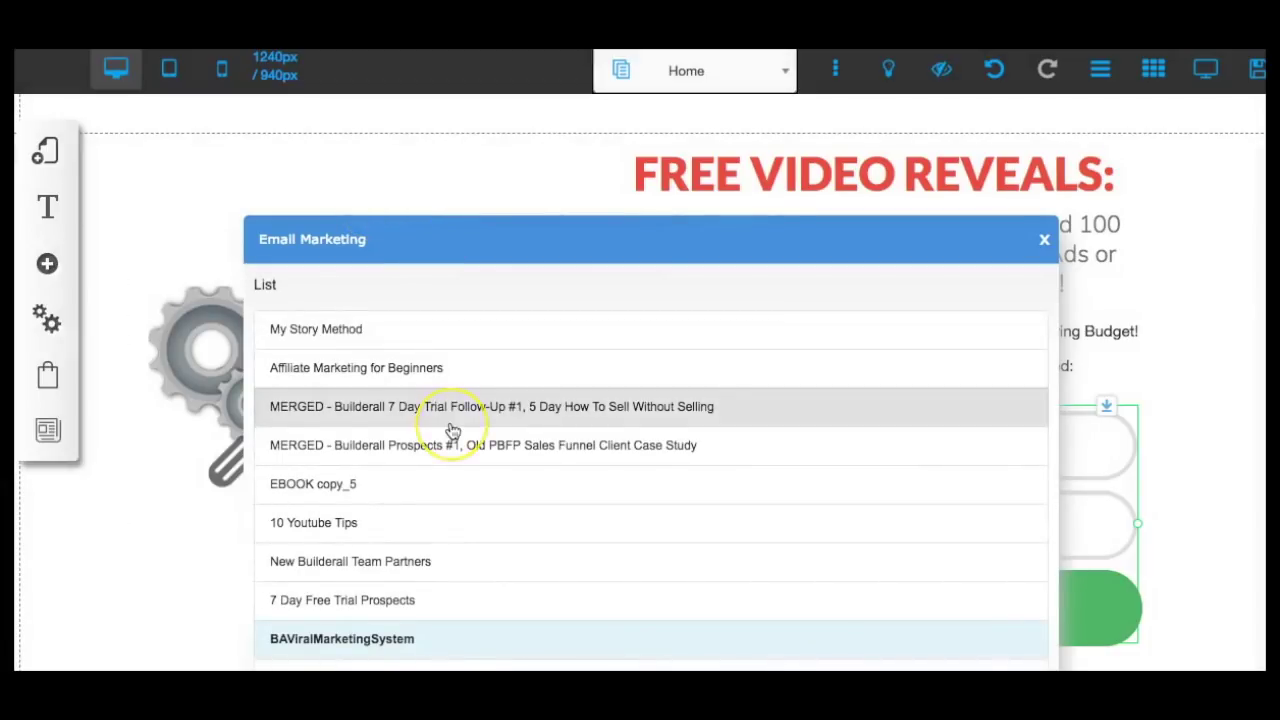
{"action": "scroll", "coordinate": [449, 429], "scroll_direction": "down", "scroll_amount": 1}
{"action": "left_click", "coordinate": [420, 581]}
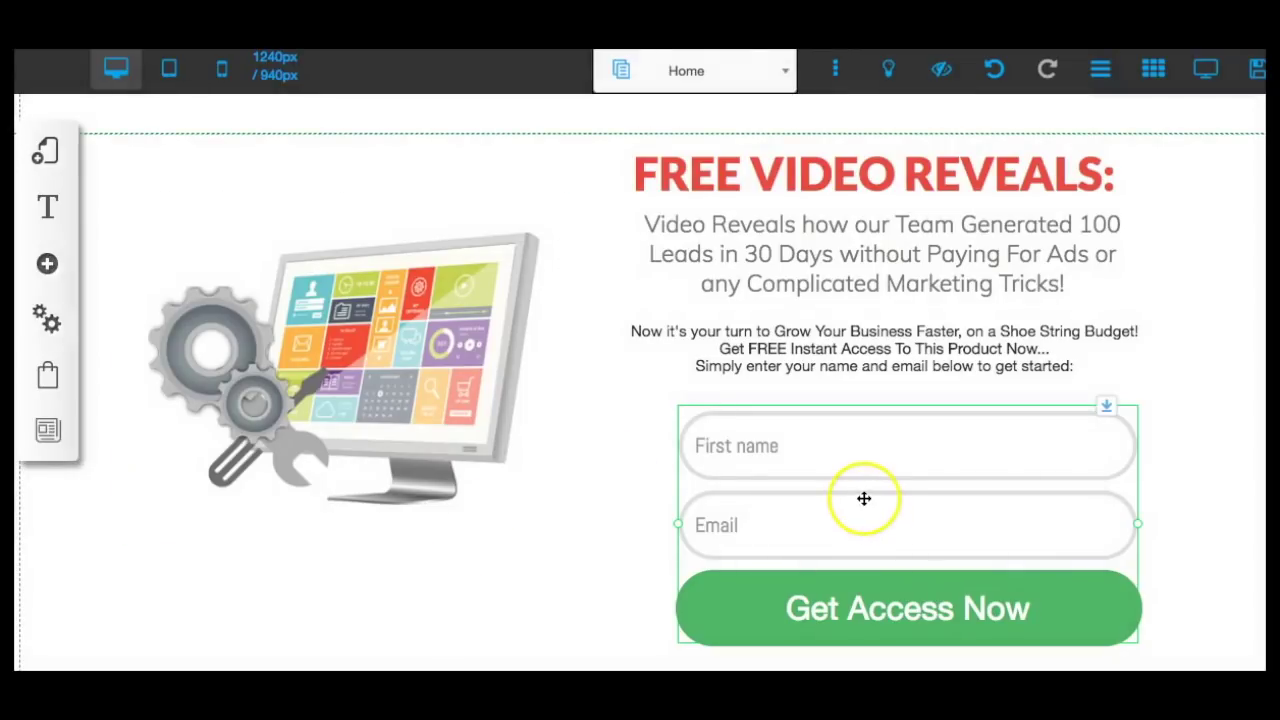
{"action": "left_click", "coordinate": [853, 515]}
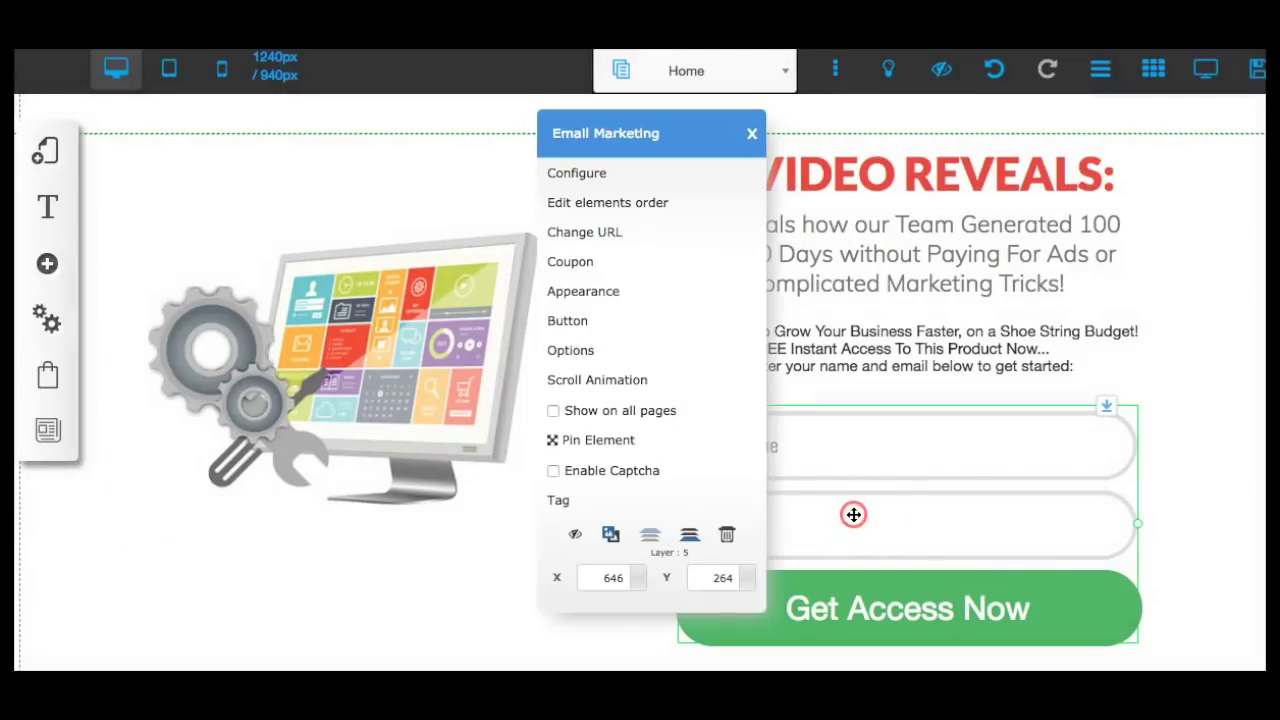
Redirect pending subscribers of the opt-in form to the Thank You page.
{"action": "left_click", "coordinate": [566, 232]}
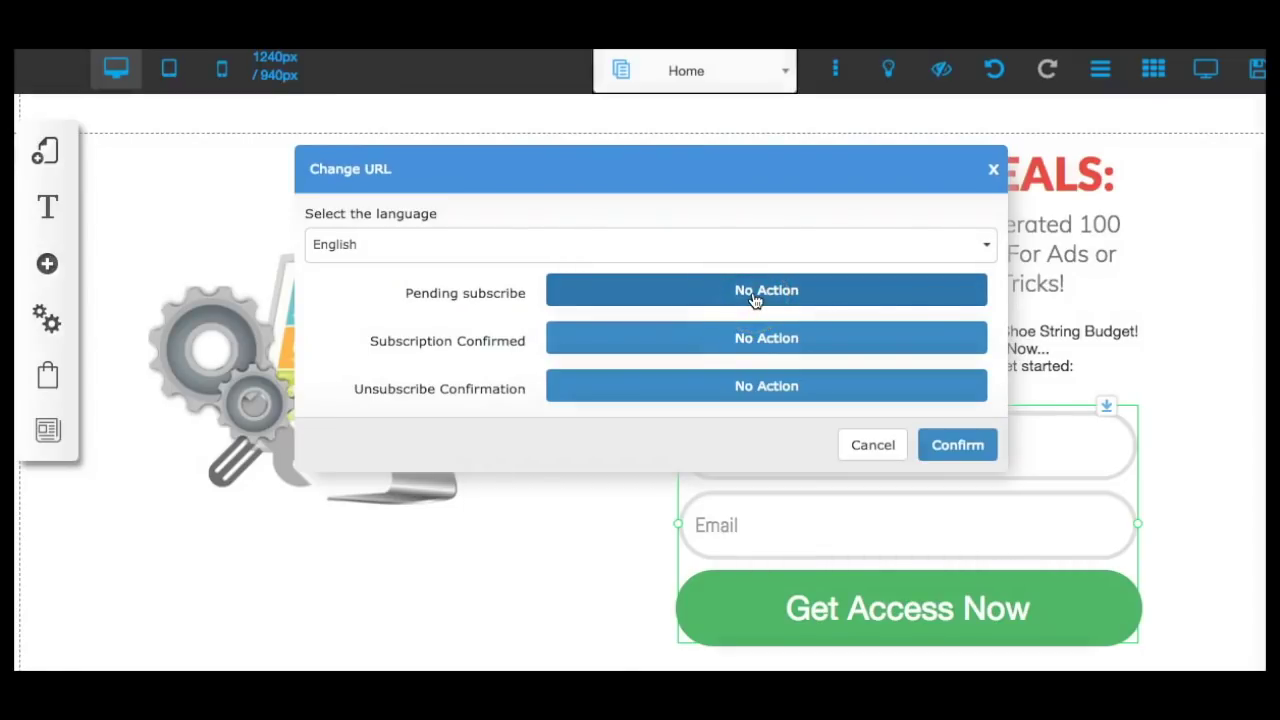
{"action": "left_click", "coordinate": [755, 295]}
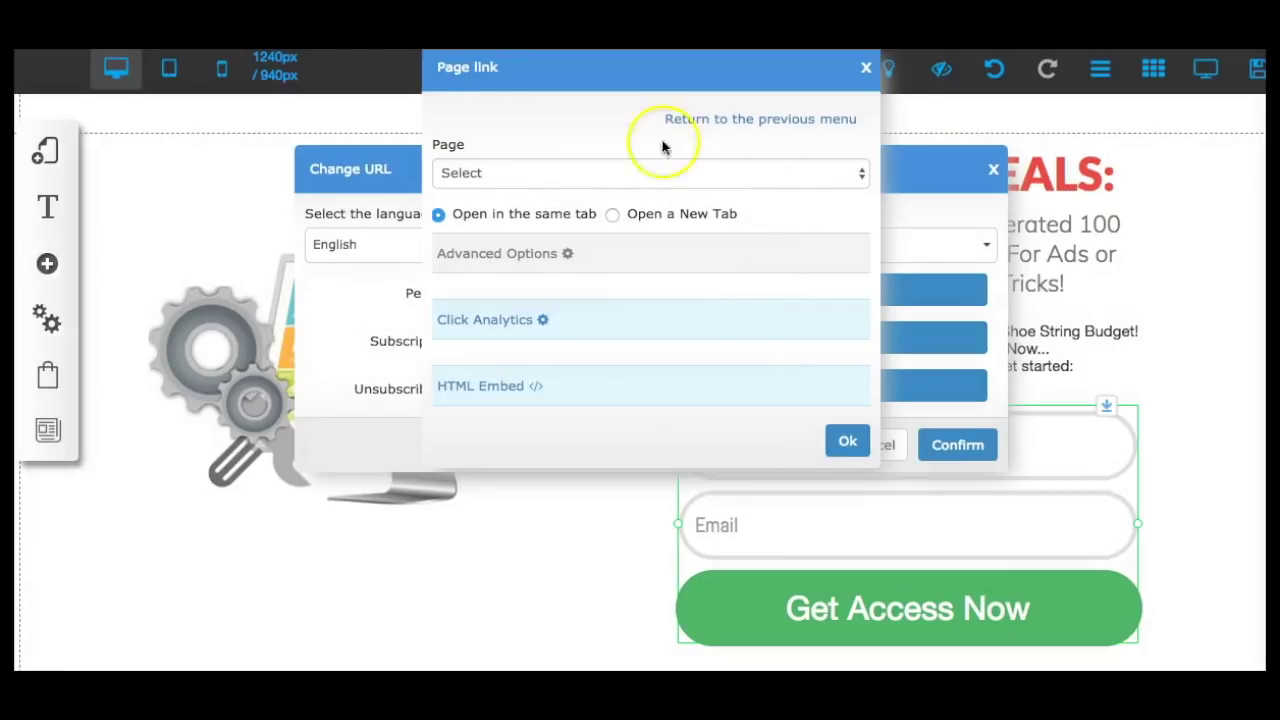
{"action": "left_click", "coordinate": [565, 175]}
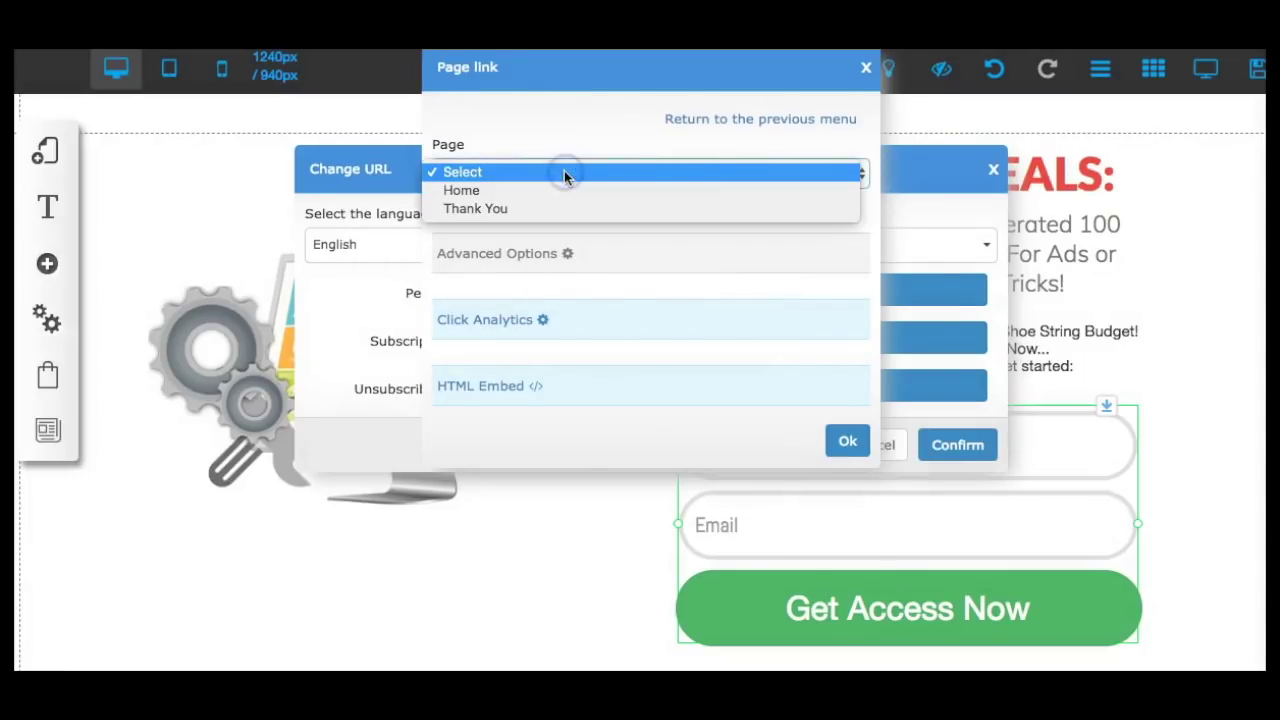
{"action": "left_click", "coordinate": [545, 210]}
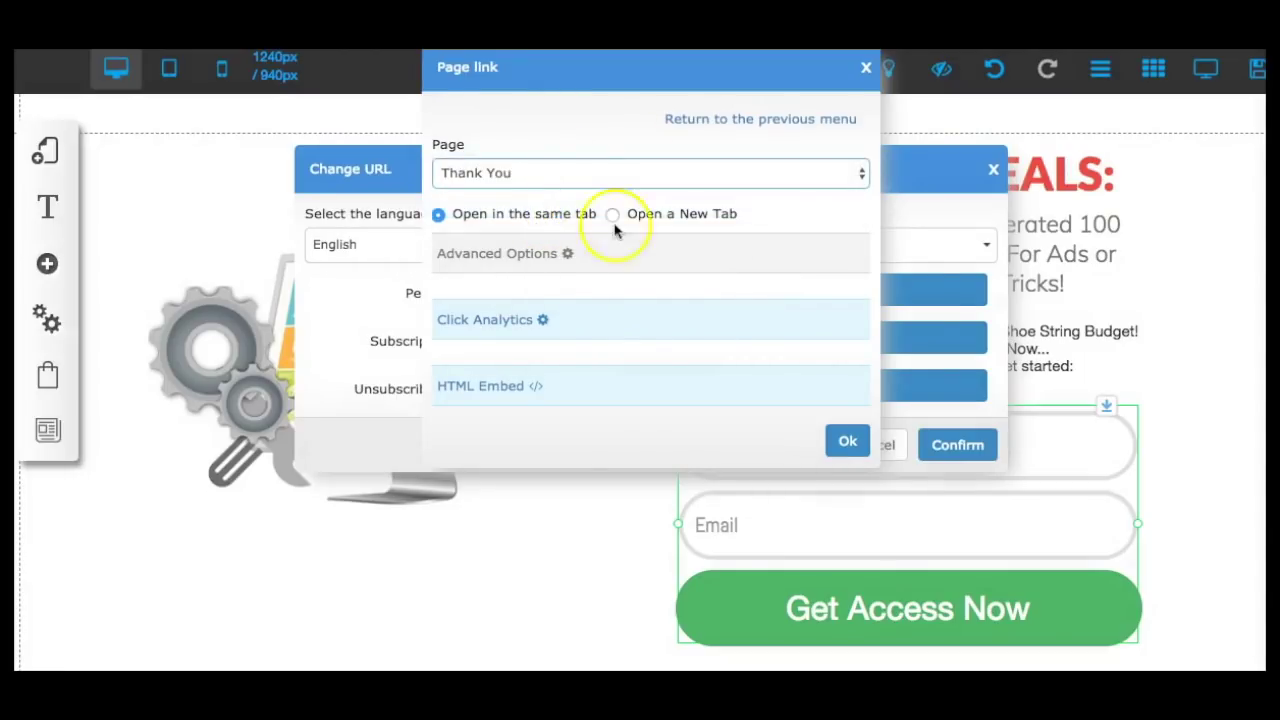
{"action": "left_click", "coordinate": [843, 445]}
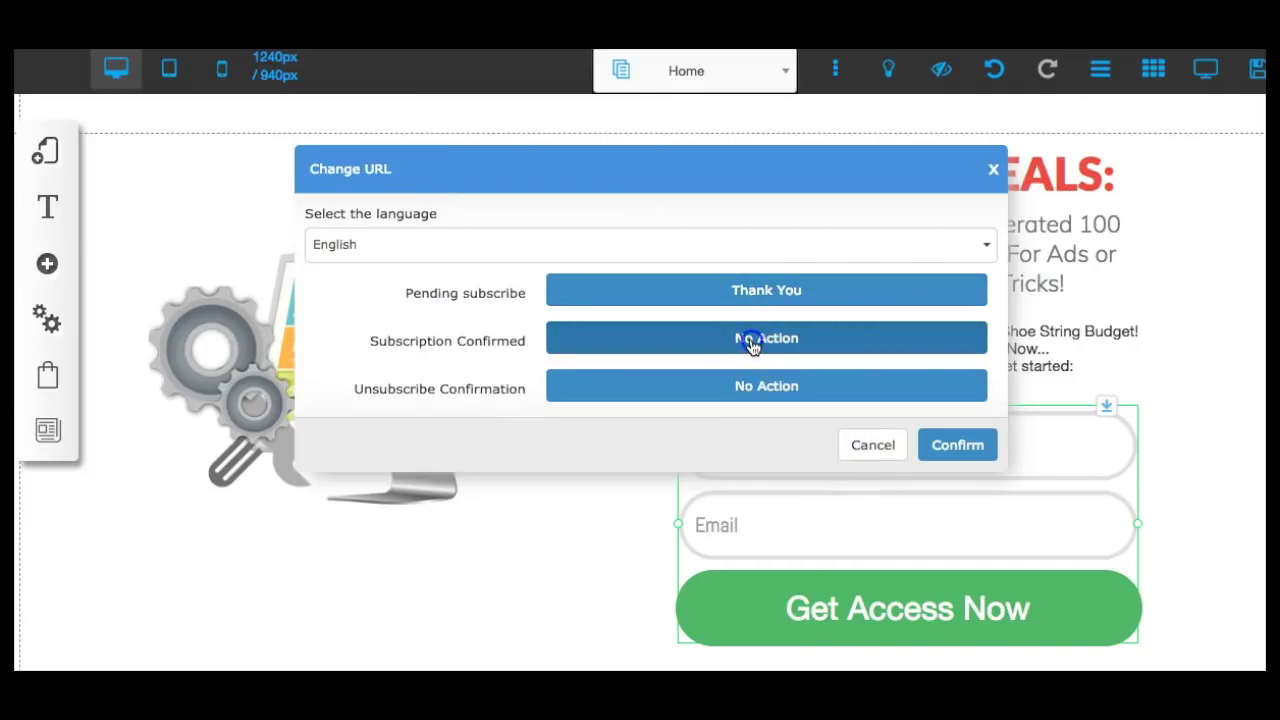
Redirect confirmed subscribers to the Thank You page as well and save the redirect settings.
{"action": "left_click", "coordinate": [752, 342]}
{"action": "left_click", "coordinate": [546, 172]}
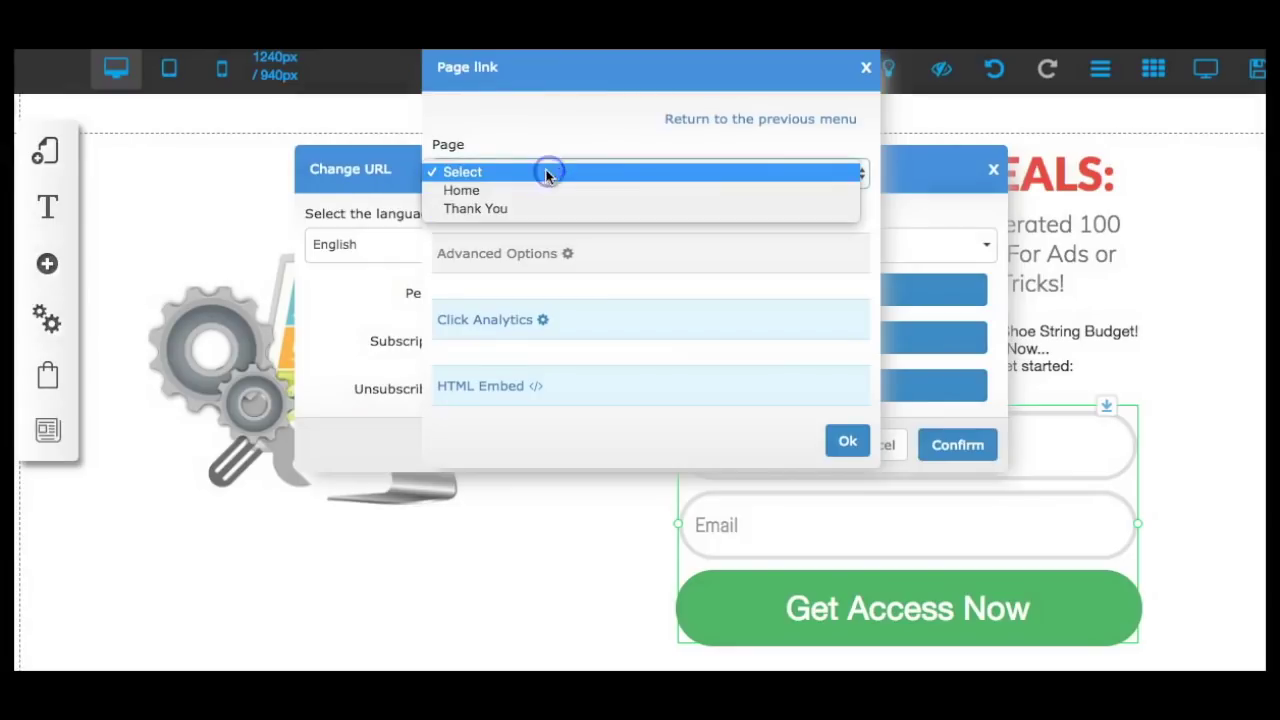
{"action": "left_click", "coordinate": [527, 201]}
{"action": "left_click", "coordinate": [846, 441]}
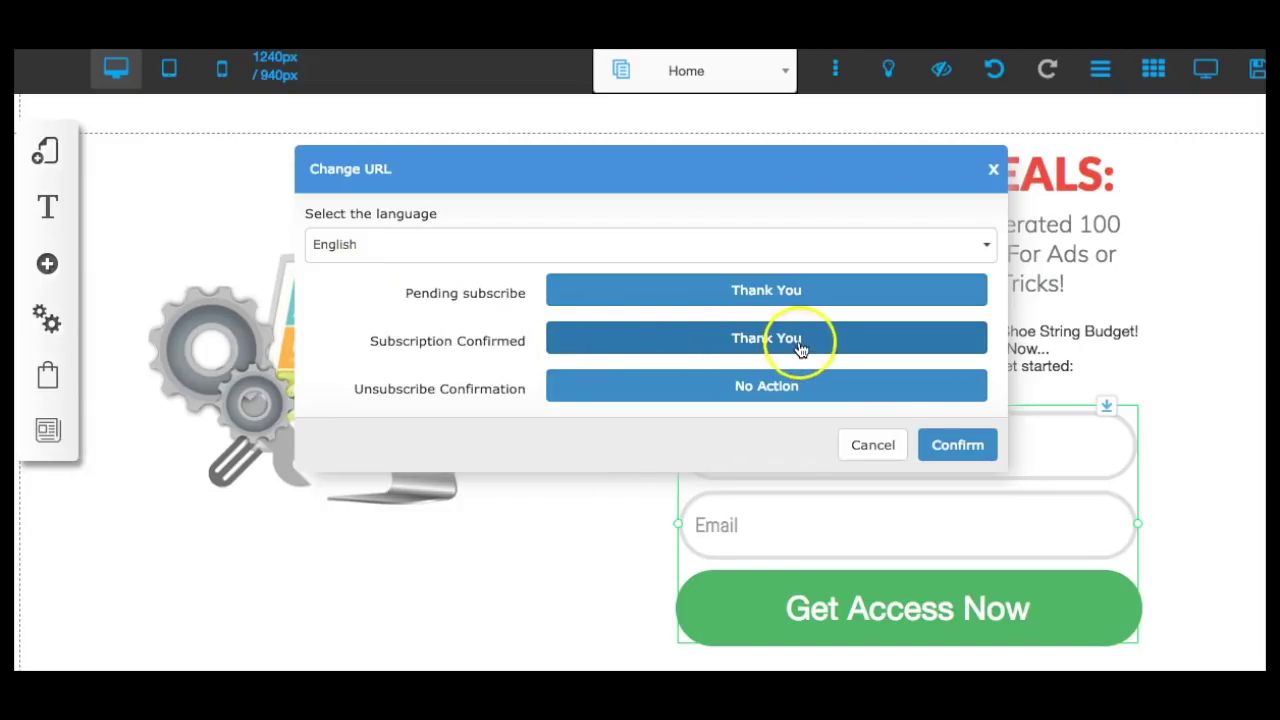
{"action": "left_click", "coordinate": [958, 448]}
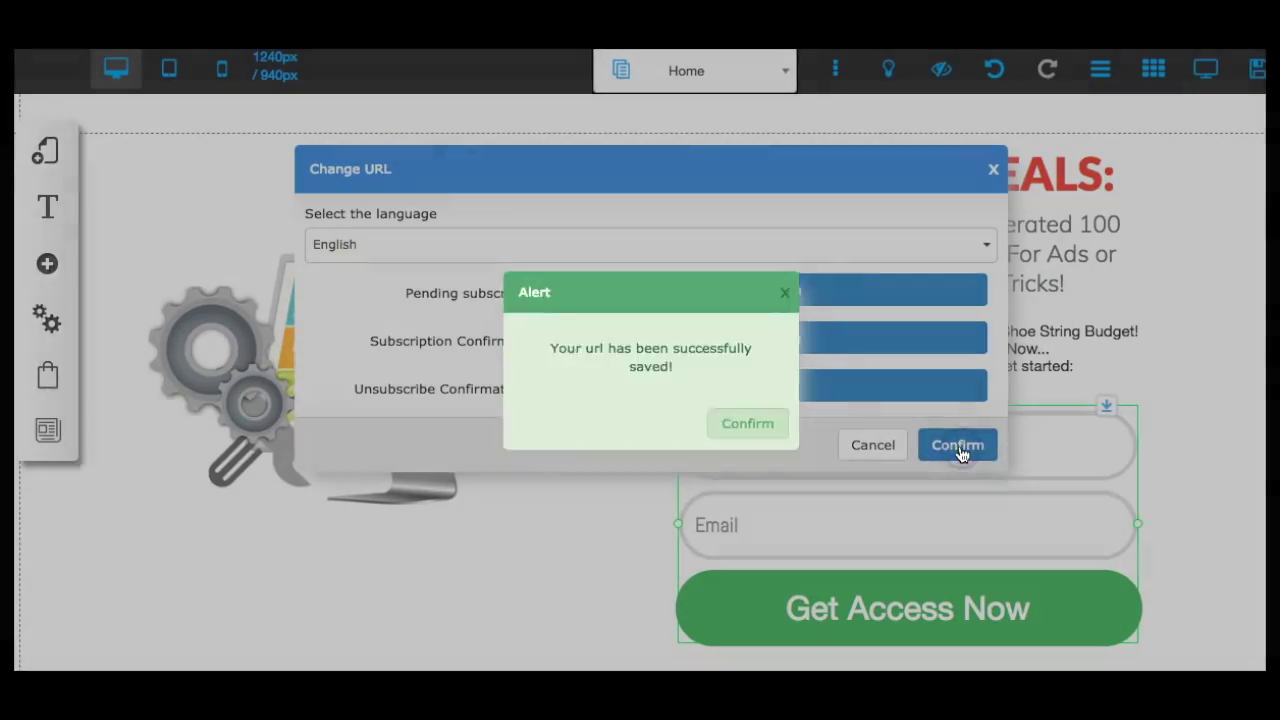
{"action": "left_click", "coordinate": [760, 428]}
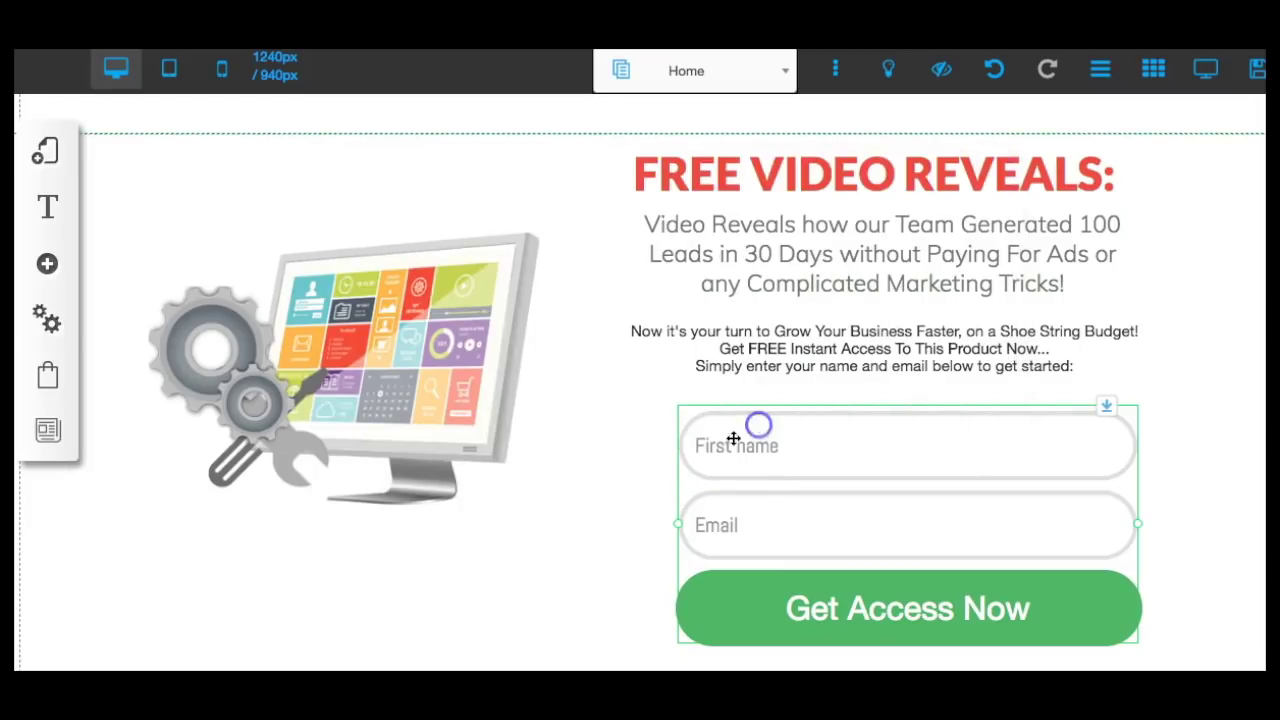
Save the landing page and scroll through its preview.
{"action": "left_click", "coordinate": [1252, 72]}
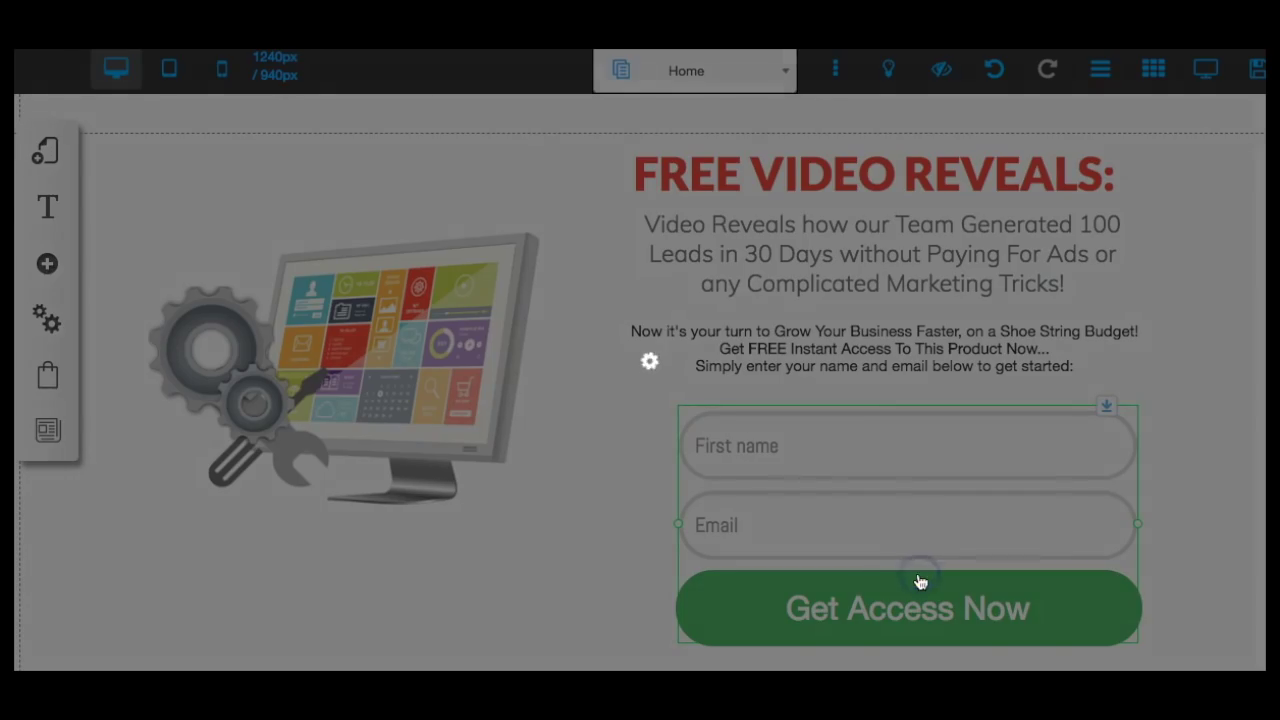
{"action": "left_click", "coordinate": [783, 306]}
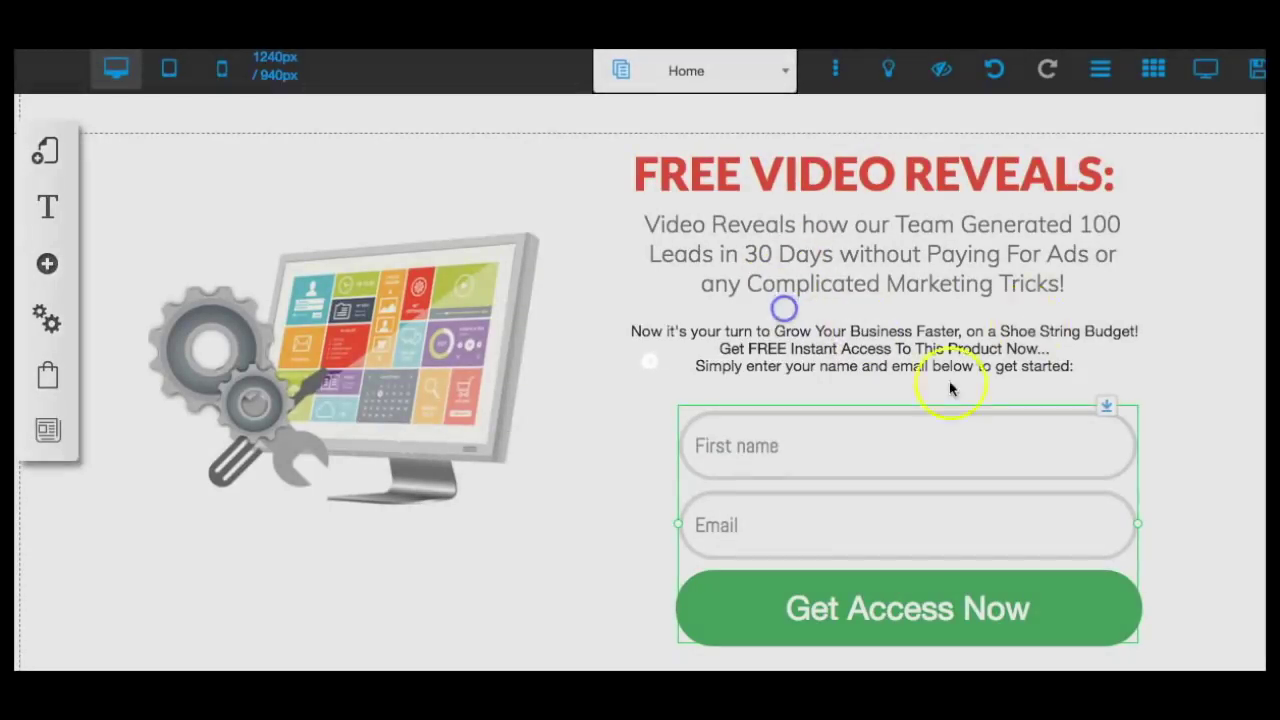
{"action": "left_click", "coordinate": [1205, 86]}
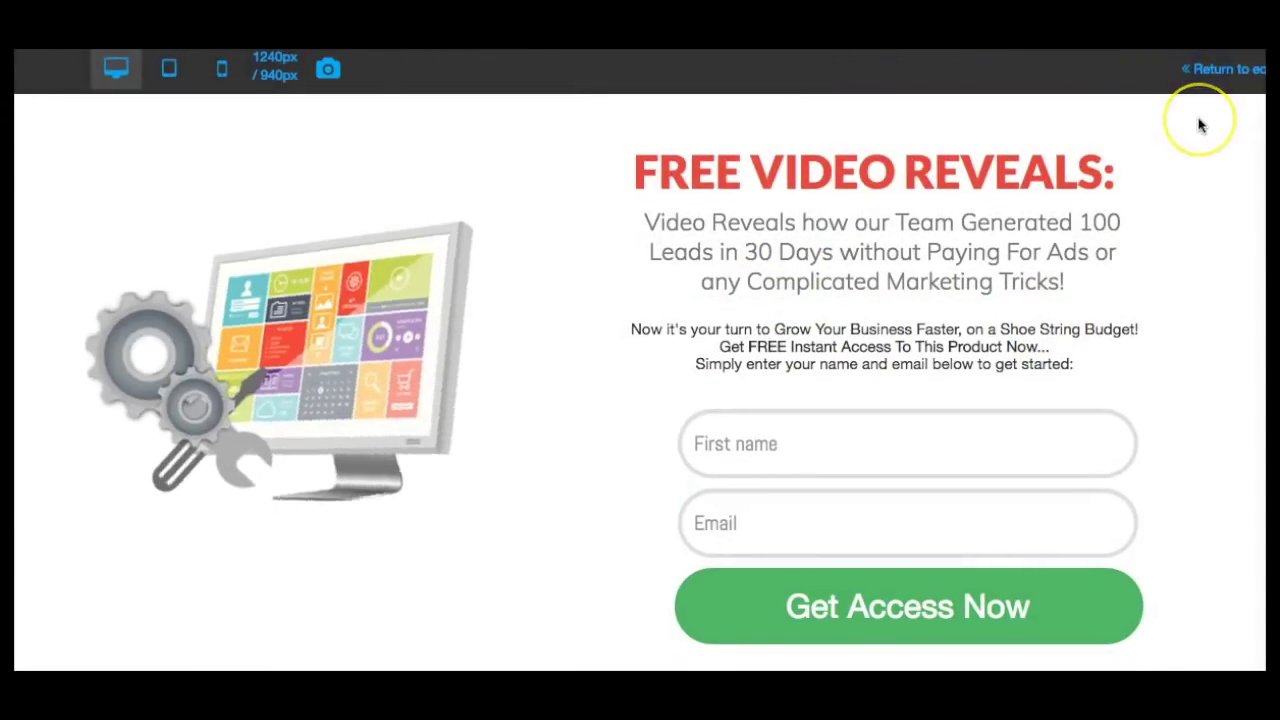
{"action": "scroll", "coordinate": [1201, 125], "scroll_direction": "down", "scroll_amount": 5}
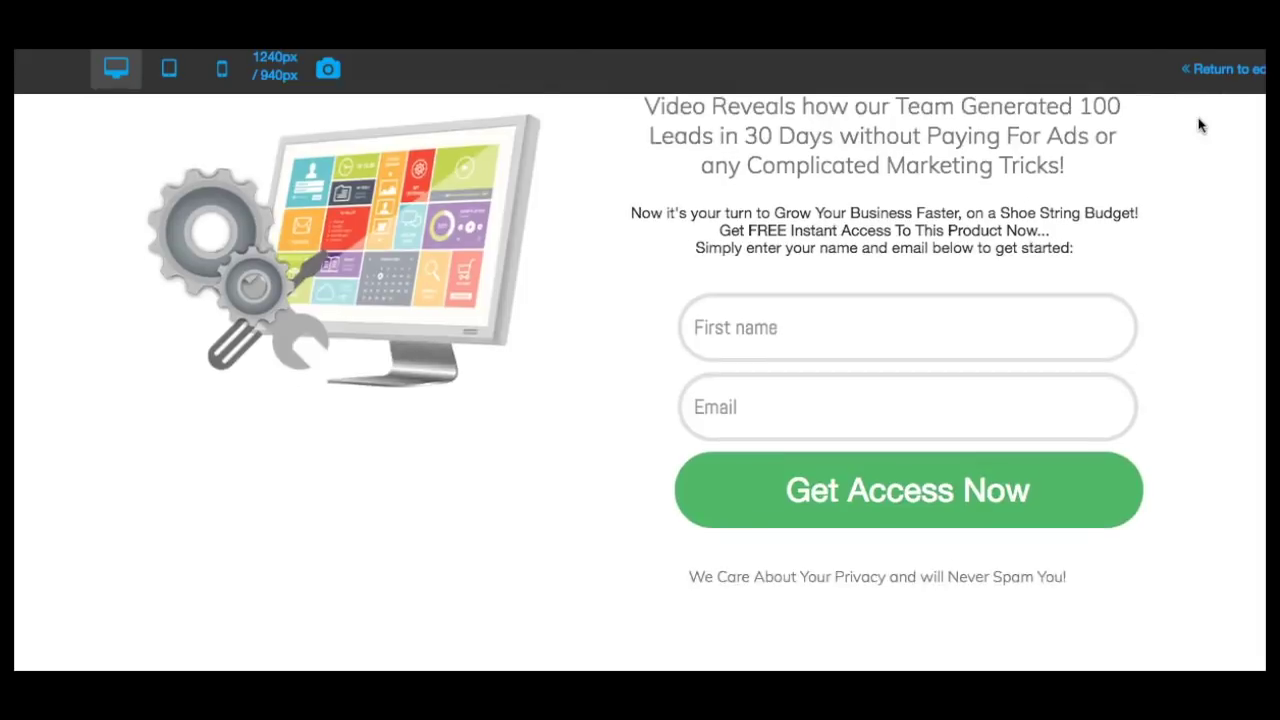
{"action": "scroll", "coordinate": [1201, 125], "scroll_direction": "up", "scroll_amount": 5}
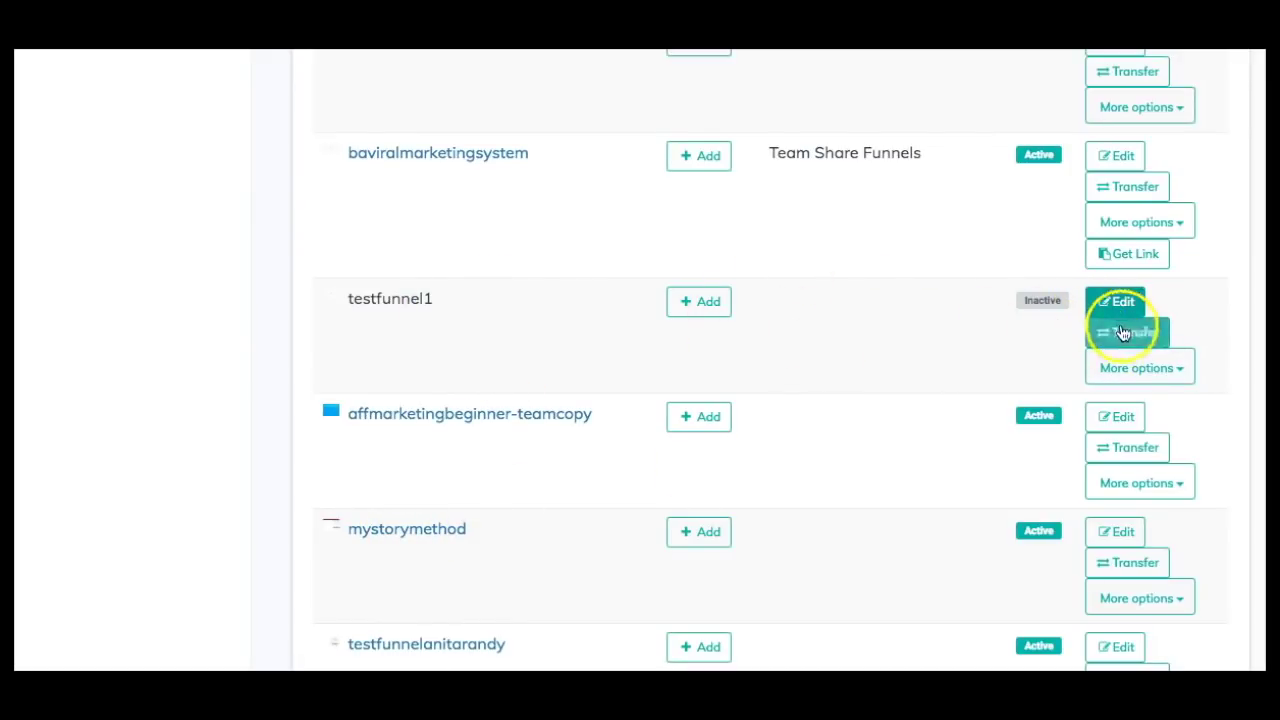
Publish testfunnel1 so it shows Active, then open its live page.
{"action": "left_click", "coordinate": [1141, 369]}
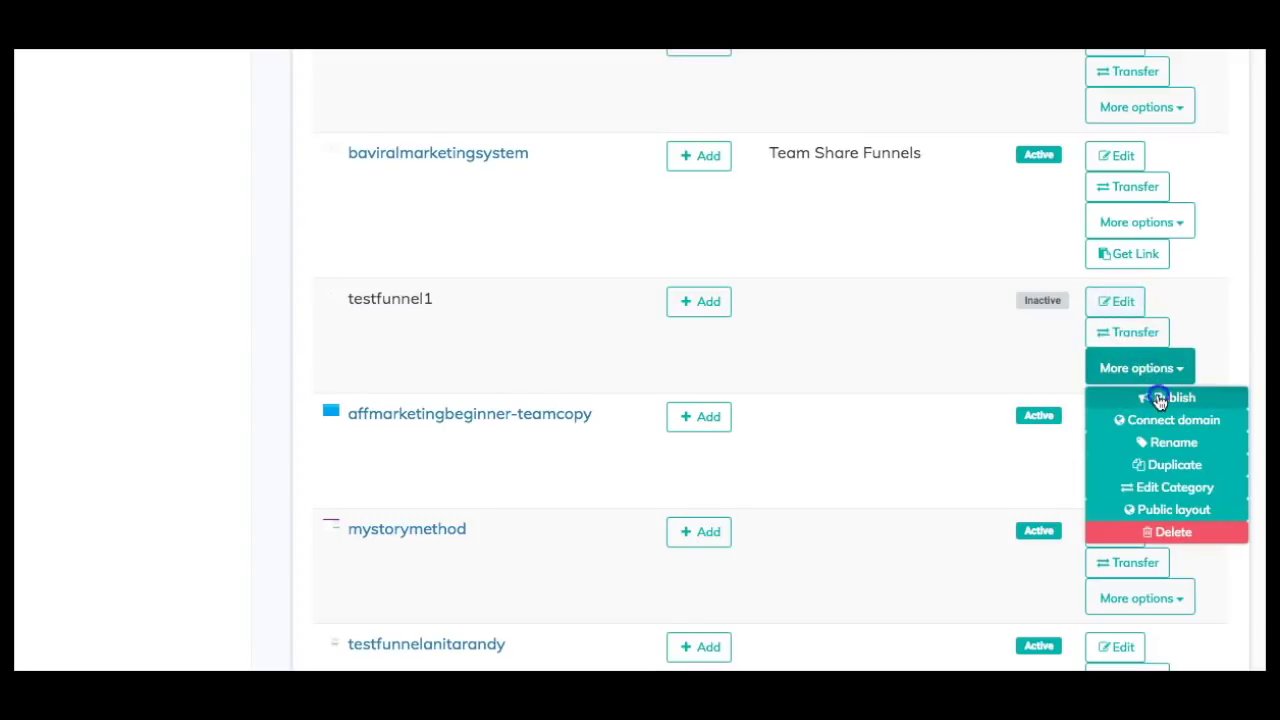
{"action": "left_click", "coordinate": [1160, 397]}
{"action": "left_click", "coordinate": [828, 138]}
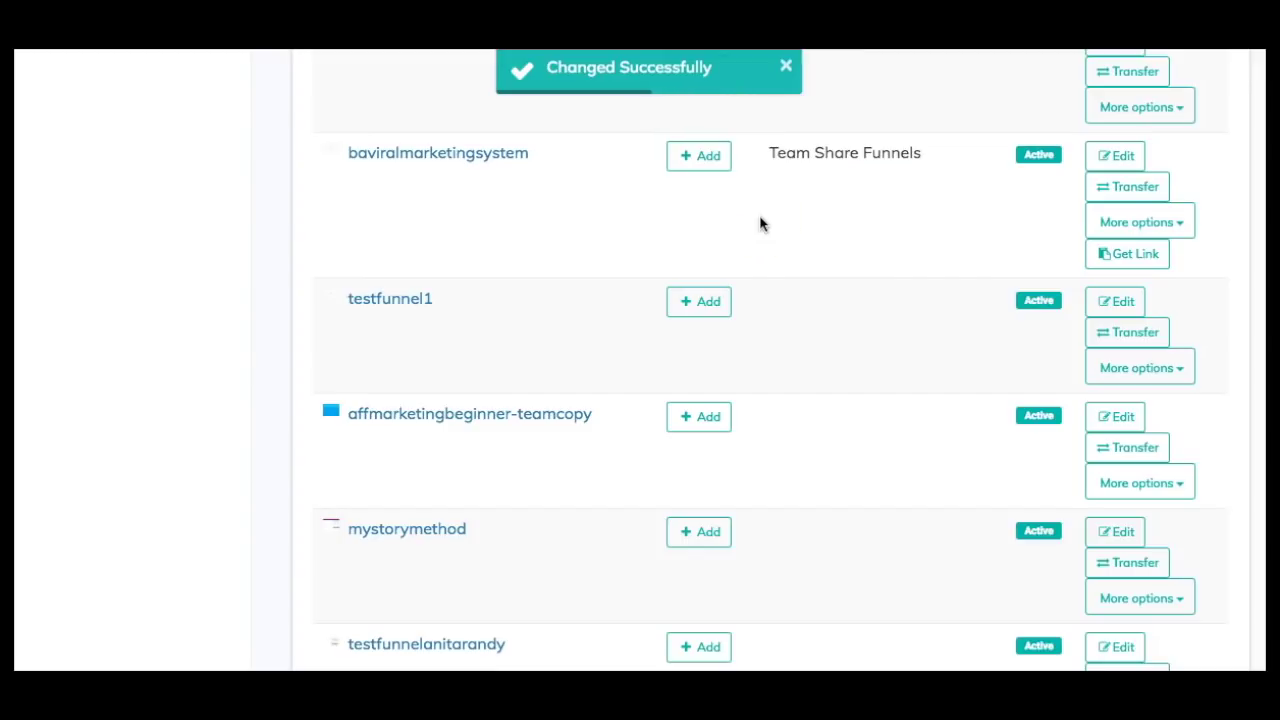
{"action": "left_click", "coordinate": [398, 300]}
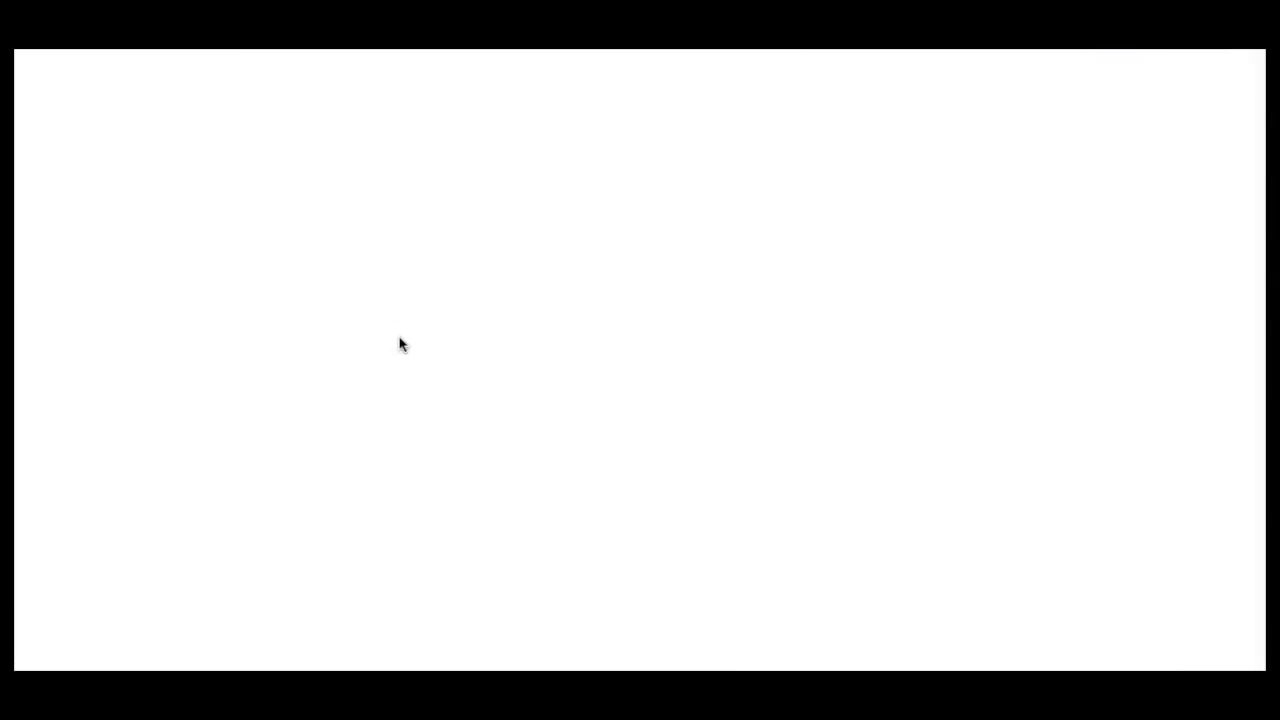
Fill the live opt-in form with a test first name and e-mail address and submit it.
{"action": "left_click", "coordinate": [814, 392]}
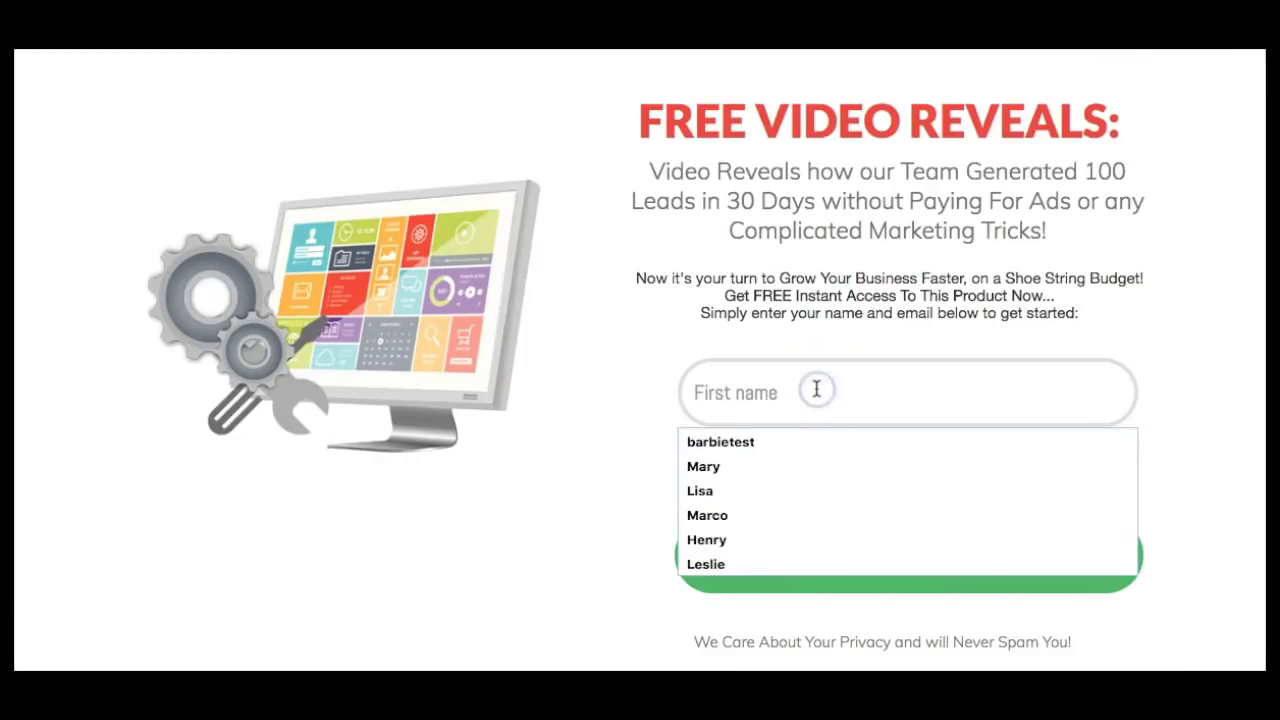
{"action": "left_click", "coordinate": [766, 447]}
{"action": "left_click", "coordinate": [797, 466]}
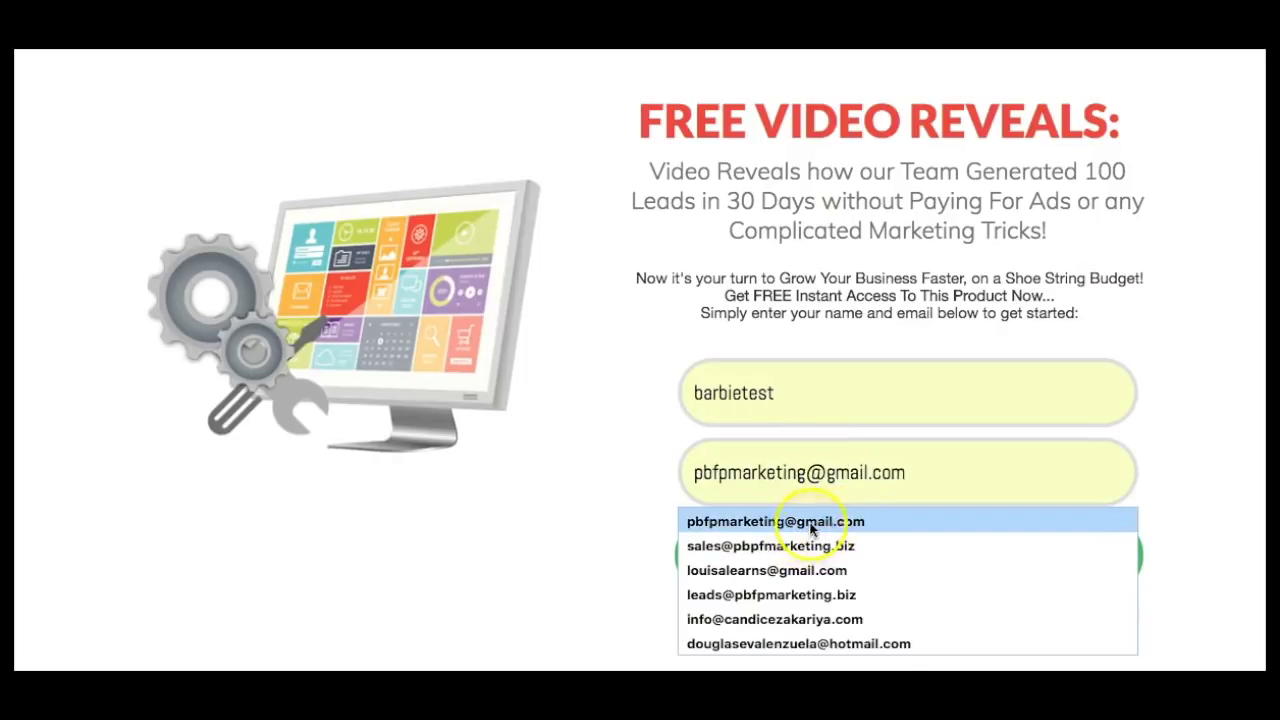
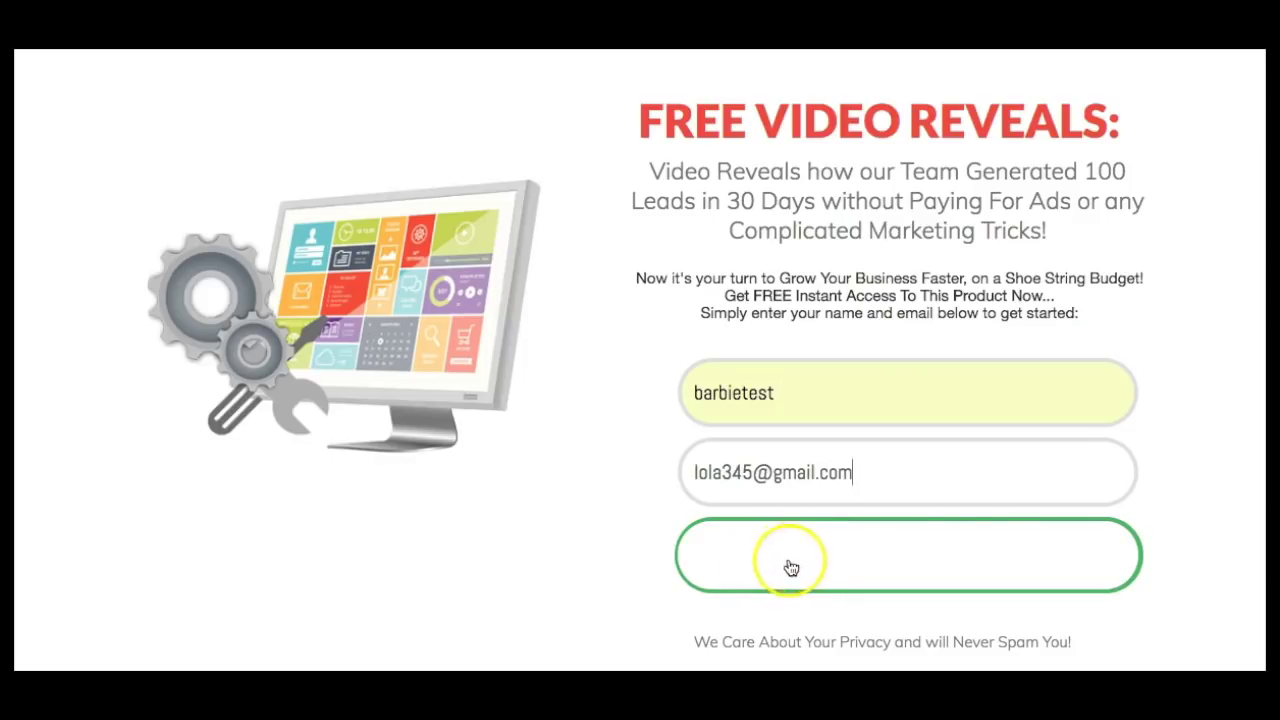
{"action": "left_click", "coordinate": [845, 564]}
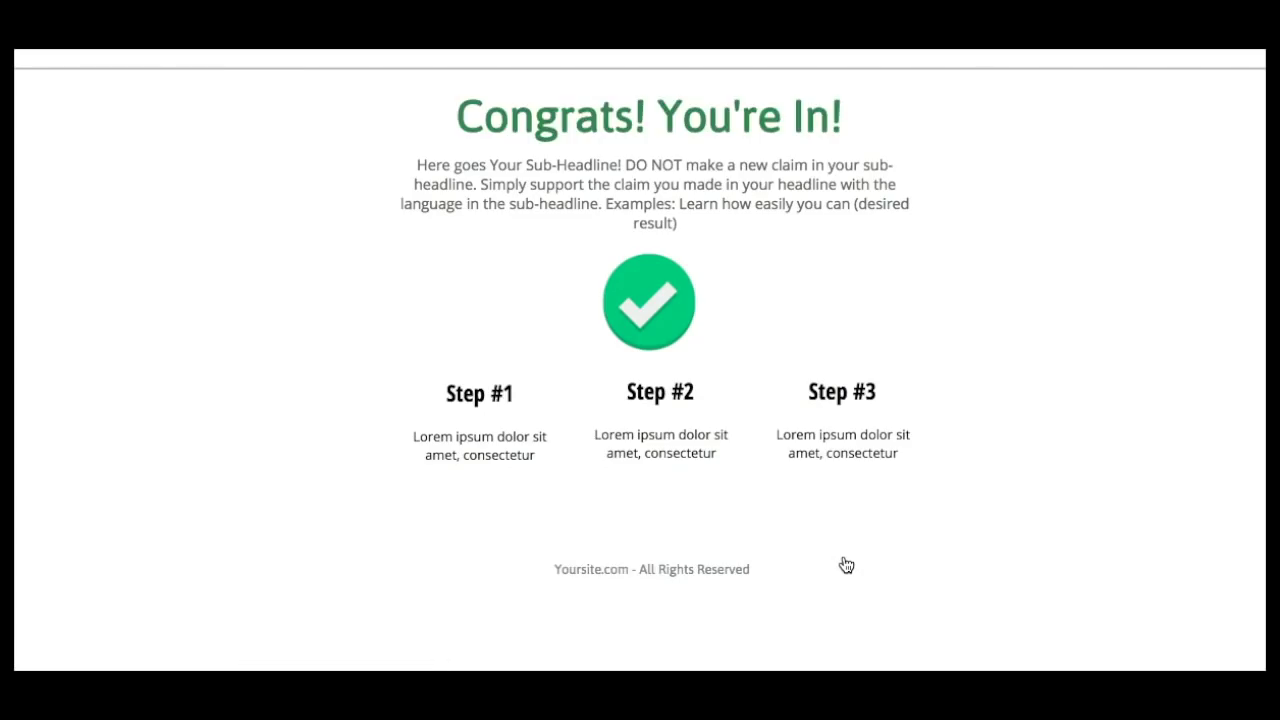
Scroll through the live 'Congrats! You're In!' page, checking its checkmark, three steps and footer.
{"action": "scroll", "coordinate": [994, 335], "scroll_direction": "down", "scroll_amount": 3}
{"action": "scroll", "coordinate": [994, 335], "scroll_direction": "up", "scroll_amount": 3}
{"action": "scroll", "coordinate": [994, 335], "scroll_direction": "up", "scroll_amount": 1}
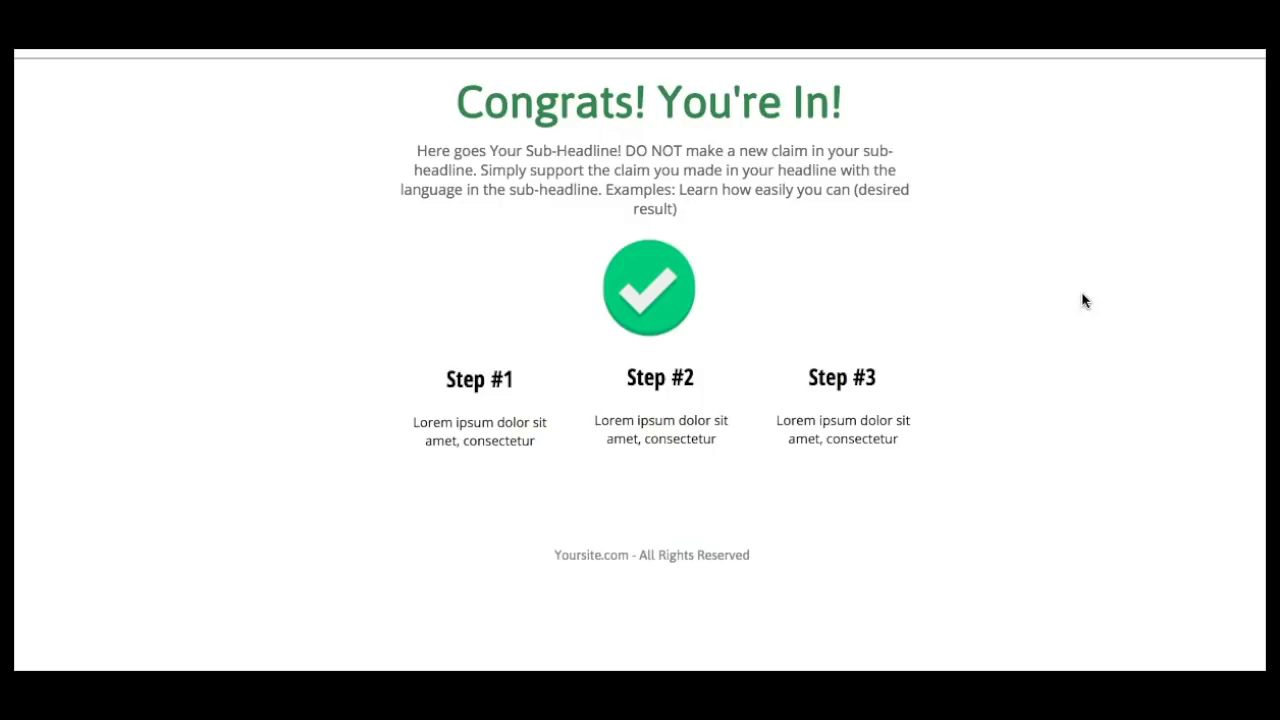
{"action": "left_click", "coordinate": [980, 258]}
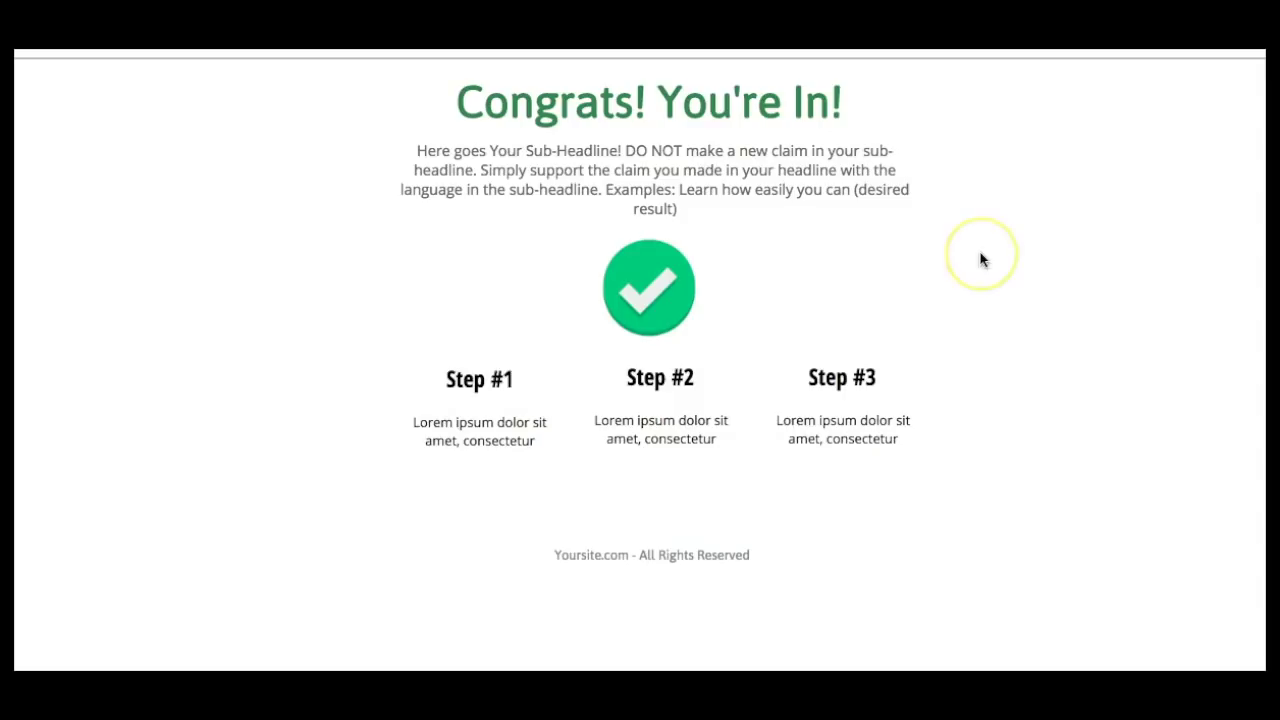